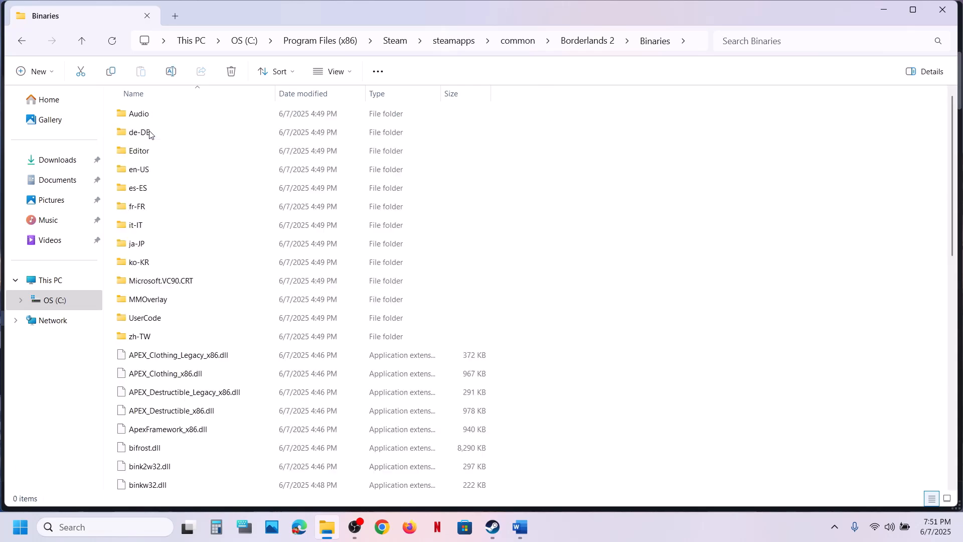
- Run the Launcher application from the Win32 folder of the Borderlands 2 installation and bring its window forward
scroll(182, 236, down, 6)
scroll(183, 235, down, 4)
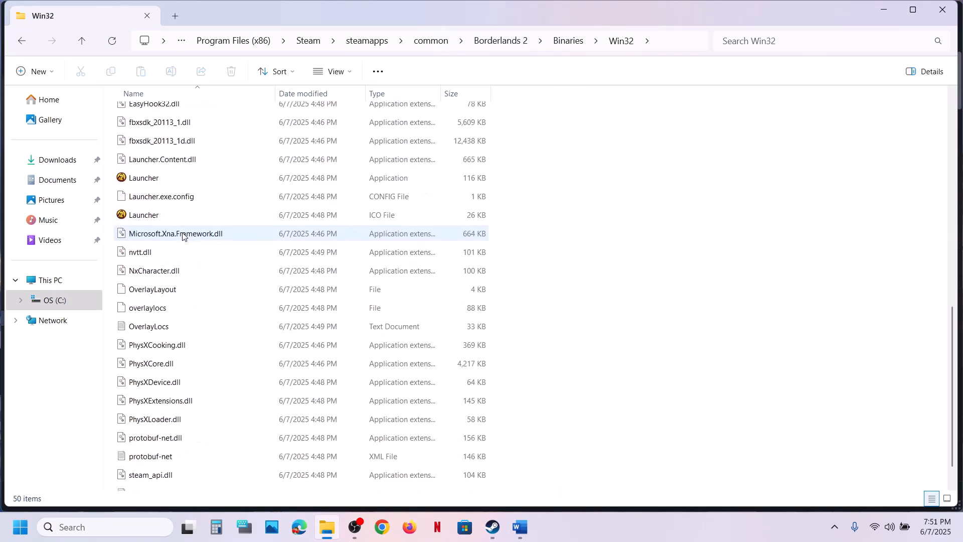
click(164, 176)
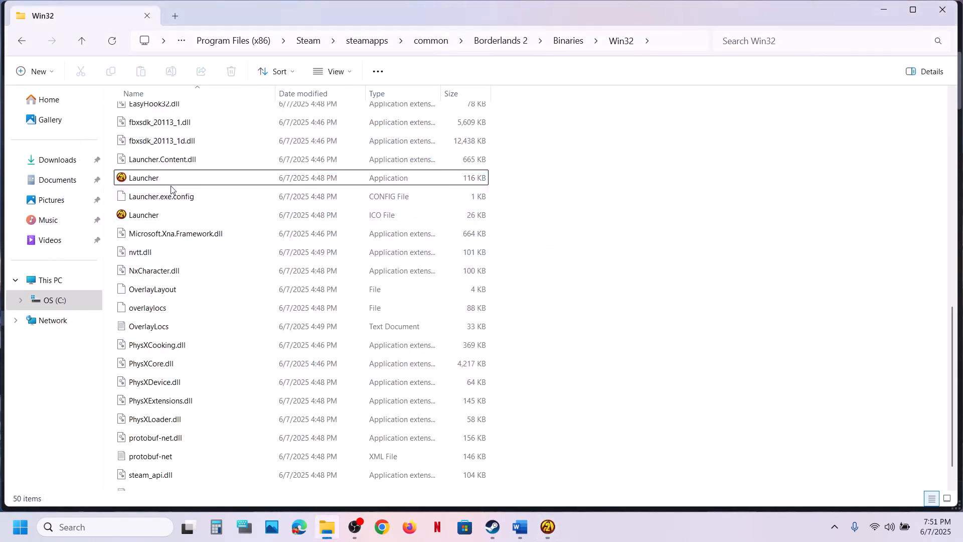
right_click(173, 187)
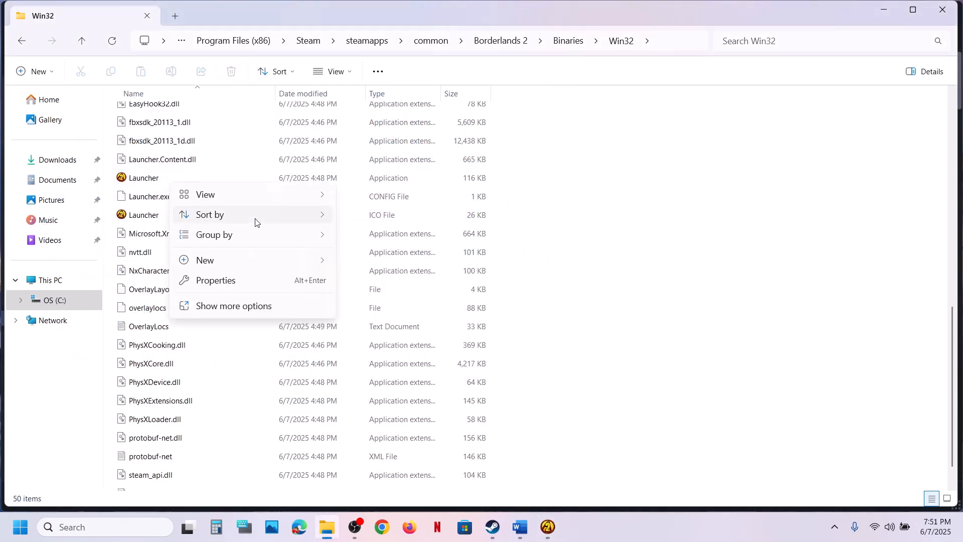
click(140, 177)
right_click(140, 177)
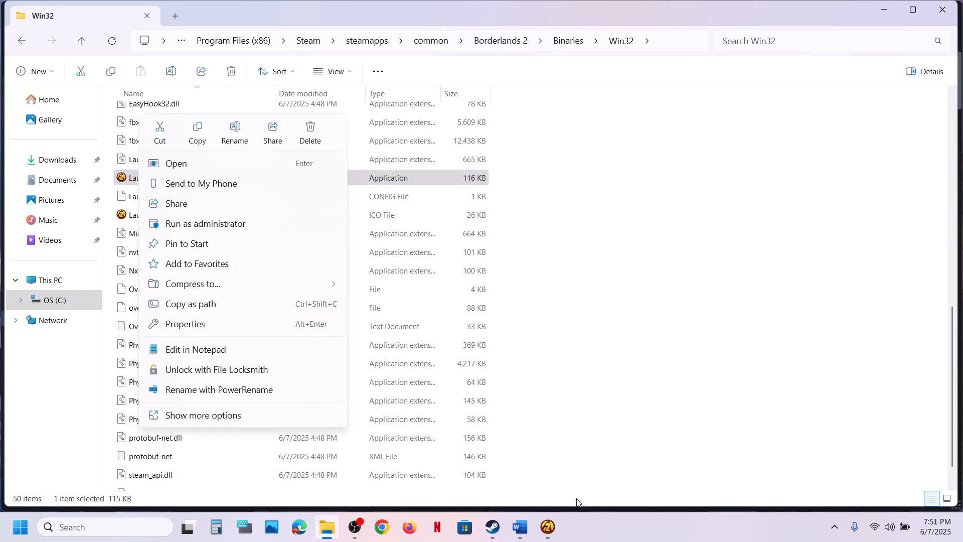
click(550, 526)
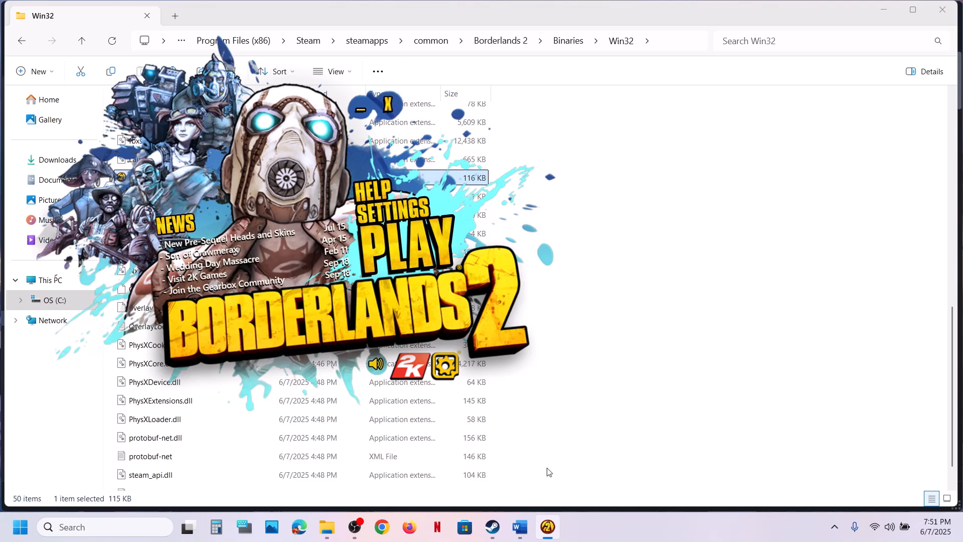
- Switch to the Word document and highlight the Step 2 instructions on PhysX, resolution and window mode, then return to the launcher
click(520, 527)
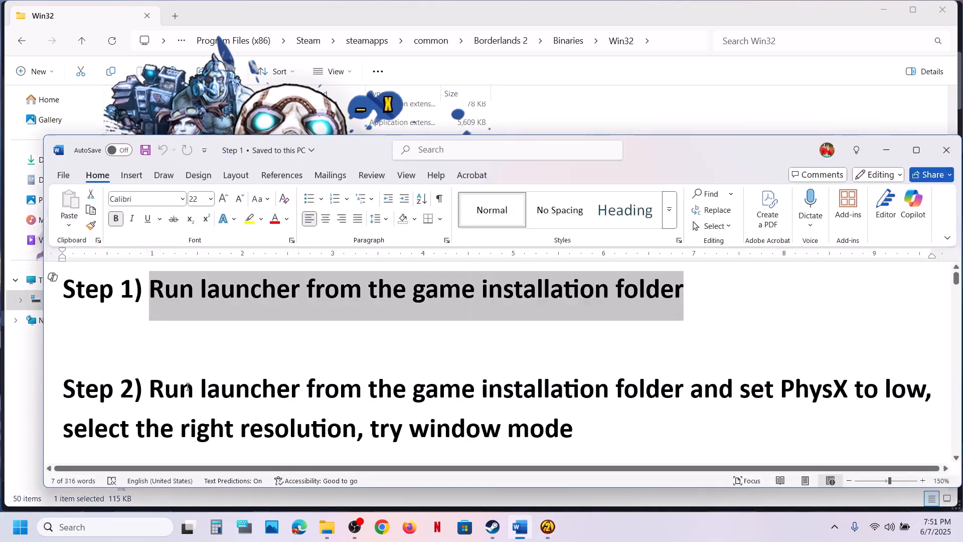
drag(160, 389, 809, 405)
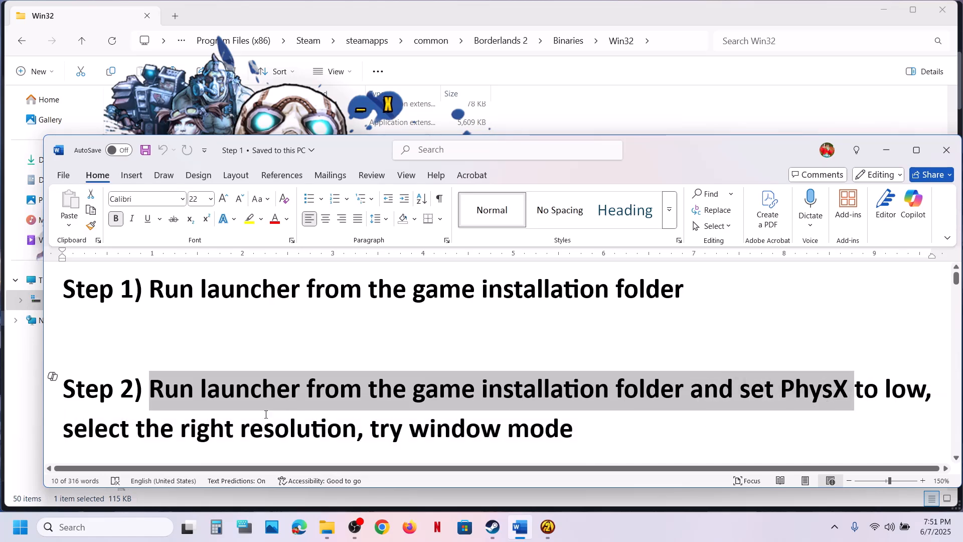
drag(136, 430, 573, 431)
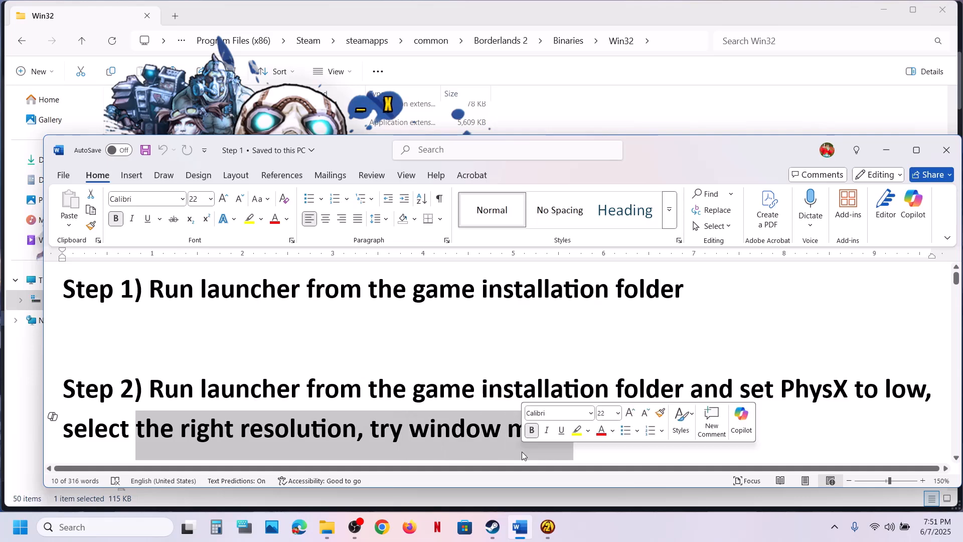
click(885, 157)
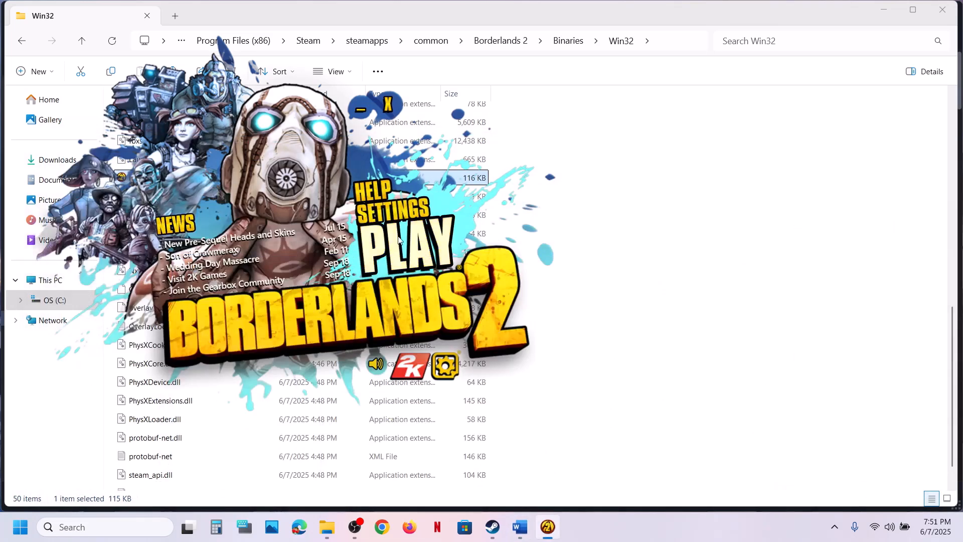
- Set Physx Effects to Low in the Borderlands 2 launcher settings and apply the change
click(386, 215)
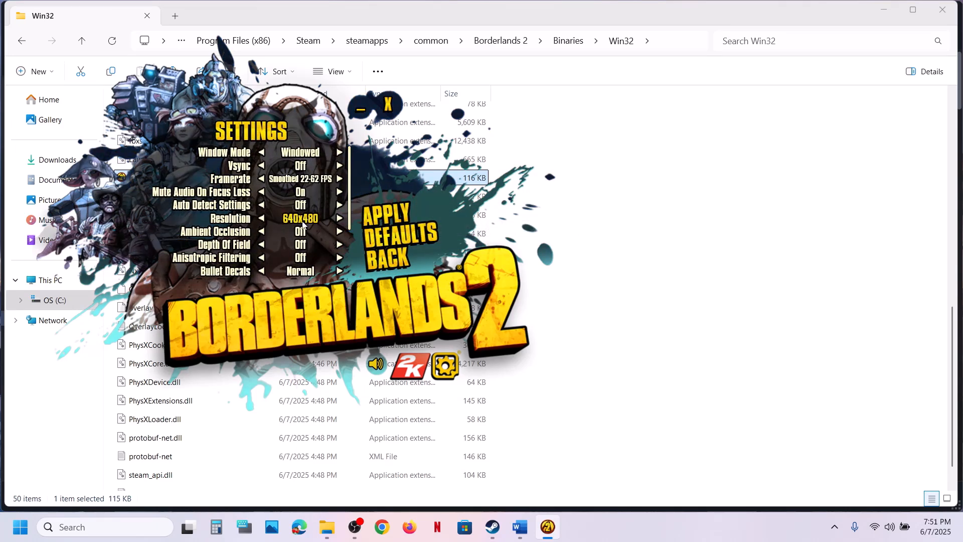
scroll(303, 221, down, 3)
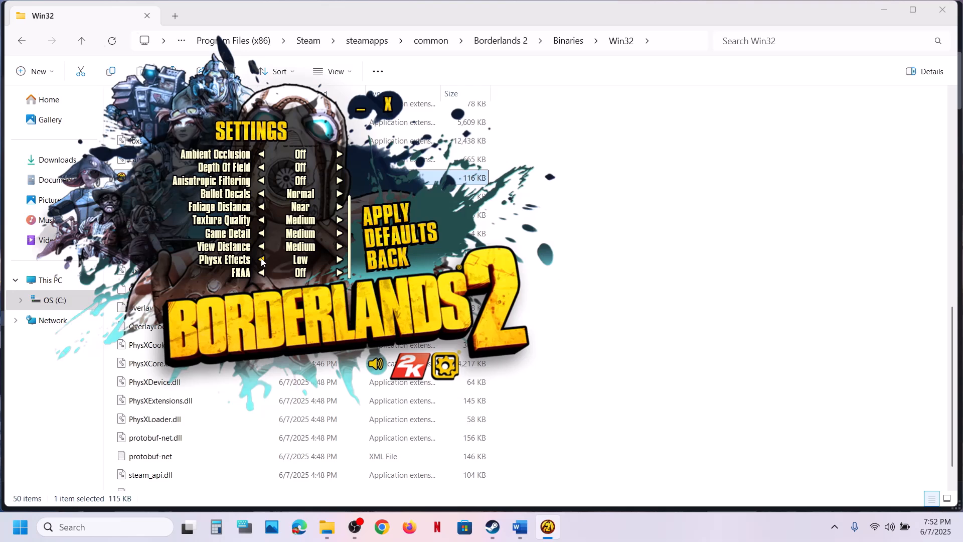
click(340, 260)
click(339, 260)
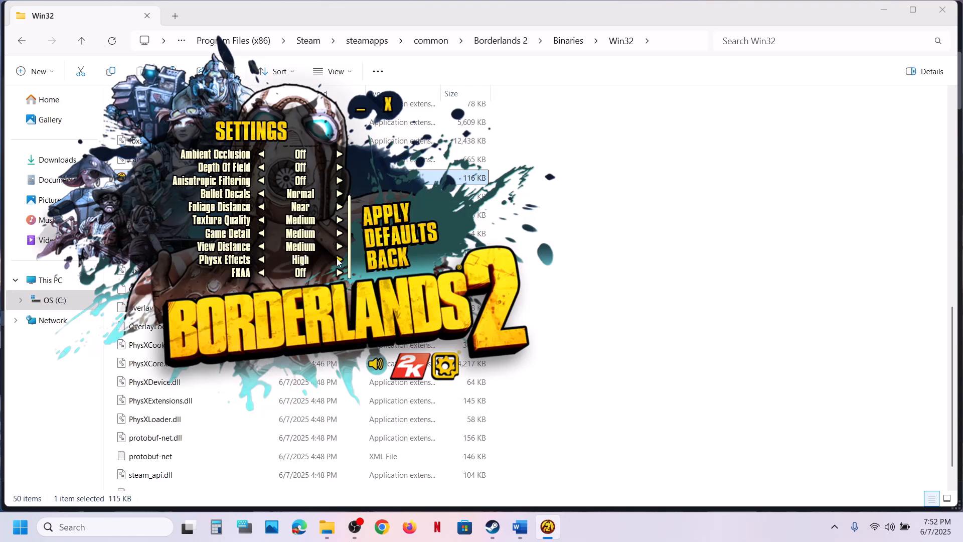
click(260, 260)
click(260, 260)
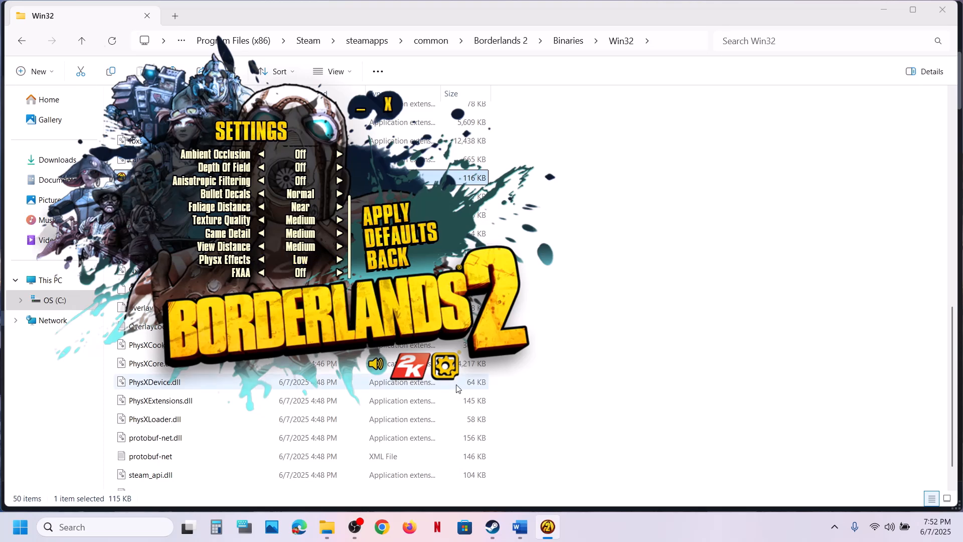
click(396, 216)
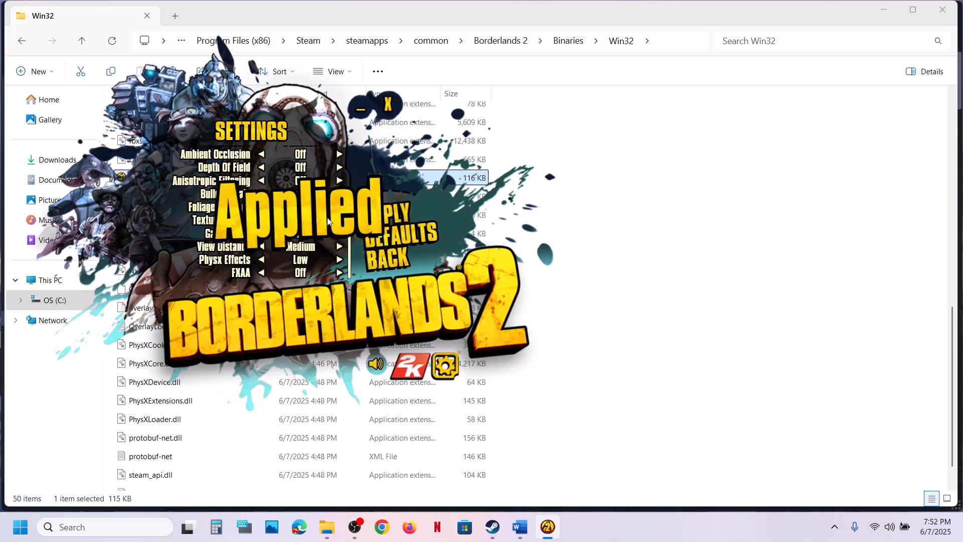
- Highlight "select the right resolution" under Step 2 in the Word document and return to the launcher
click(520, 538)
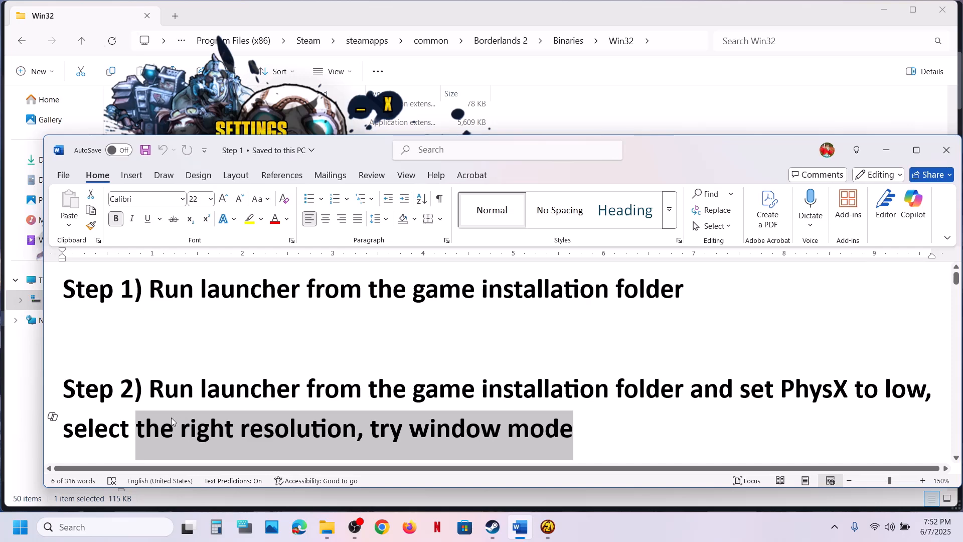
click(65, 430)
drag(65, 429, 254, 435)
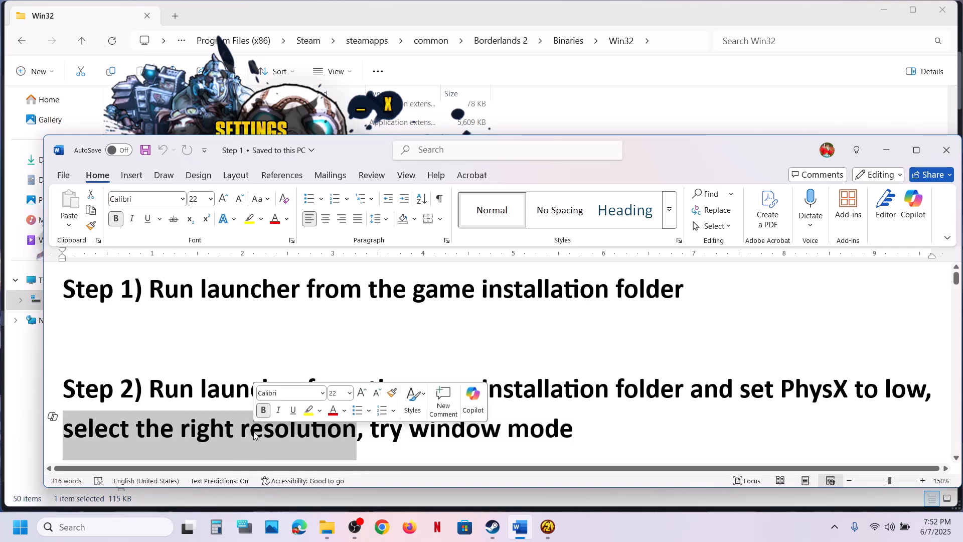
click(886, 150)
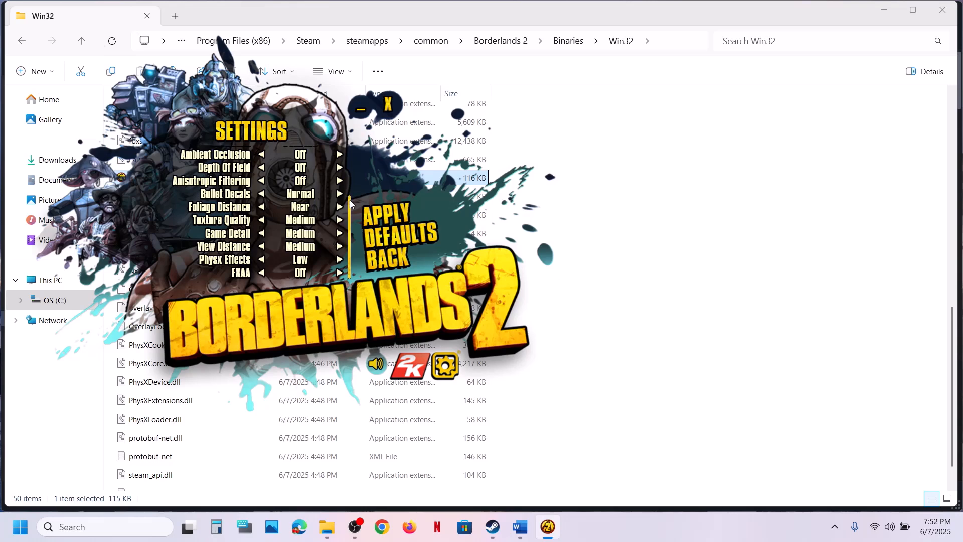
- Set the game resolution to 1920x1080 in the launcher settings and apply it
drag(350, 200, 358, 137)
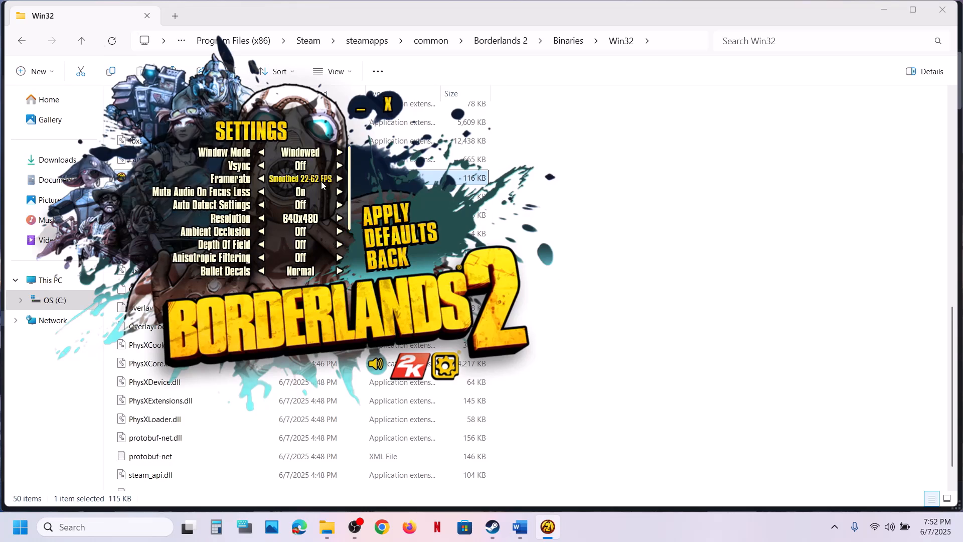
click(340, 220)
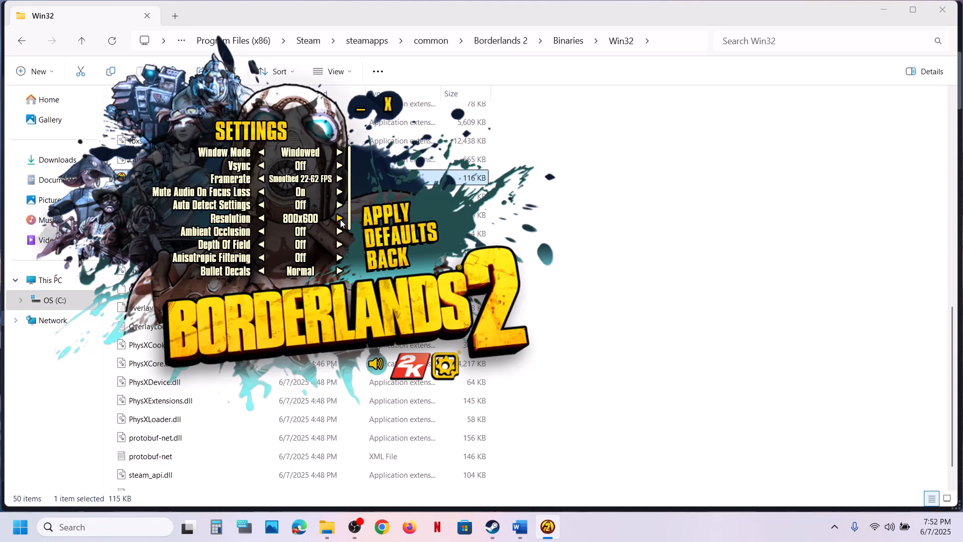
click(341, 221)
click(340, 222)
click(341, 221)
click(341, 222)
click(341, 222)
click(341, 222)
click(341, 222)
click(341, 221)
click(341, 221)
click(397, 217)
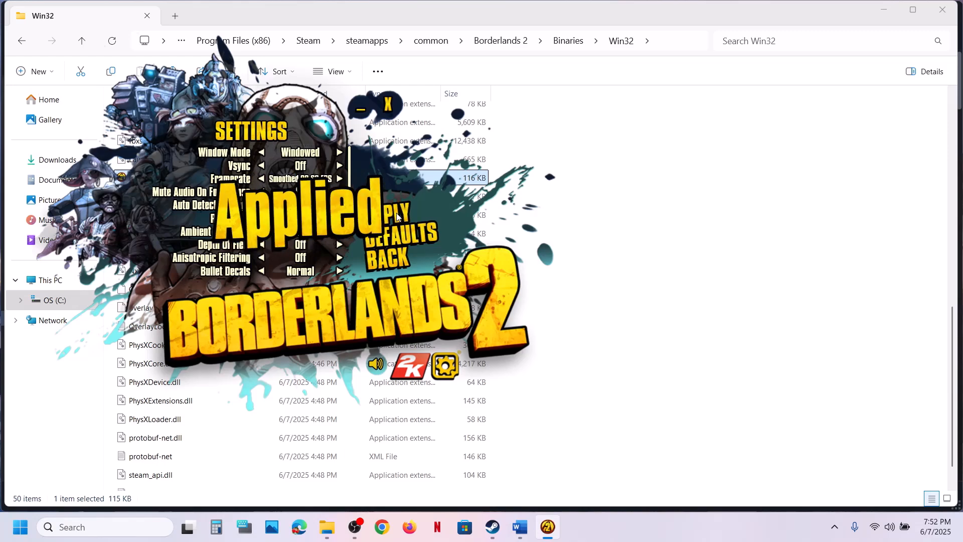
- Check the display resolution in Windows Settings, keep 1920 × 1080 (Recommended) selected, and close Settings
key(super+i)
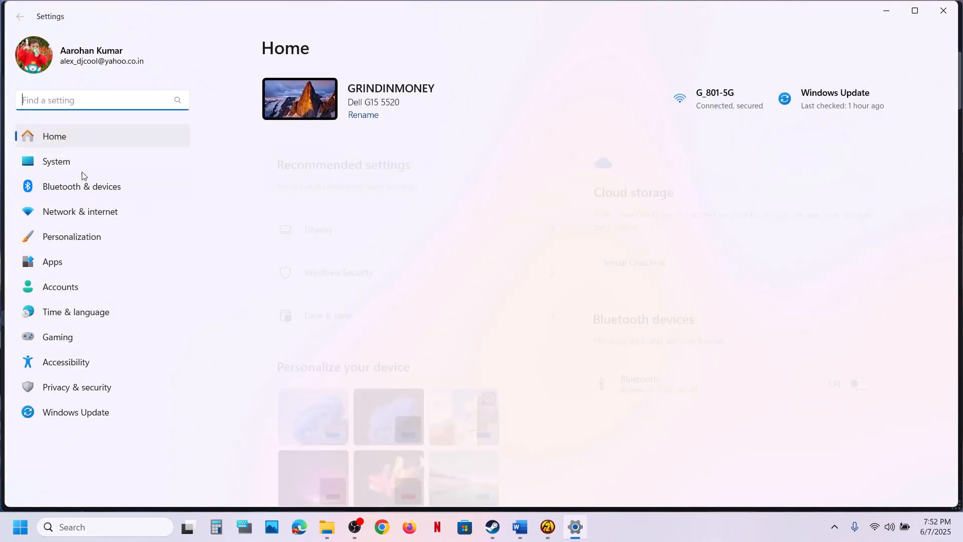
click(74, 163)
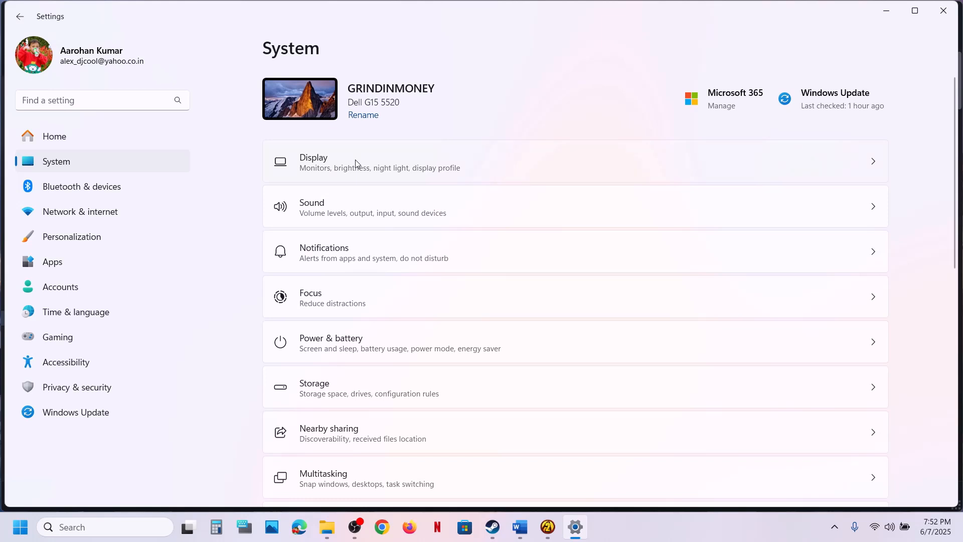
click(356, 159)
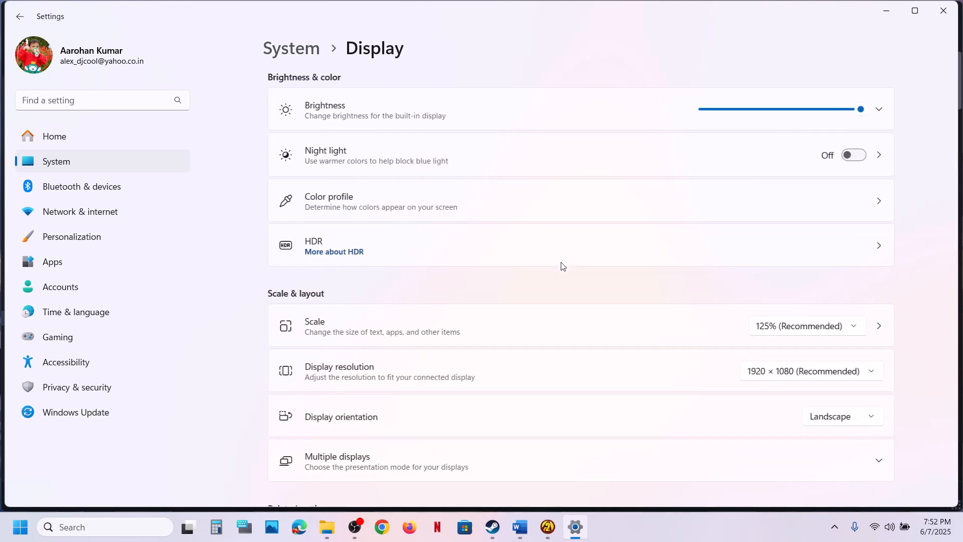
click(789, 371)
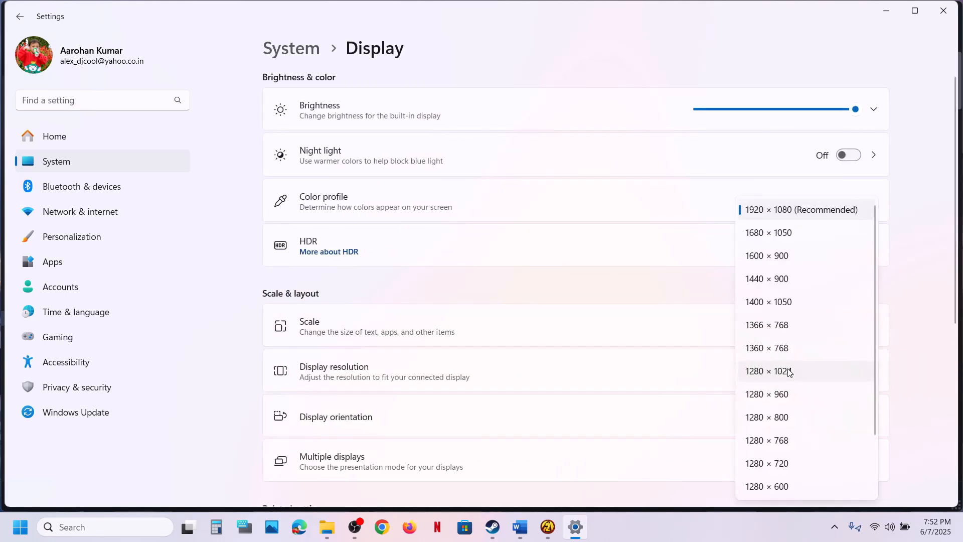
click(794, 211)
click(945, 11)
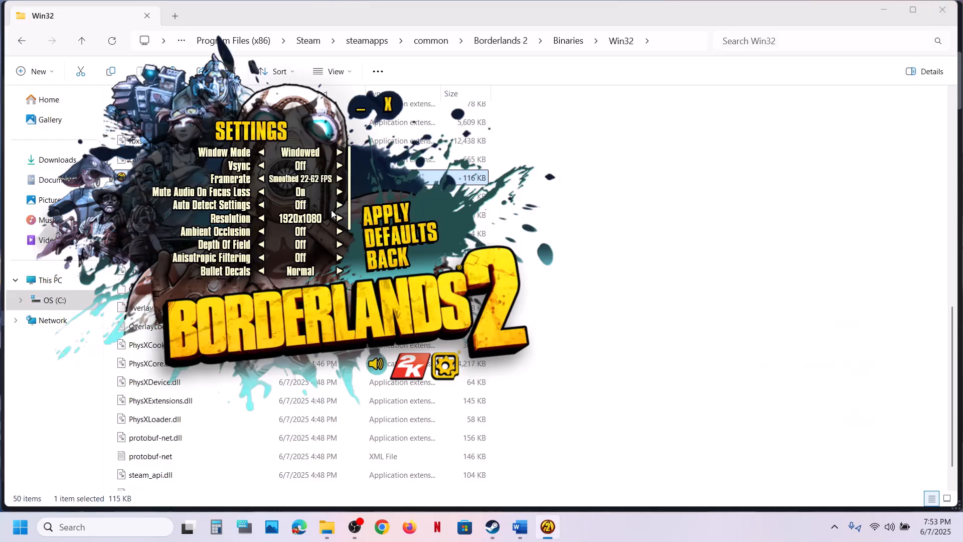
- Close the launcher and highlight the Step 3 instructions on administrator and compatibility mode in the Word document
click(391, 110)
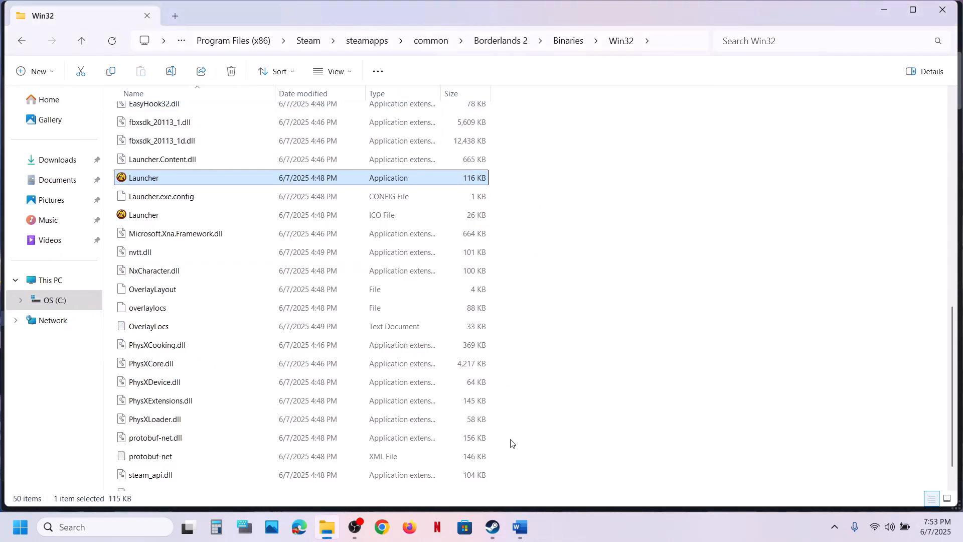
mouse_move(519, 530)
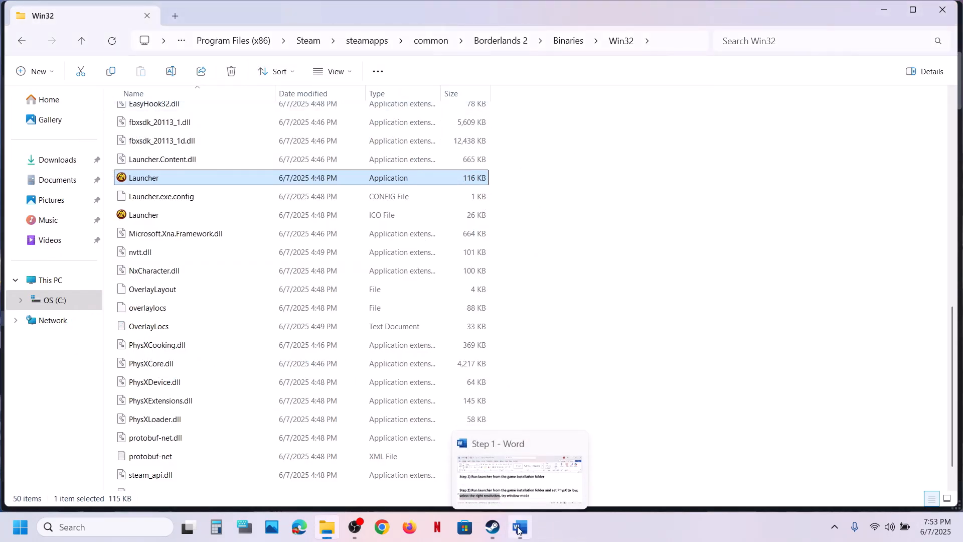
click(502, 450)
scroll(394, 340, down, 2)
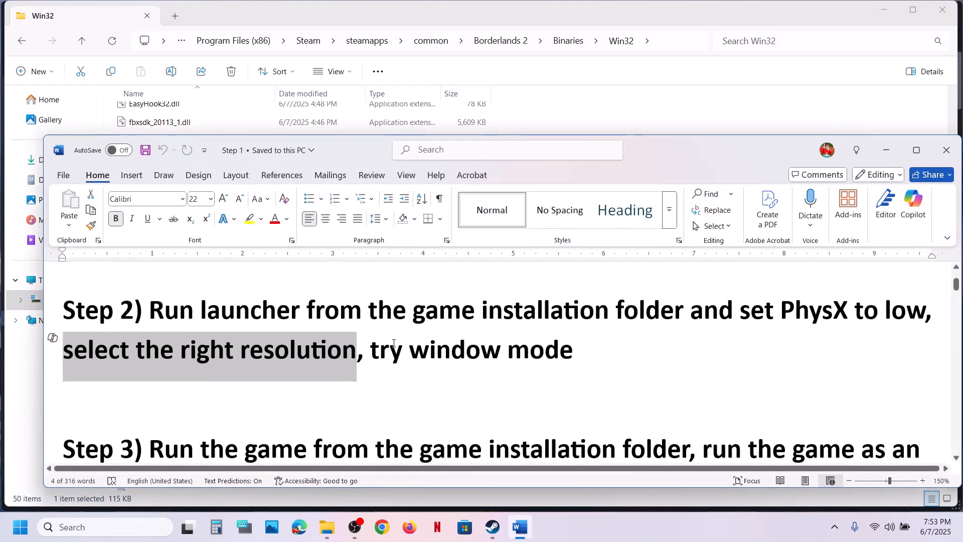
scroll(394, 343, down, 2)
drag(197, 358, 557, 382)
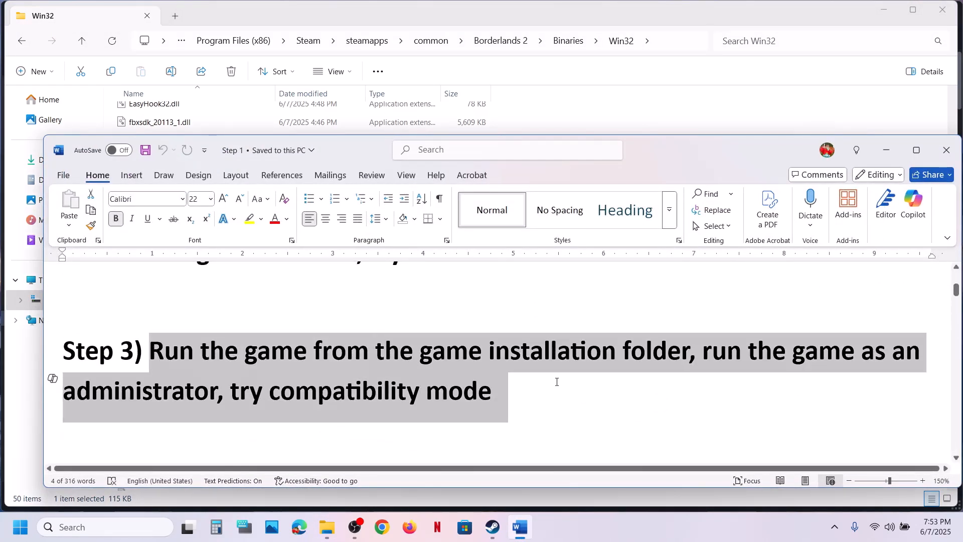
- Find the Borderlands2 application in the Win32 folder and open its properties
click(581, 86)
scroll(284, 149, up, 5)
scroll(285, 149, up, 2)
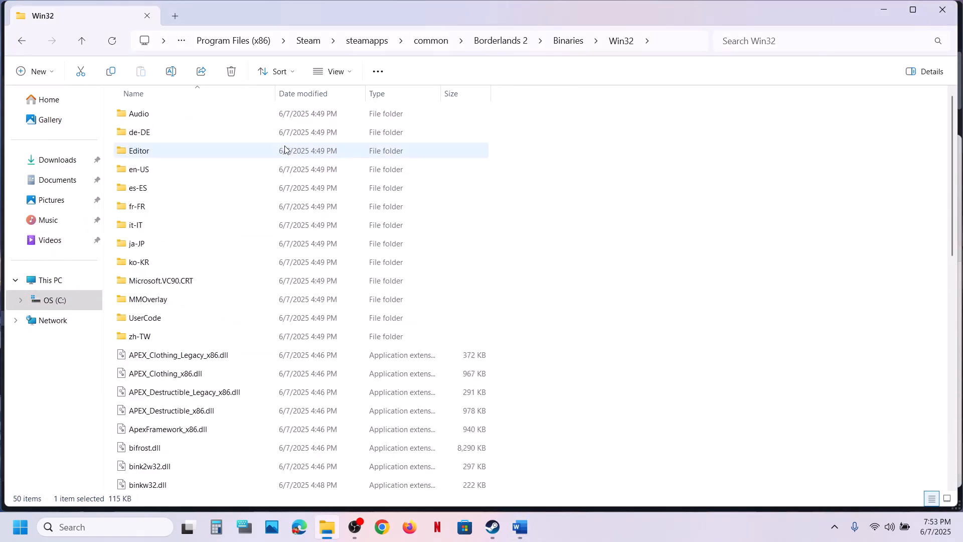
scroll(185, 253, down, 5)
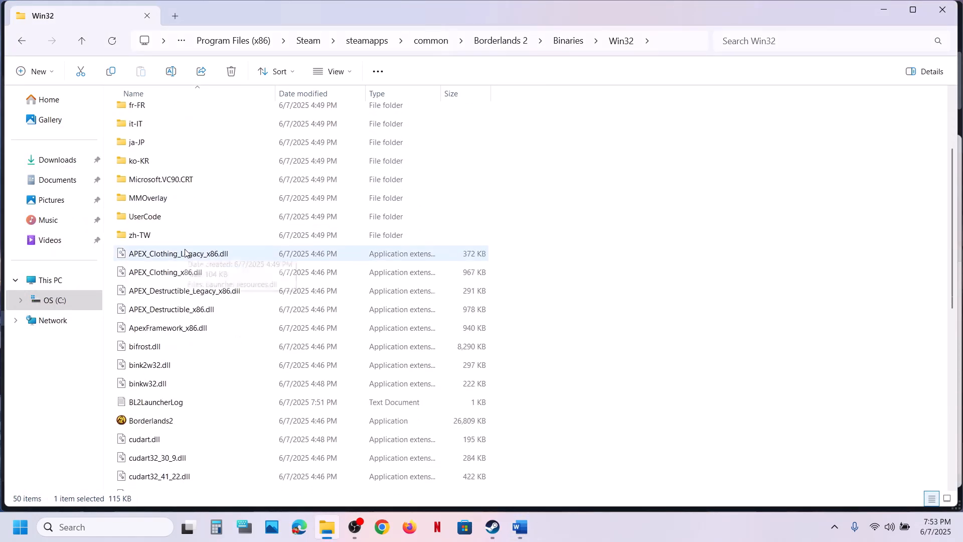
click(155, 254)
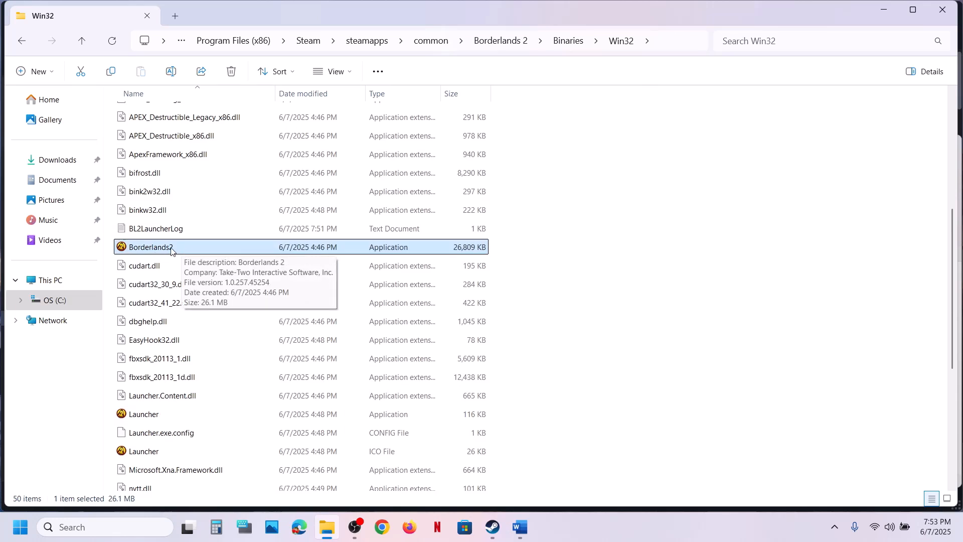
right_click(171, 251)
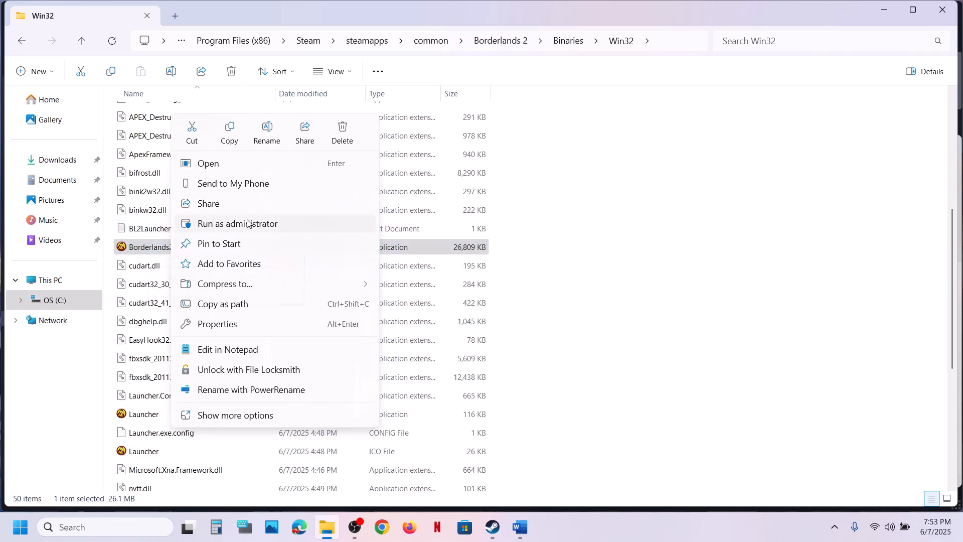
right_click(161, 250)
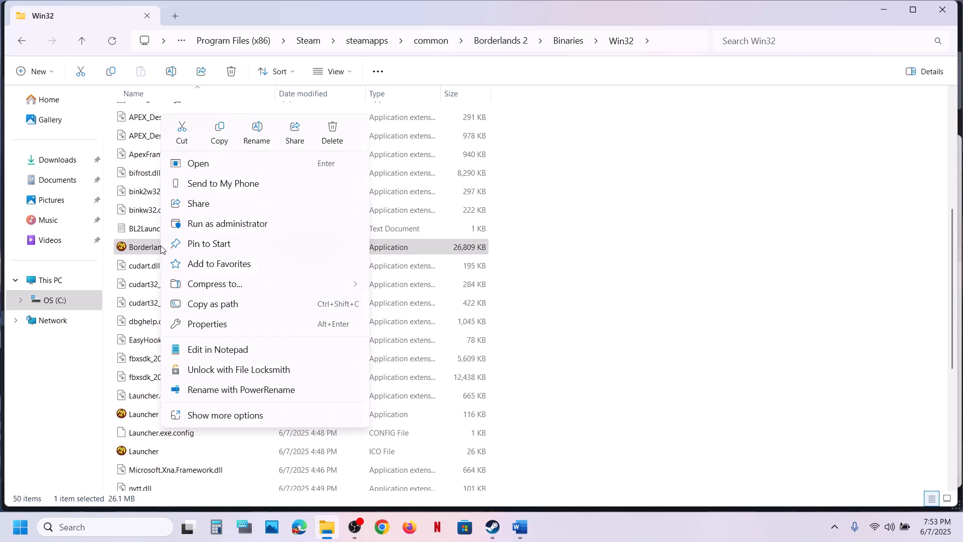
click(234, 330)
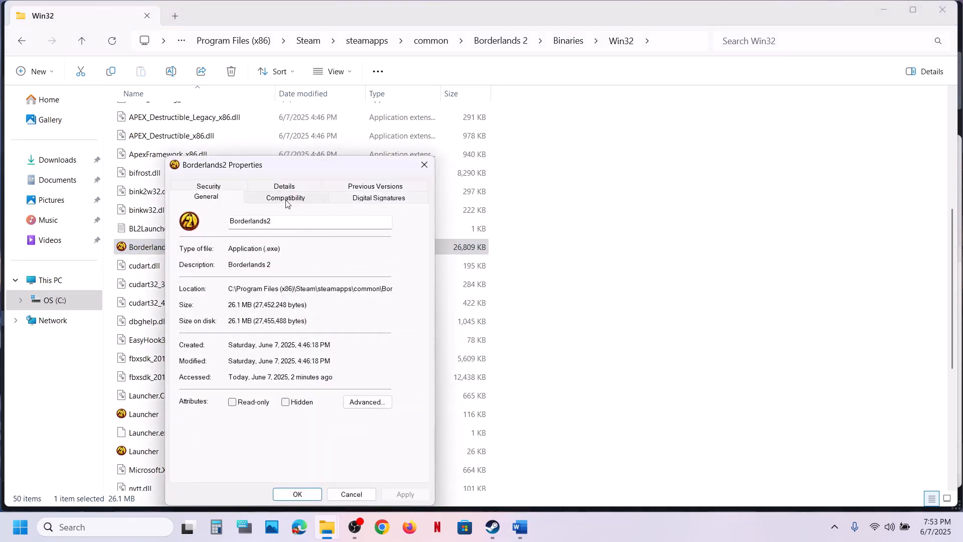
- Set the Borderlands2 application to run as an administrator, apply the setting, and close its properties
click(287, 199)
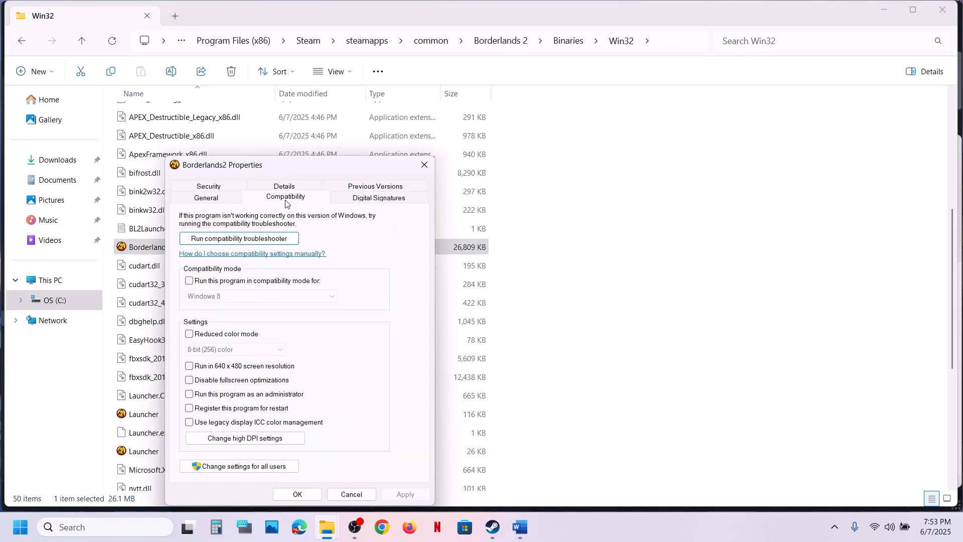
click(189, 395)
click(405, 494)
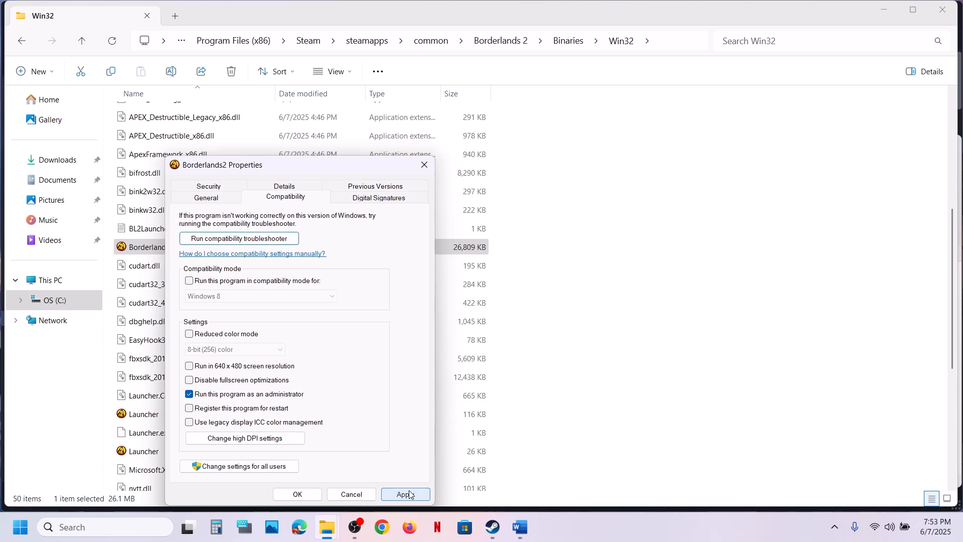
click(313, 495)
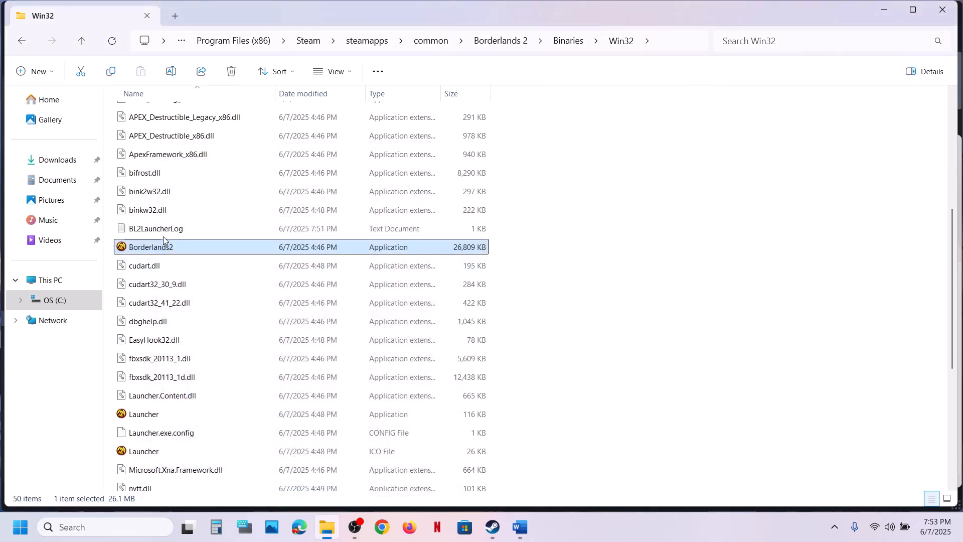
- Reopen the Borderlands2 application's properties, enable compatibility mode for Windows 8, and apply it
right_click(157, 256)
right_click(154, 251)
click(208, 322)
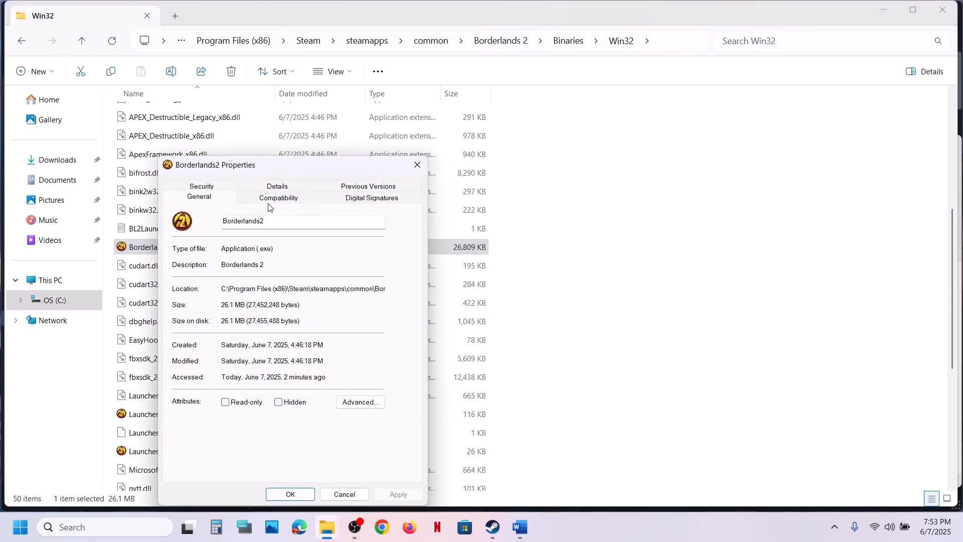
click(266, 198)
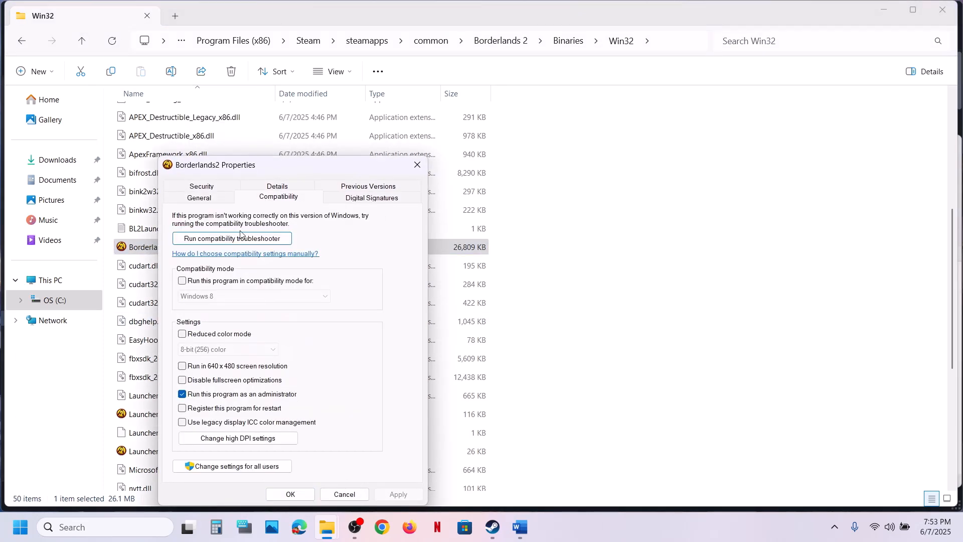
click(201, 282)
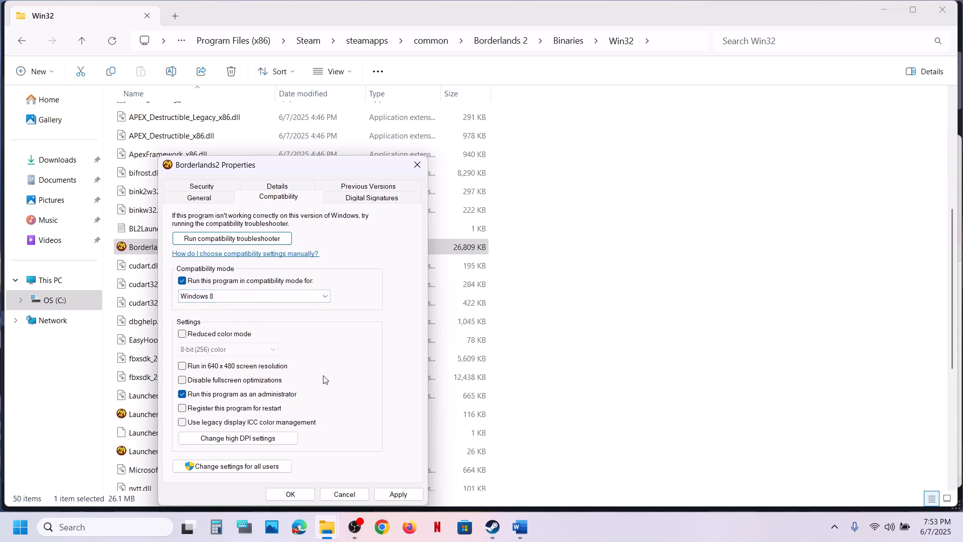
click(397, 493)
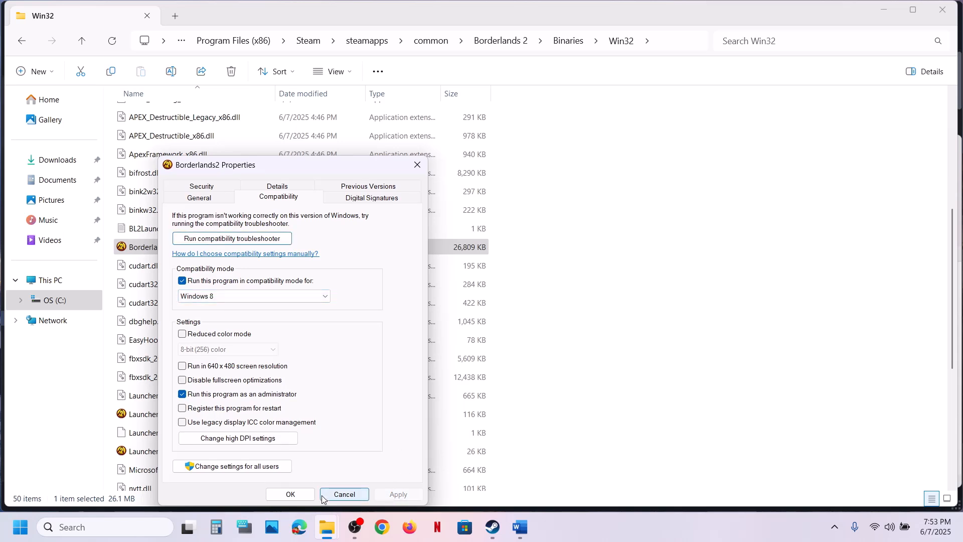
- Set the compatibility mode to Windows 7, disable fullscreen optimizations, and apply both changes to Borderlands2
click(222, 300)
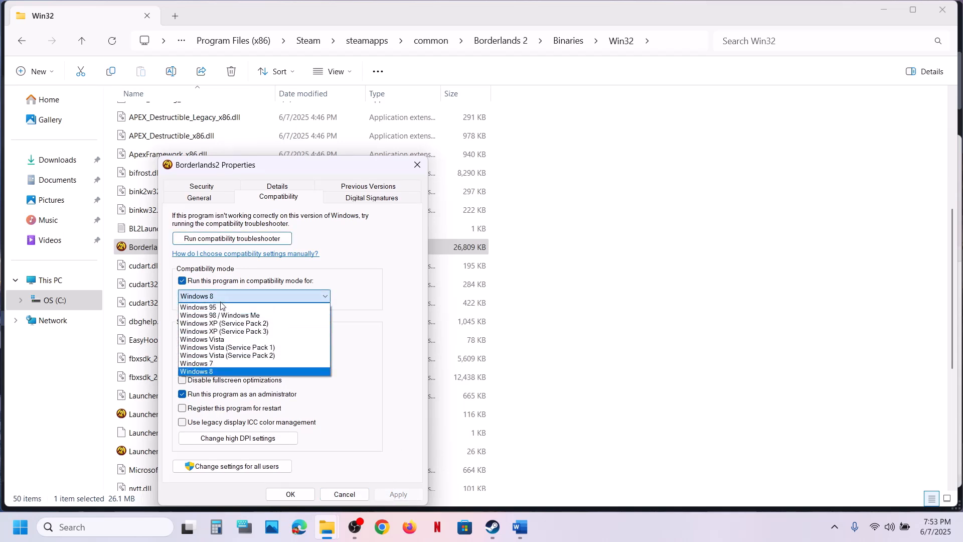
click(217, 365)
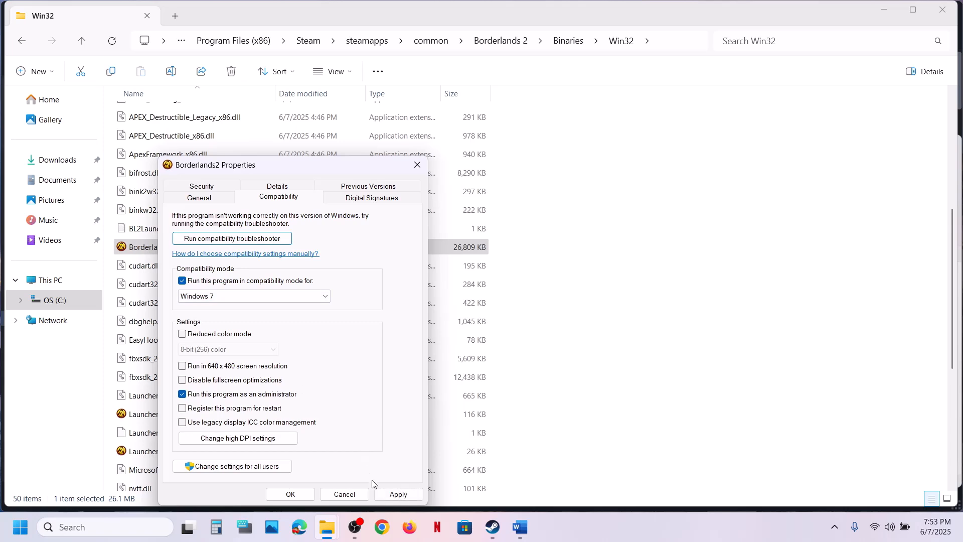
click(390, 500)
click(228, 381)
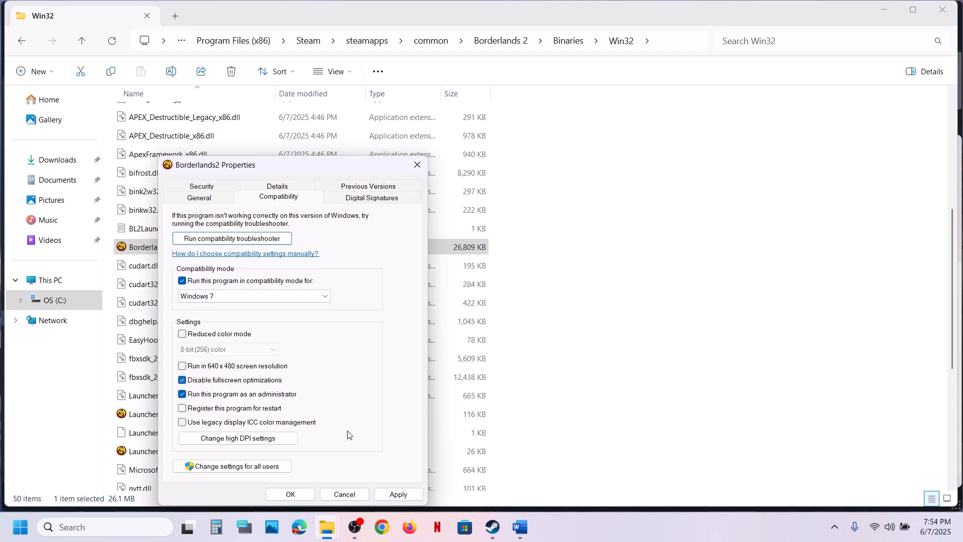
click(397, 495)
click(308, 497)
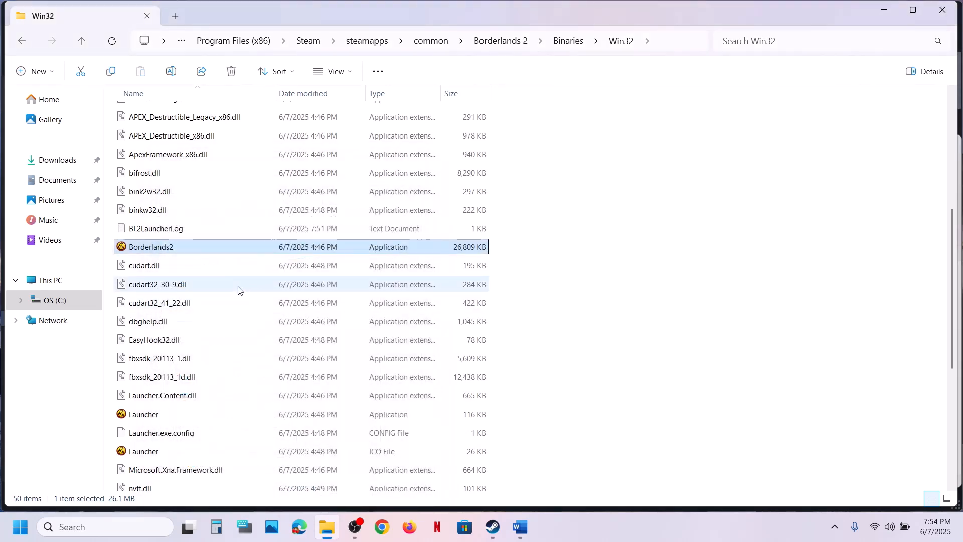
- Clear the compatibility mode, Disable fullscreen optimizations, and Run as administrator options for the Borderlands2 application and apply
right_click(197, 253)
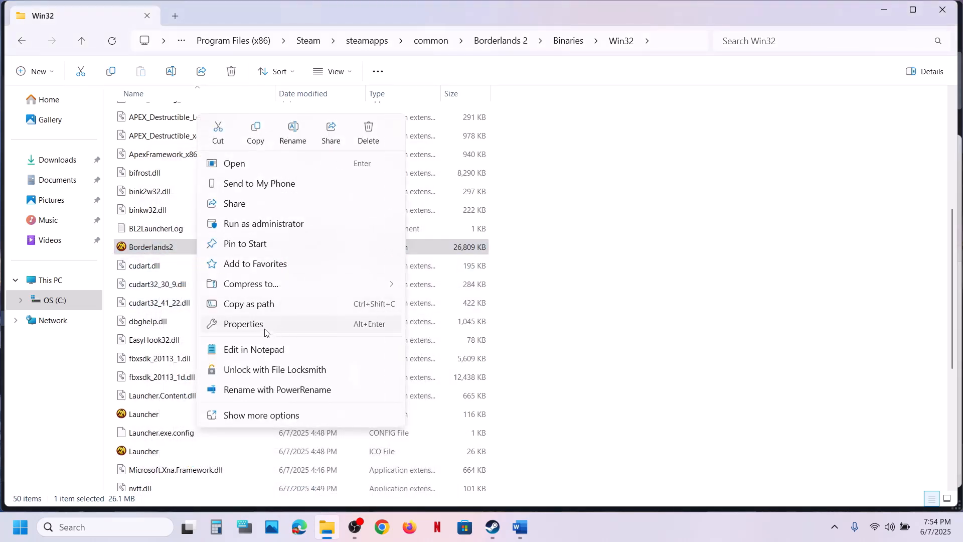
click(290, 322)
click(308, 200)
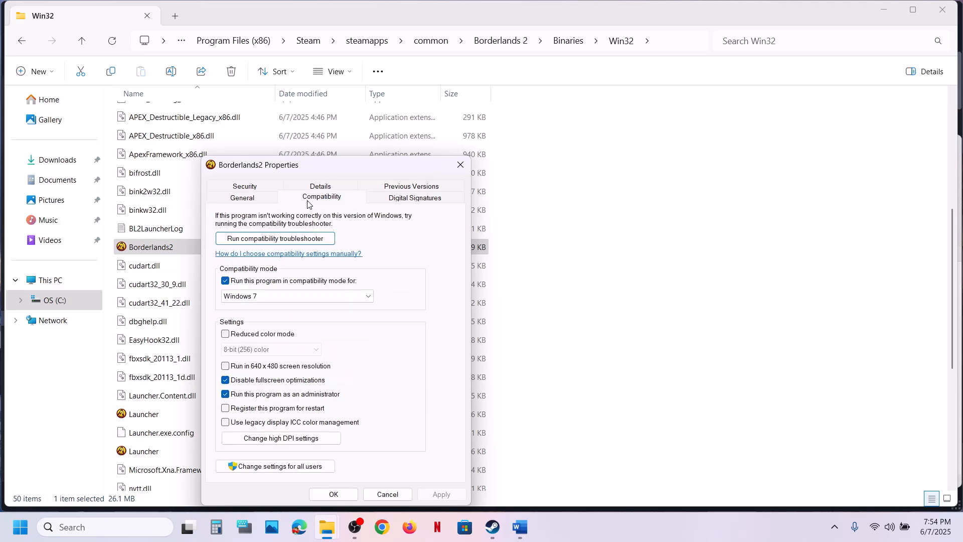
click(226, 282)
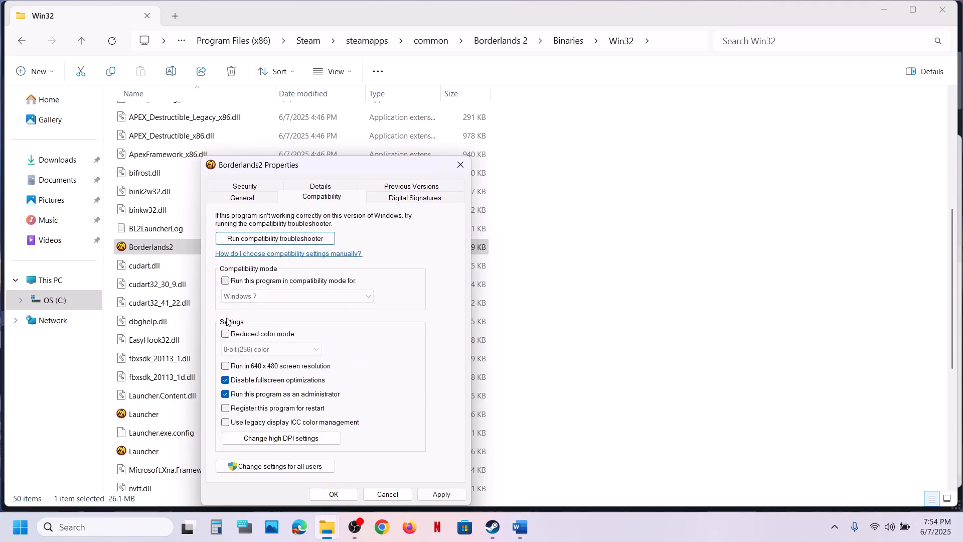
click(225, 381)
click(225, 394)
click(442, 495)
click(332, 496)
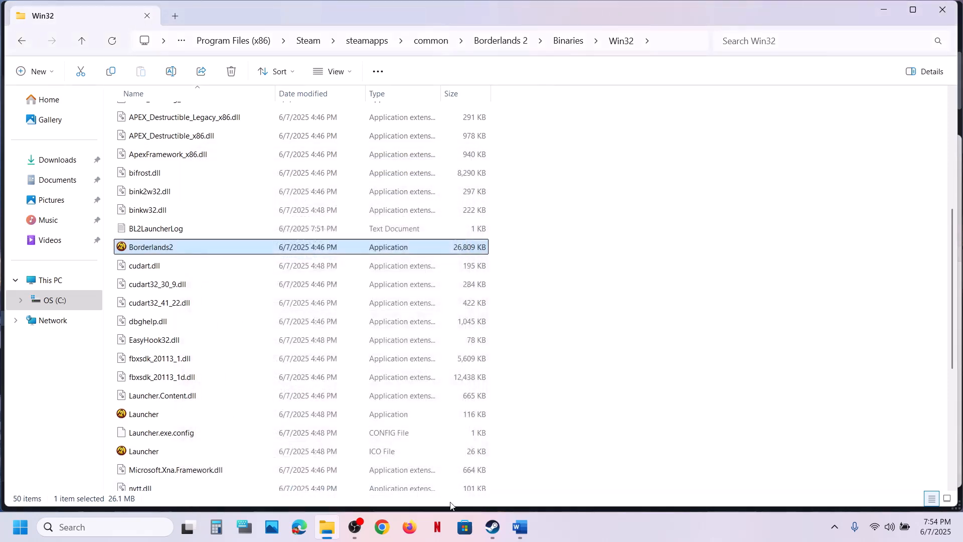
- Switch to the Word document and change "Switching" to "Switch" in the Step 4 line
click(494, 529)
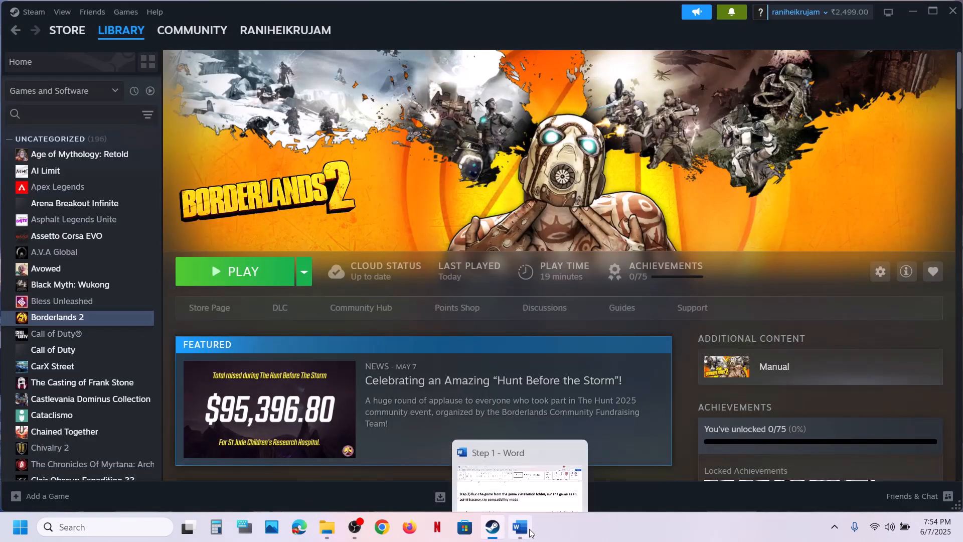
click(530, 531)
scroll(411, 333, down, 3)
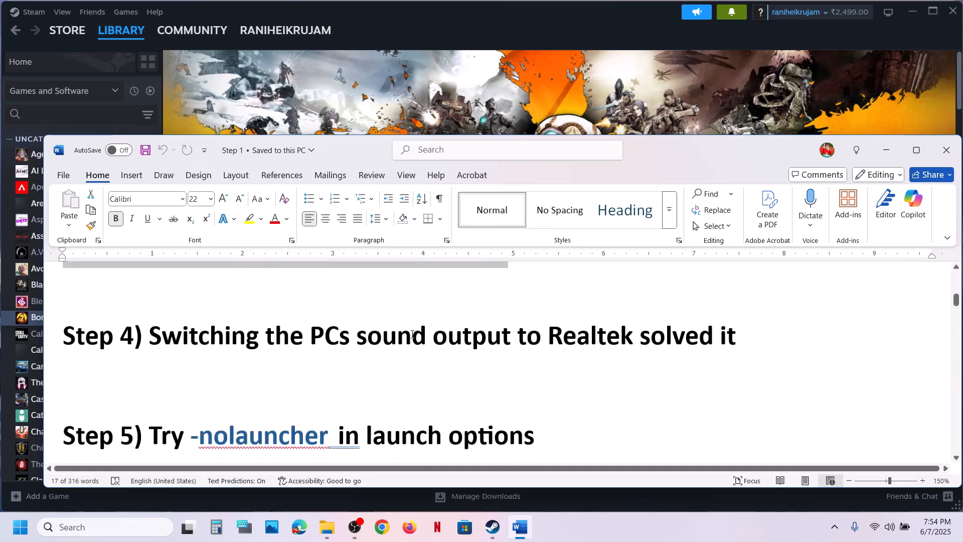
scroll(351, 346, up, 1)
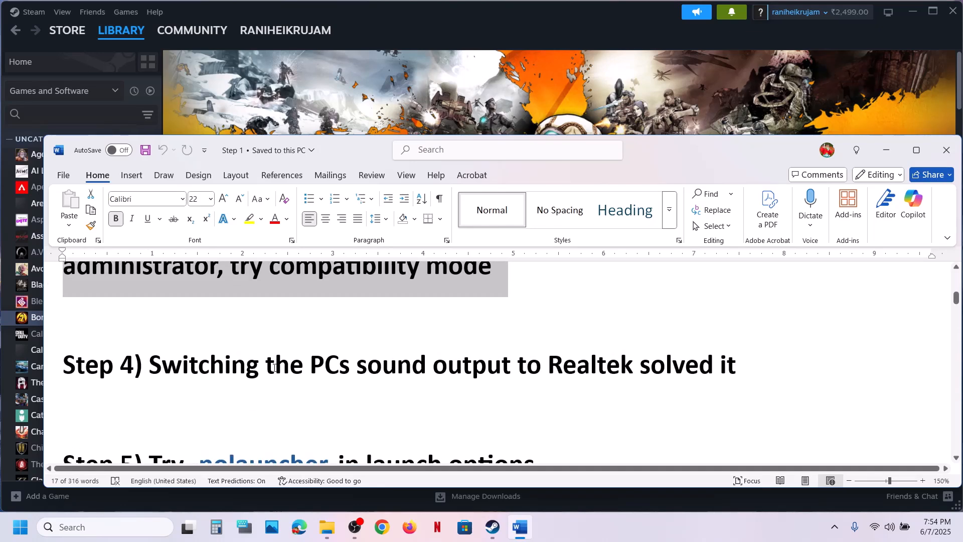
click(260, 366)
key(BackSpace)
key(BackSpace)
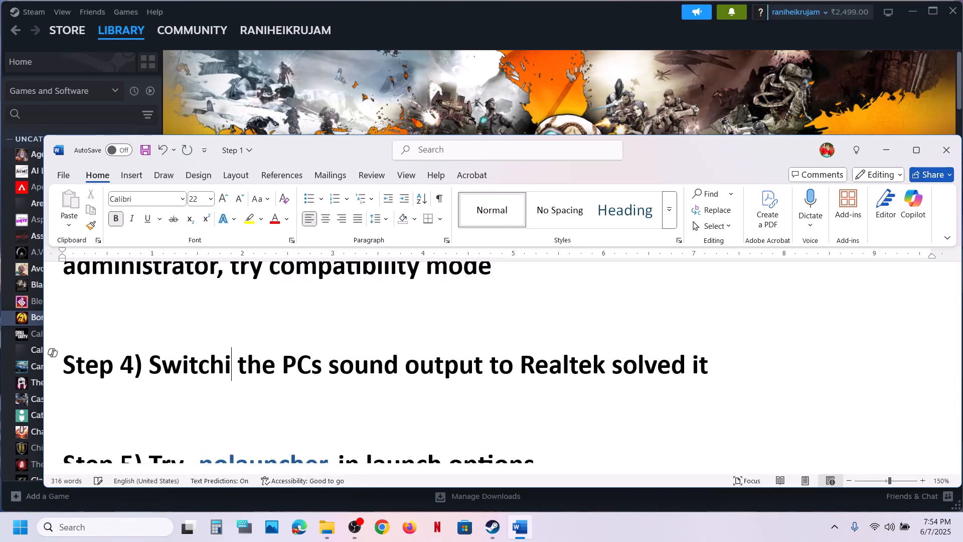
key(BackSpace)
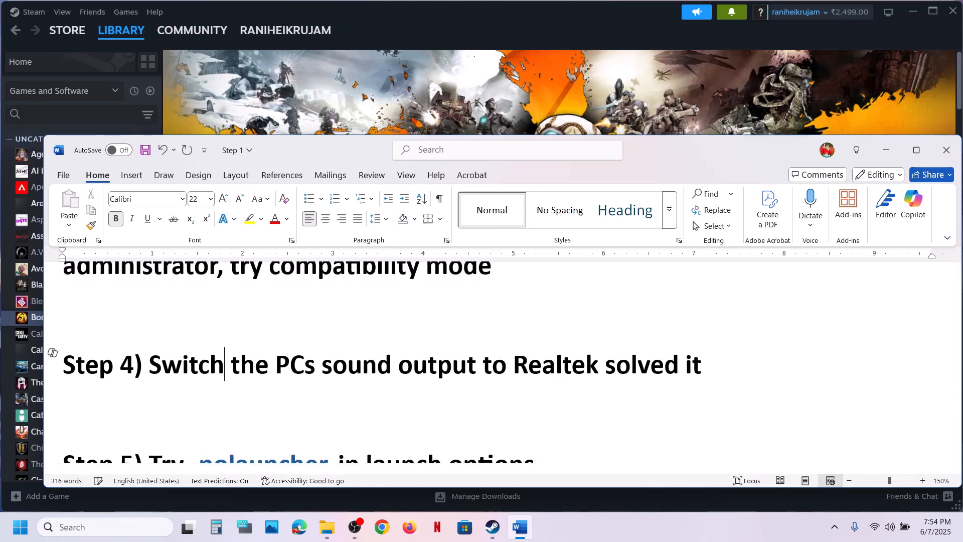
- Place the cursor at the end of the Step 4 line and save the document
click(521, 370)
click(637, 362)
drag(320, 356, 683, 365)
click(681, 366)
click(703, 361)
key(ctrl+s)
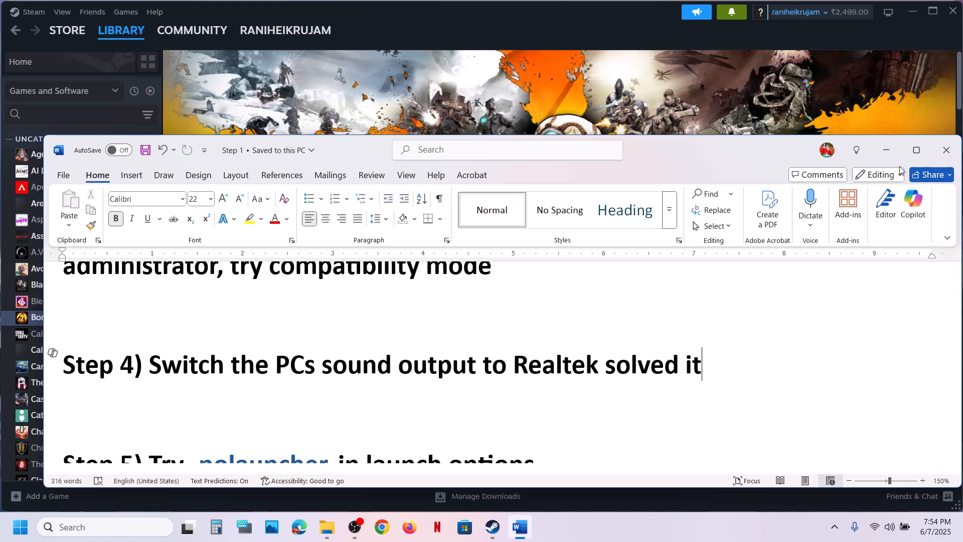
- Minimize the document and check in the Windows sound output list that Speakers (Realtek(R) Audio) is selected
click(895, 158)
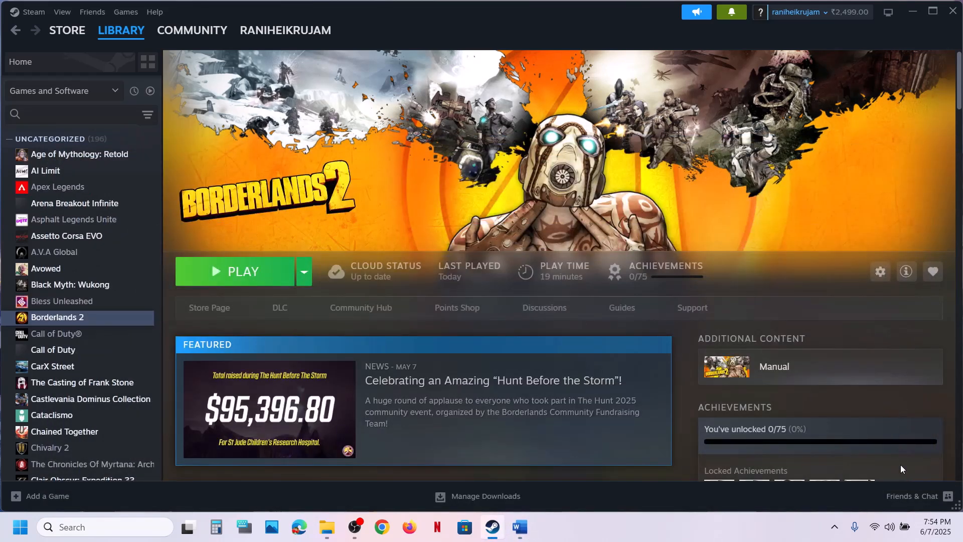
click(891, 533)
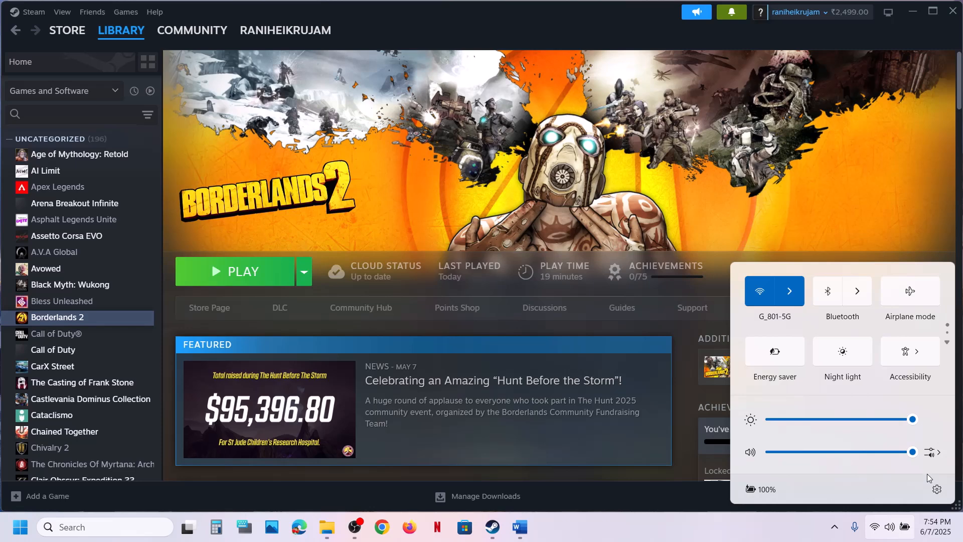
click(929, 453)
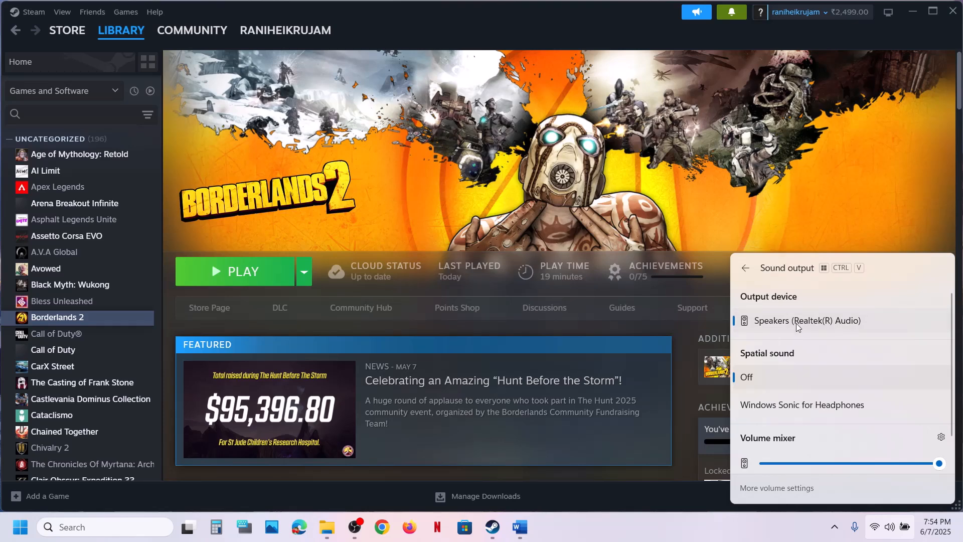
click(781, 209)
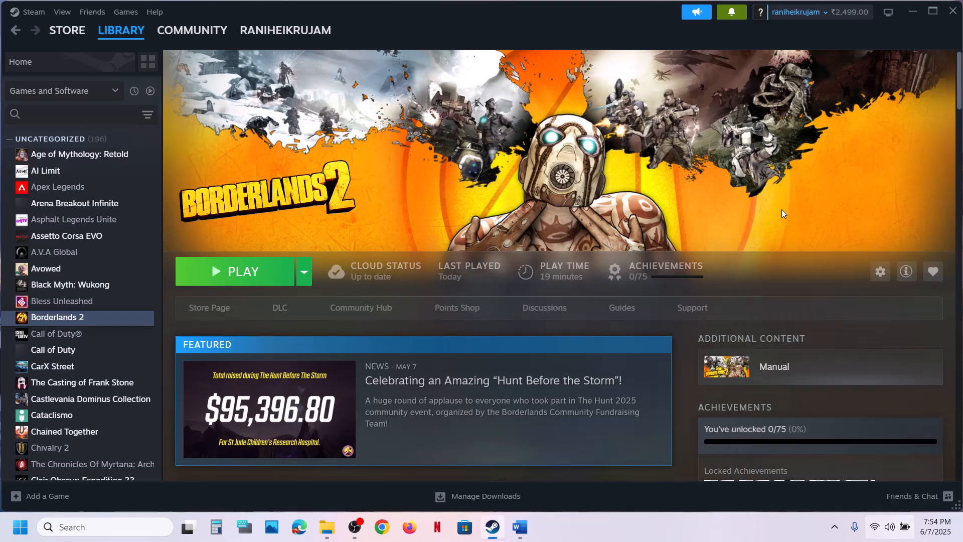
- Return to the Word document and copy the -nolauncher text from the Step 5 line
click(527, 518)
scroll(497, 409, down, 2)
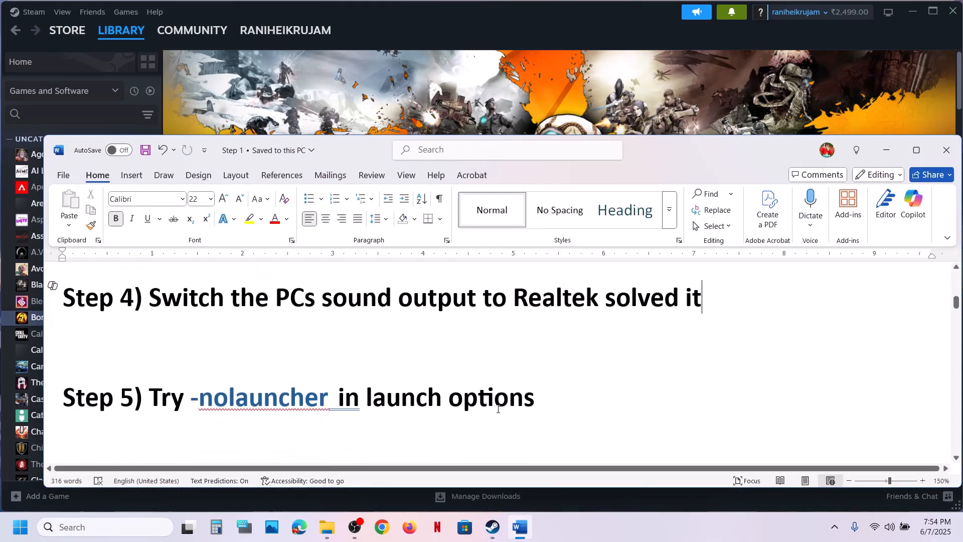
double_click(193, 399)
key(ctrl+c)
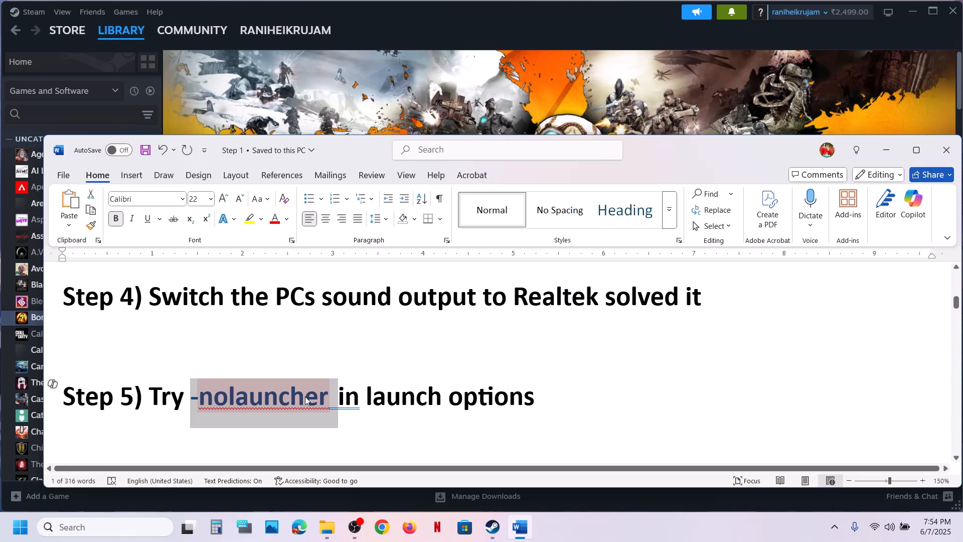
- In Steam, paste -nolauncher into the launch options of Borderlands 2 and close its properties
click(450, 132)
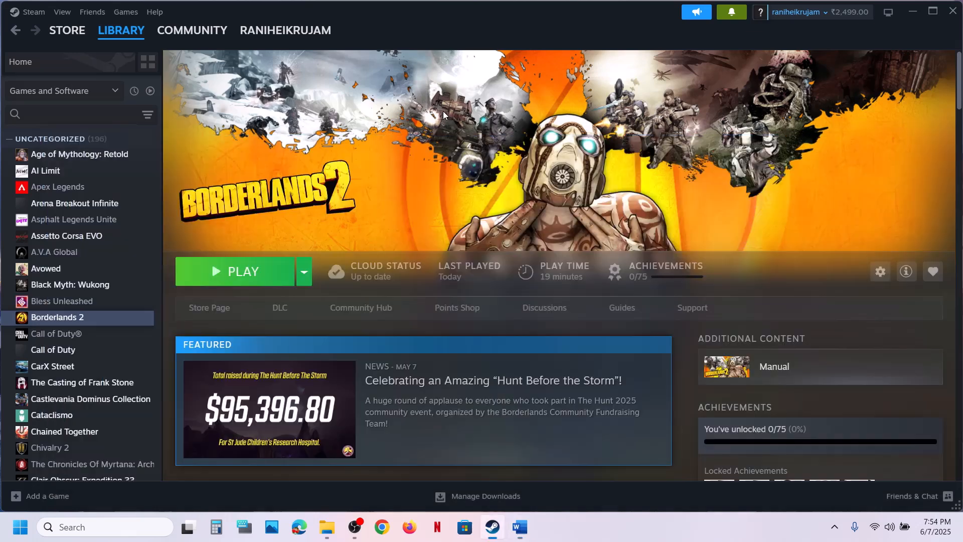
right_click(65, 316)
mouse_move(139, 375)
click(100, 412)
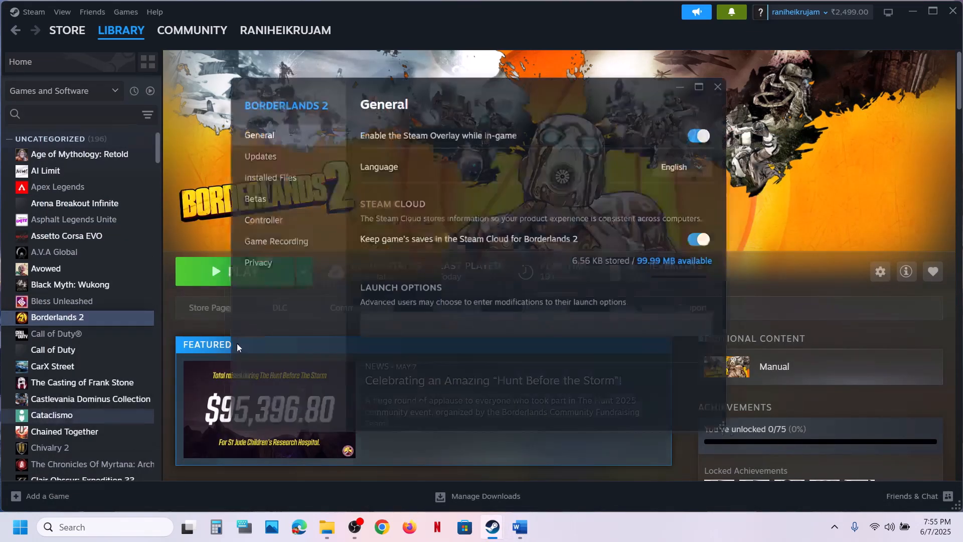
click(392, 322)
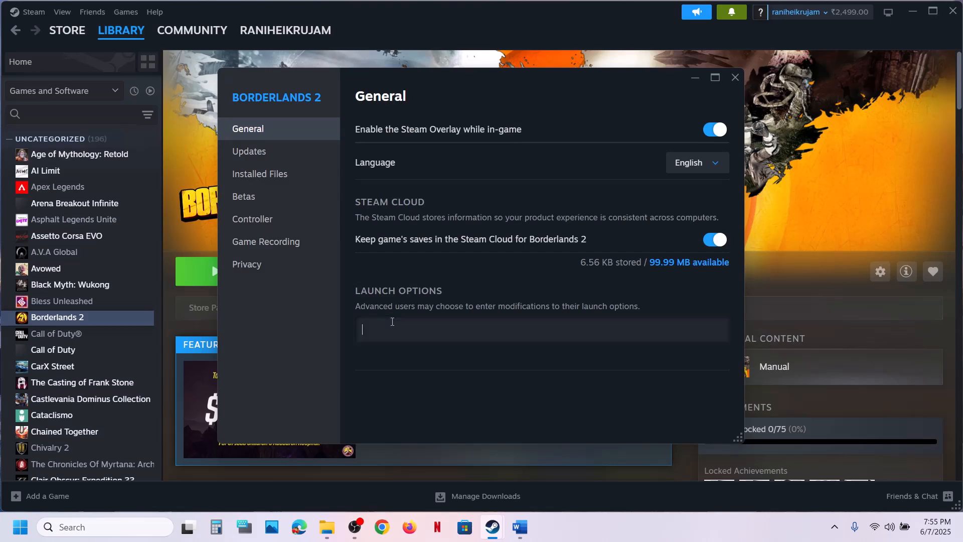
key(ctrl+v)
click(475, 397)
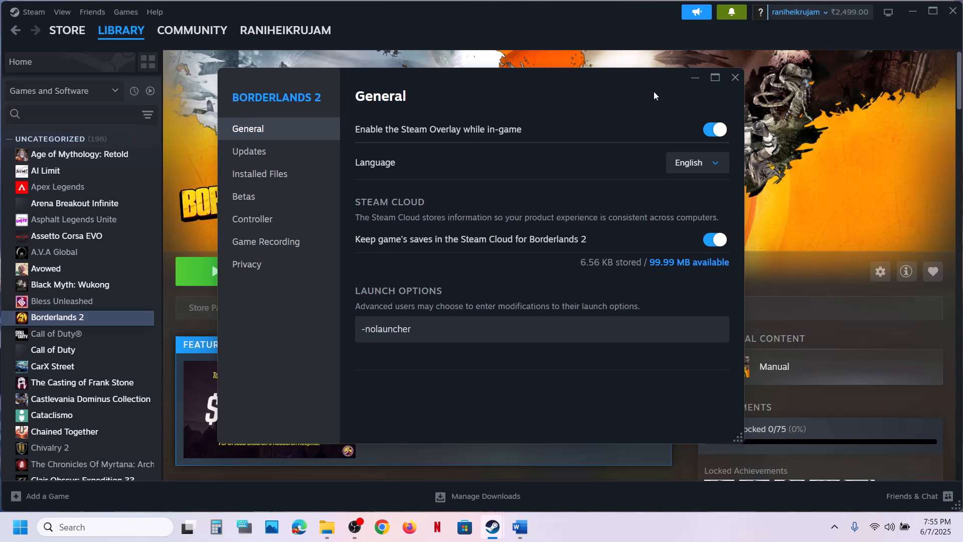
click(735, 78)
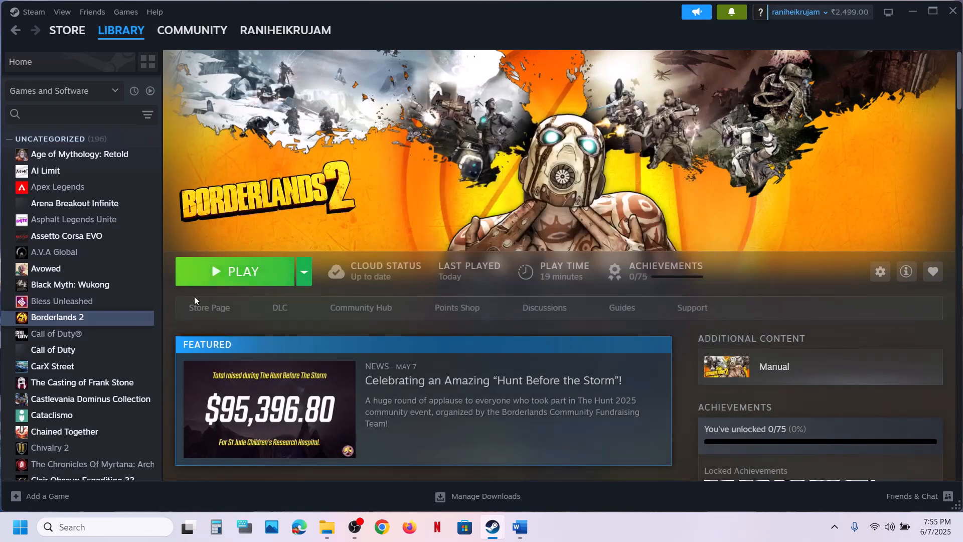
- Reopen the Borderlands 2 properties in Steam and remove -nolauncher from the launch options
right_click(129, 319)
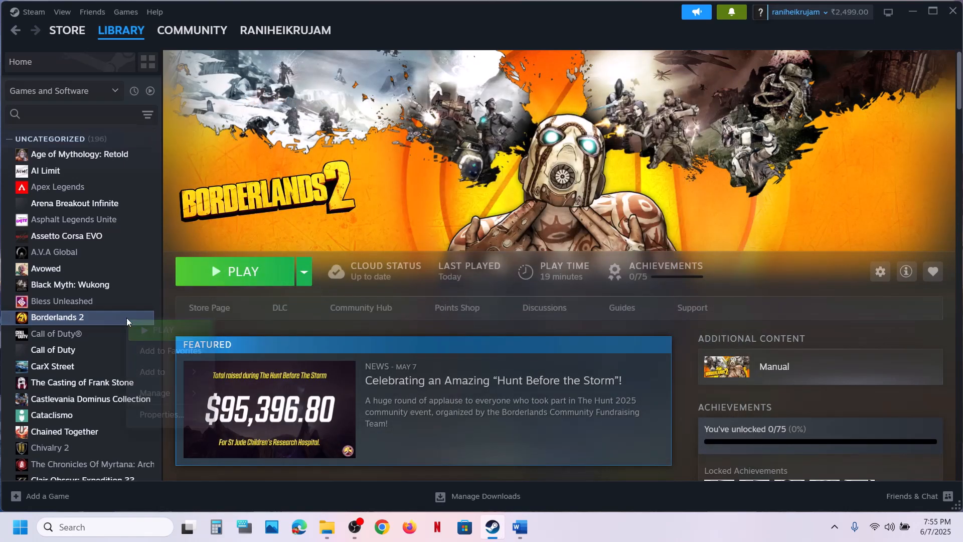
click(185, 416)
drag(430, 327, 344, 331)
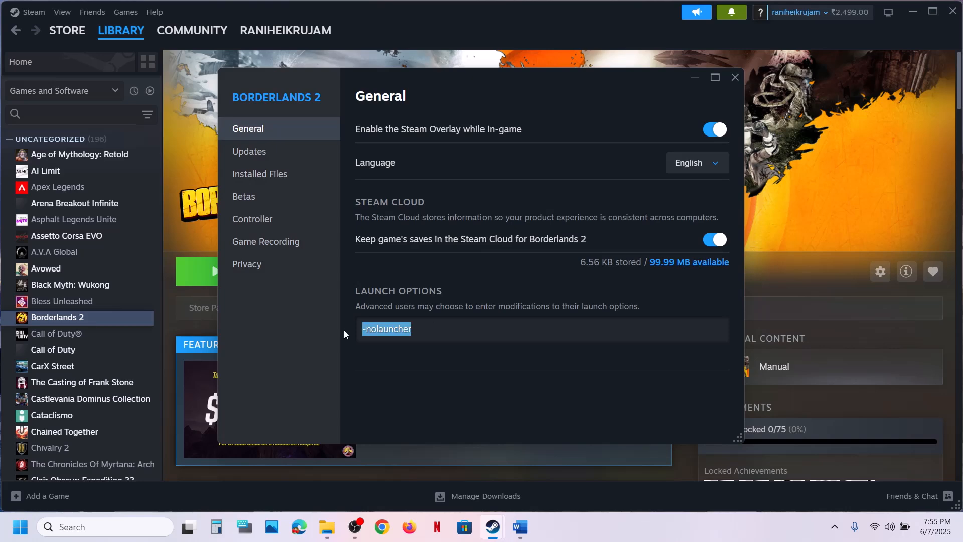
key(BackSpace)
click(463, 385)
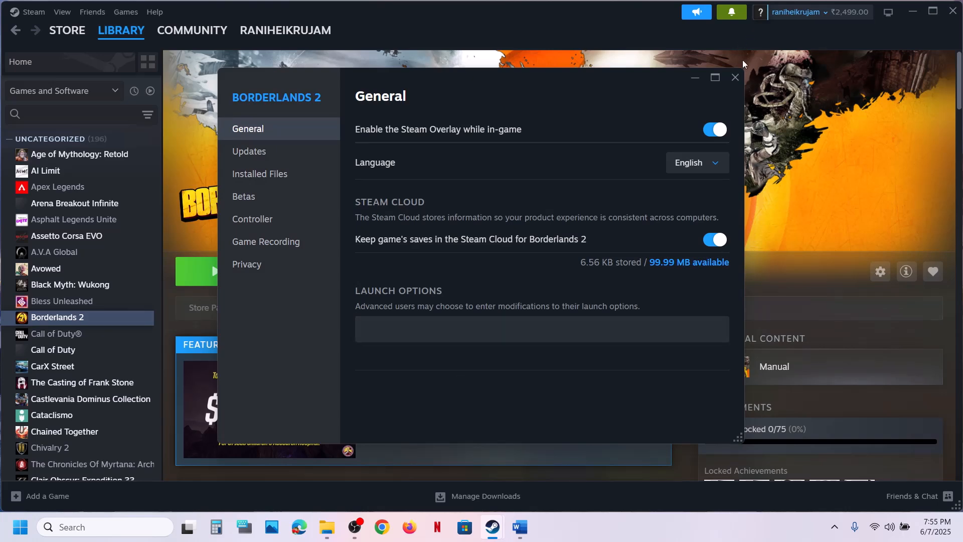
- Close the Borderlands 2 properties and highlight the vcredist and DXSETUP file names in the Step 6 line of the Word document
click(736, 76)
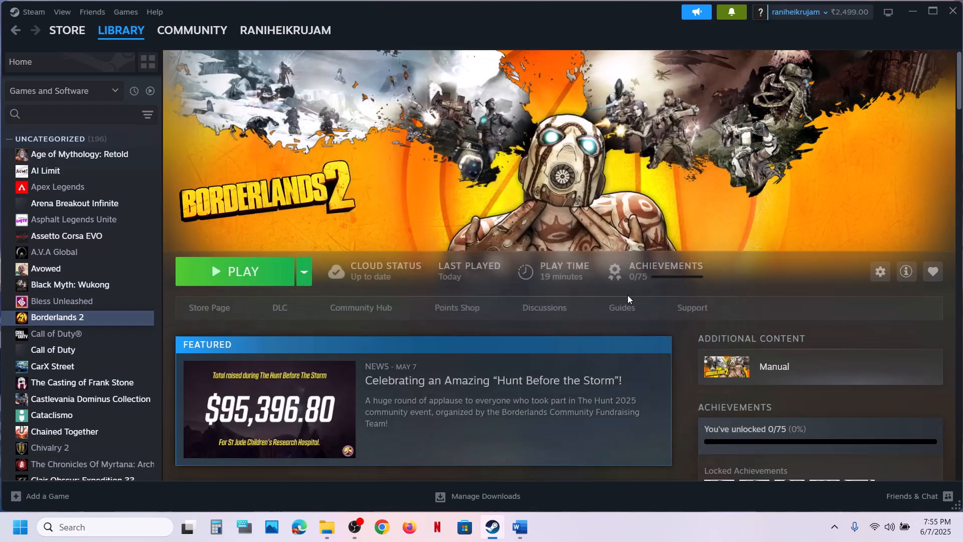
click(525, 527)
scroll(452, 393, down, 3)
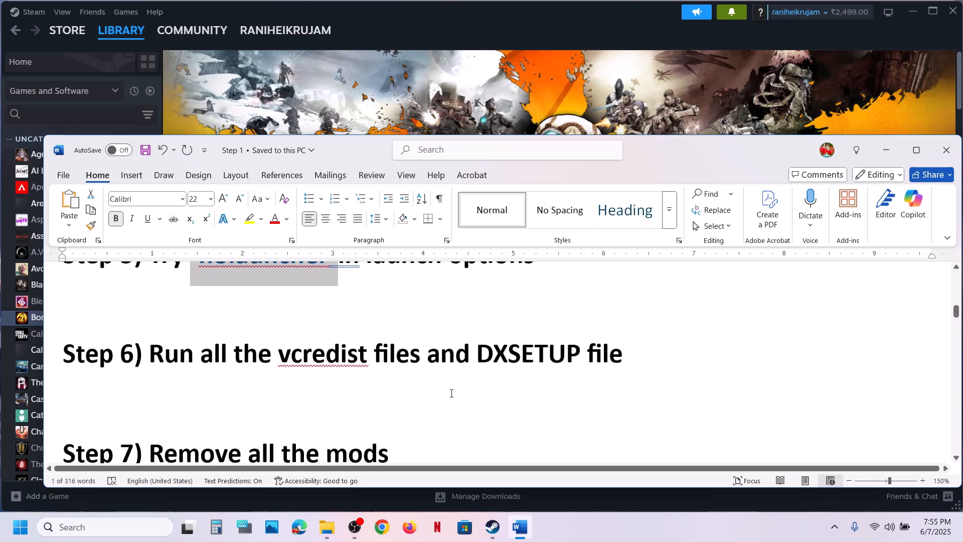
scroll(451, 394, up, 1)
drag(279, 394, 580, 391)
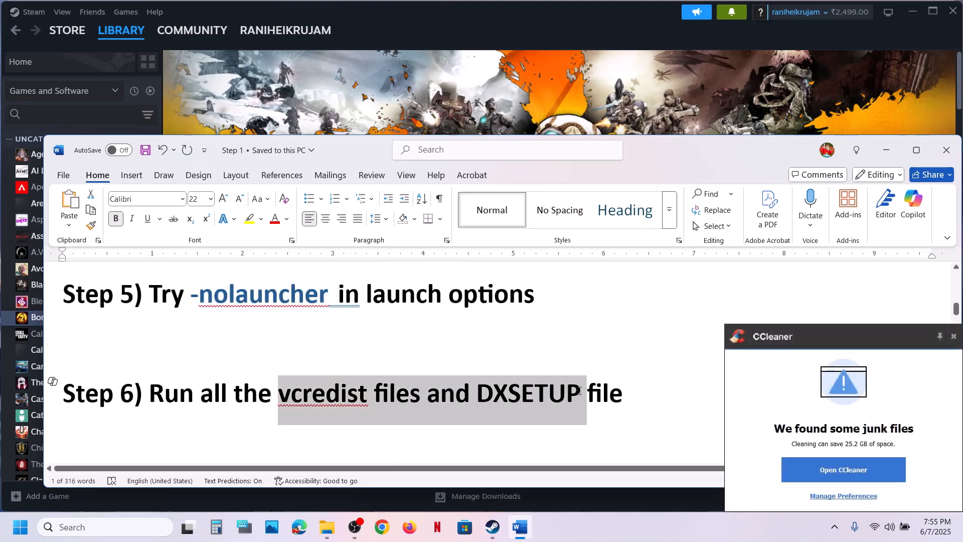
- Return to Steam, browse the local files of Borderlands 2, and dismiss the CCleaner notification
click(580, 100)
right_click(92, 323)
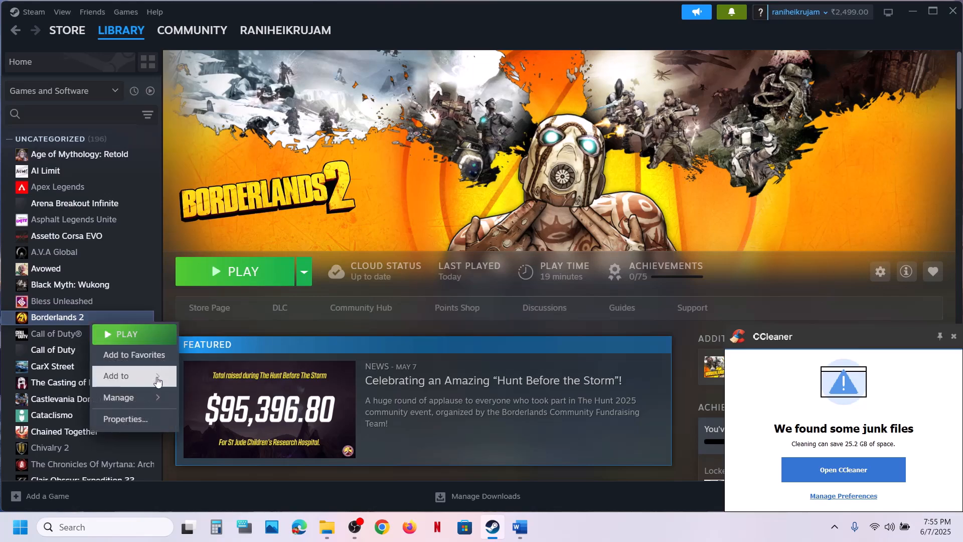
mouse_move(143, 404)
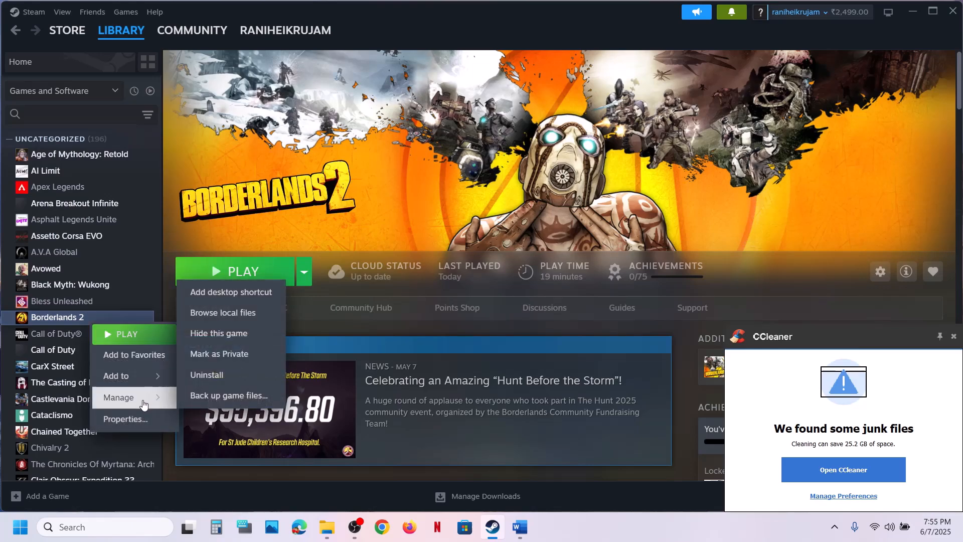
click(219, 317)
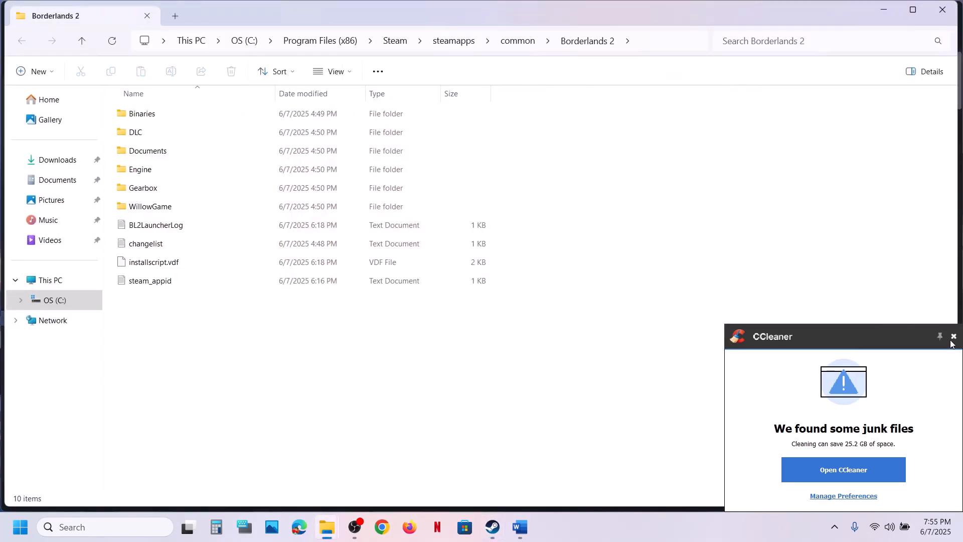
click(952, 340)
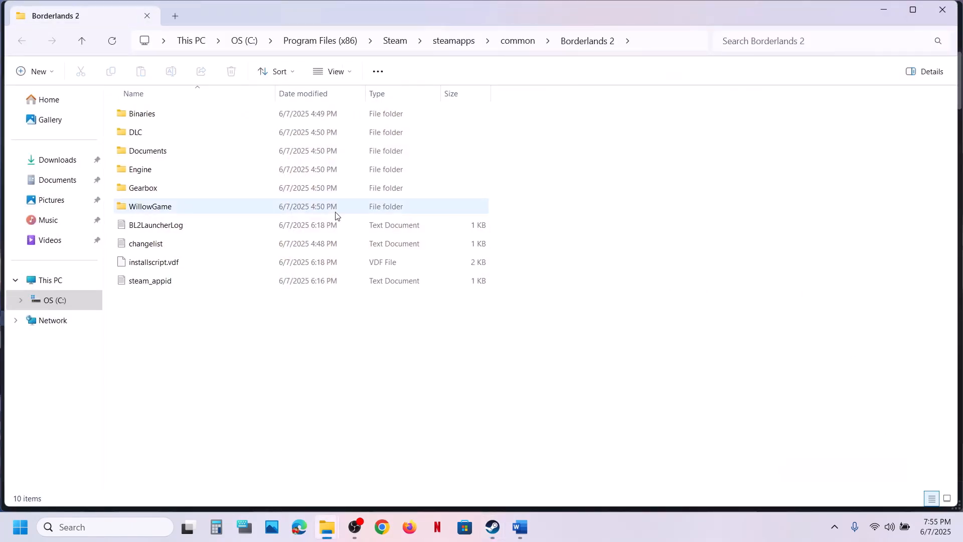
- Open the Redist folder inside the game's Binaries folder
click(167, 110)
double_click(166, 110)
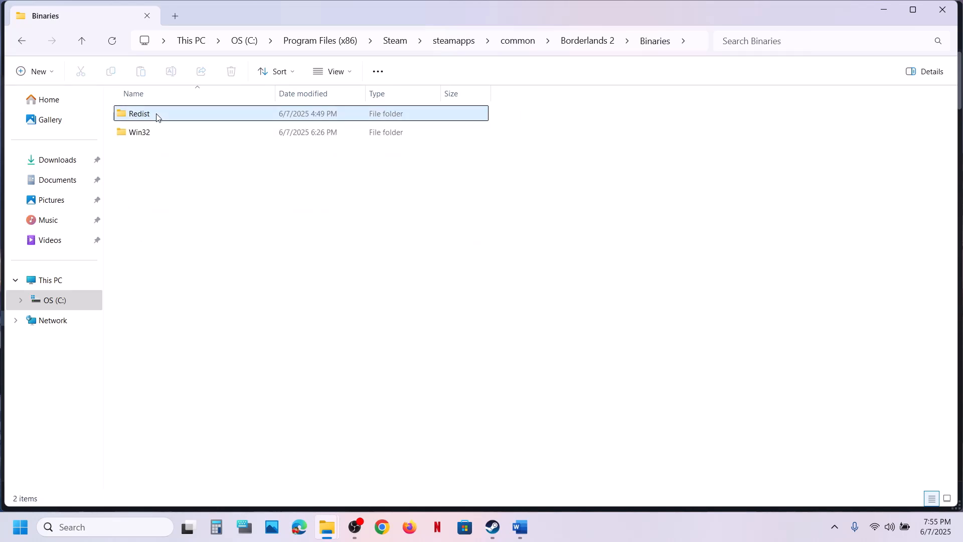
double_click(157, 117)
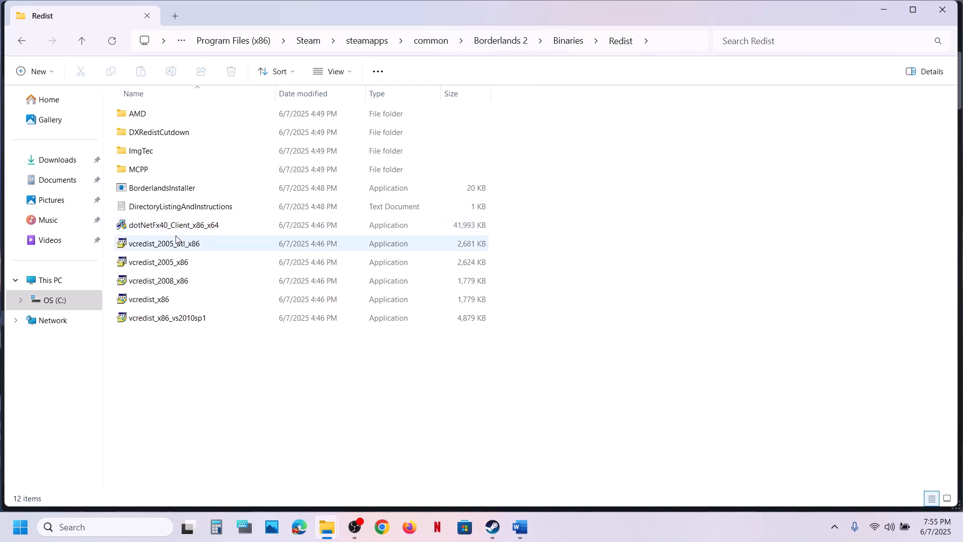
- Run dotNetFx40_Client_x86_x64 as administrator, allow it to make changes, and close its setup window
click(160, 230)
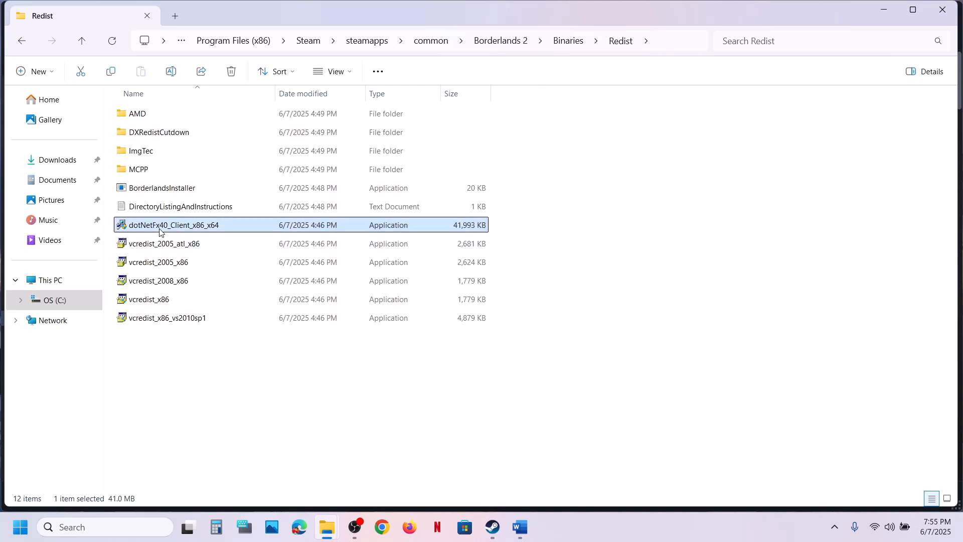
right_click(159, 230)
click(246, 223)
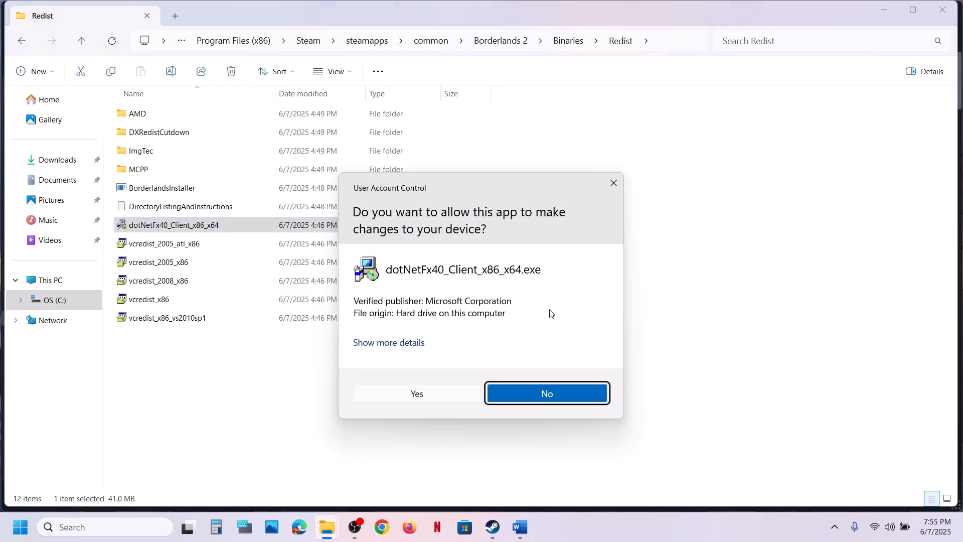
click(417, 395)
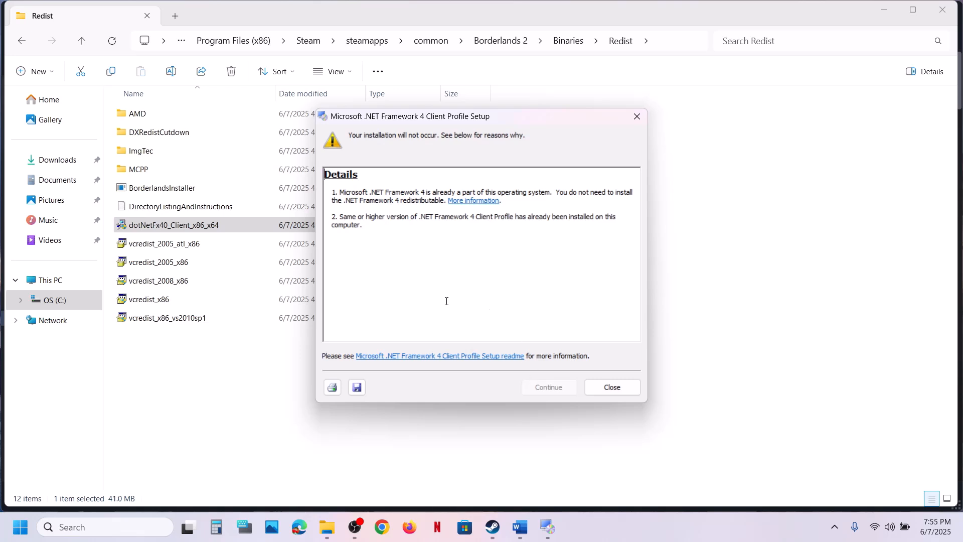
click(602, 392)
- Run vcredist_2005_atl_x86 as administrator, allow it to make changes, and accept the license agreement
click(186, 246)
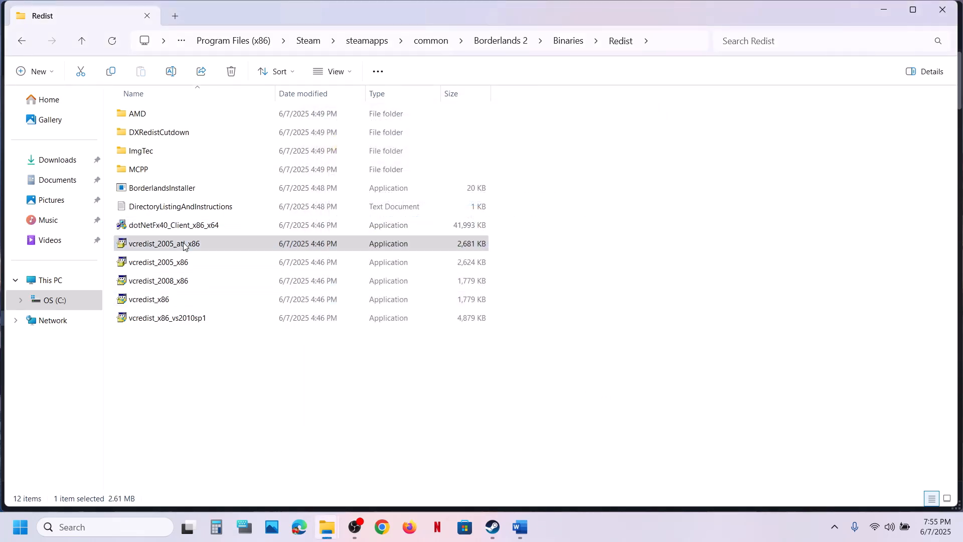
right_click(185, 245)
click(251, 223)
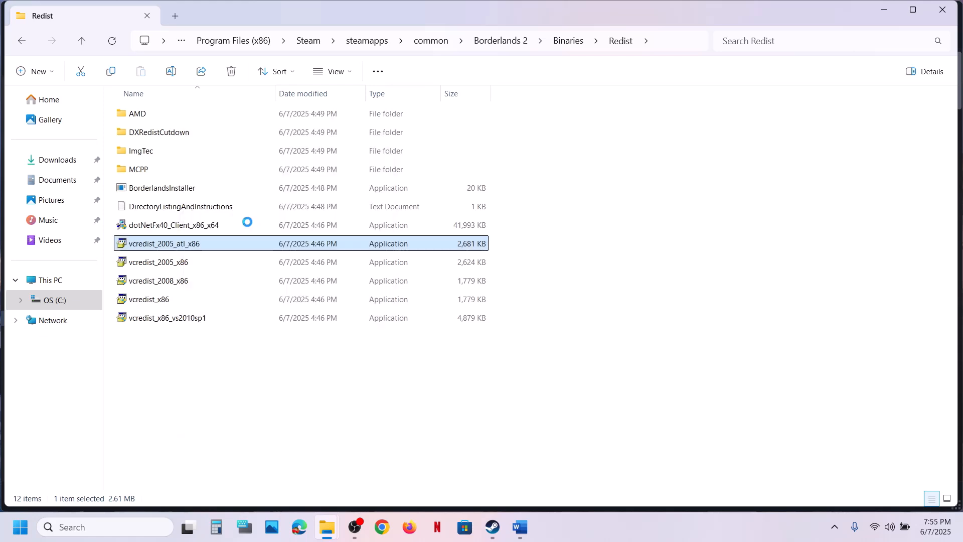
click(449, 393)
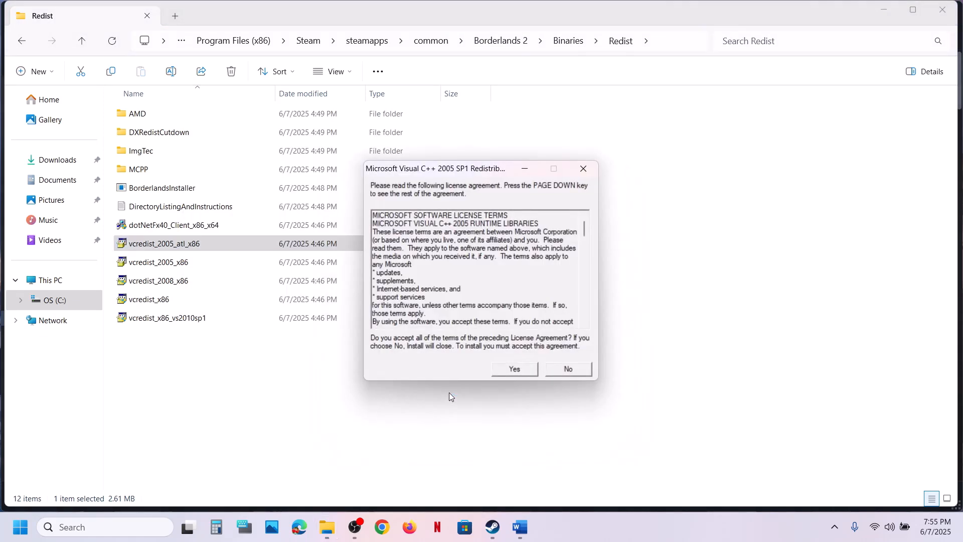
click(509, 370)
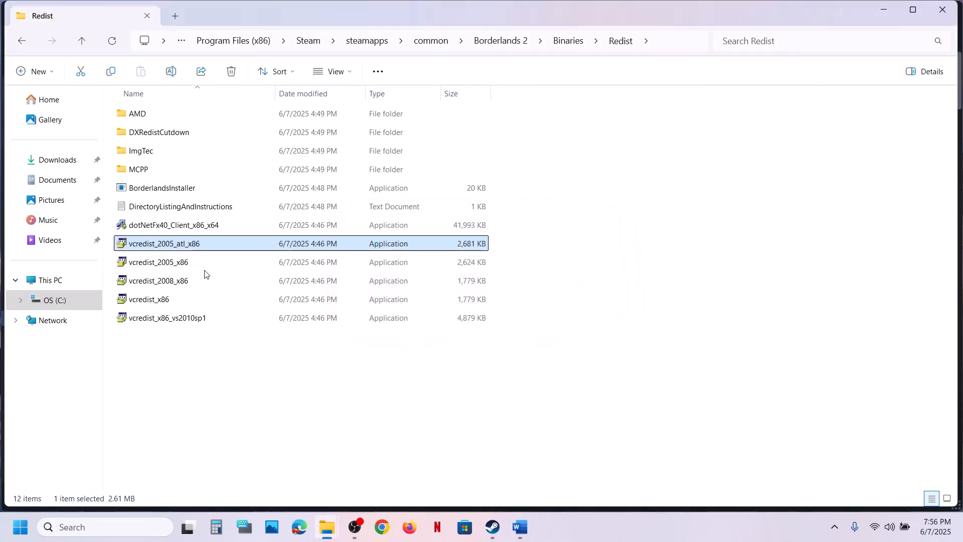
- Run vcredist_2005_x86 as administrator, allow it to make changes, and accept the license agreement
right_click(194, 266)
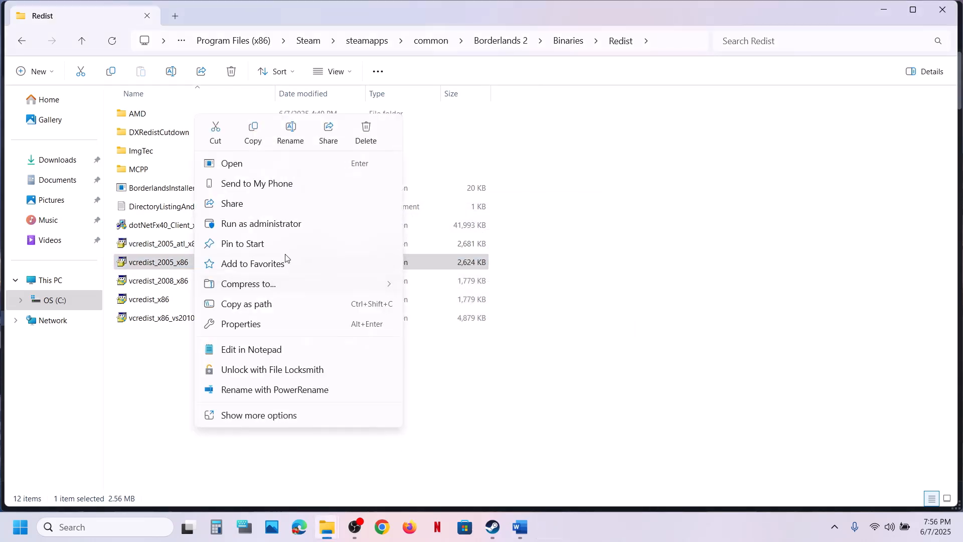
click(279, 224)
click(417, 396)
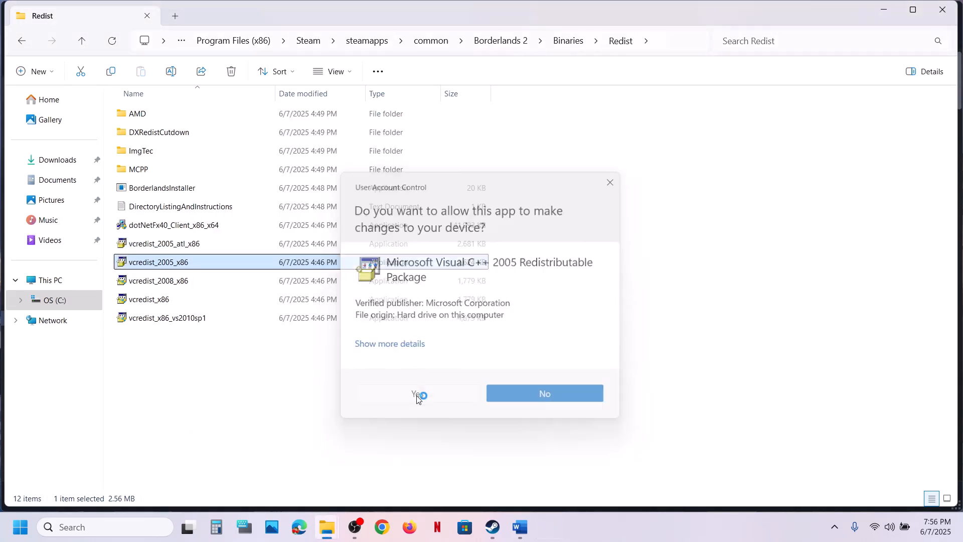
click(514, 370)
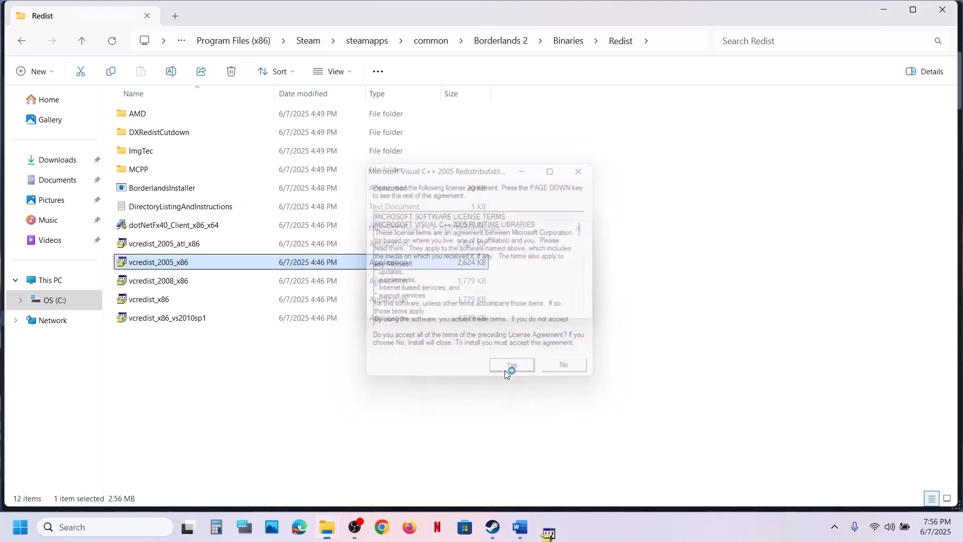
- Try to repair the Microsoft Visual C++ 2008 Redistributable by running vcredist_2008_x86 as administrator
click(186, 282)
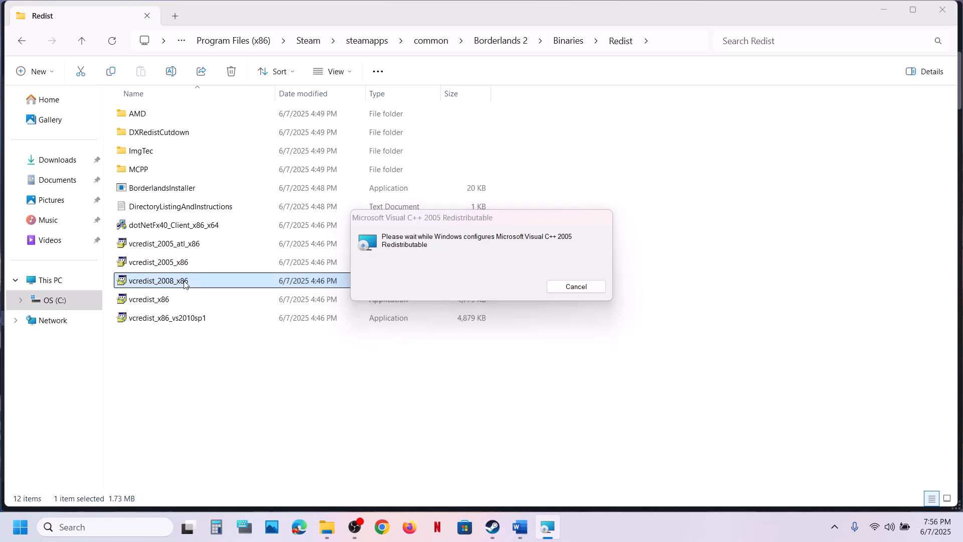
right_click(186, 282)
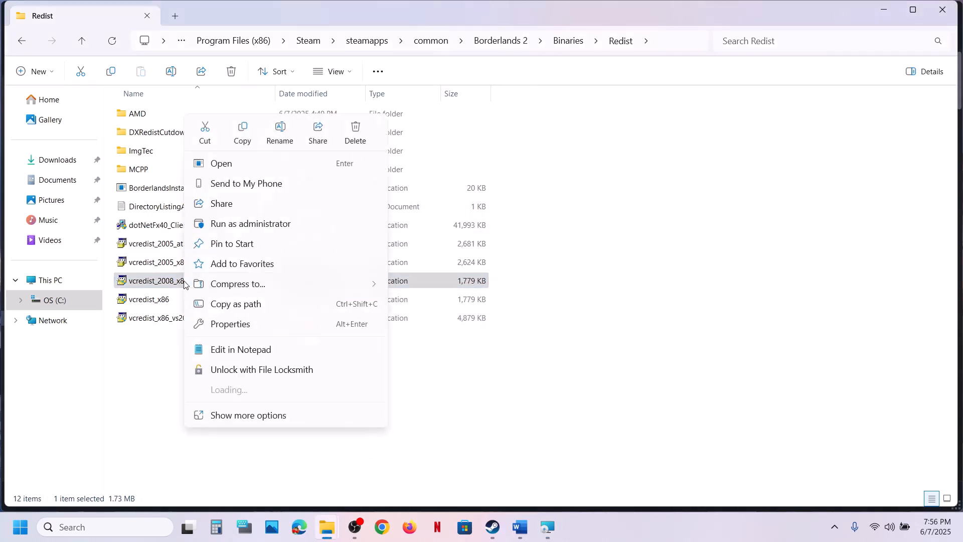
click(258, 225)
click(399, 399)
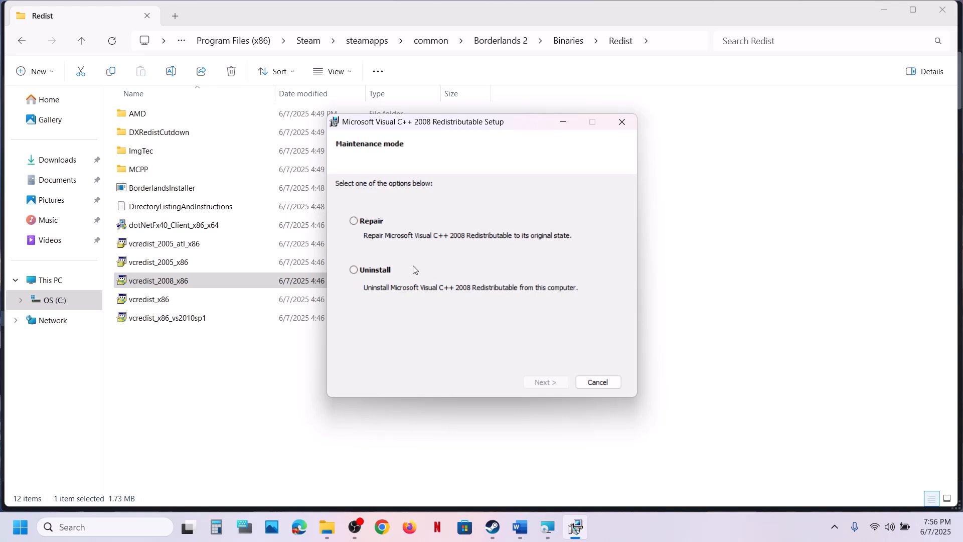
click(378, 224)
click(563, 383)
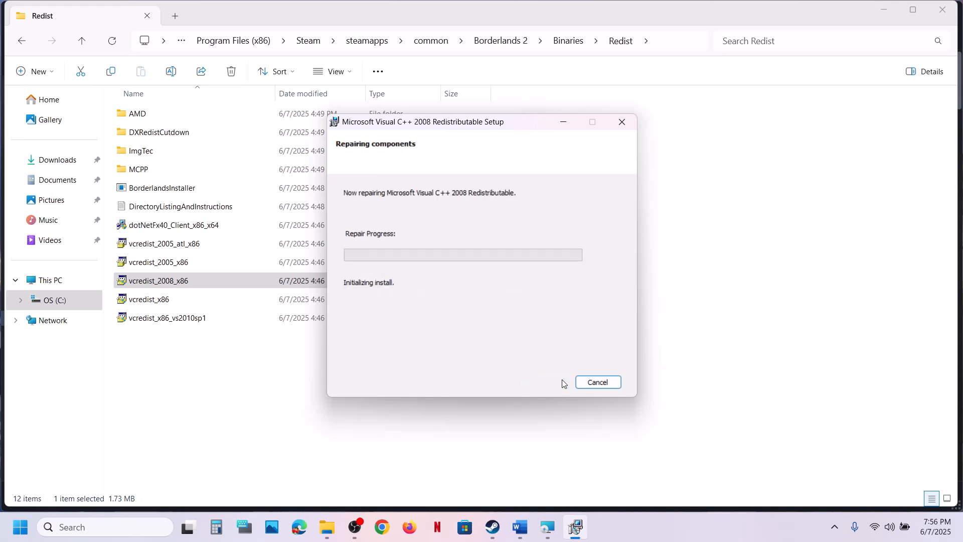
- Try to run vcredist_x86 as administrator and close both Visual C++ 2008 setup windows
click(168, 302)
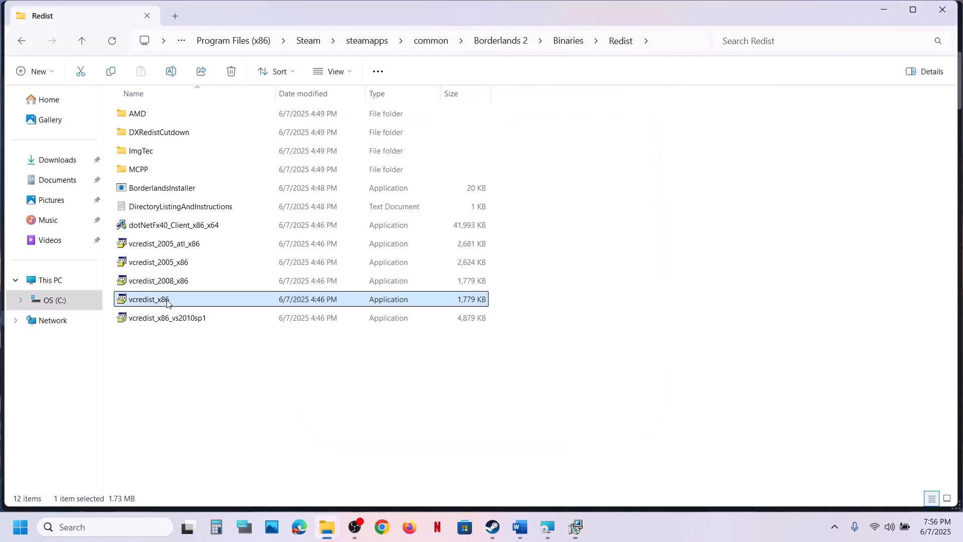
right_click(169, 303)
click(263, 222)
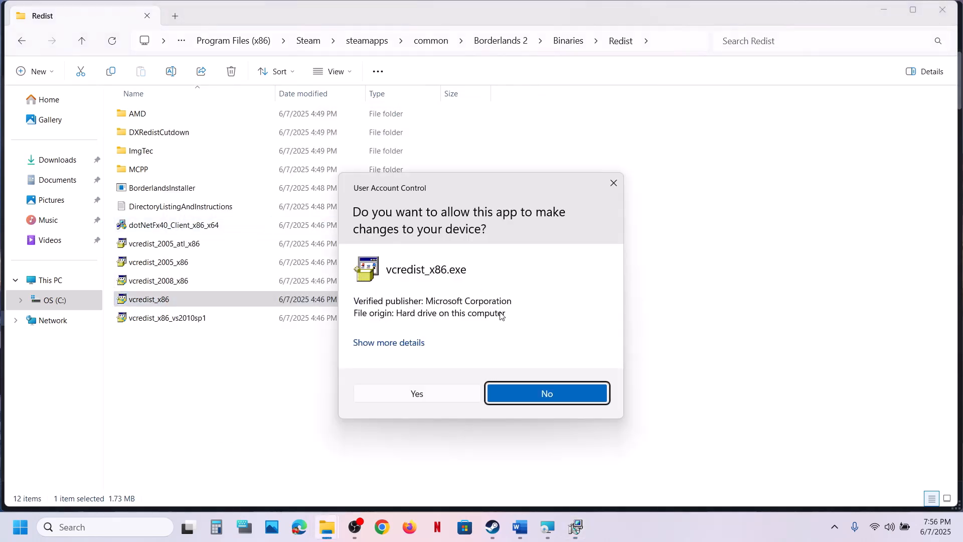
click(417, 393)
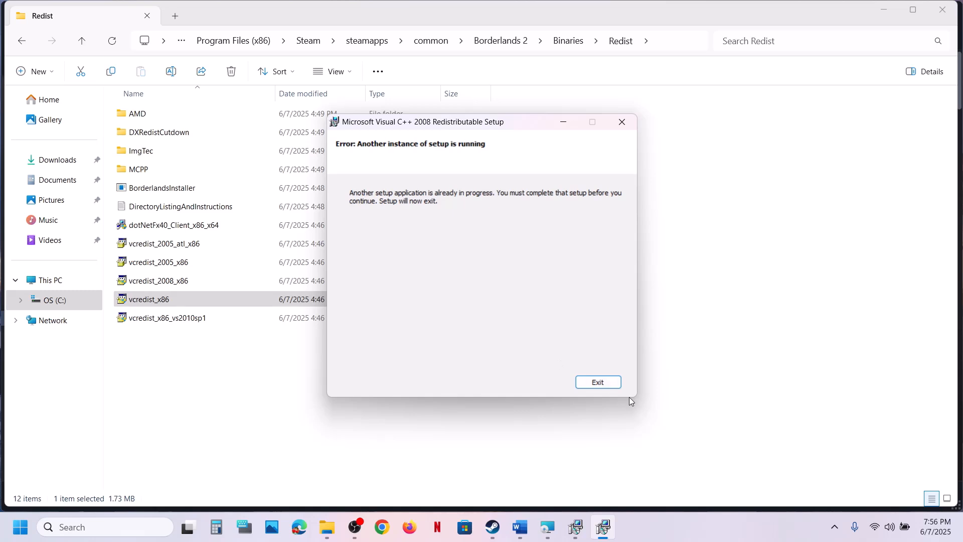
click(610, 387)
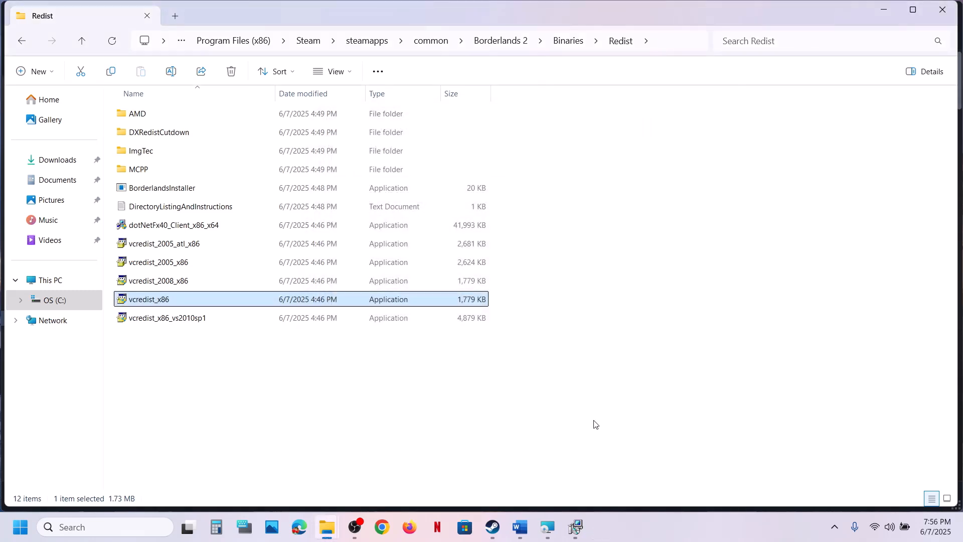
click(575, 518)
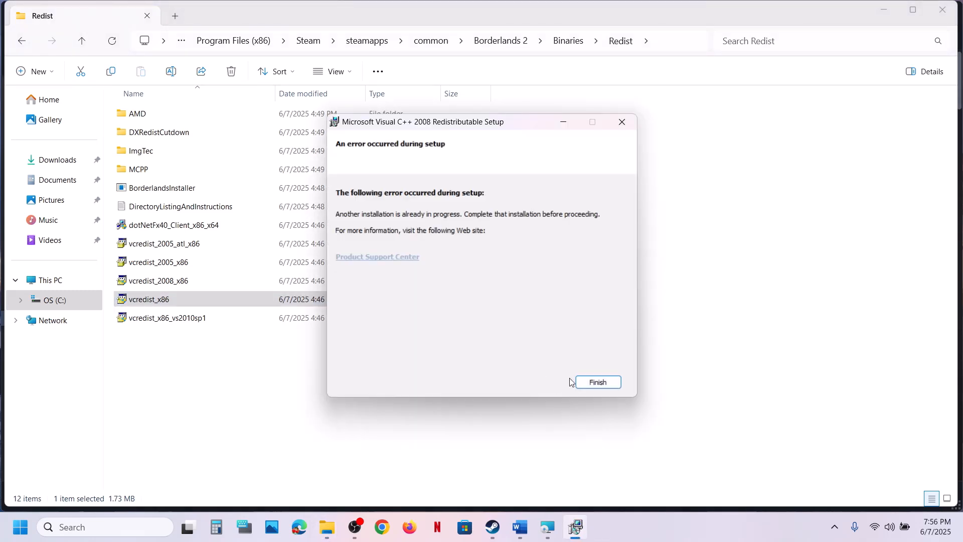
click(594, 383)
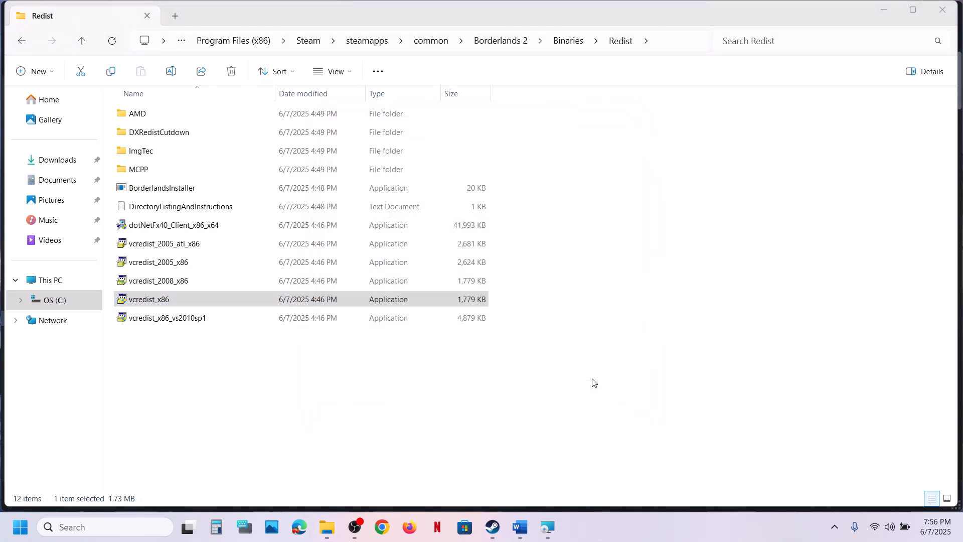
- Run vcredist_x86 as administrator again, repair the Microsoft Visual C++ 2008 Redistributable, and finish the setup
double_click(179, 300)
right_click(301, 299)
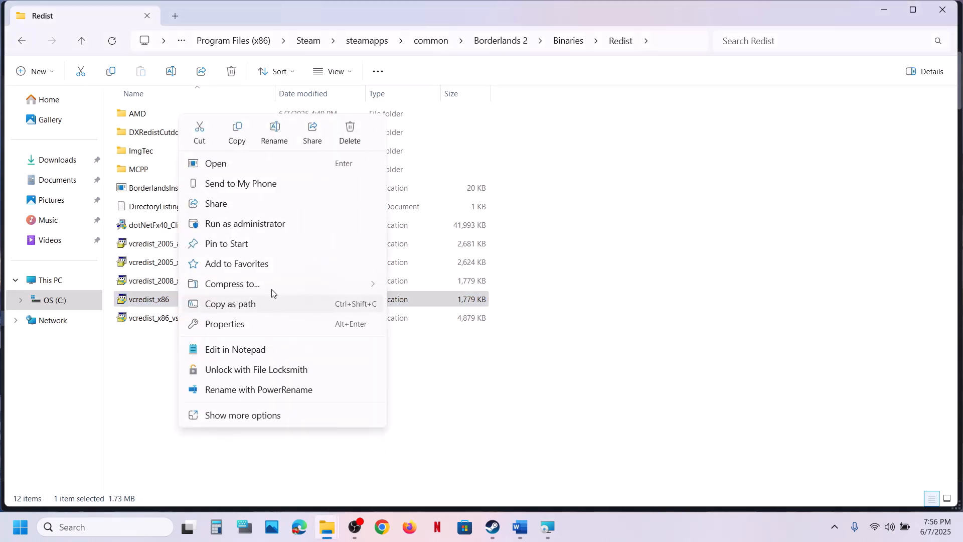
click(250, 225)
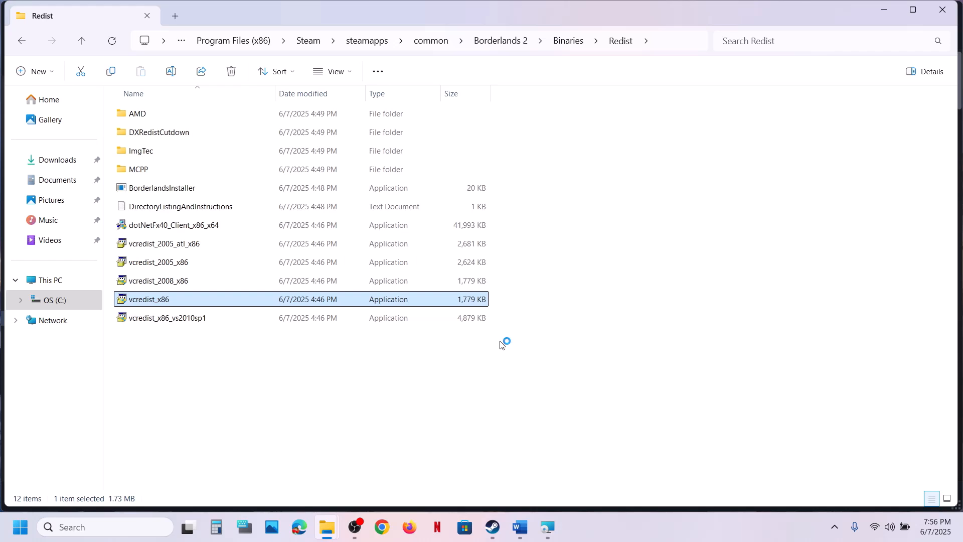
click(552, 534)
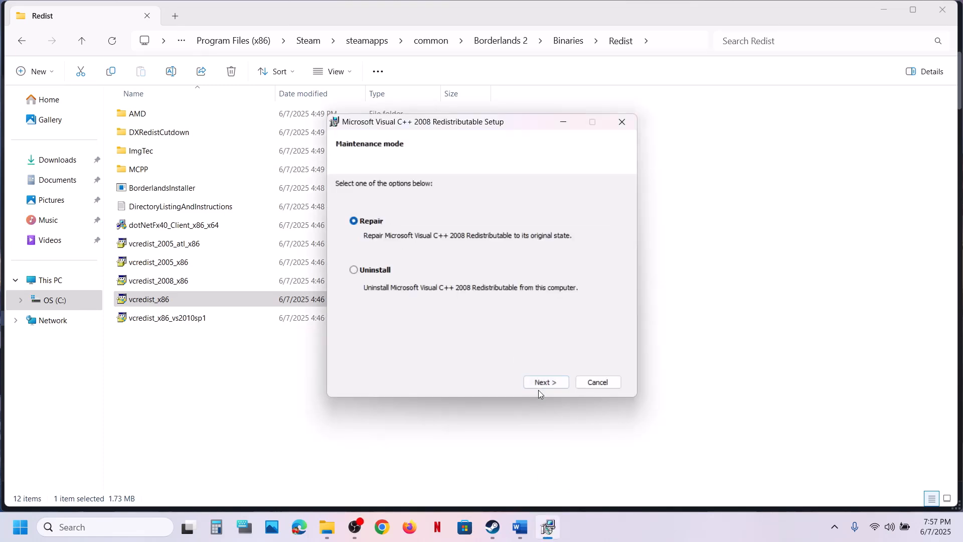
click(544, 383)
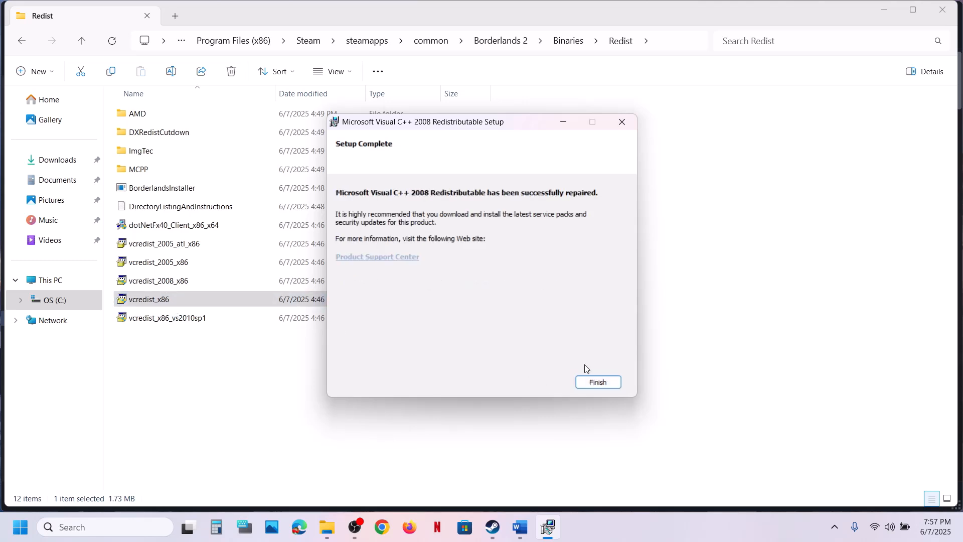
click(598, 383)
- Run vcredist_x86_vs2010sp1 as administrator, repair the Microsoft Visual C++ 2010 x86 Redistributable, and close the setup
click(199, 317)
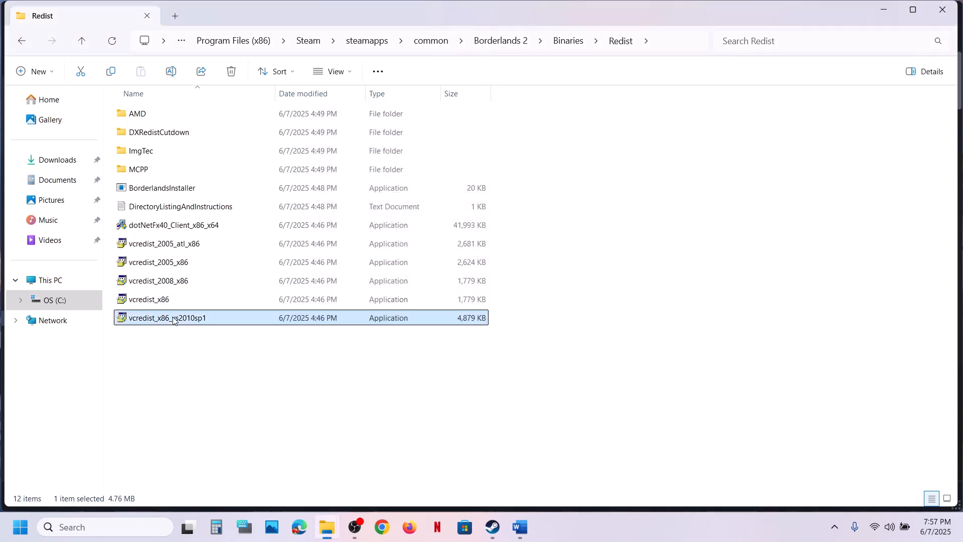
right_click(178, 318)
click(251, 225)
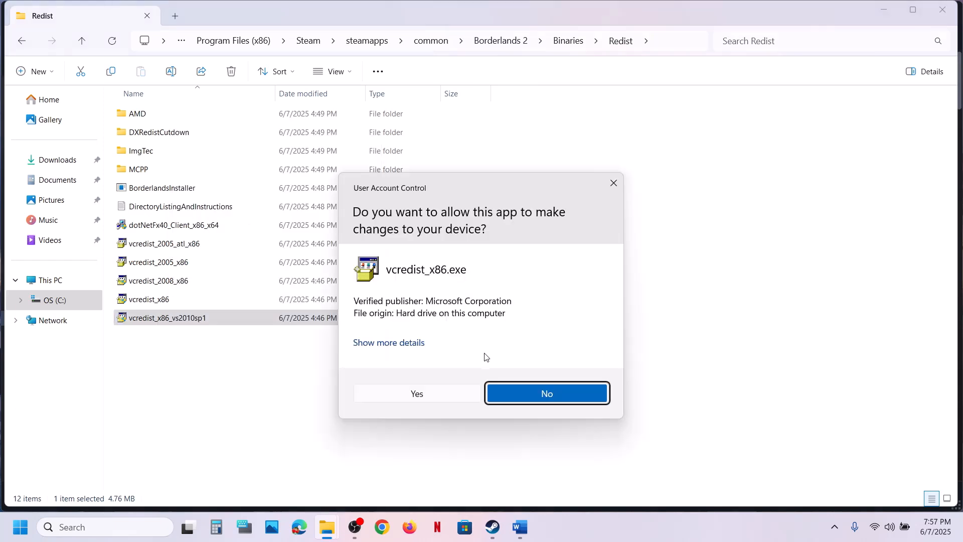
click(421, 394)
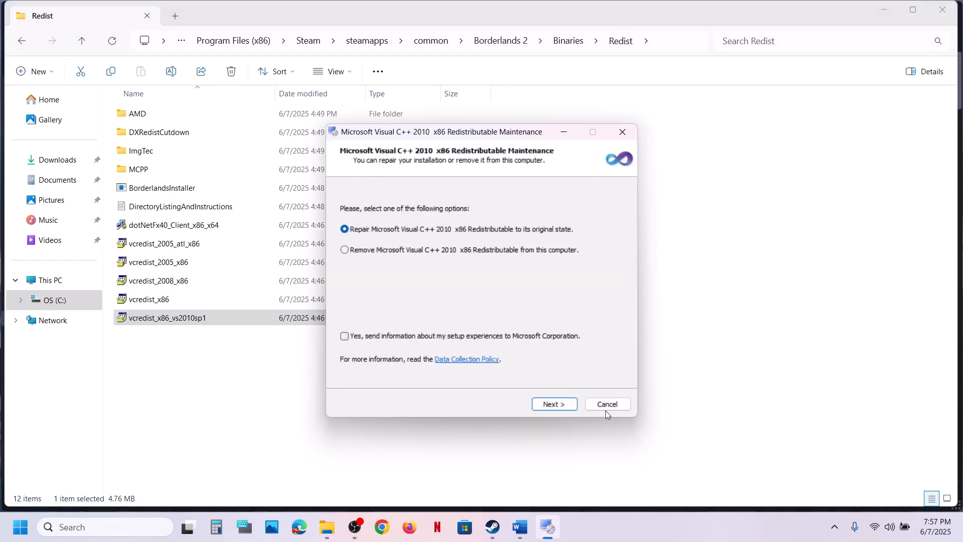
click(564, 406)
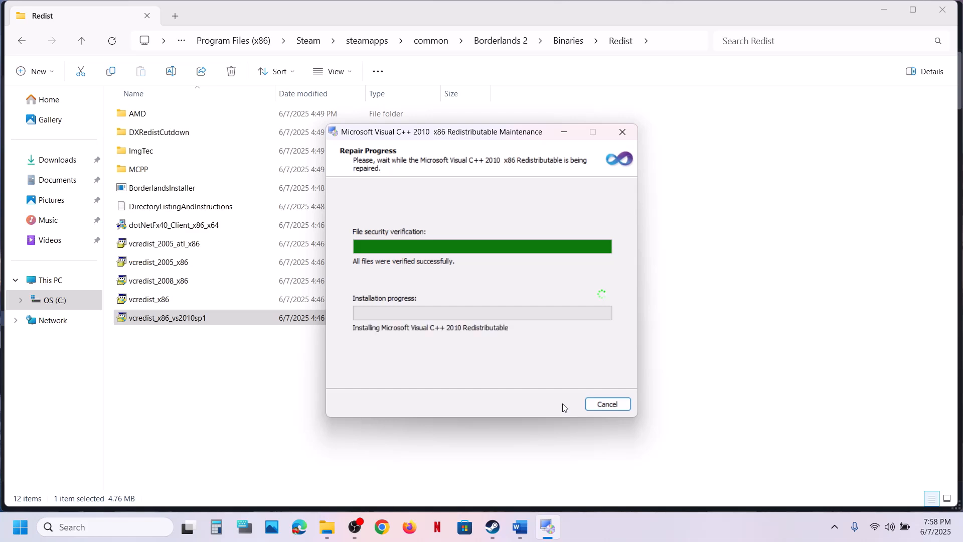
click(607, 405)
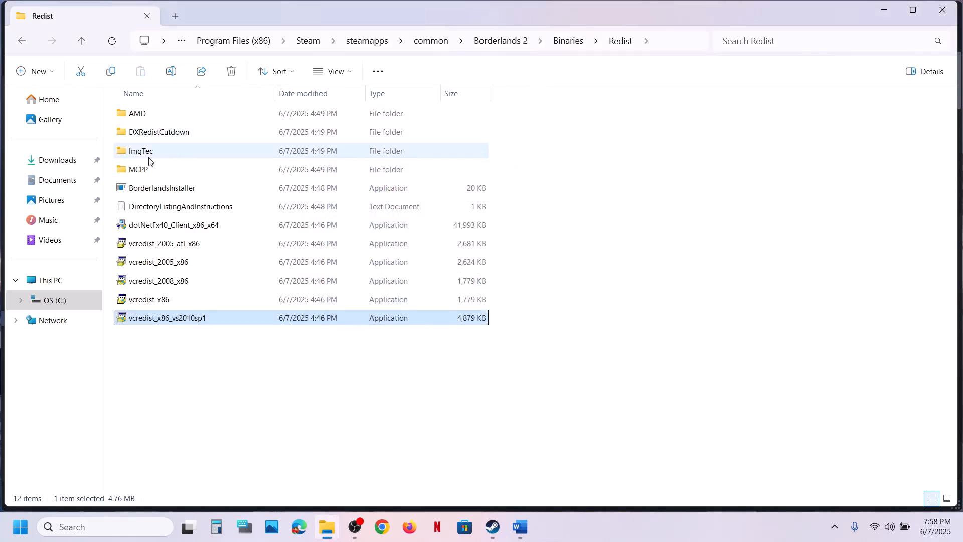
- Open the DXRedistCutdown folder, run DXSETUP as administrator, and allow it to make changes
click(158, 138)
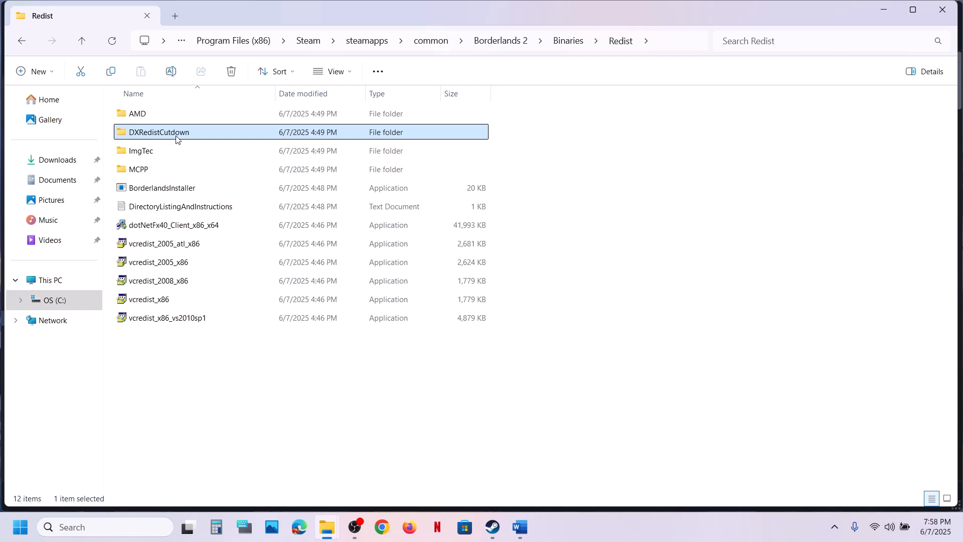
double_click(176, 140)
click(154, 189)
right_click(153, 193)
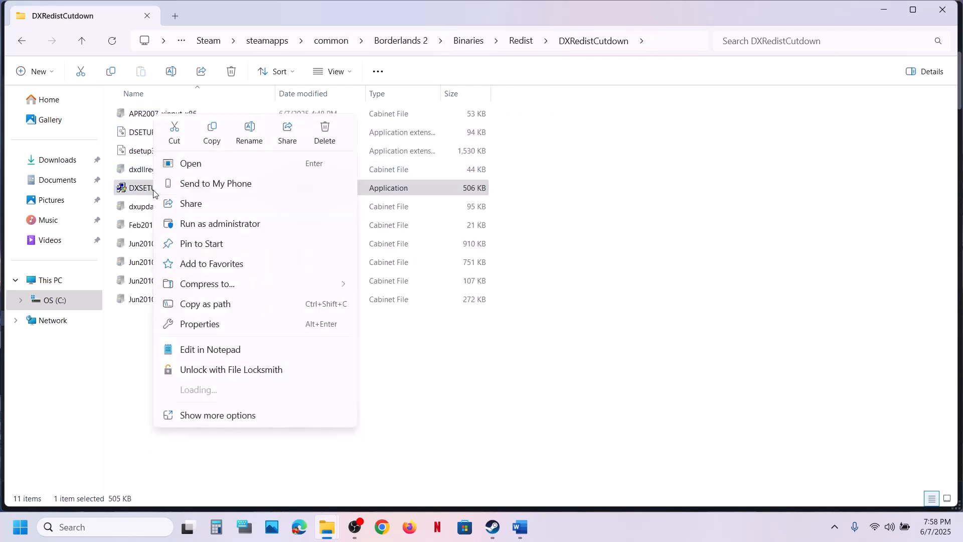
click(216, 225)
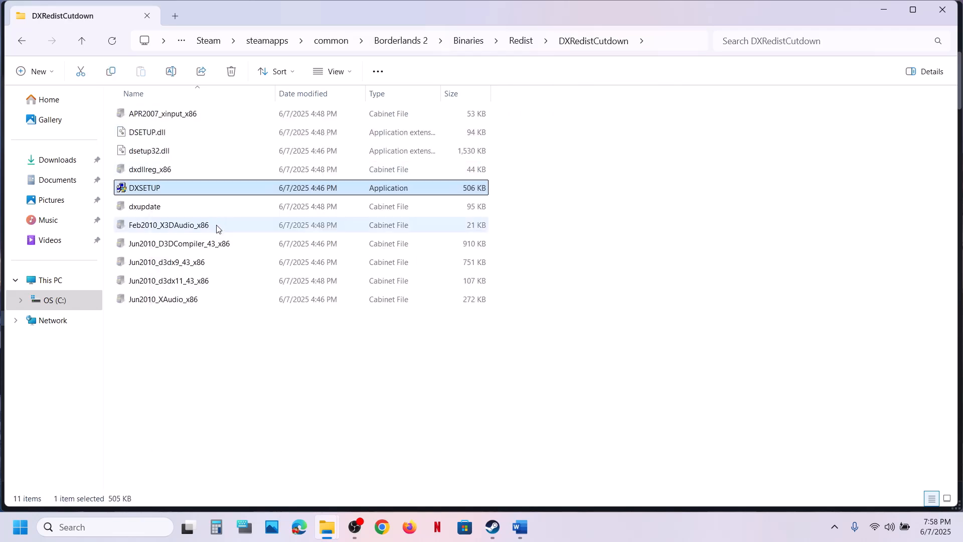
click(406, 394)
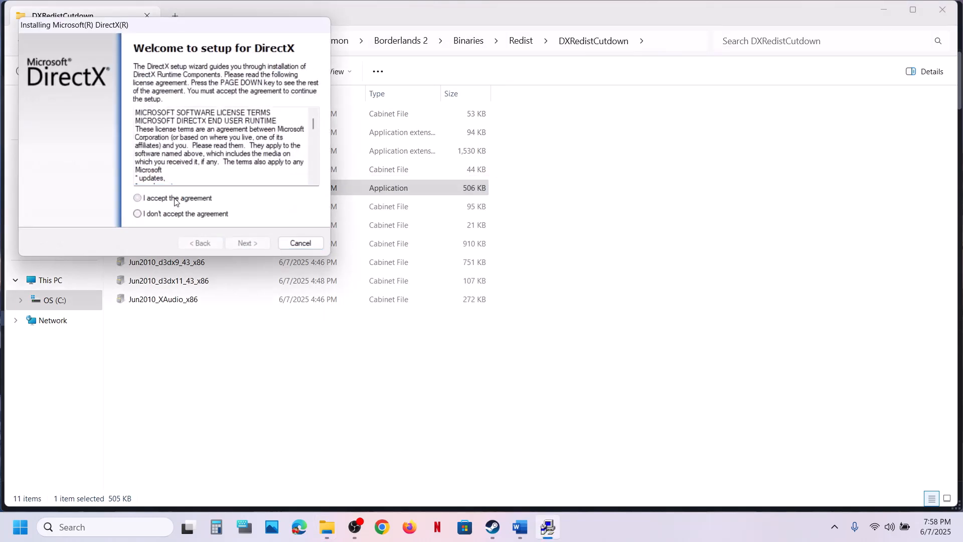
- Accept the DirectX license agreement, install the DirectX runtime components, and finish the setup
click(196, 198)
click(243, 245)
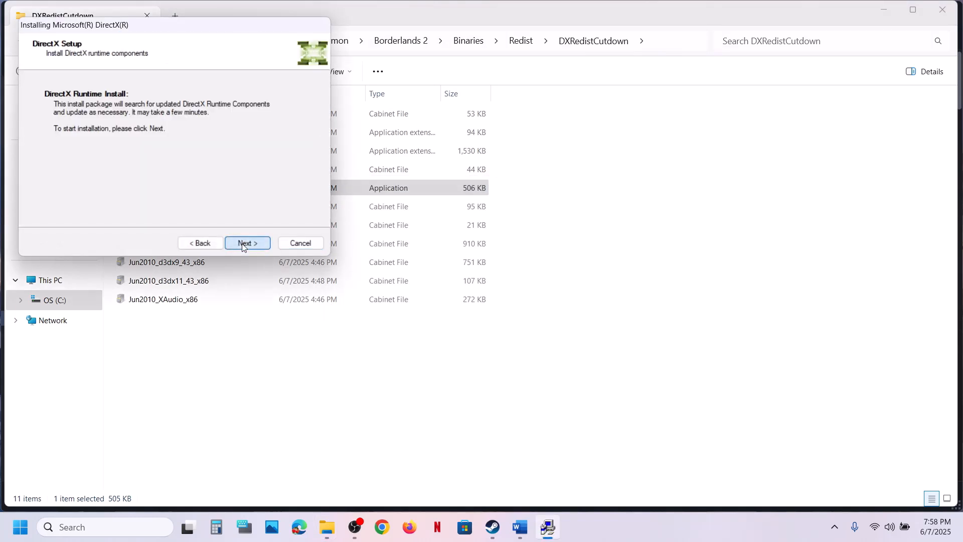
click(243, 244)
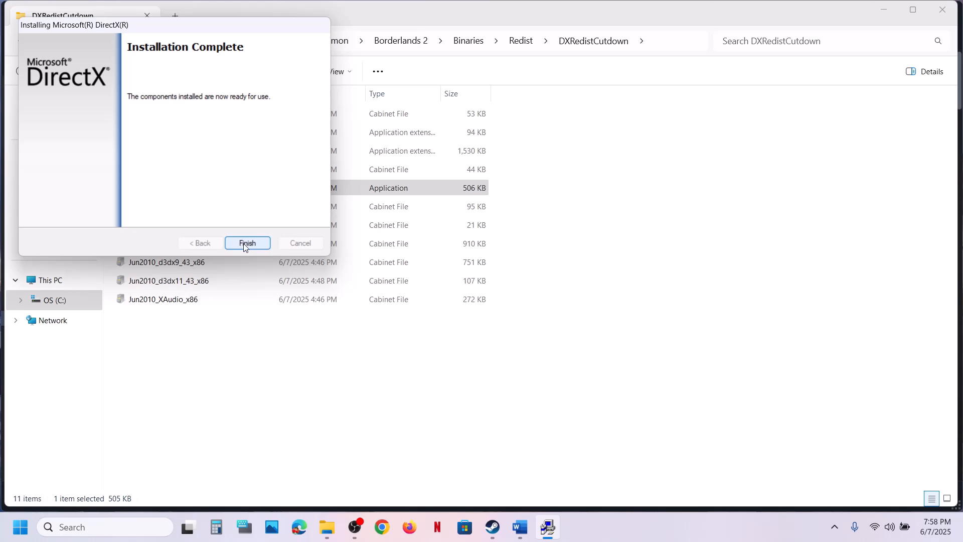
click(246, 243)
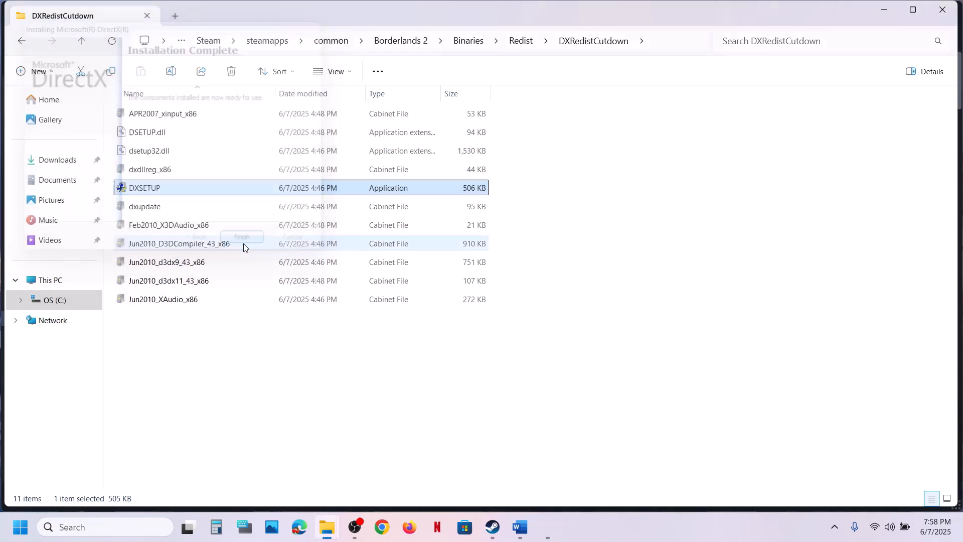
- Switch to the Word document and examine Step 7 about removing all the mods
click(497, 531)
click(520, 527)
scroll(343, 325, down, 2)
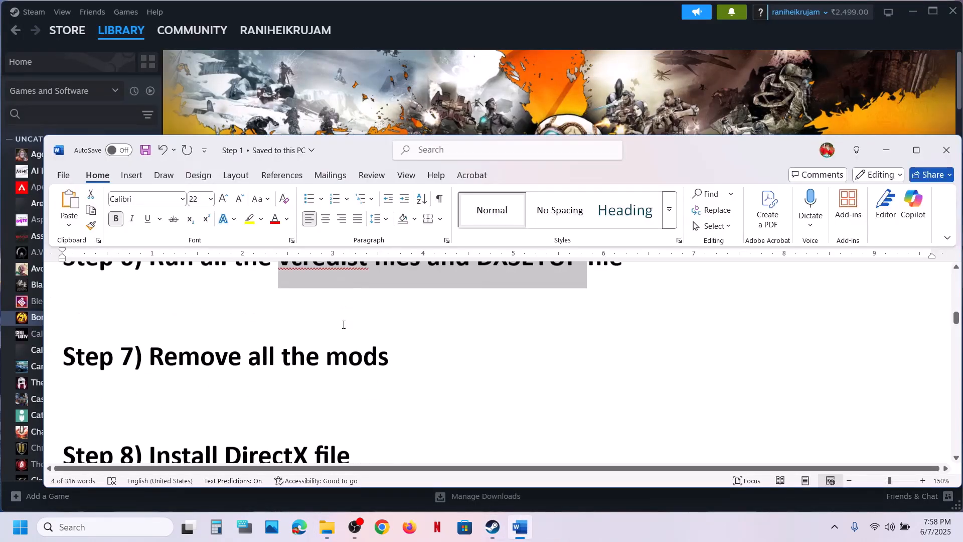
mouse_move(194, 351)
mouse_down()
mouse_move(368, 340)
mouse_move(195, 342)
mouse_up()
click(368, 349)
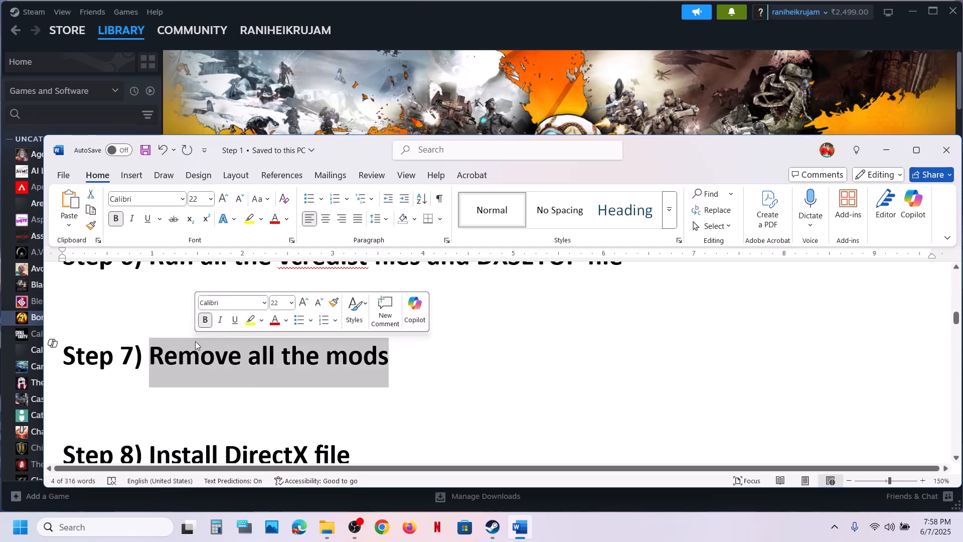
click(331, 396)
- Copy the Microsoft DirectX download link under Step 8 and open it in Chrome
scroll(331, 396, down, 3)
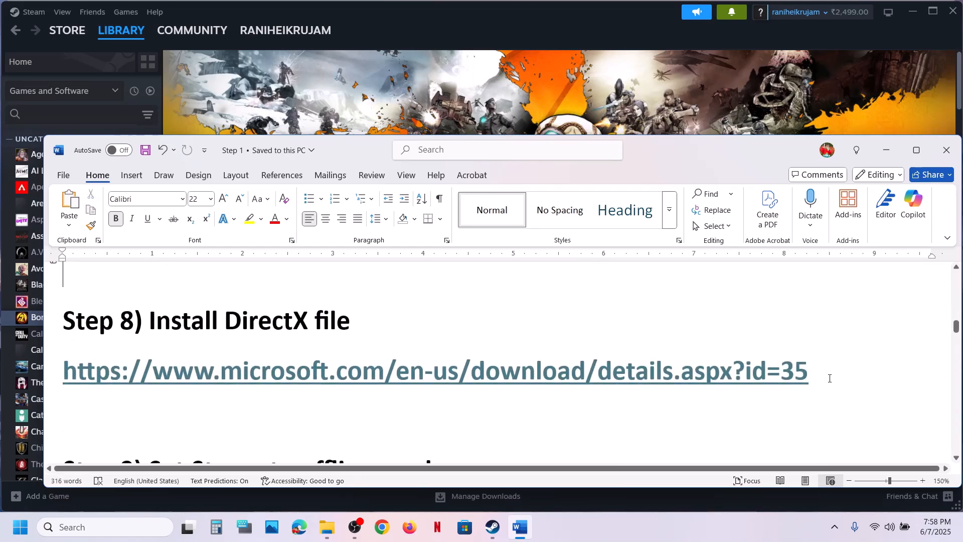
triple_click(823, 371)
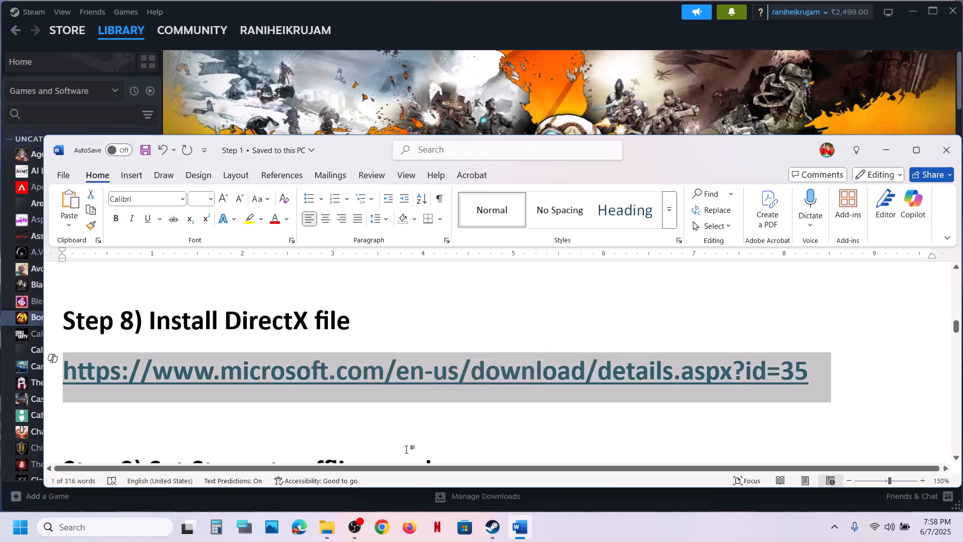
key(ctrl+c)
click(382, 527)
key(ctrl+v)
key(Return)
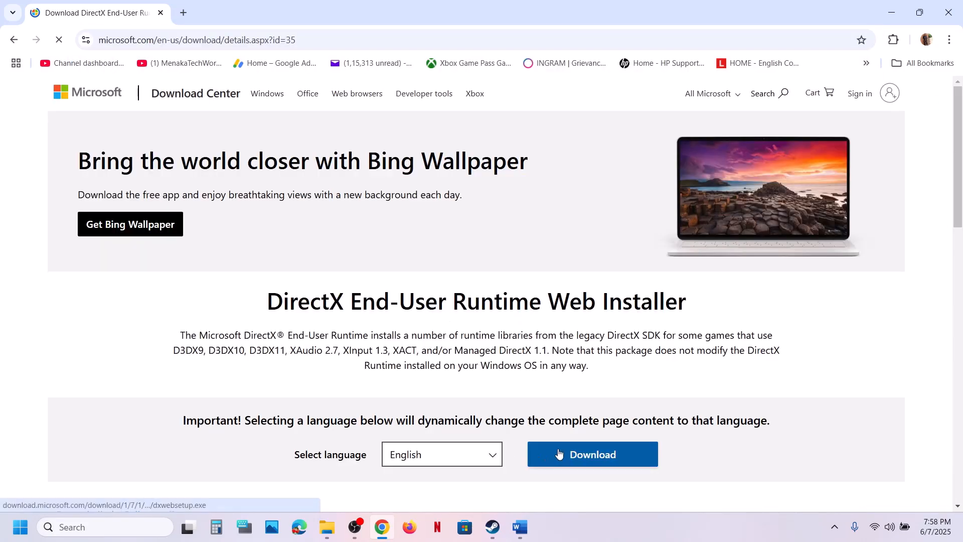
- Download dxwebsetup.exe from the DirectX End-User Runtime Web Installer page, run it, and allow it to make changes
click(559, 454)
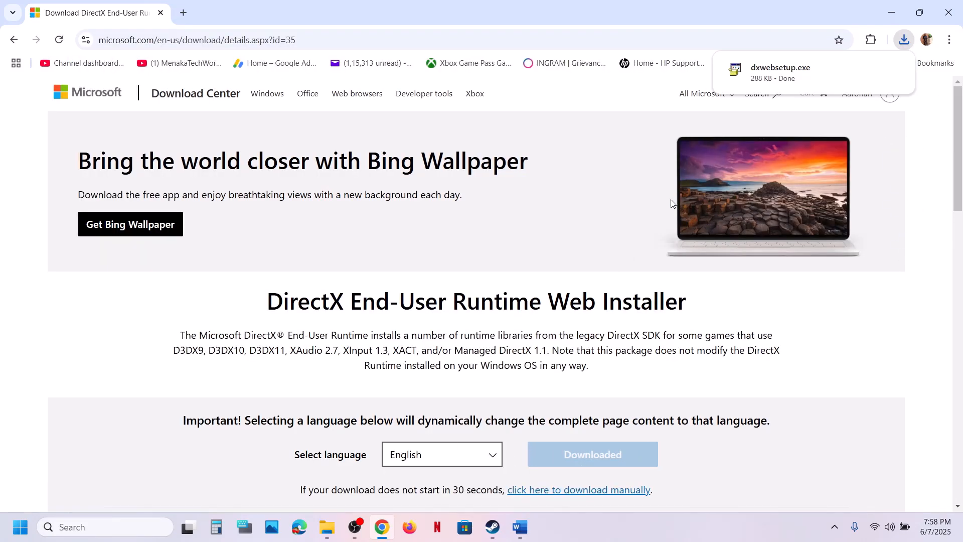
click(777, 83)
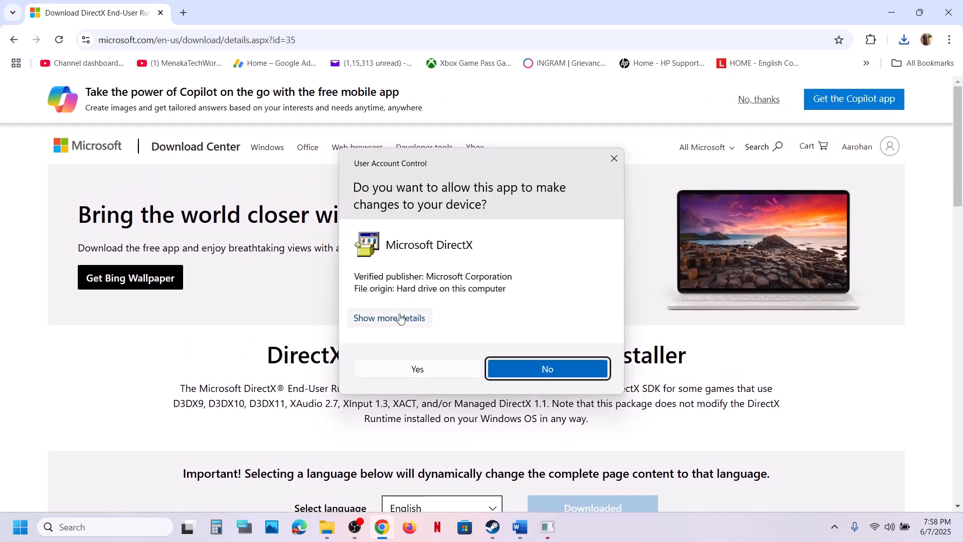
click(376, 372)
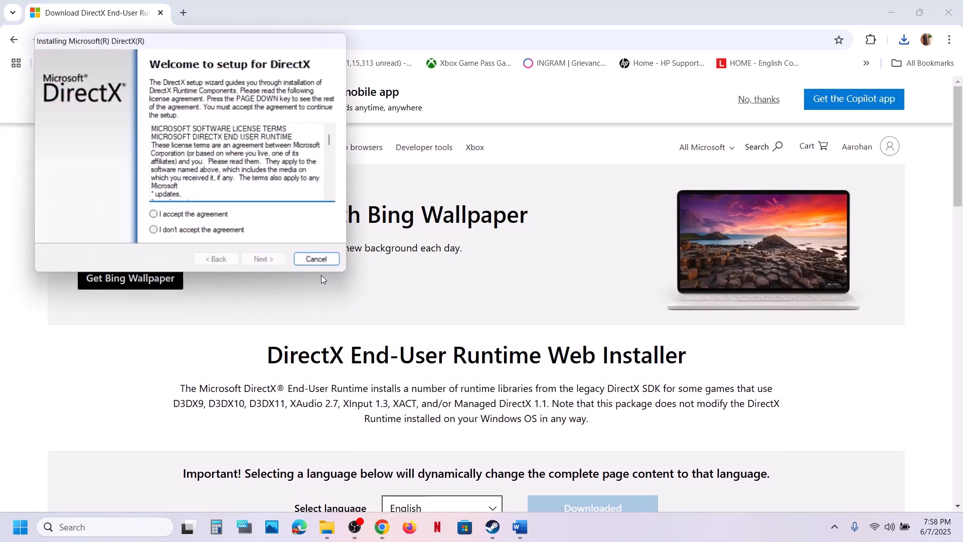
- Accept the license agreement in the DirectX web setup, proceed through its installation pages, and finish it
click(204, 216)
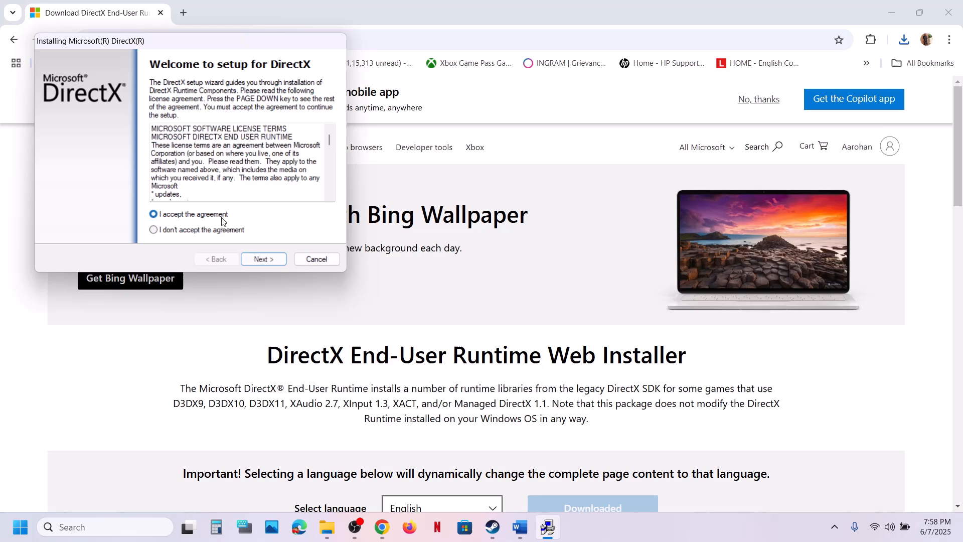
click(253, 258)
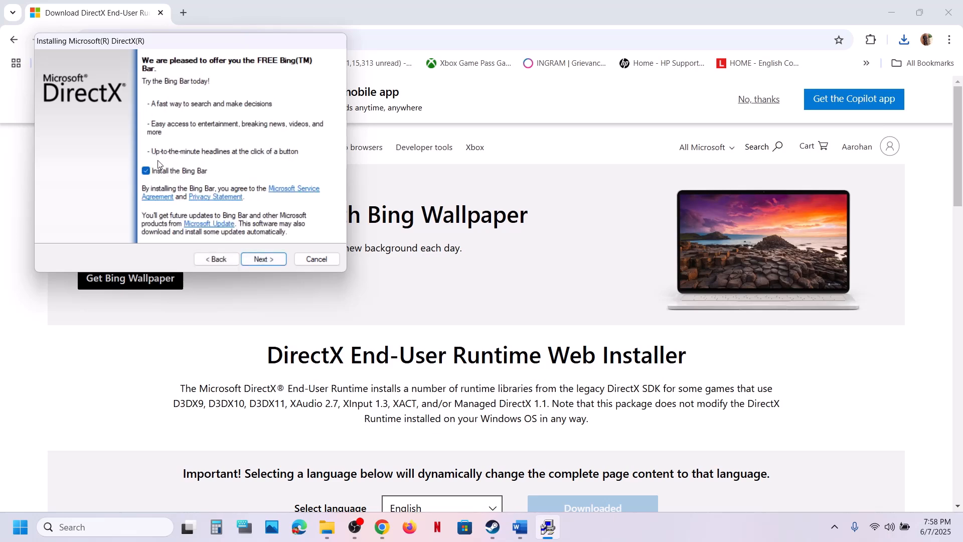
click(265, 255)
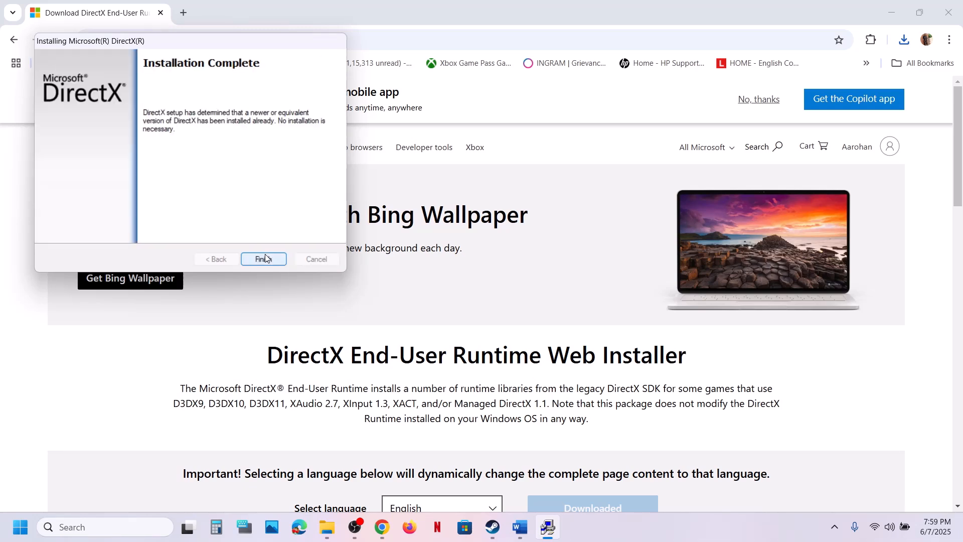
click(263, 260)
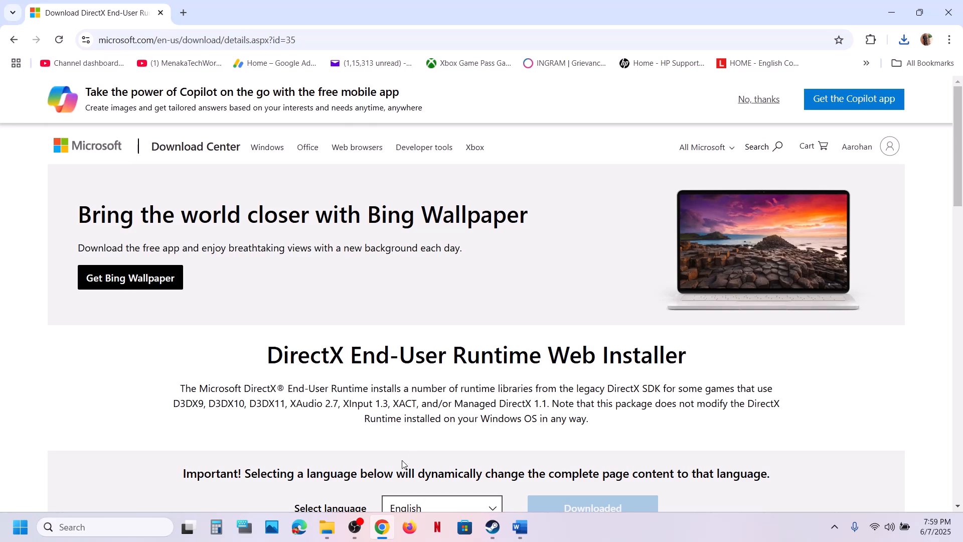
- Open the Windows power options used for restarting the computer
click(34, 531)
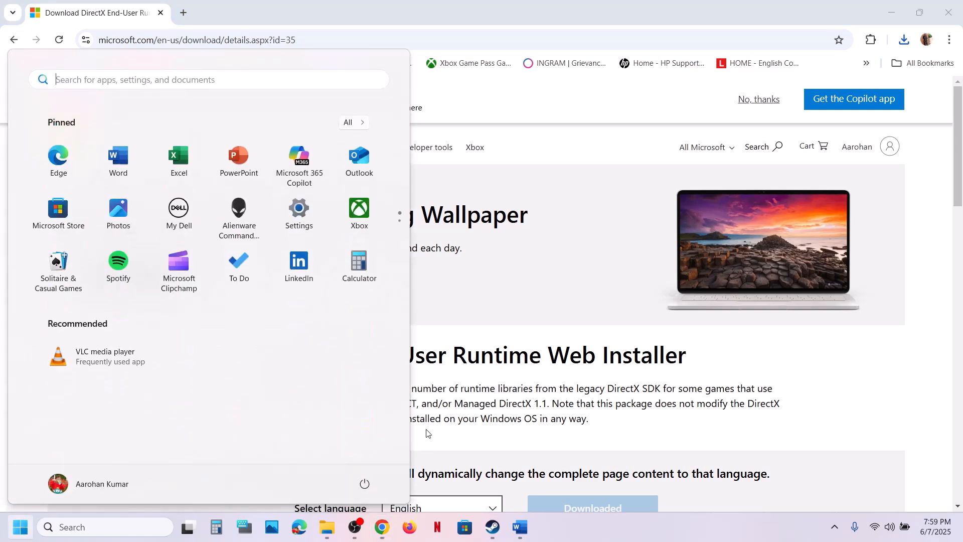
click(365, 483)
click(366, 456)
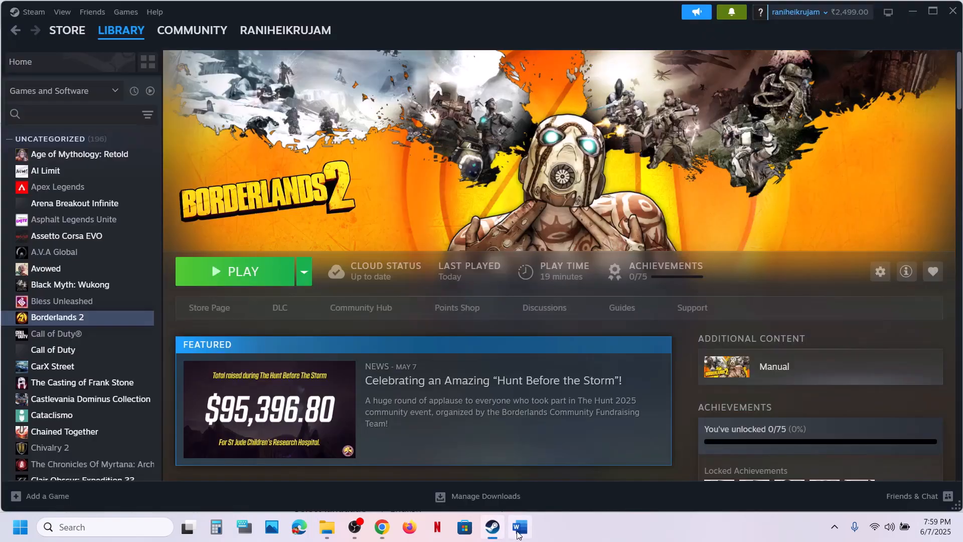
- Examine Step 9 about offline mode in the Word document and locate the Go Offline command in Steam
click(520, 528)
scroll(383, 325, down, 2)
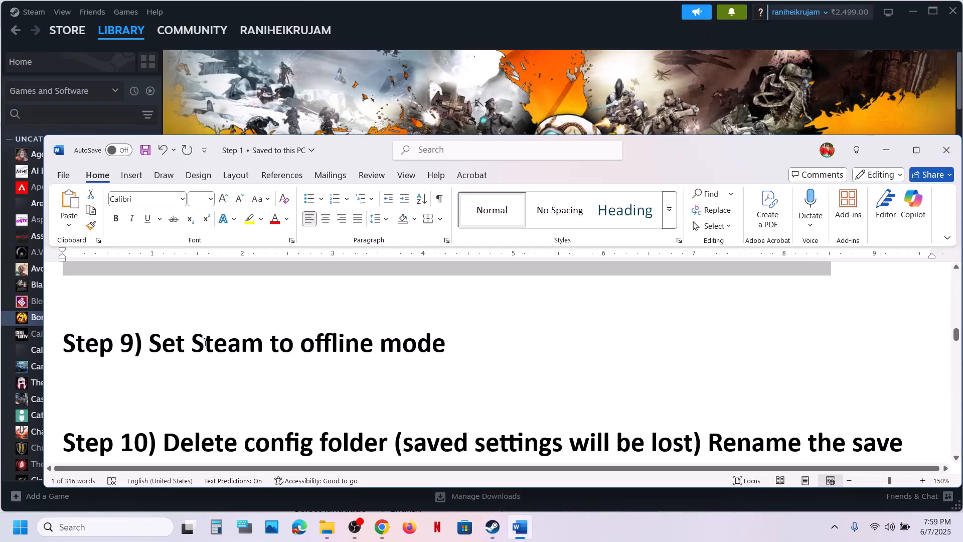
drag(195, 342, 442, 297)
click(412, 66)
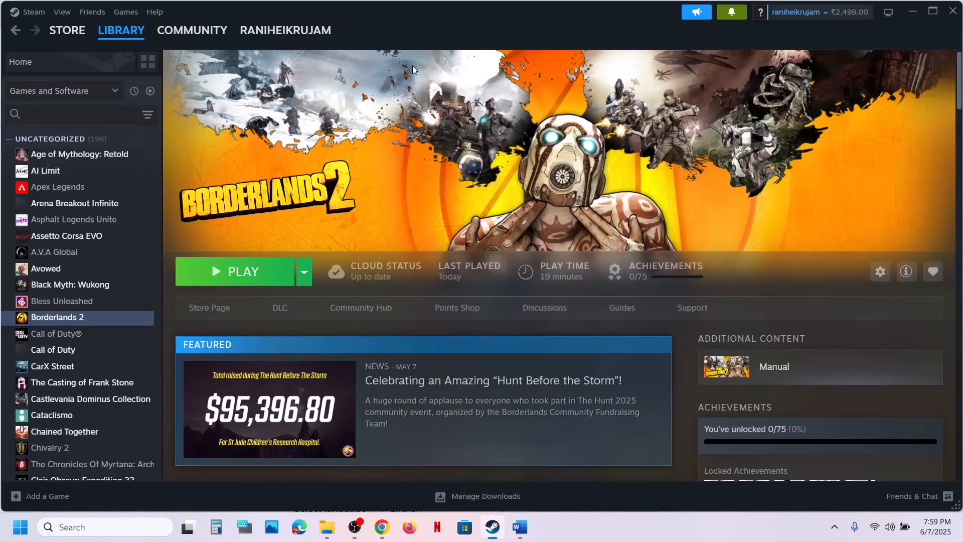
click(31, 11)
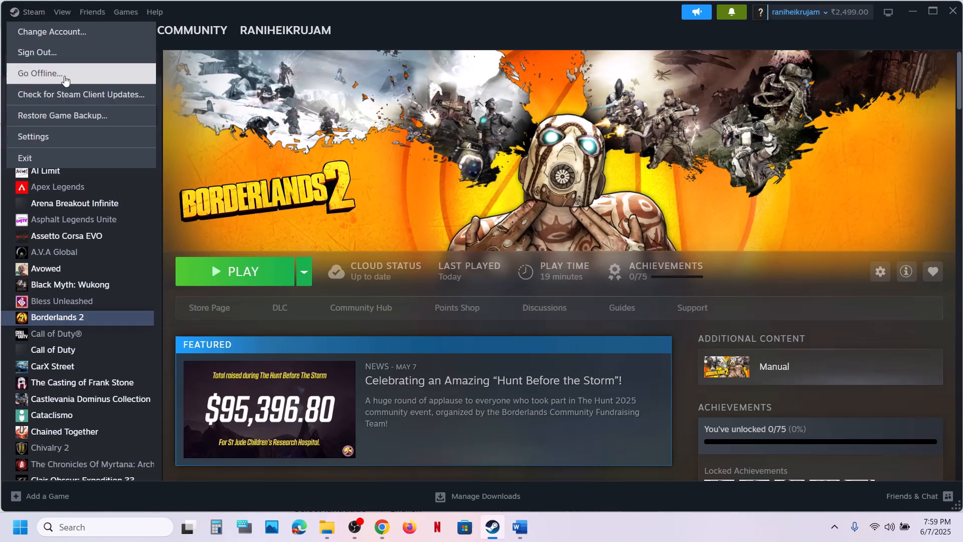
click(396, 146)
- Examine Step 10 in the Word document about deleting the config folder and renaming the save game files
click(521, 521)
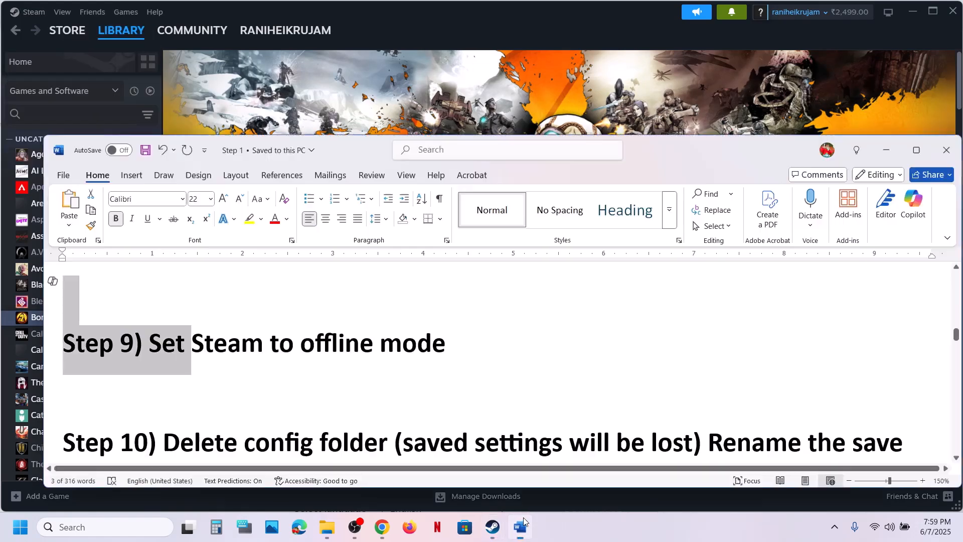
scroll(372, 340, down, 3)
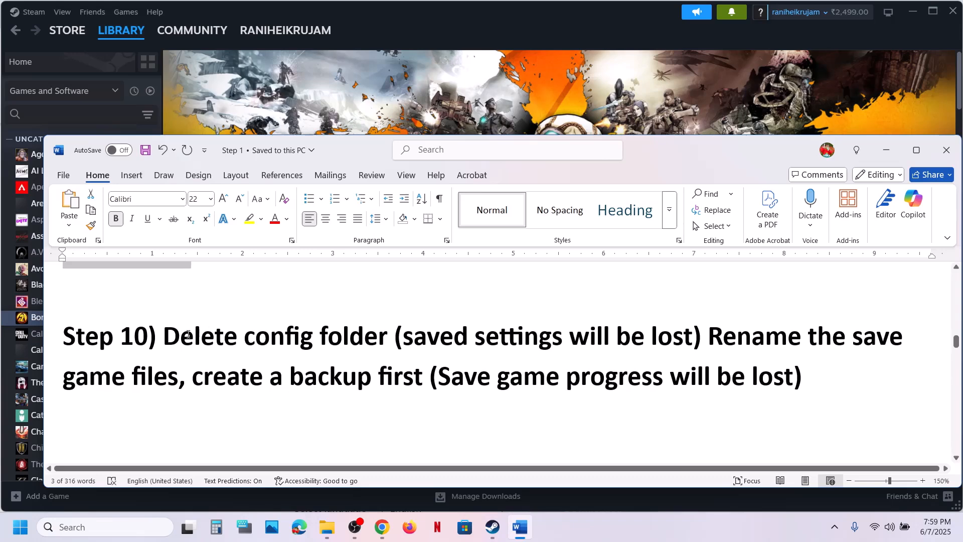
drag(164, 336, 700, 332)
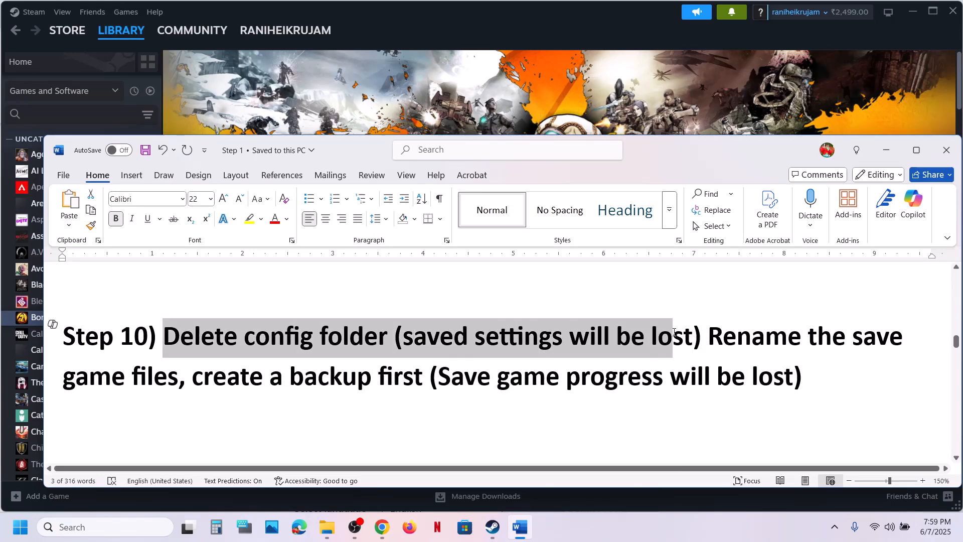
- Switch to File Explorer and open the WillowGame folder inside Documents, My Games, Borderlands 2
click(470, 107)
mouse_move(326, 528)
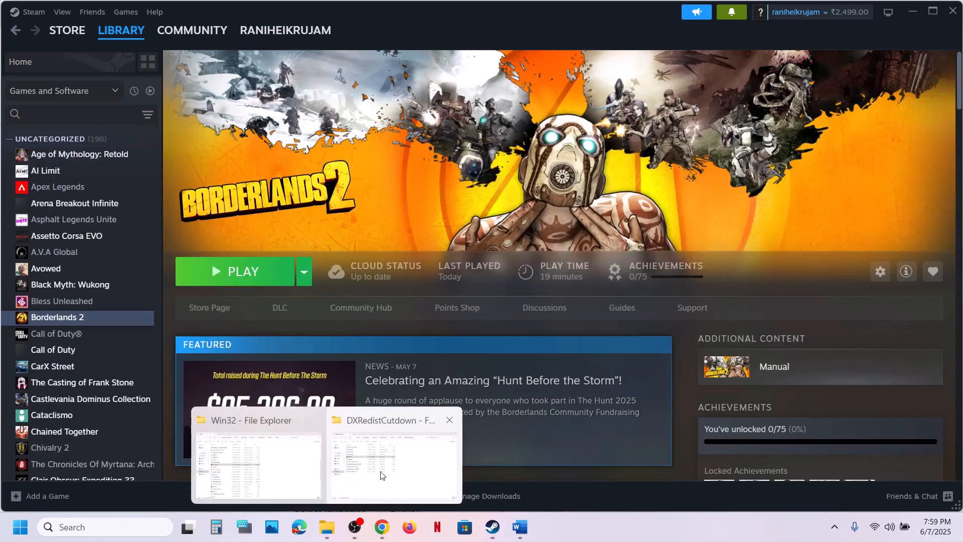
click(372, 467)
click(54, 183)
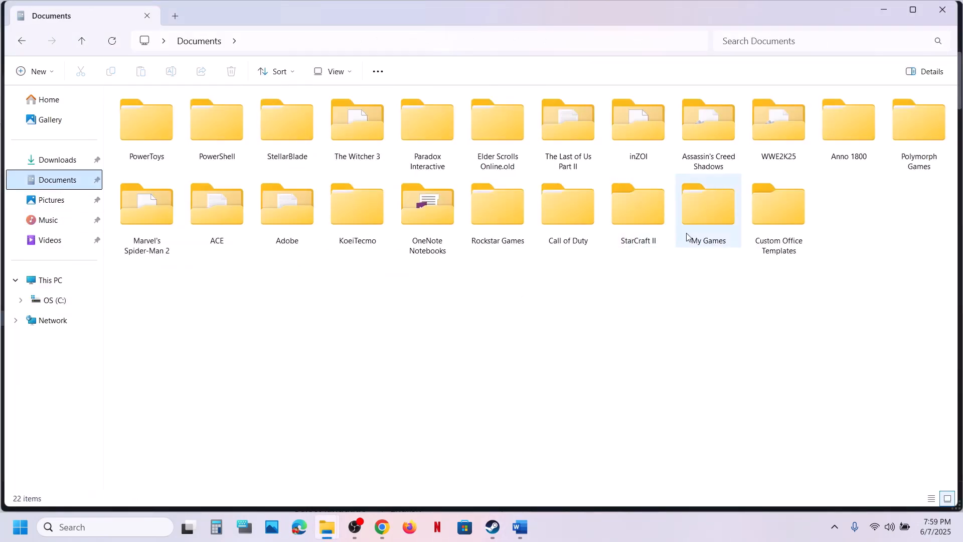
double_click(701, 225)
click(175, 120)
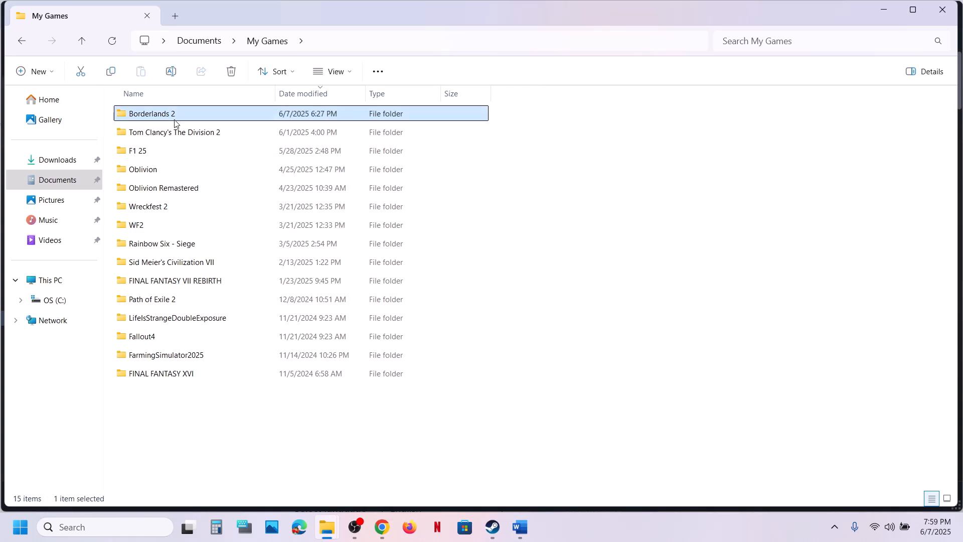
right_click(175, 123)
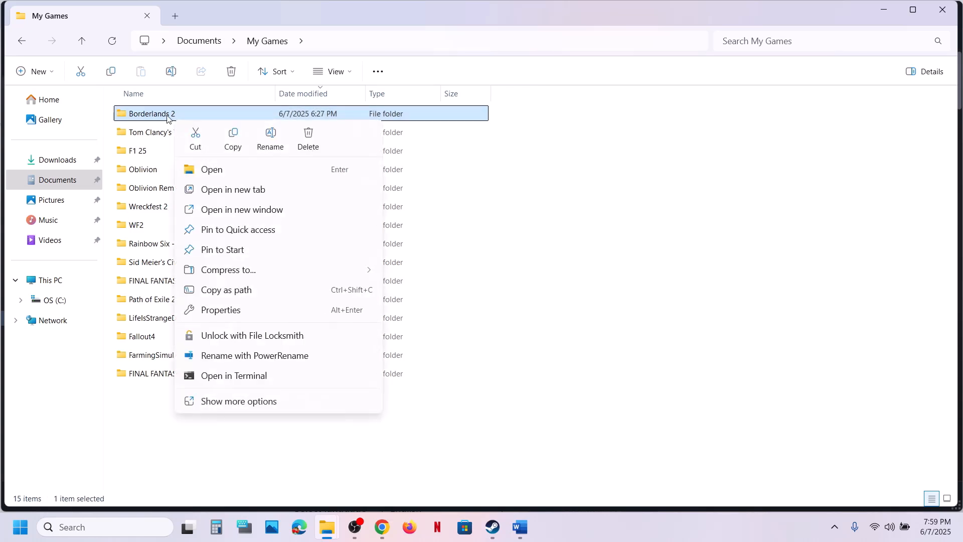
key(Return)
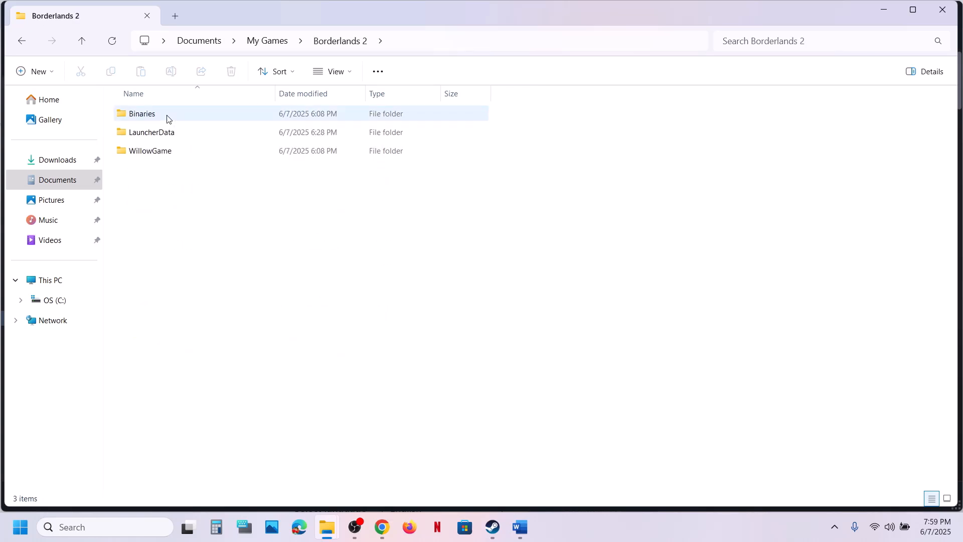
double_click(152, 153)
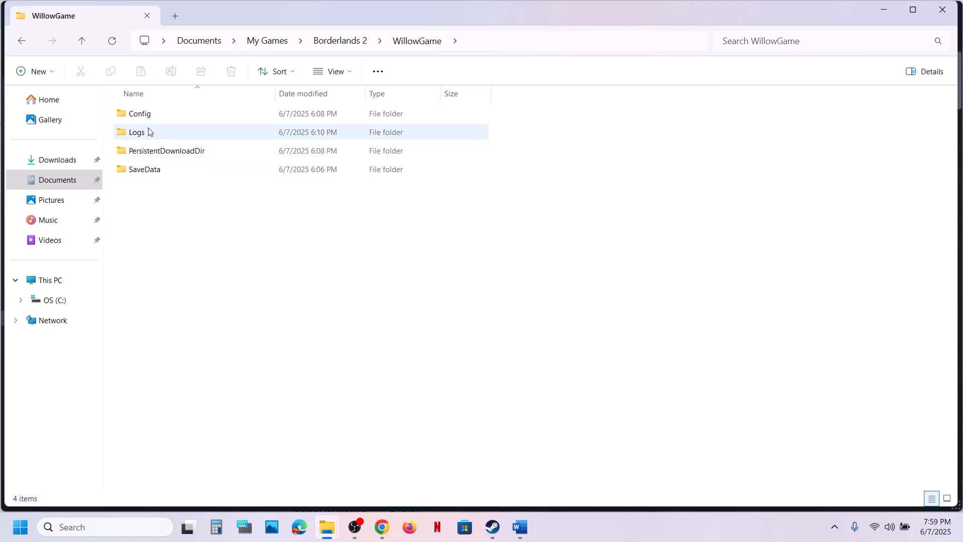
- Select the Config folder in WillowGame and show its available file commands, including Delete, without deleting it
click(142, 119)
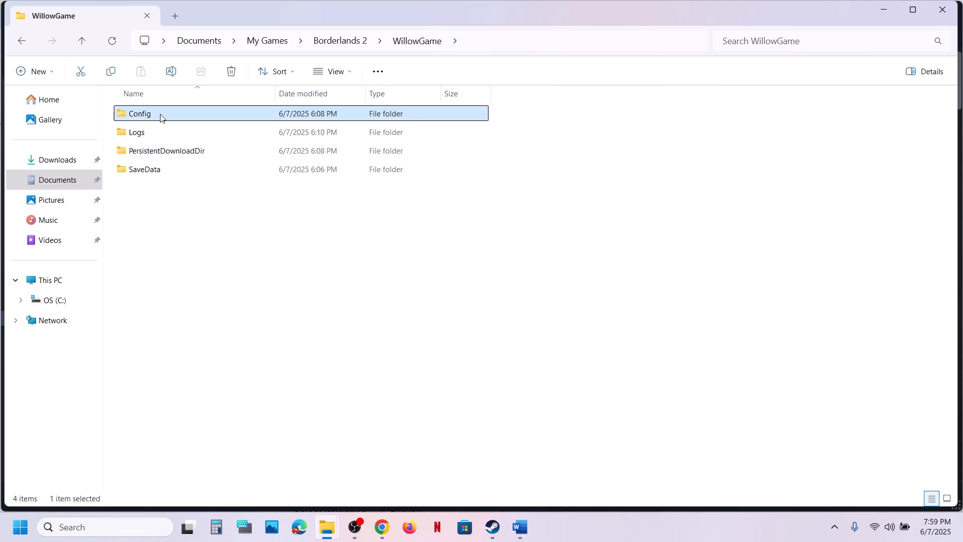
right_click(160, 118)
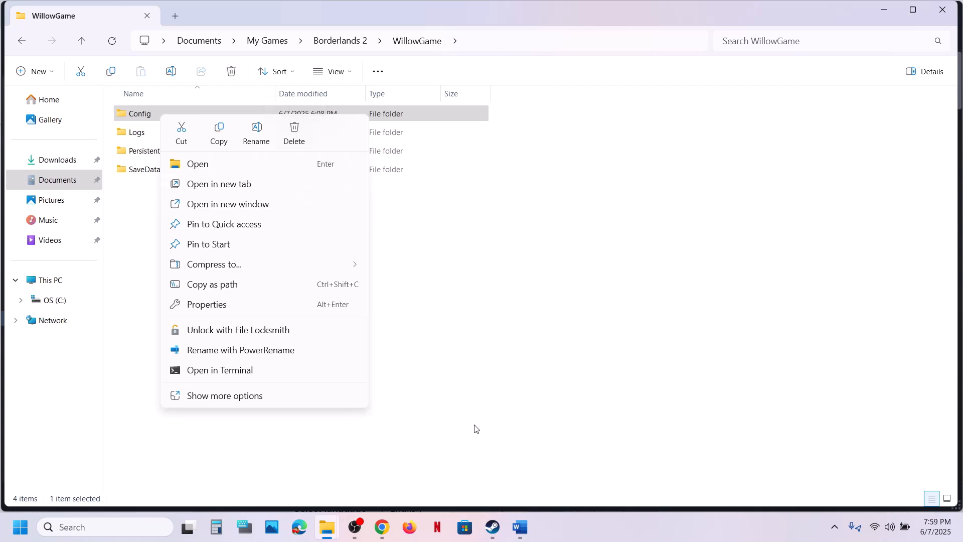
click(525, 483)
- Switch to the Word document and highlight the Step 10 instruction about renaming and backing up the save game files
click(519, 526)
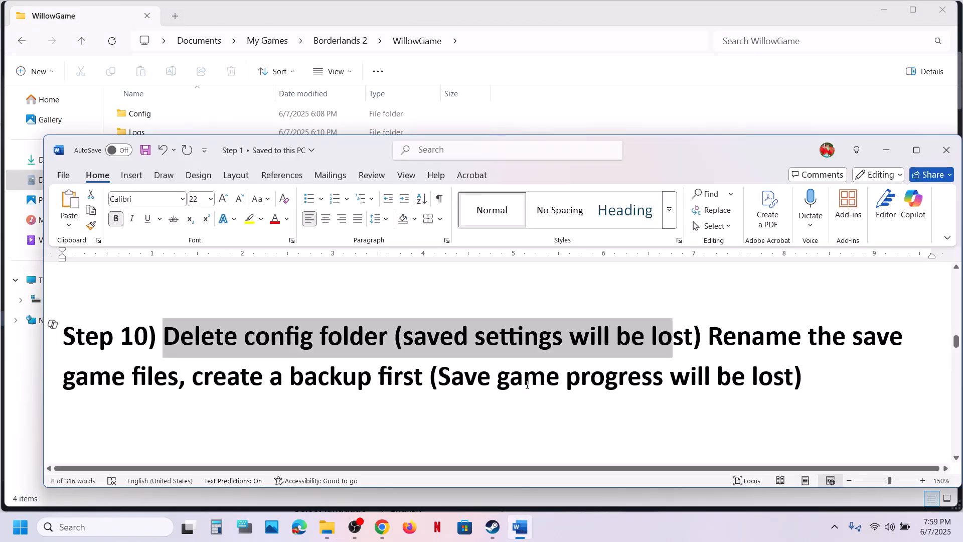
drag(710, 334, 810, 385)
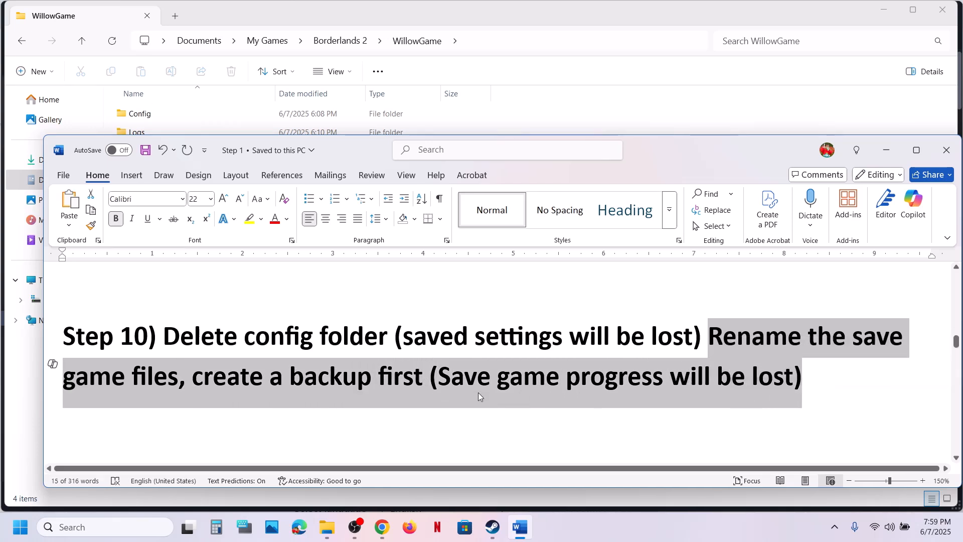
- Back up the Borderlands 2 folder from My Games by copying it to the desktop, and place the copy away from the other icons
click(199, 114)
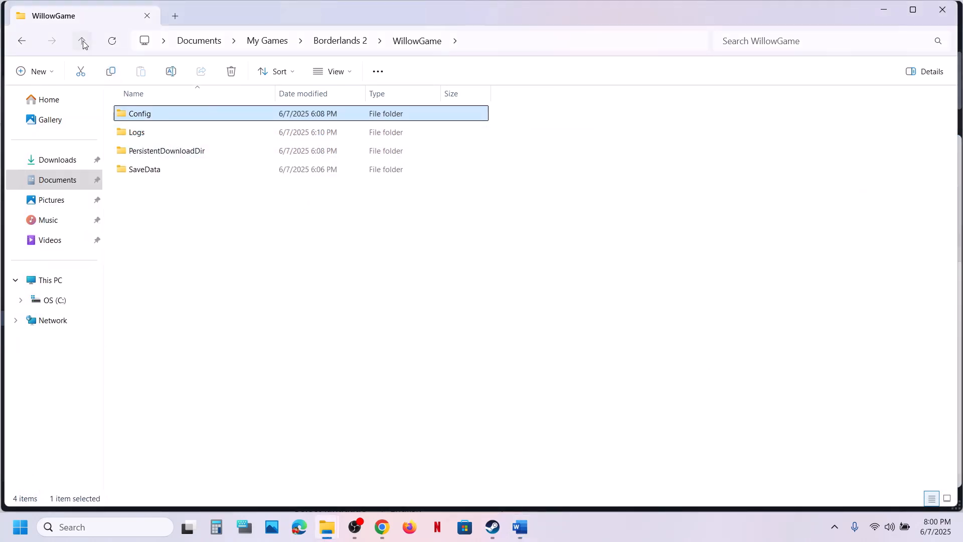
click(83, 44)
click(83, 44)
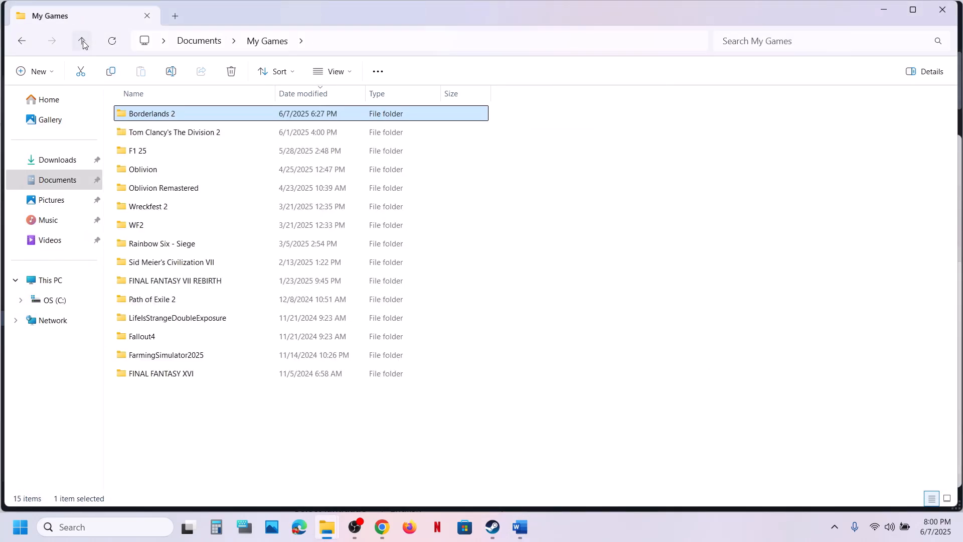
right_click(165, 115)
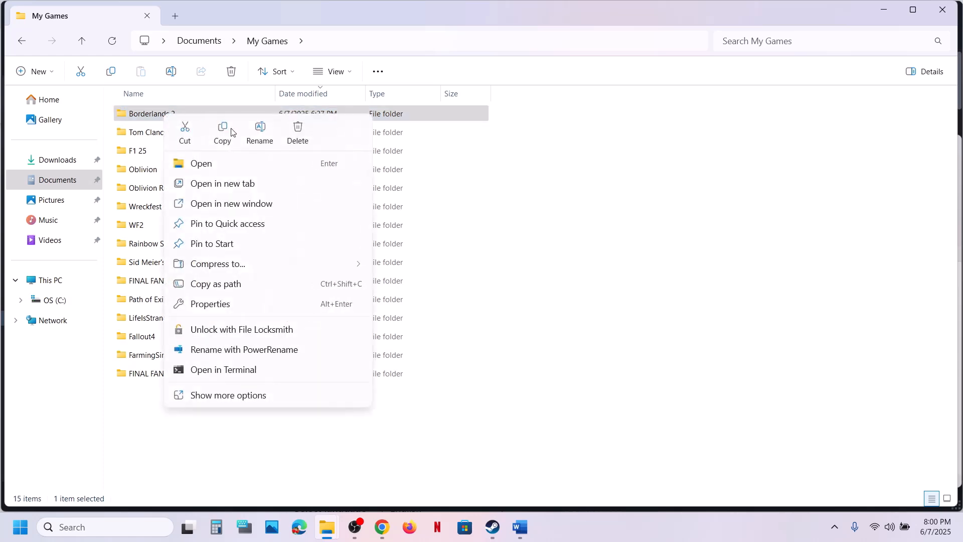
click(228, 132)
key(super+d)
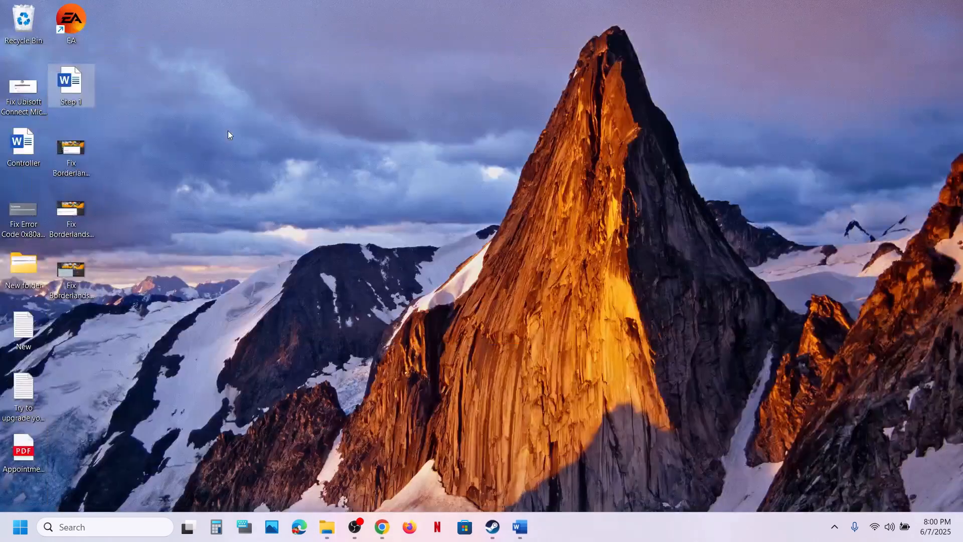
key(ctrl+v)
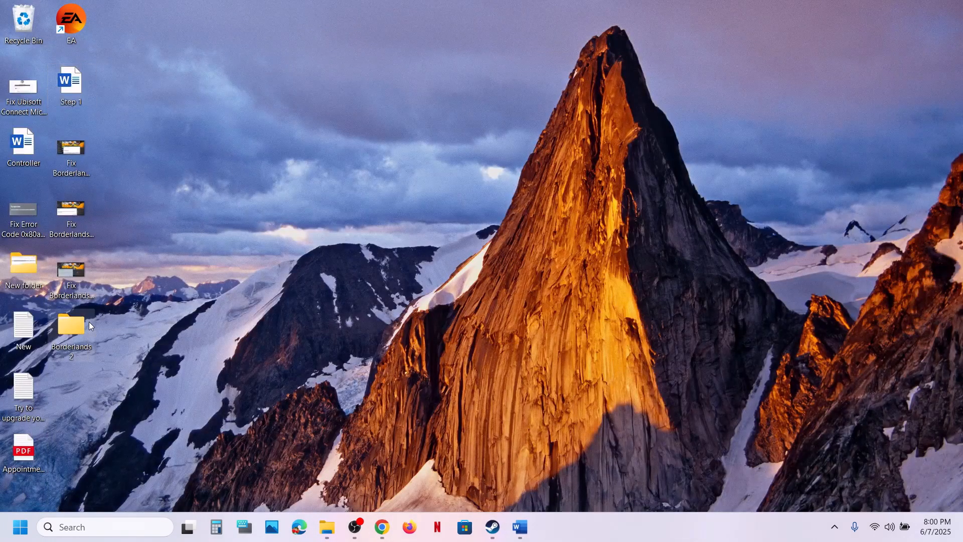
drag(89, 321, 526, 224)
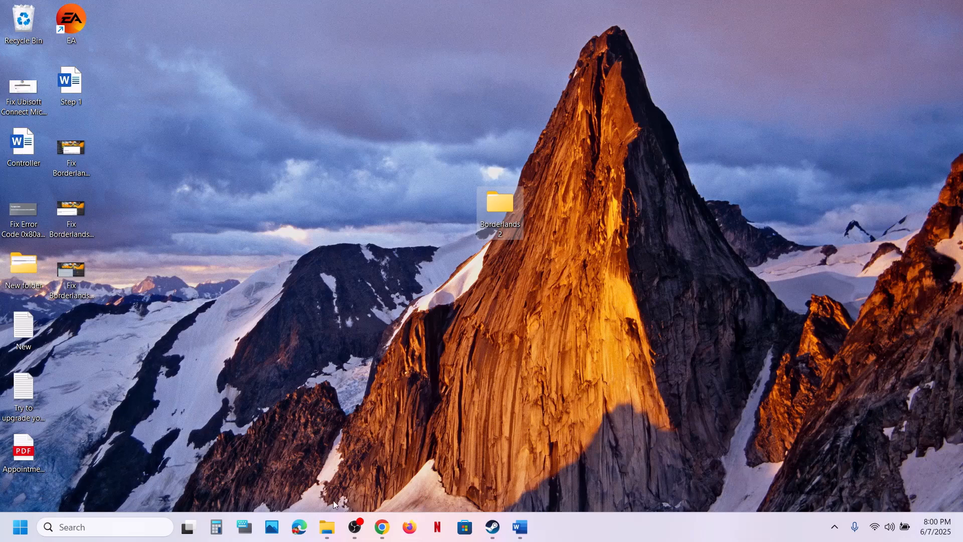
- Rename the original Borderlands 2 folder in My Games as Borderlands 2.old
mouse_move(327, 527)
click(397, 451)
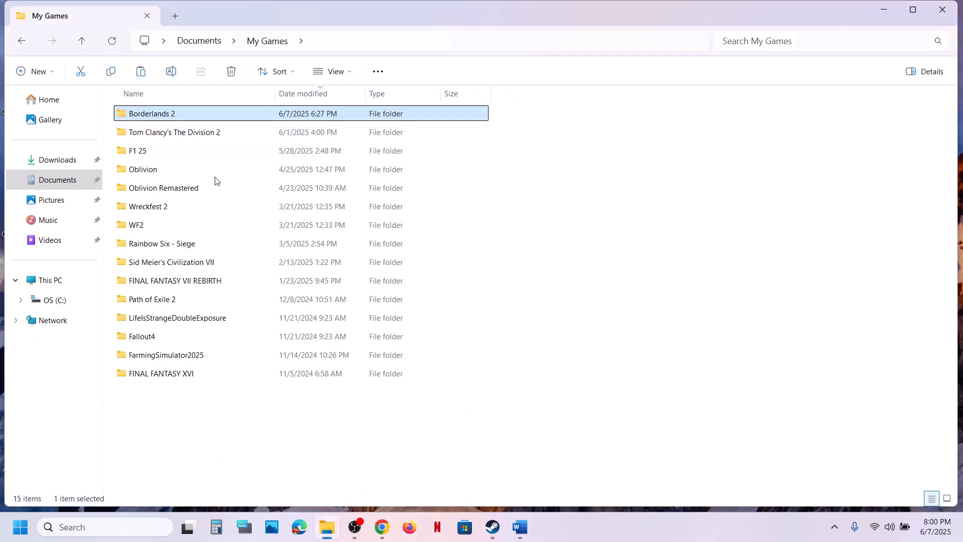
right_click(181, 121)
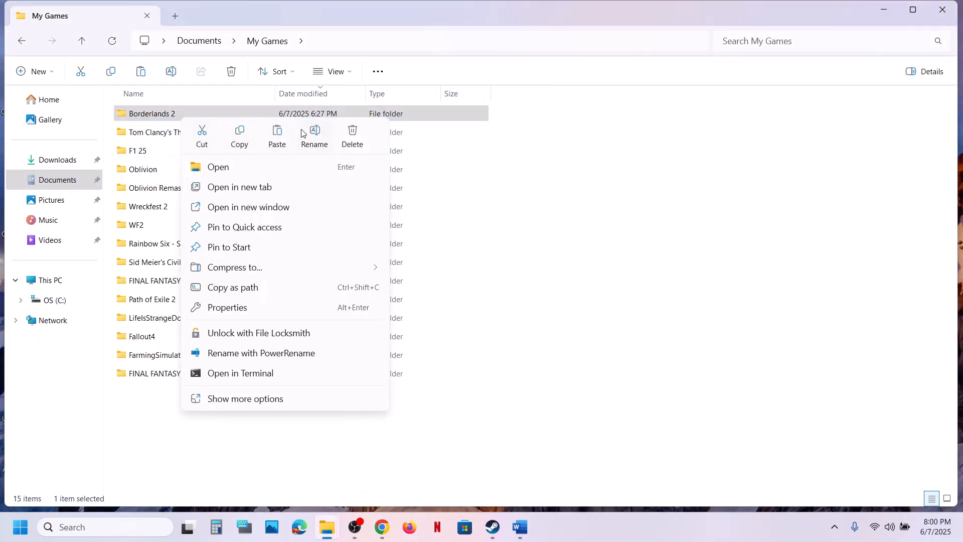
click(319, 135)
click(192, 115)
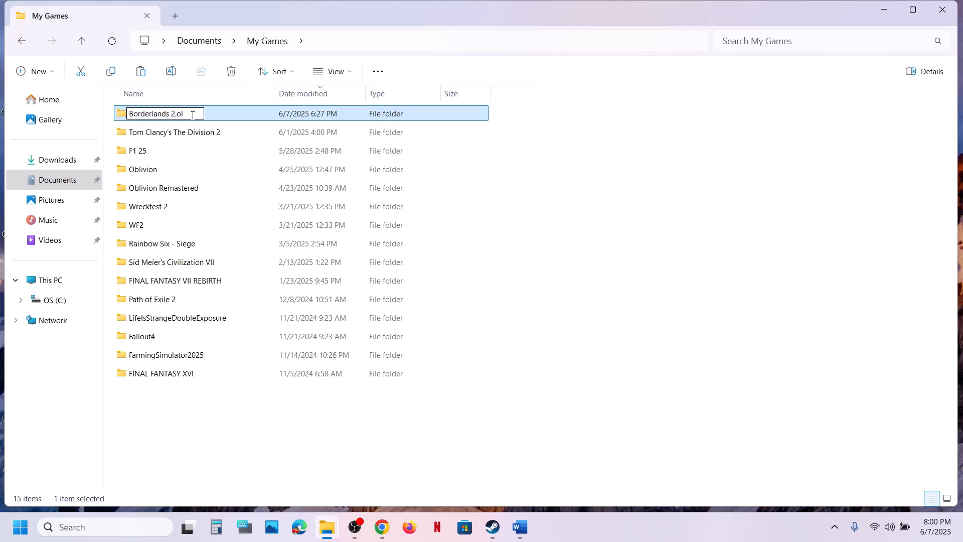
click(73, 182)
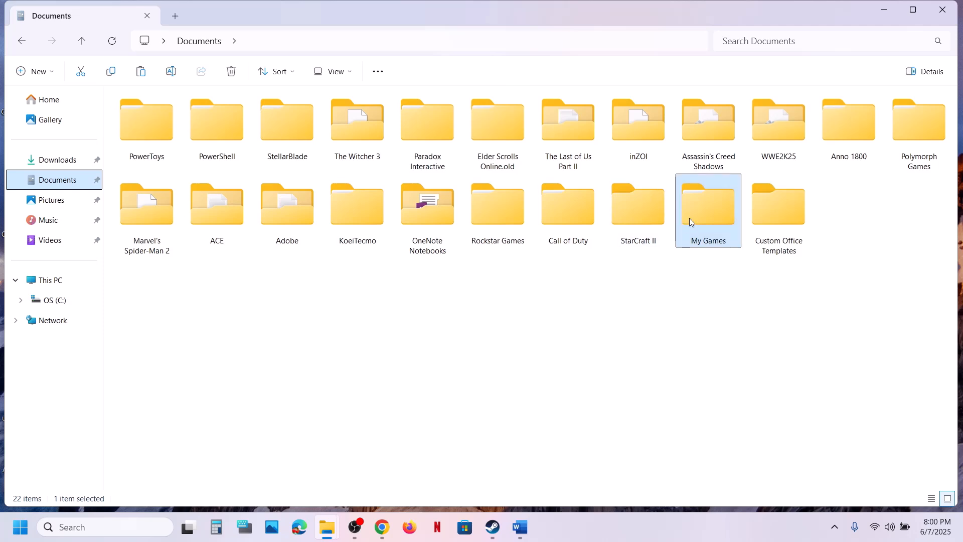
key(alt+Left)
click(198, 116)
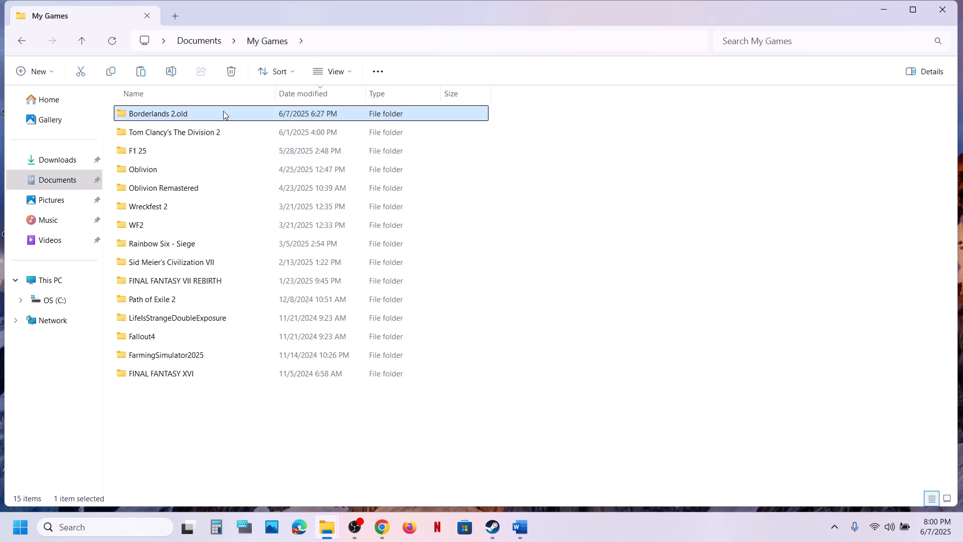
- Examine Step 11 in the Word document about allowing the game exe file through the antivirus program, Windows Security and firewall
click(499, 534)
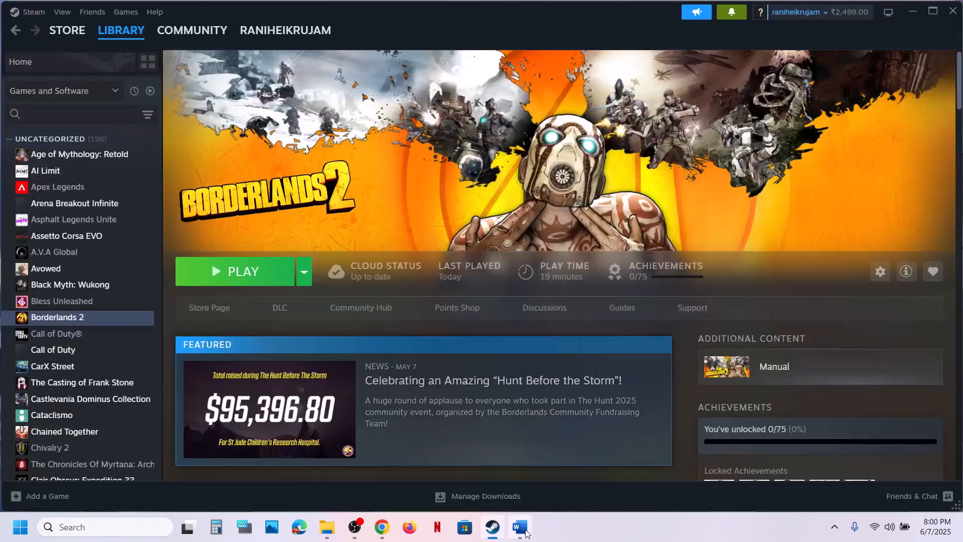
click(522, 531)
scroll(238, 336, down, 5)
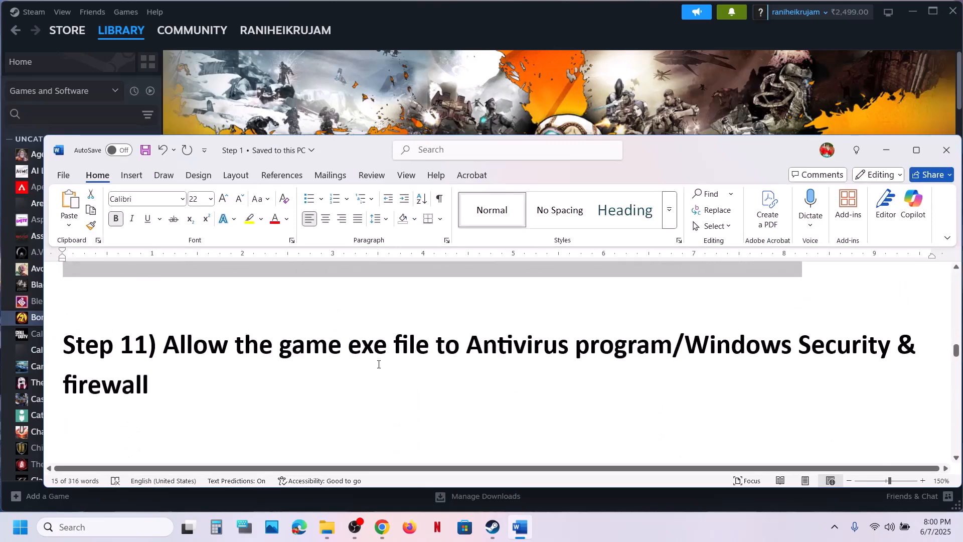
drag(185, 327, 571, 338)
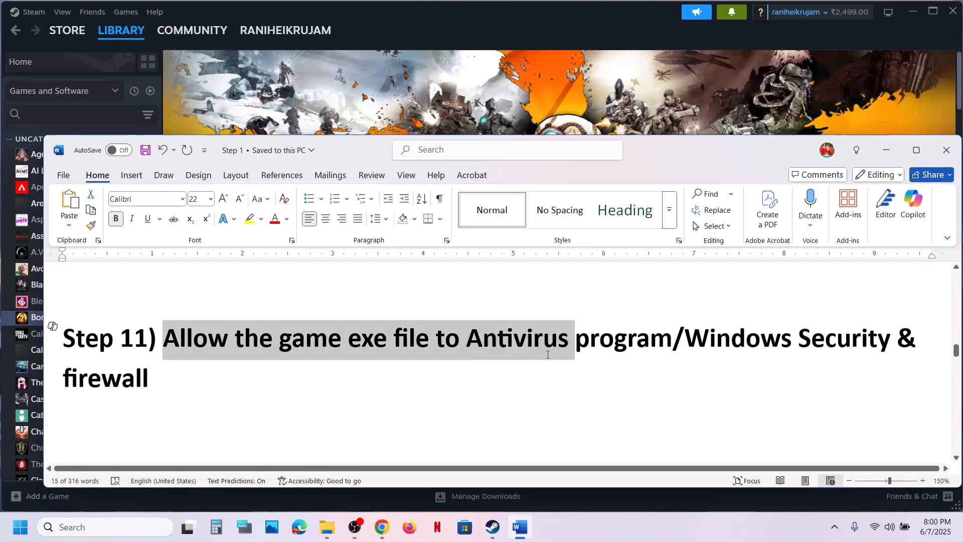
click(656, 365)
drag(673, 339, 164, 339)
click(214, 378)
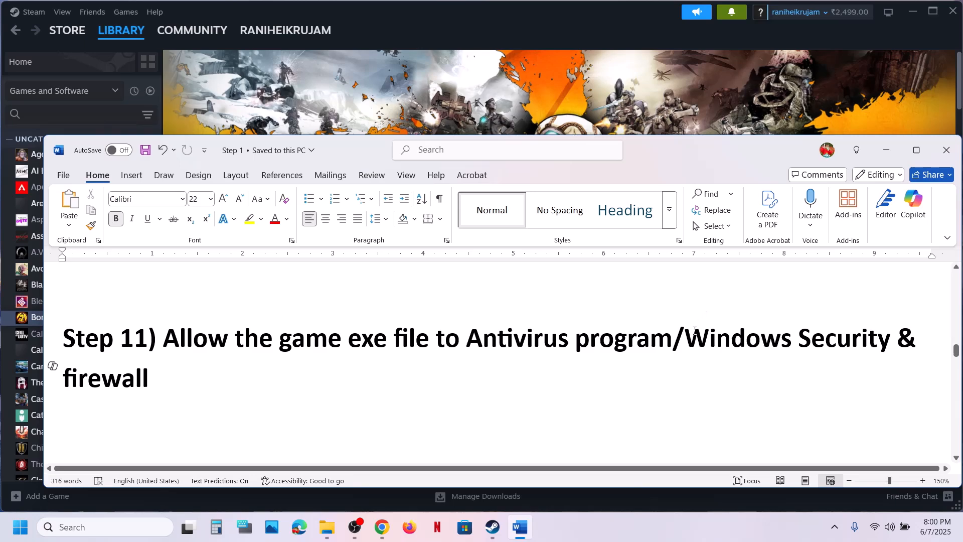
drag(695, 332, 784, 372)
- Open Virus & threat protection in Windows Security through the Privacy & security section of Windows Settings
click(552, 89)
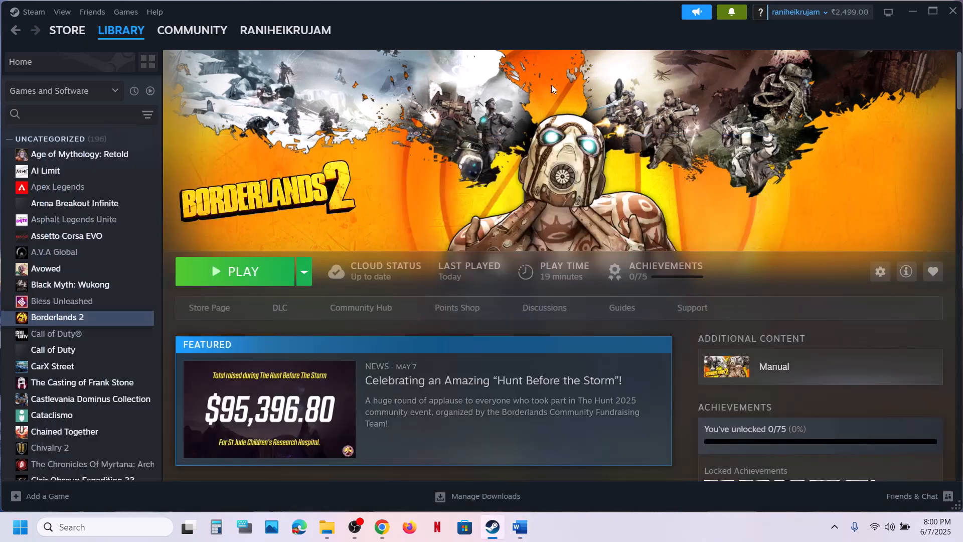
key(super+i)
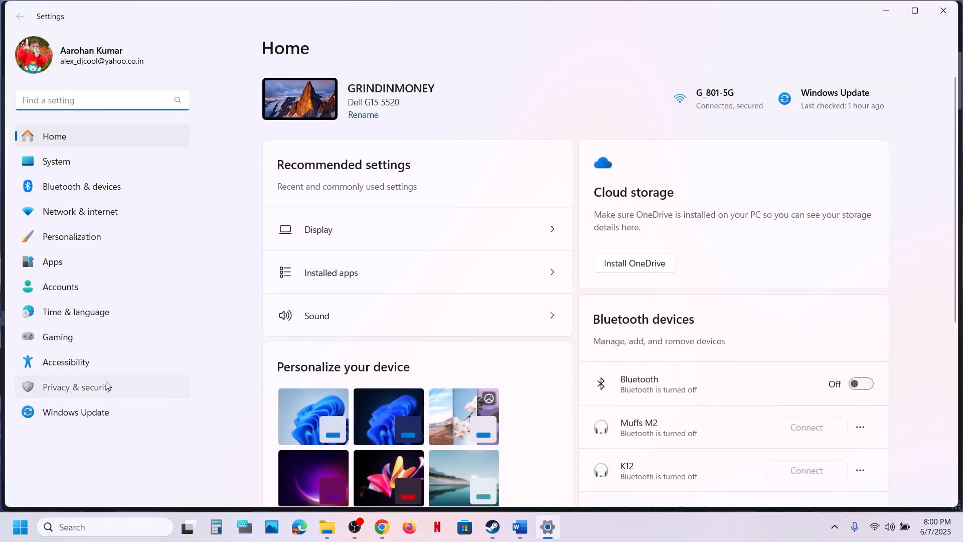
click(107, 386)
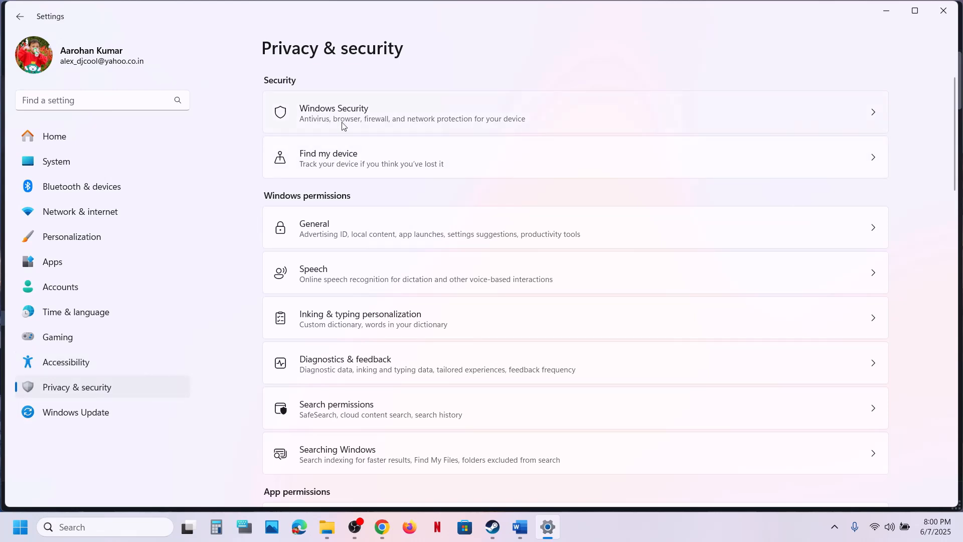
click(346, 125)
click(353, 185)
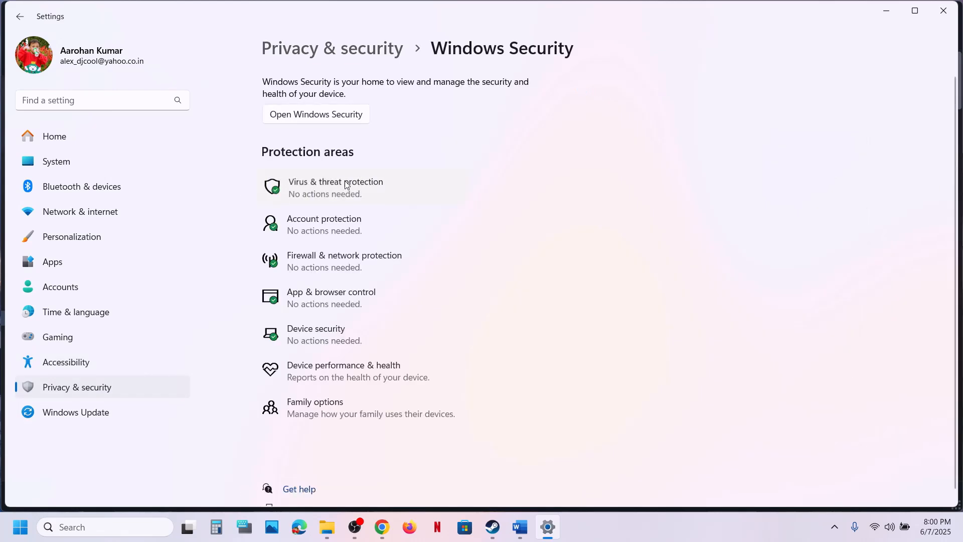
- Open the list of apps allowed through Controlled folder access under Ransomware protection, and approve the User Account Control request
scroll(366, 265, down, 3)
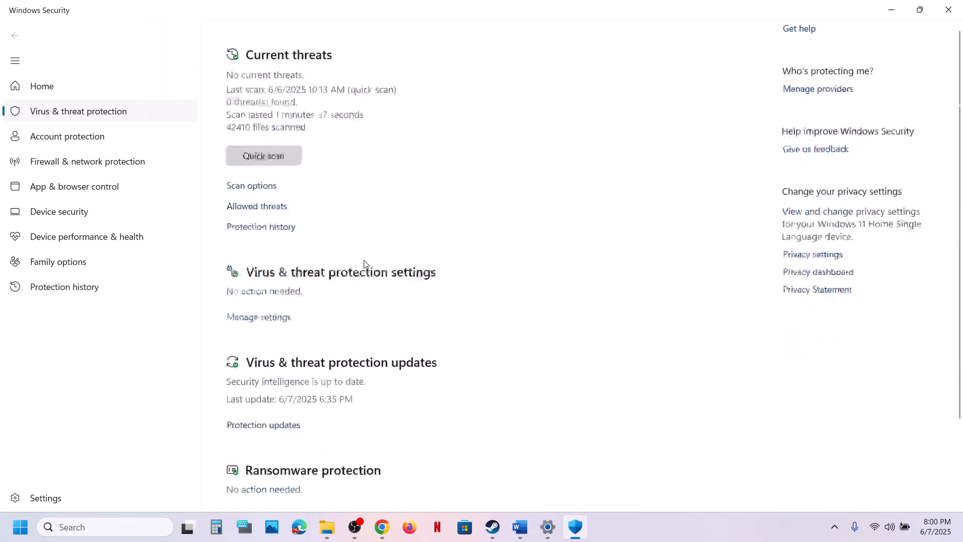
click(299, 467)
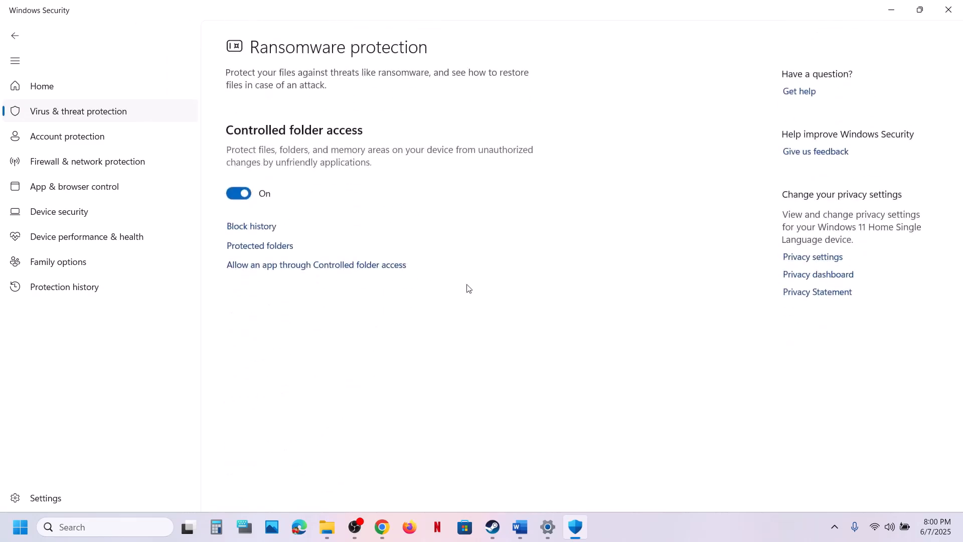
click(350, 267)
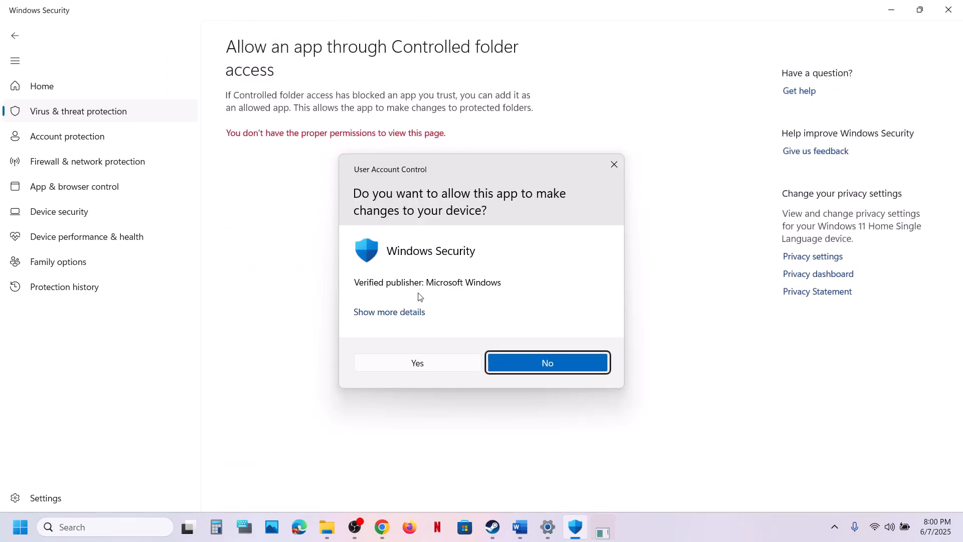
click(401, 361)
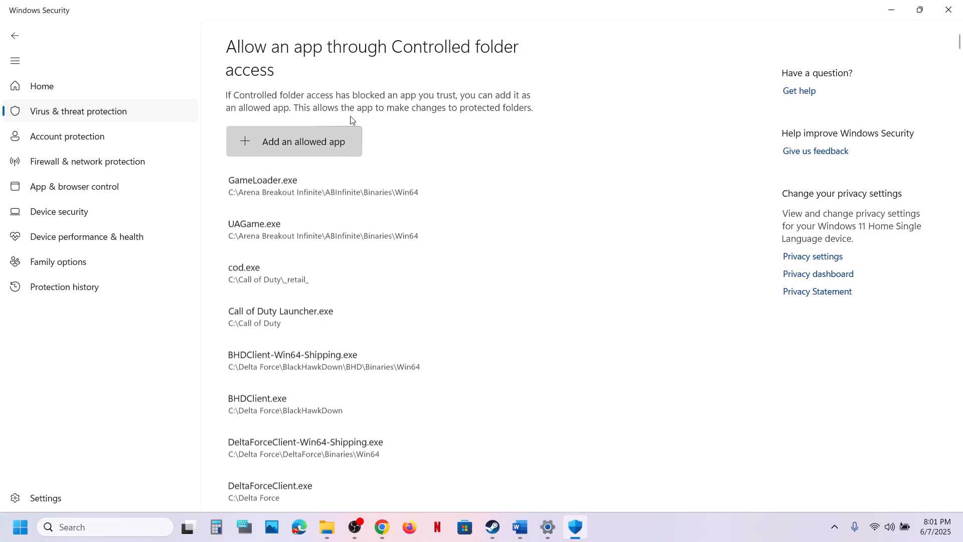
- Start adding an allowed app to Controlled folder access and browse to the Steam folder in Program Files (x86) on the C: drive
click(320, 143)
click(306, 194)
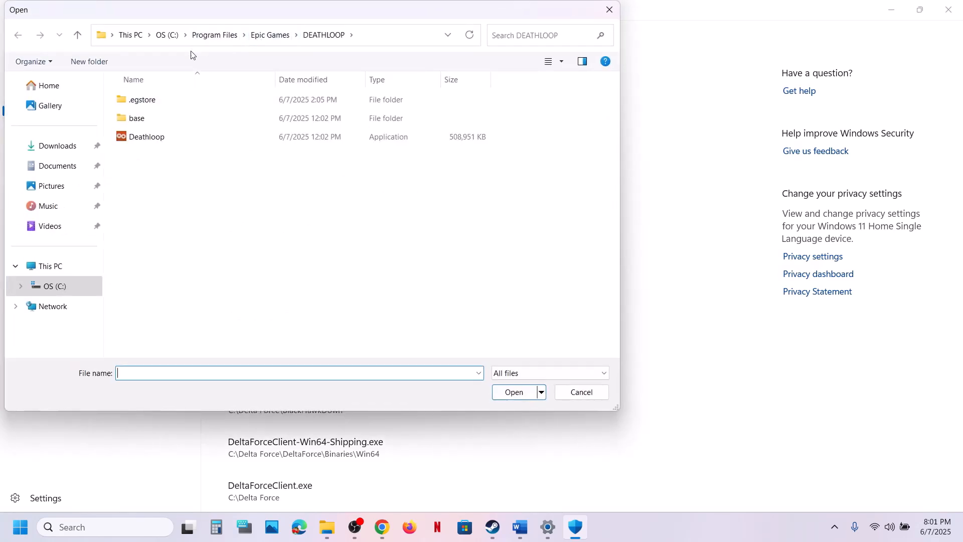
click(64, 265)
double_click(212, 115)
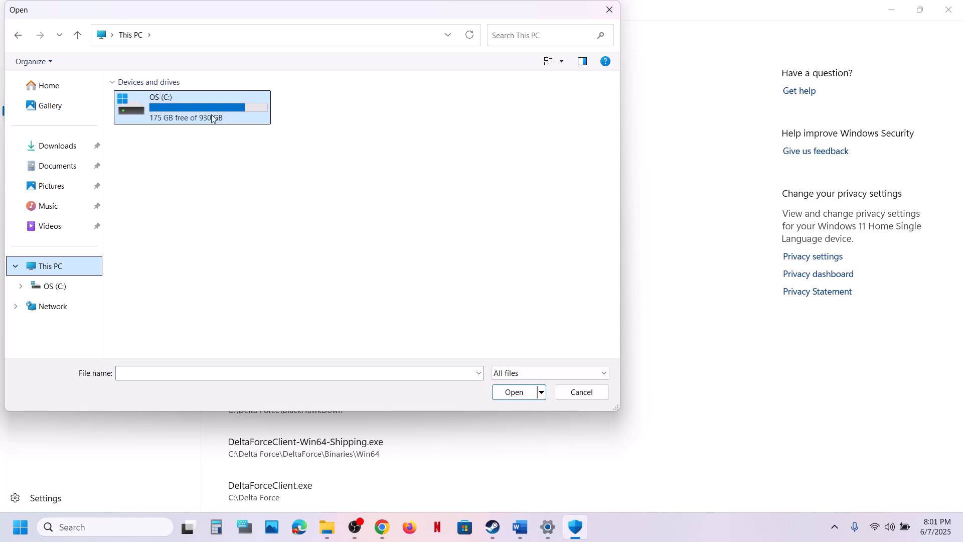
scroll(211, 118, down, 2)
click(179, 210)
double_click(179, 206)
scroll(178, 209, down, 10)
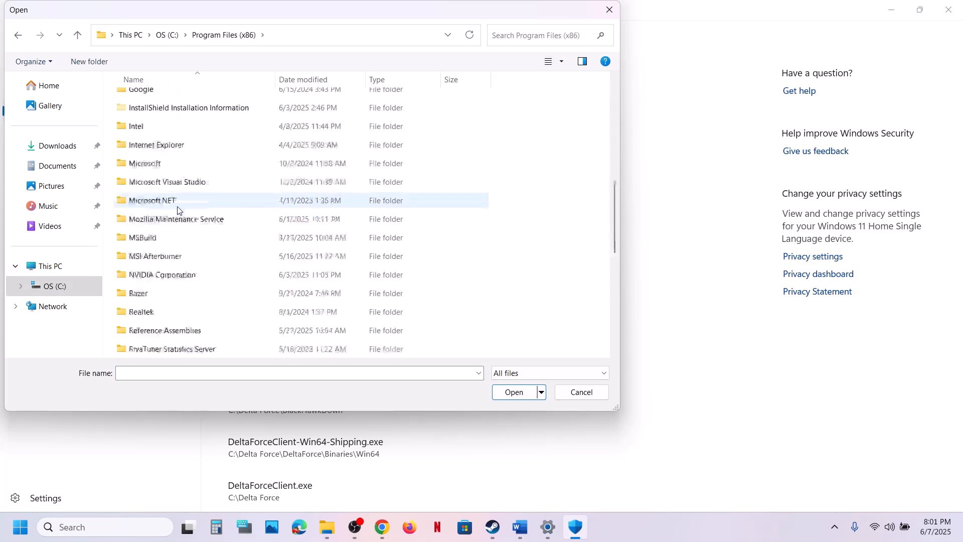
double_click(147, 96)
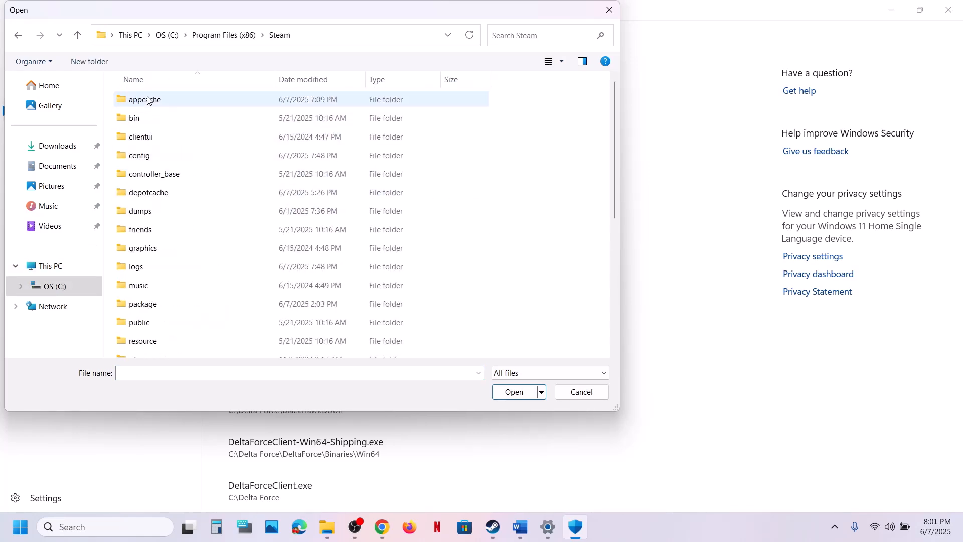
- Browse from the Steam folder into steamapps, common and the Borderlands 2 game folder
scroll(158, 283, down, 3)
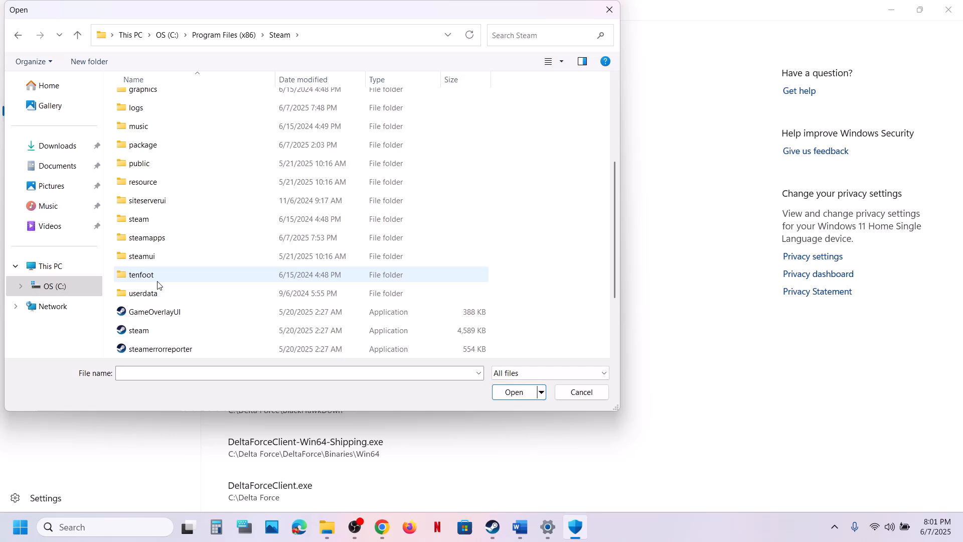
double_click(161, 241)
click(173, 101)
double_click(172, 101)
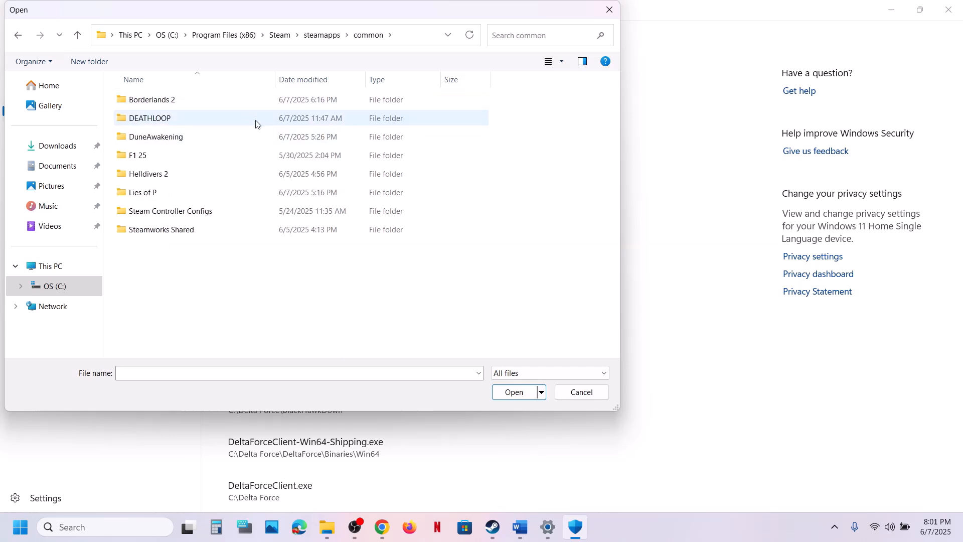
double_click(176, 101)
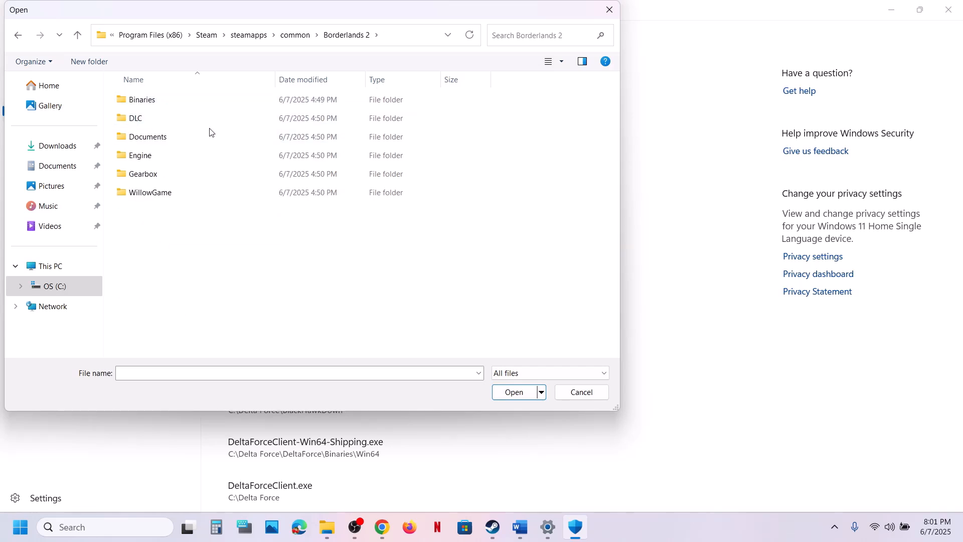
- Allow the Borderlands2 application from the game's Binaries\Win32 folder through Controlled folder access
double_click(167, 99)
click(153, 120)
double_click(153, 119)
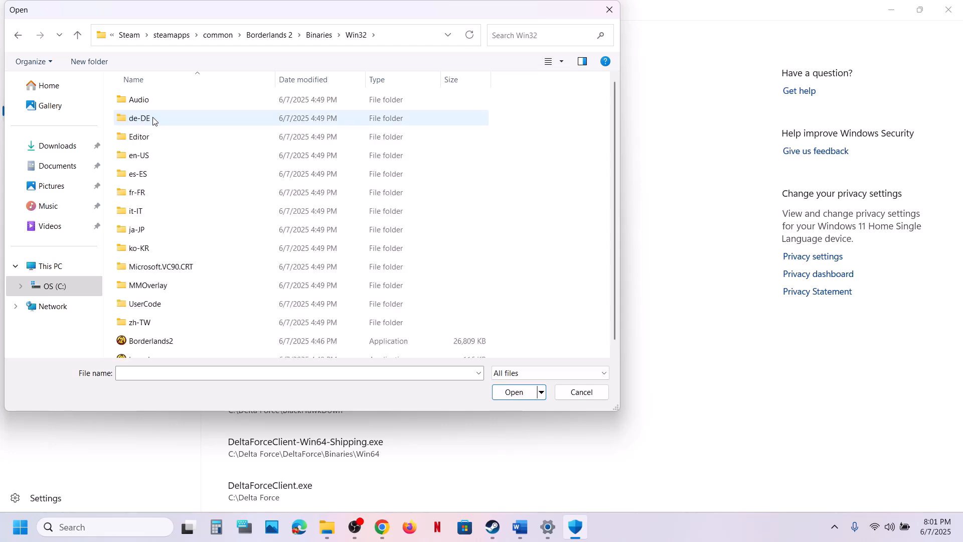
scroll(213, 215, down, 1)
click(170, 337)
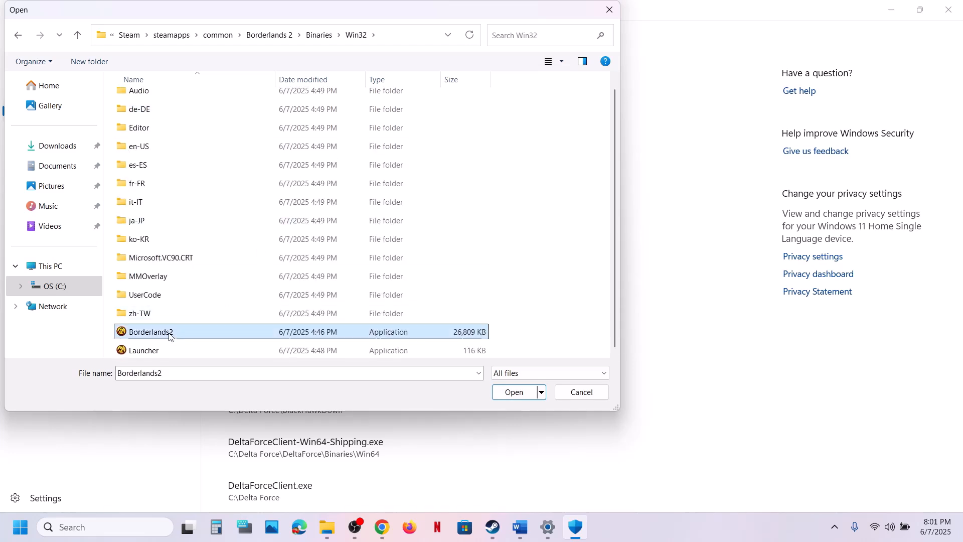
click(494, 396)
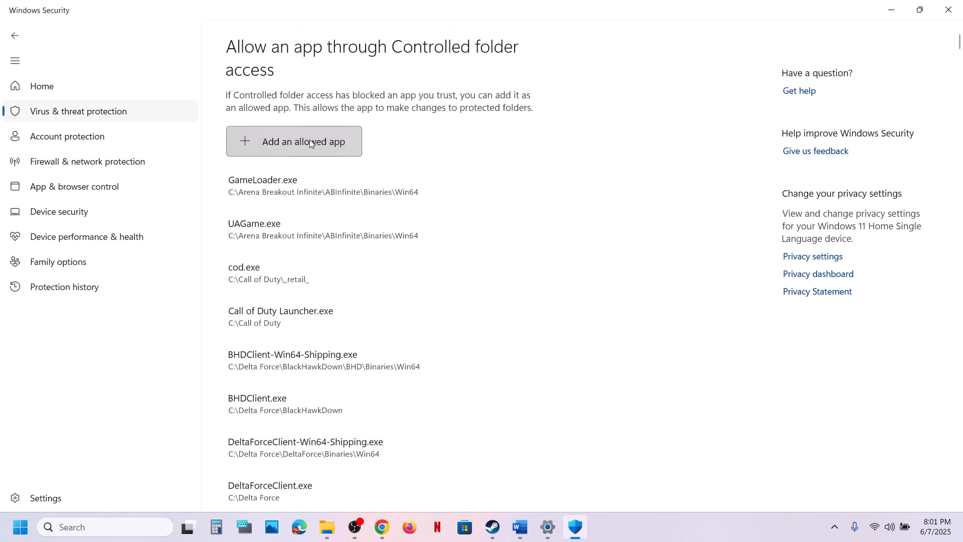
- Allow the Launcher application from the same Win32 folder through Controlled folder access
click(309, 141)
click(279, 190)
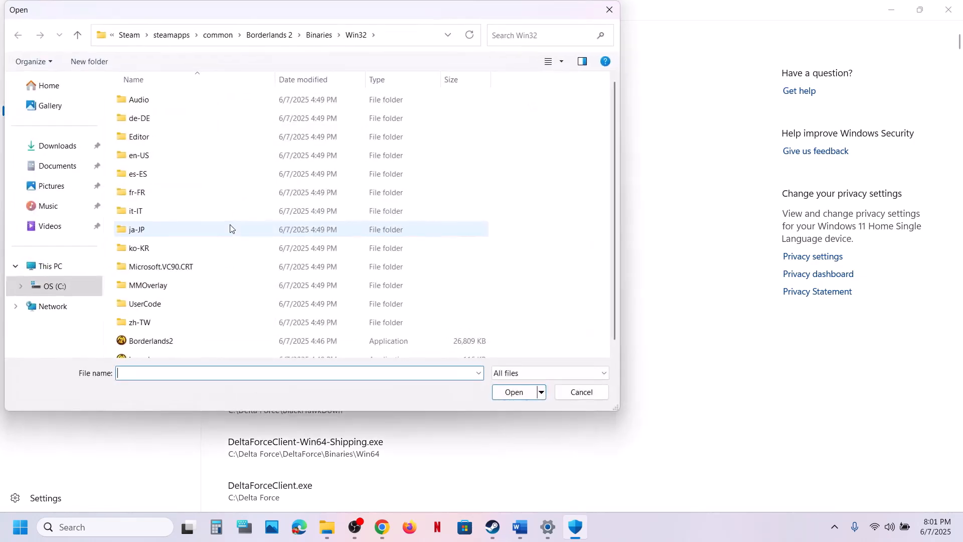
click(156, 352)
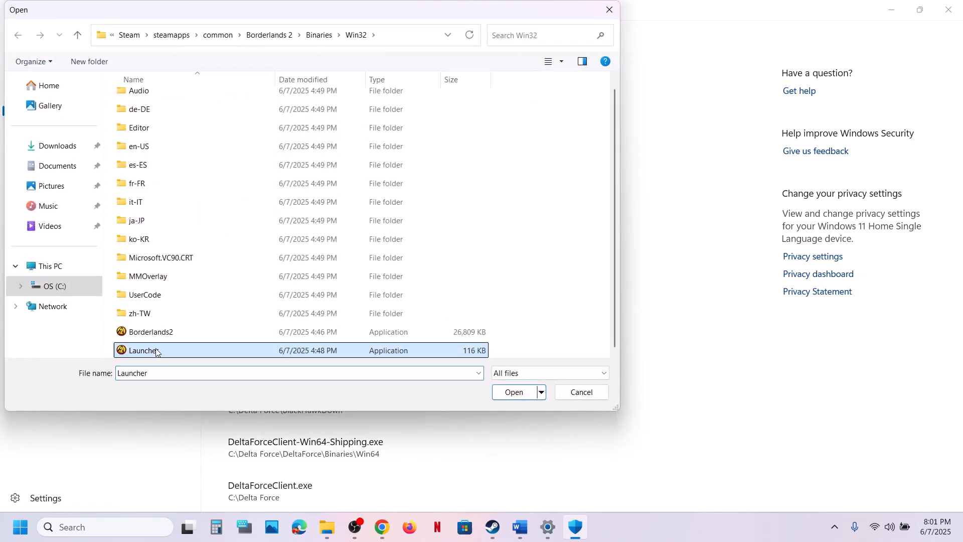
click(515, 396)
- Open the Windows Defender Firewall list of allowed apps through System and Security in Control Panel
click(99, 527)
text(co)
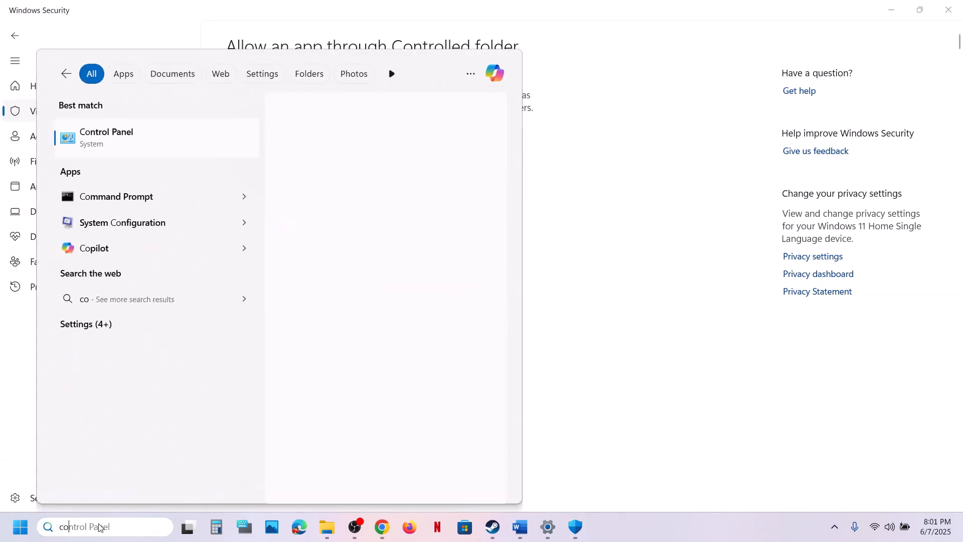
text(ntrol)
key(Return)
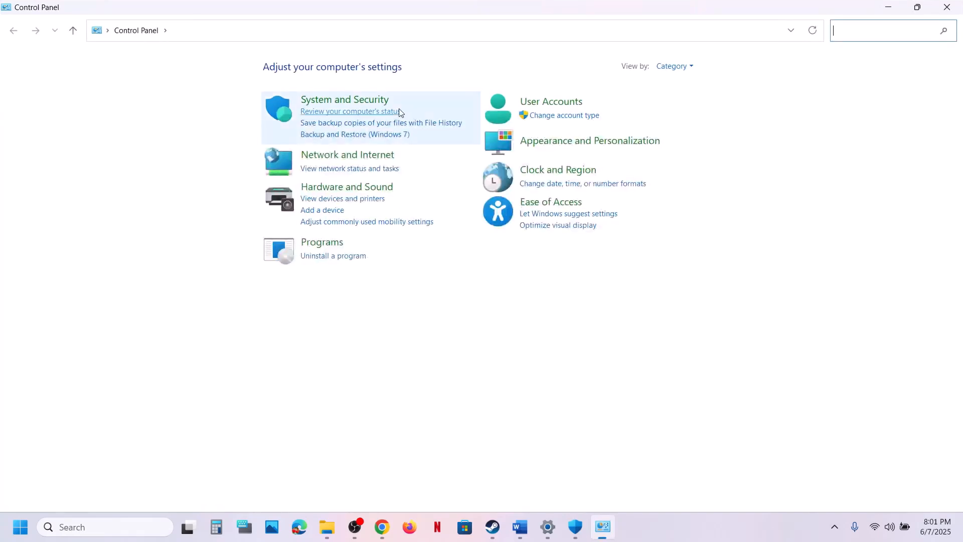
click(369, 103)
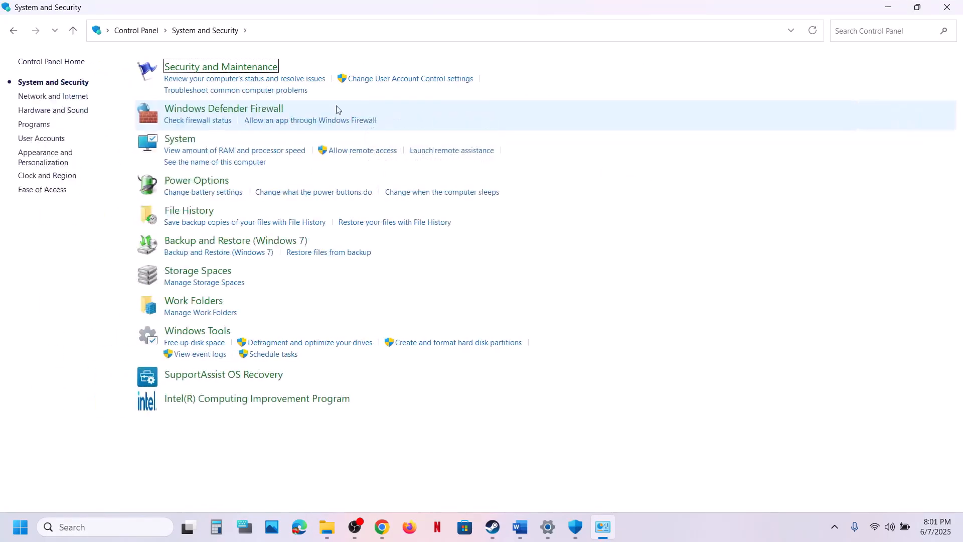
click(232, 113)
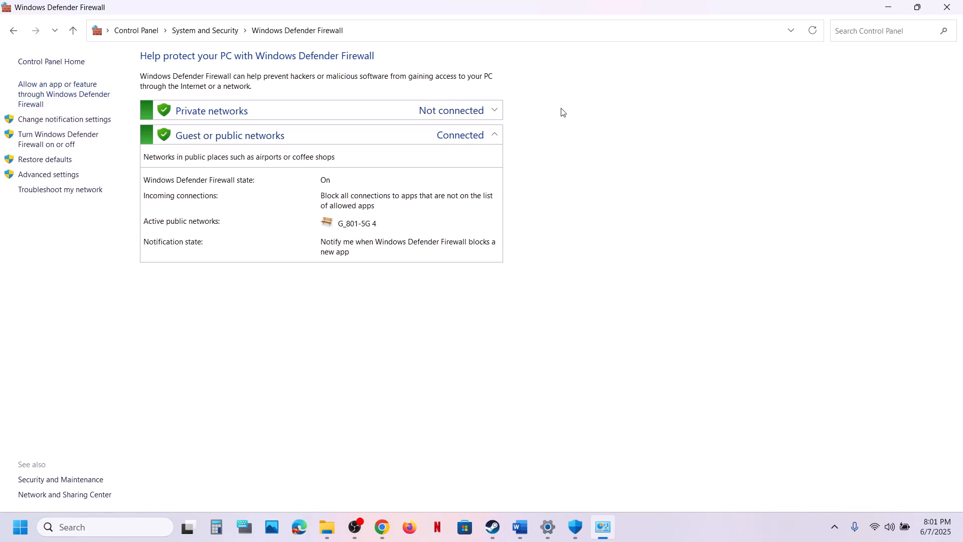
click(76, 89)
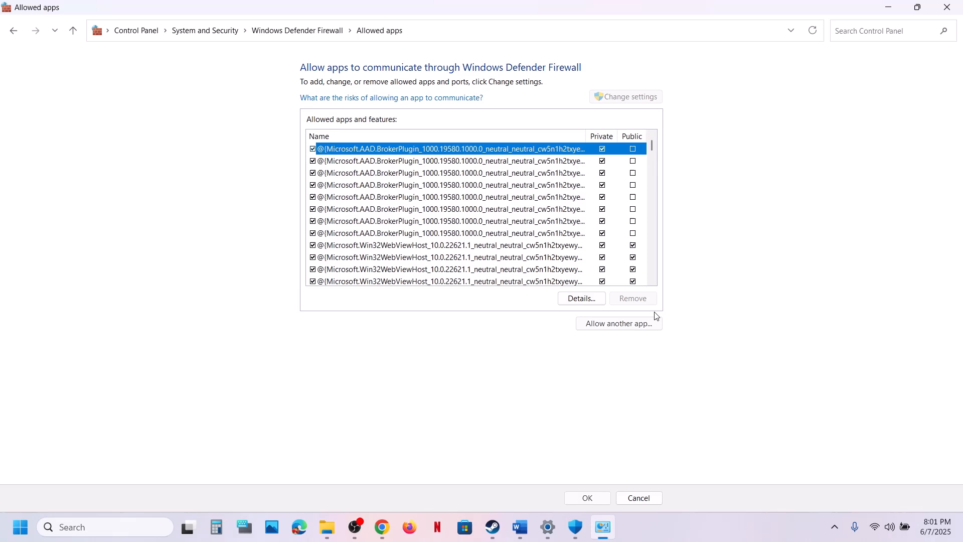
- Try to add the Borderlands2 application from Borderlands 2\Binaries\Win32 to the apps allowed through the firewall
click(630, 328)
click(555, 321)
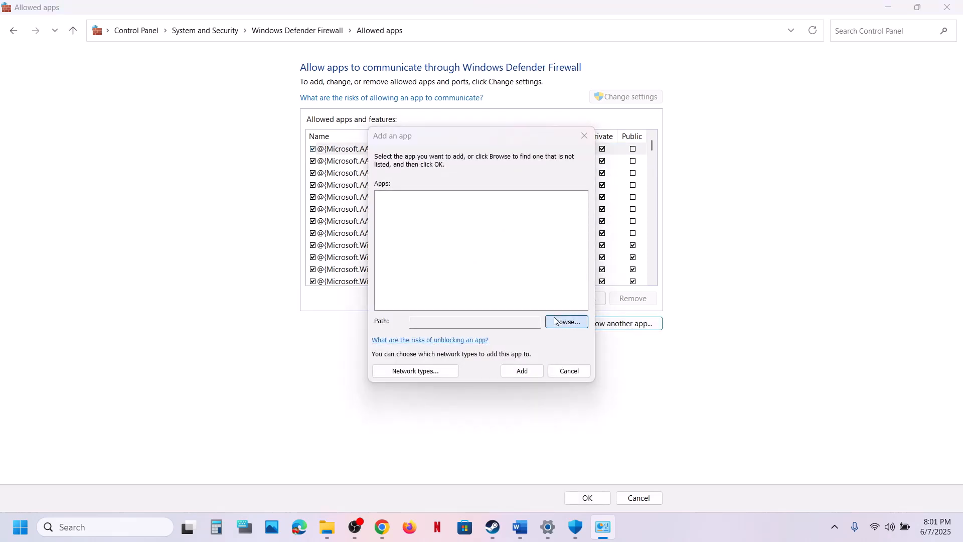
click(593, 160)
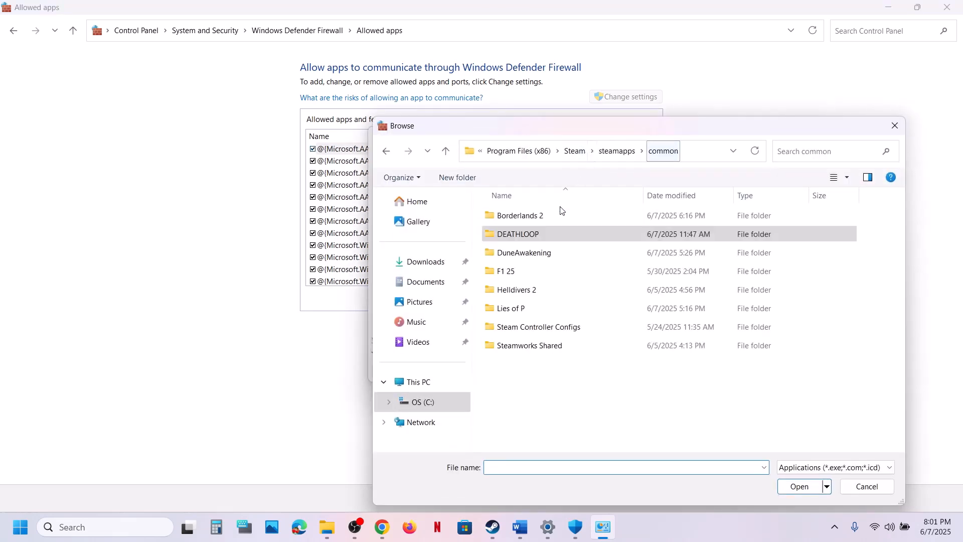
double_click(542, 219)
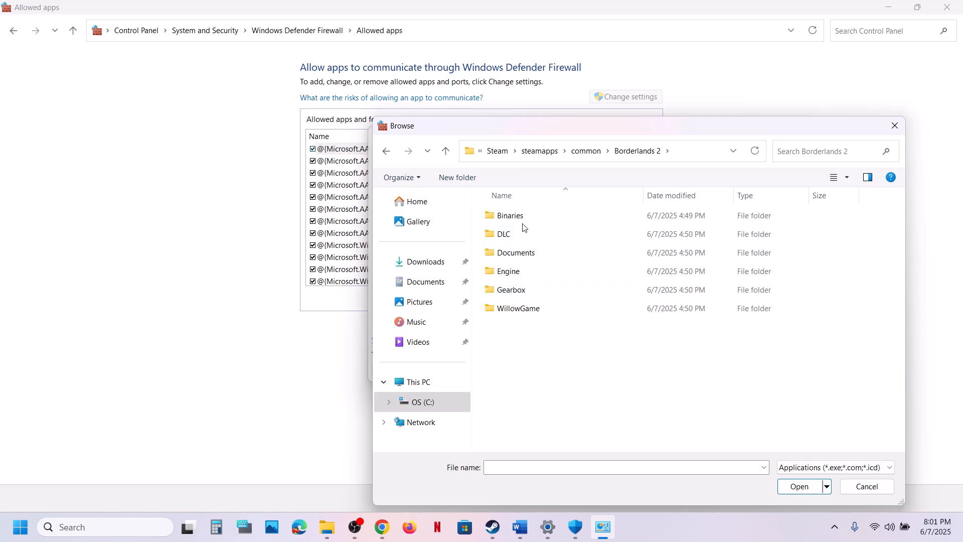
double_click(525, 218)
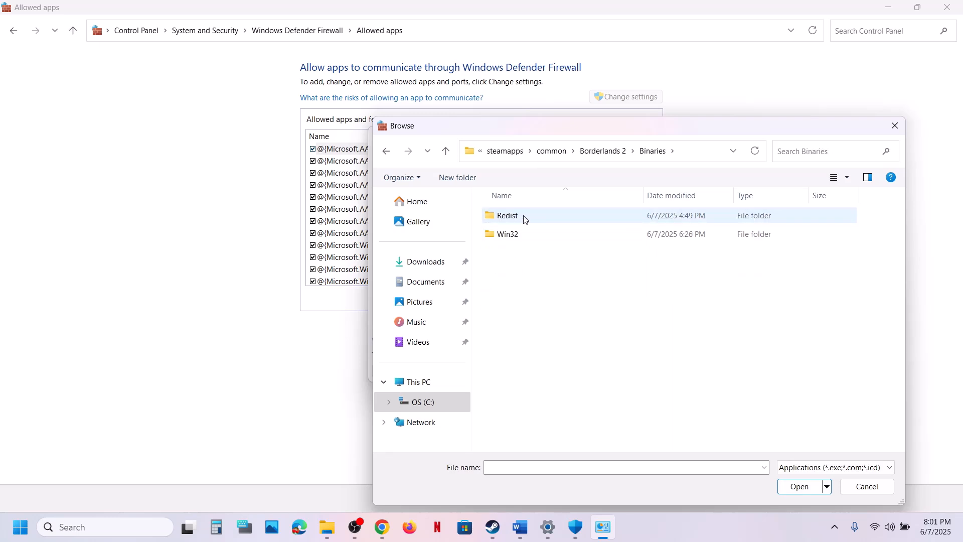
double_click(516, 234)
scroll(577, 402, down, 1)
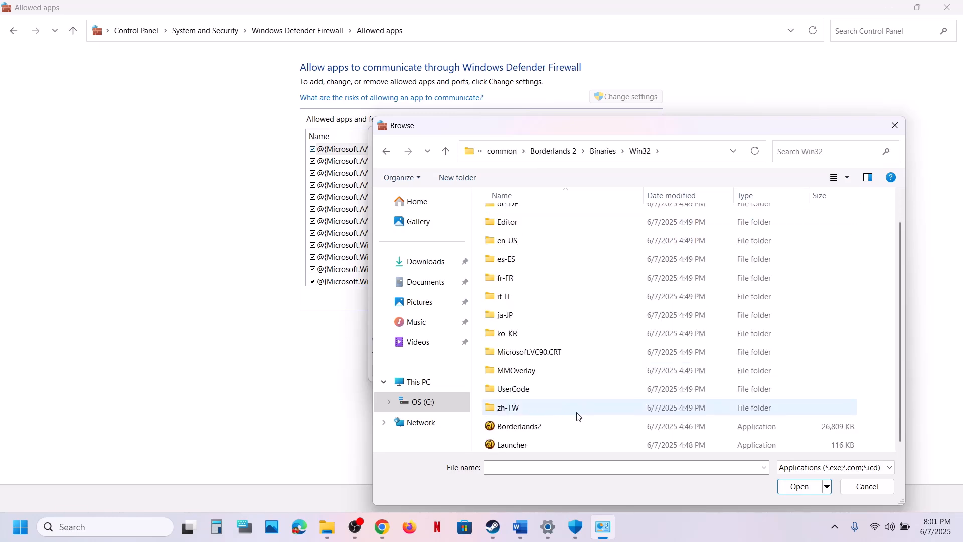
click(542, 425)
click(803, 493)
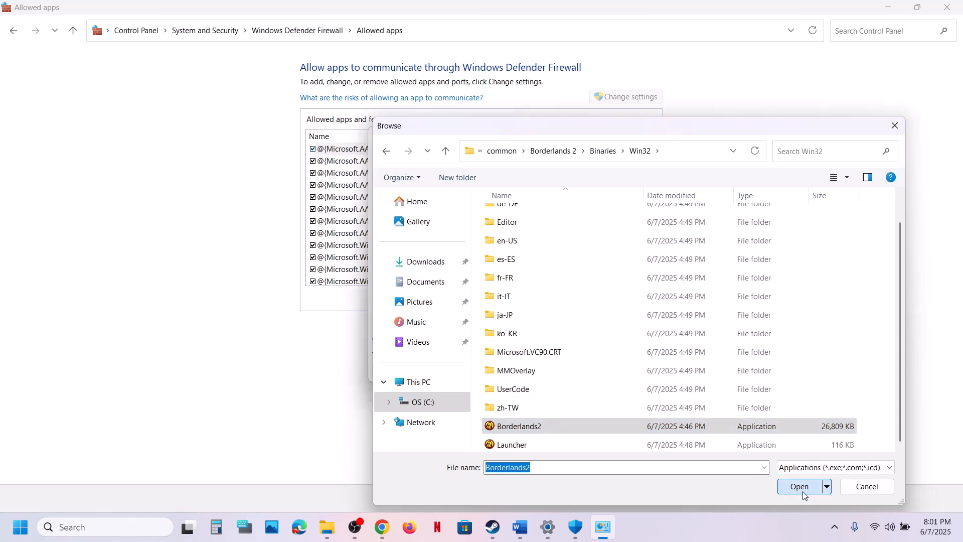
click(518, 371)
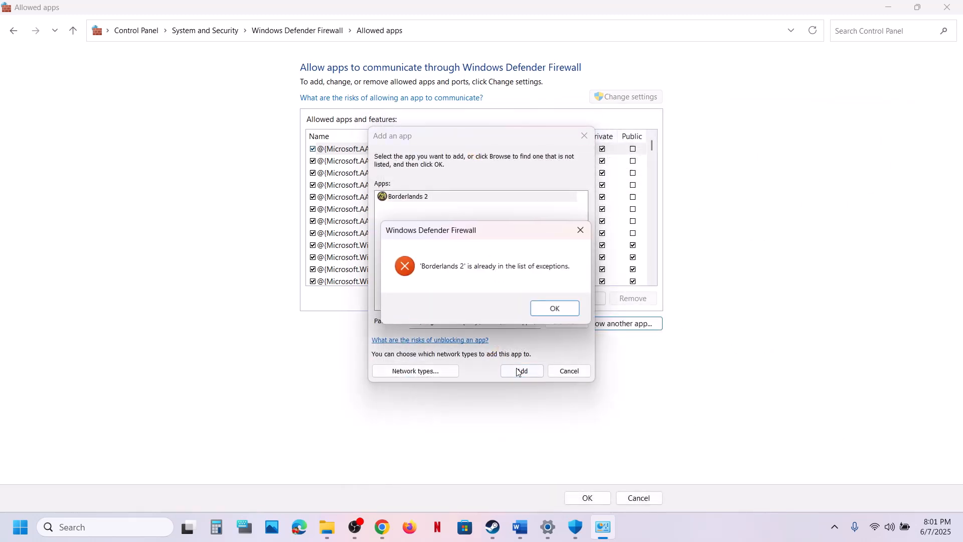
click(542, 312)
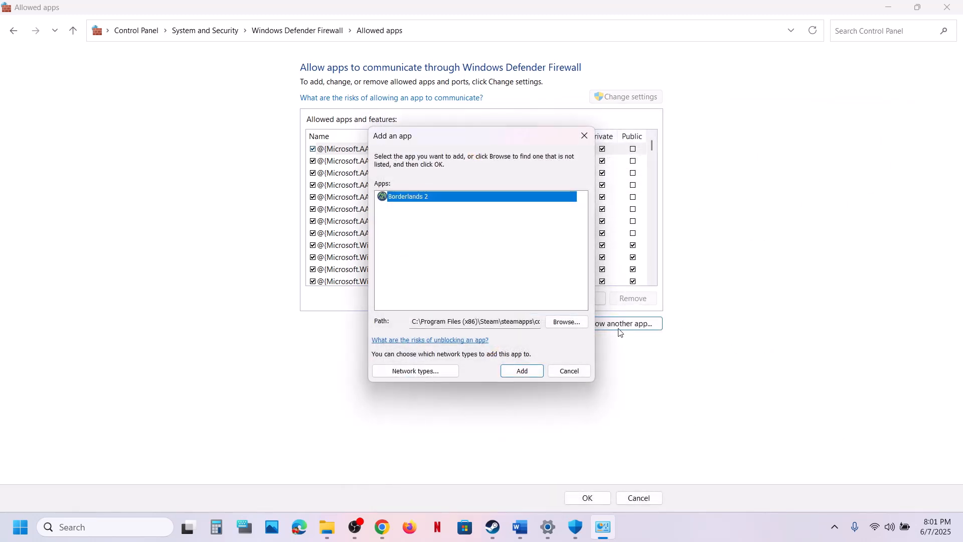
- Try to add the Launcher application from the Win32 folder to the firewall's allowed apps, and close the Add an app dialog
click(575, 326)
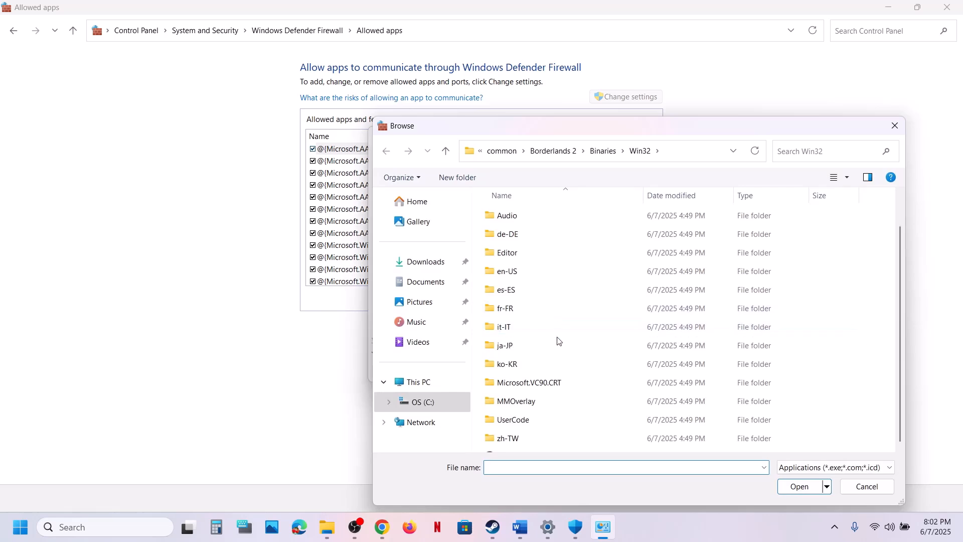
scroll(557, 401, down, 2)
click(525, 446)
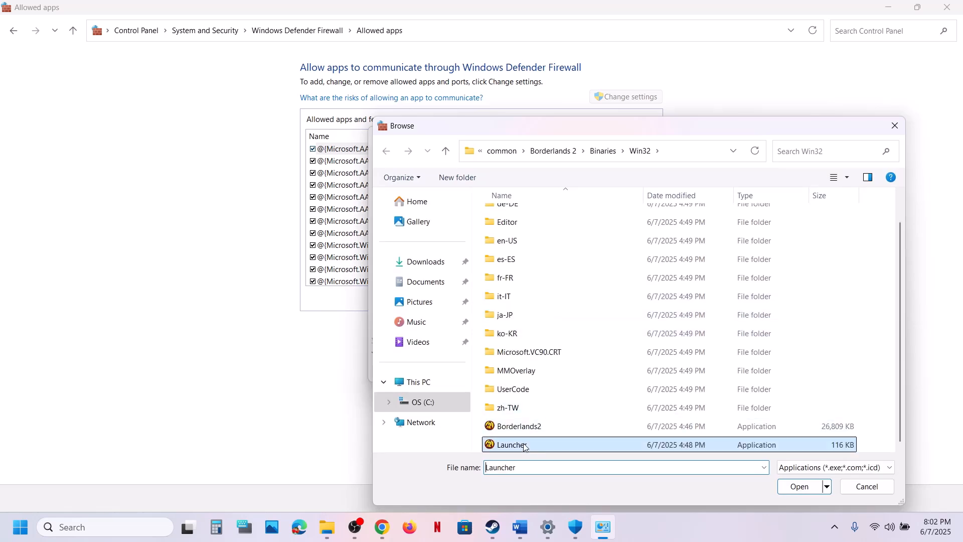
click(800, 486)
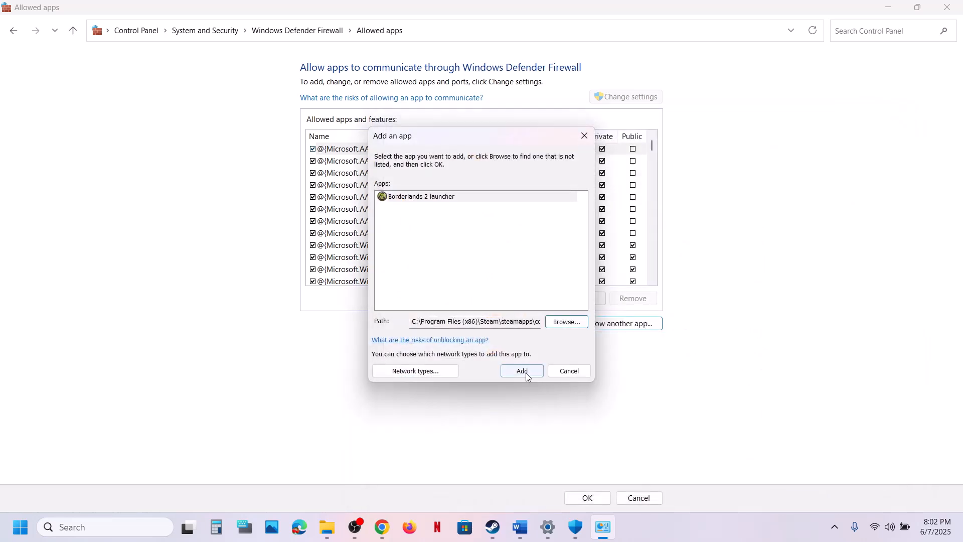
click(524, 372)
click(567, 315)
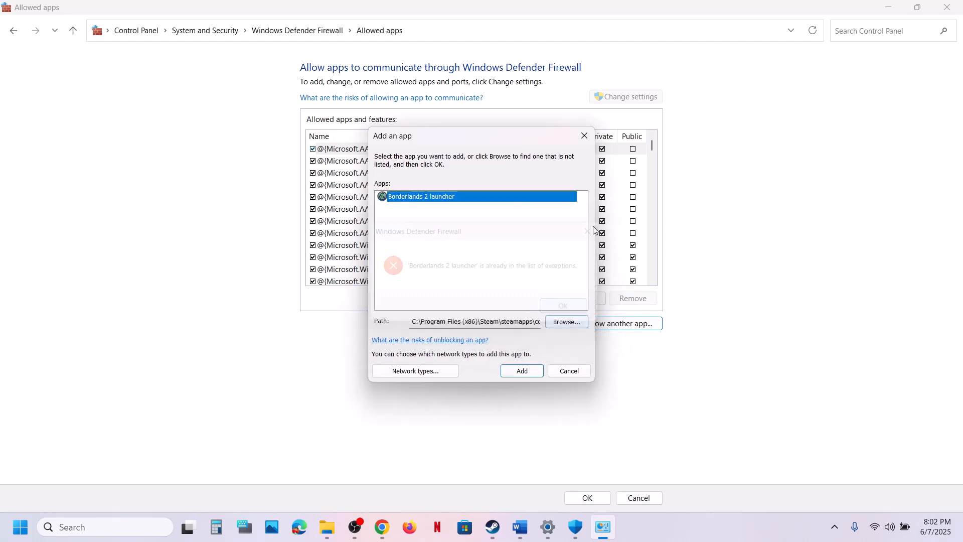
click(585, 135)
- Locate the Borderlands 2 entry in the firewall's allowed apps list to check its Private and Public network permissions
click(437, 245)
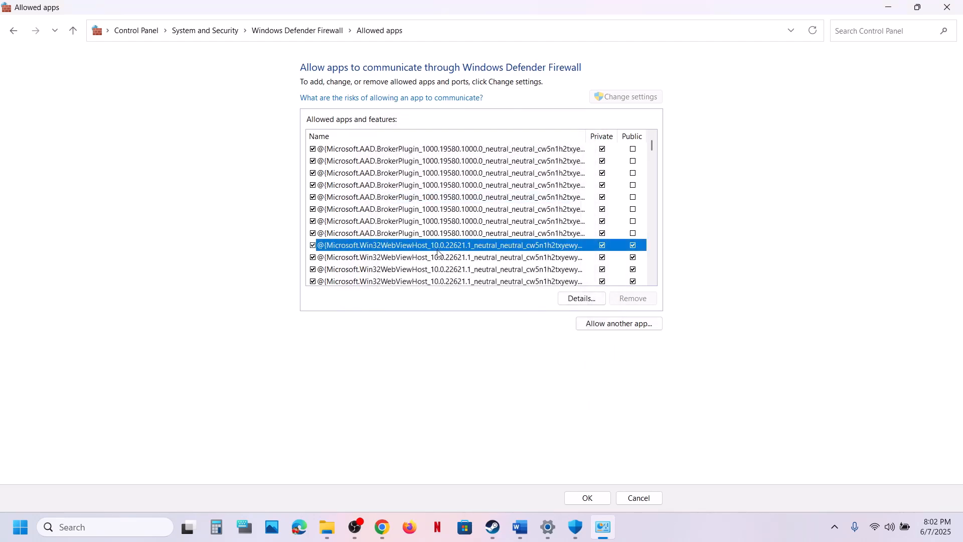
key(b)
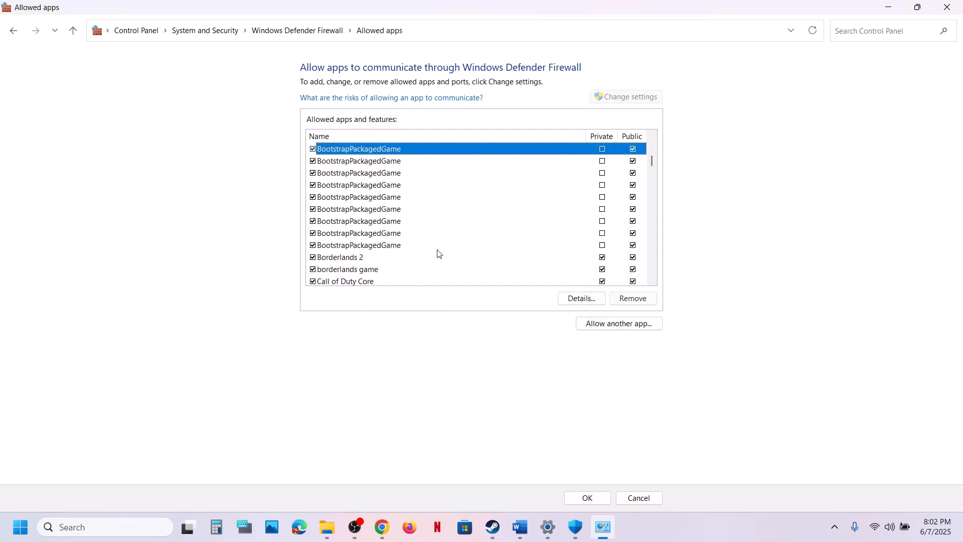
click(368, 258)
- Close Control Panel, Windows Security and Settings, and go to Step 12 about disabling overlays in the Word document
click(955, 9)
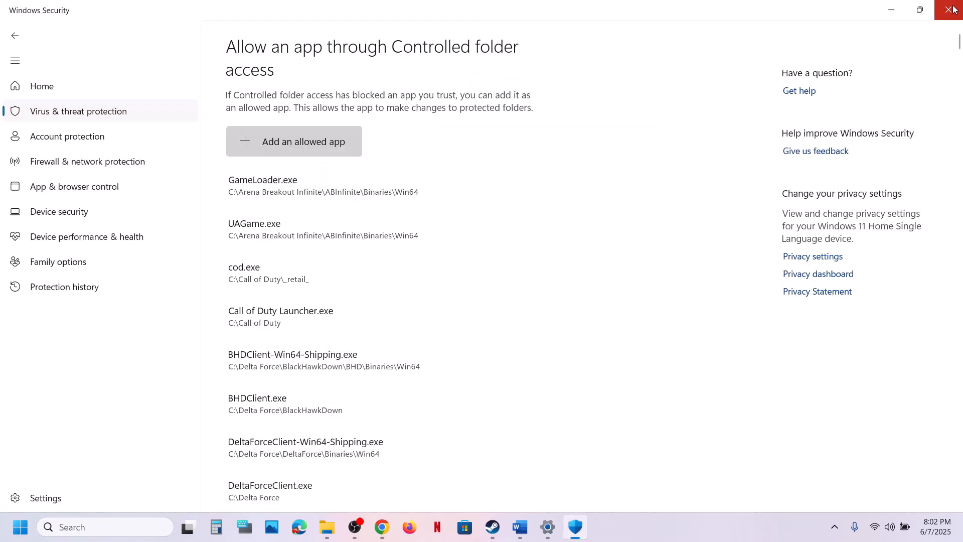
click(955, 9)
click(955, 9)
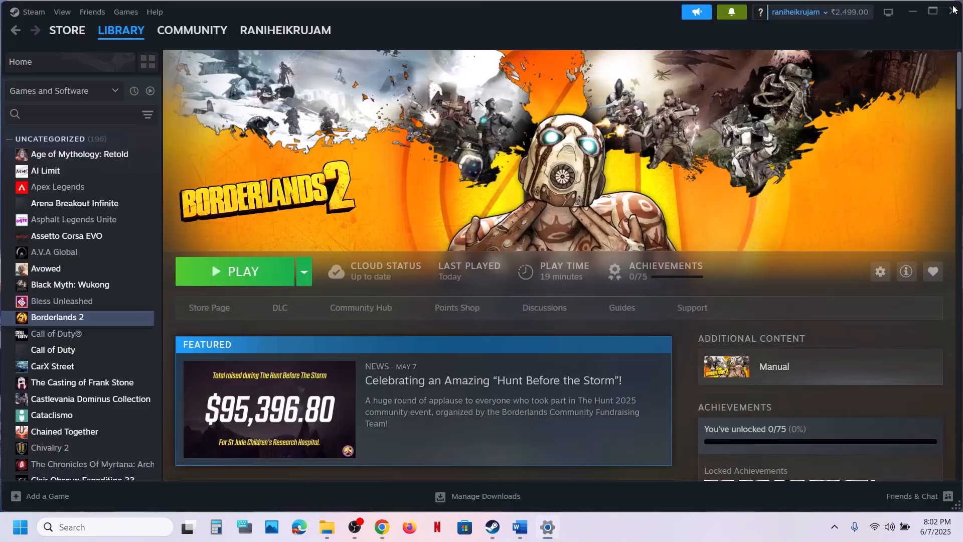
click(531, 524)
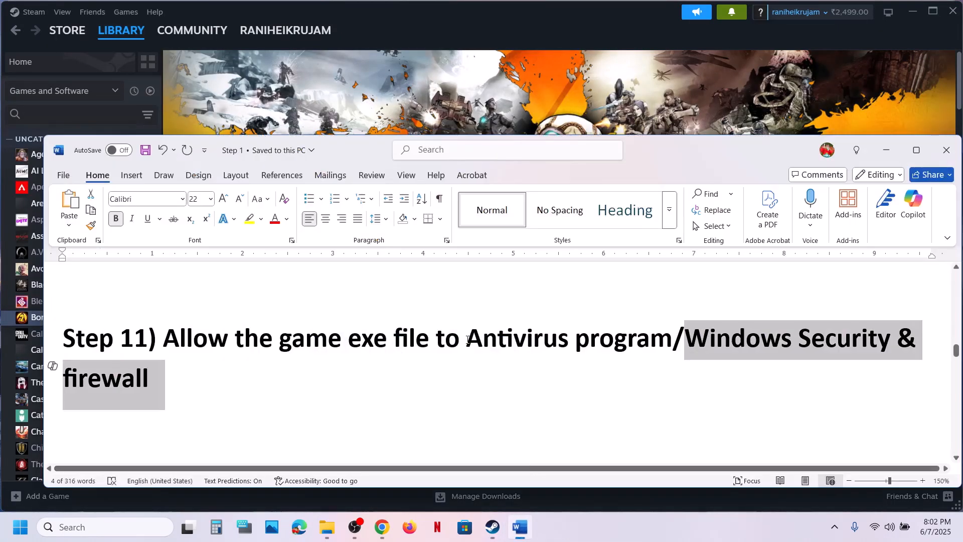
scroll(248, 338, down, 5)
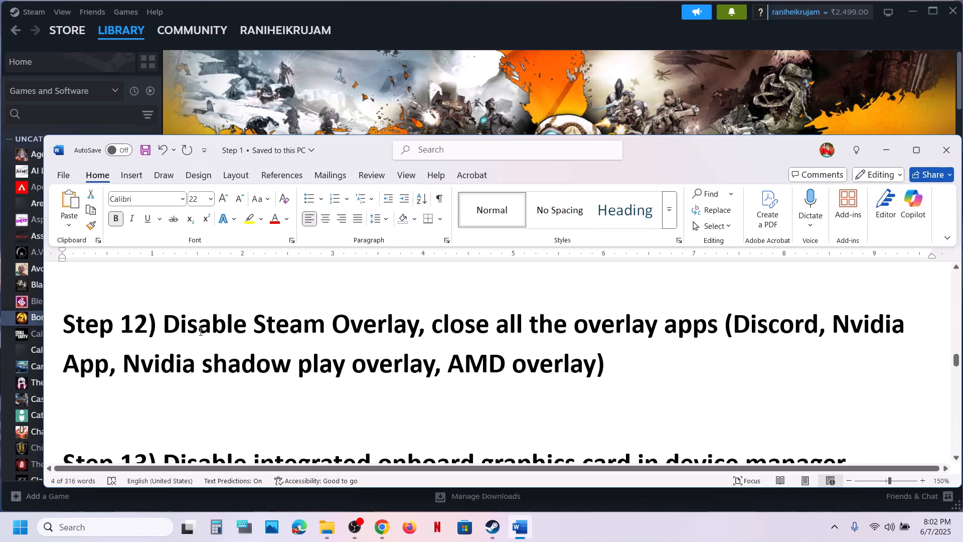
- Turn off the in-game Steam Overlay in the Borderlands 2 properties and close the properties window
drag(164, 325, 491, 325)
click(30, 321)
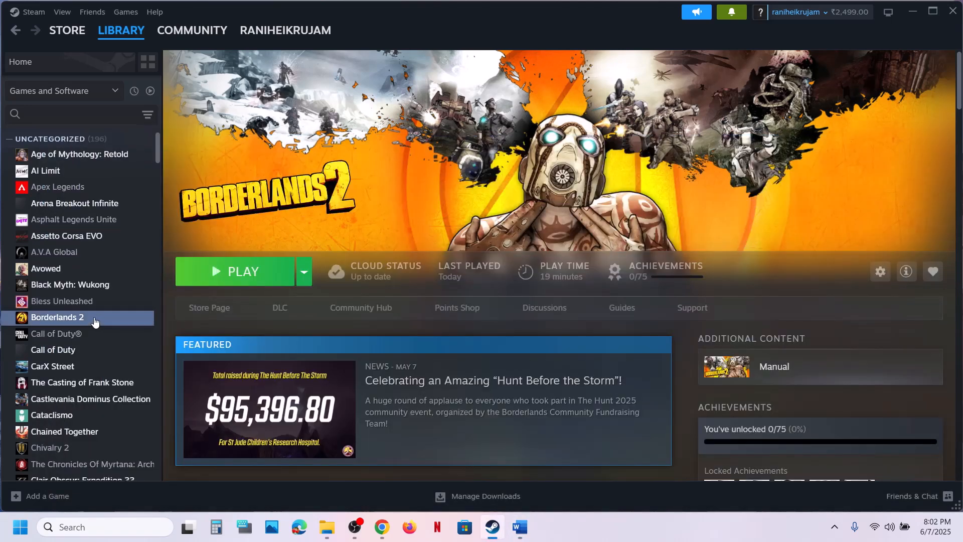
right_click(99, 325)
click(127, 415)
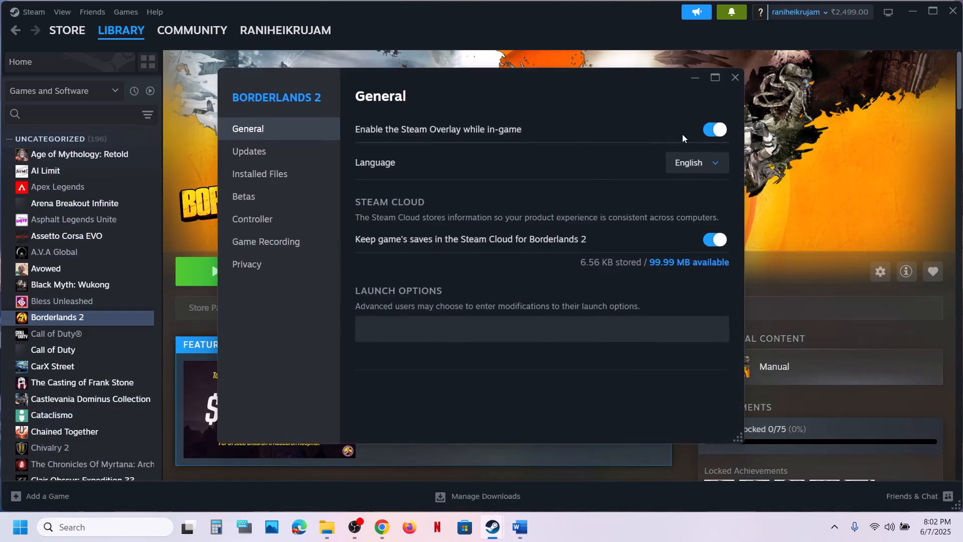
click(706, 136)
click(735, 76)
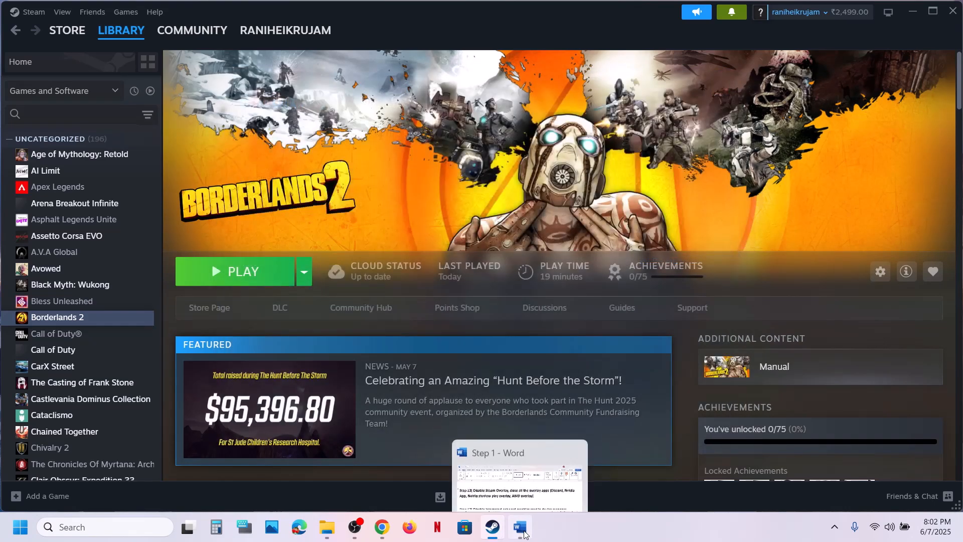
- Return to the Word document and highlight the Step 12 instruction to close all the overlay apps
click(522, 529)
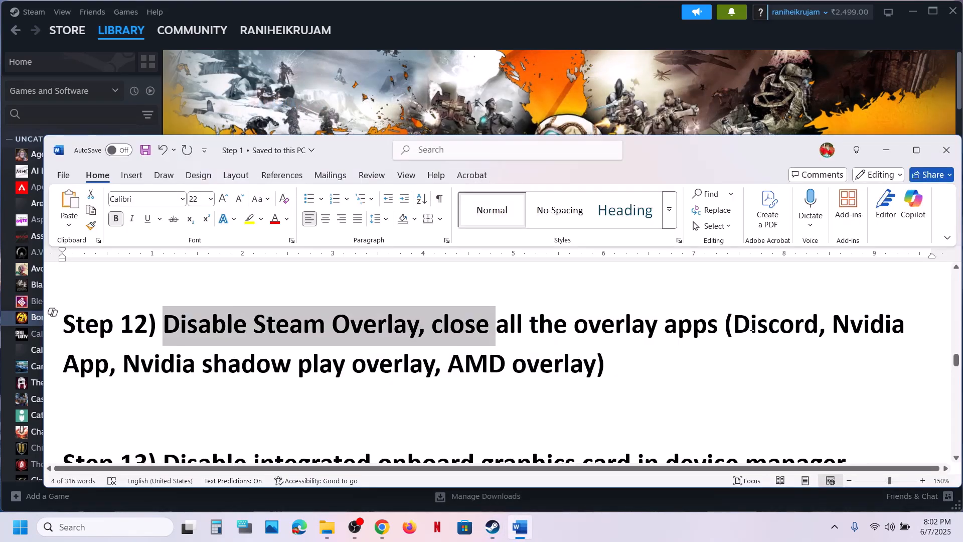
drag(610, 328, 110, 376)
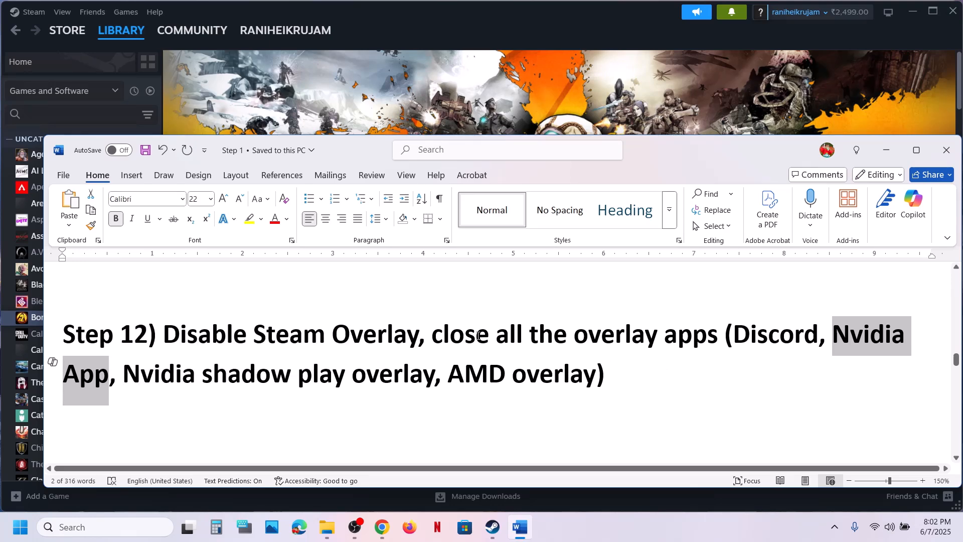
drag(478, 336, 719, 336)
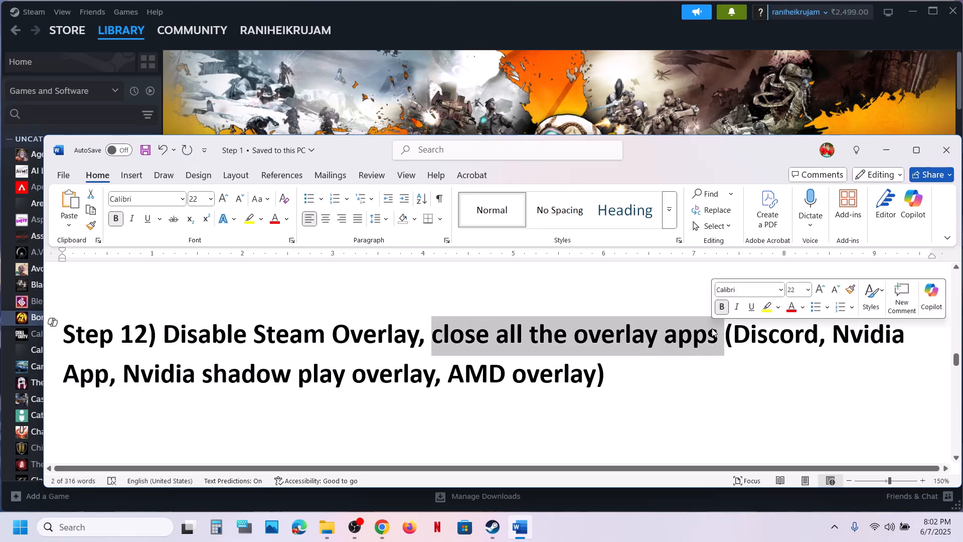
- Open the NVIDIA App and complete its initial setup with Game Ready Driver as the preferred driver
click(139, 529)
text(nvidi)
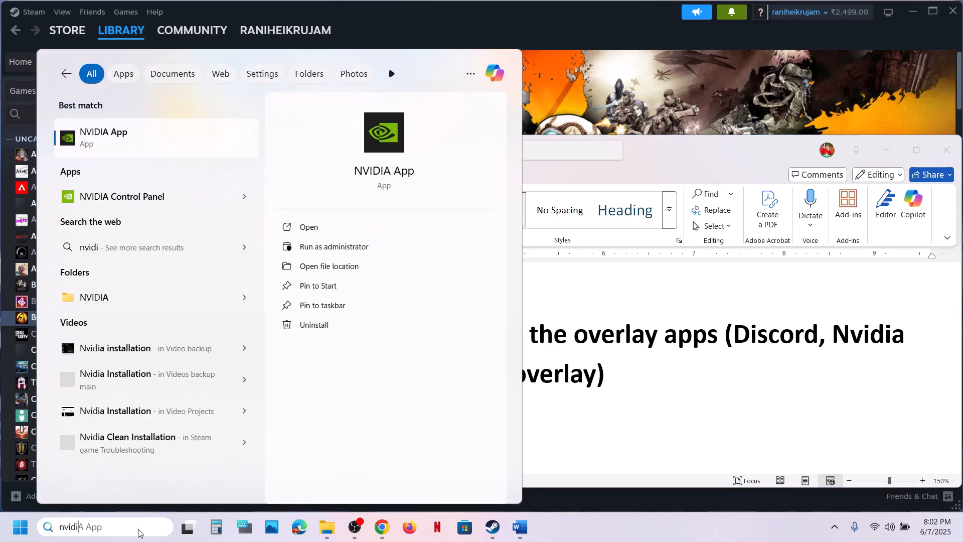
key(Return)
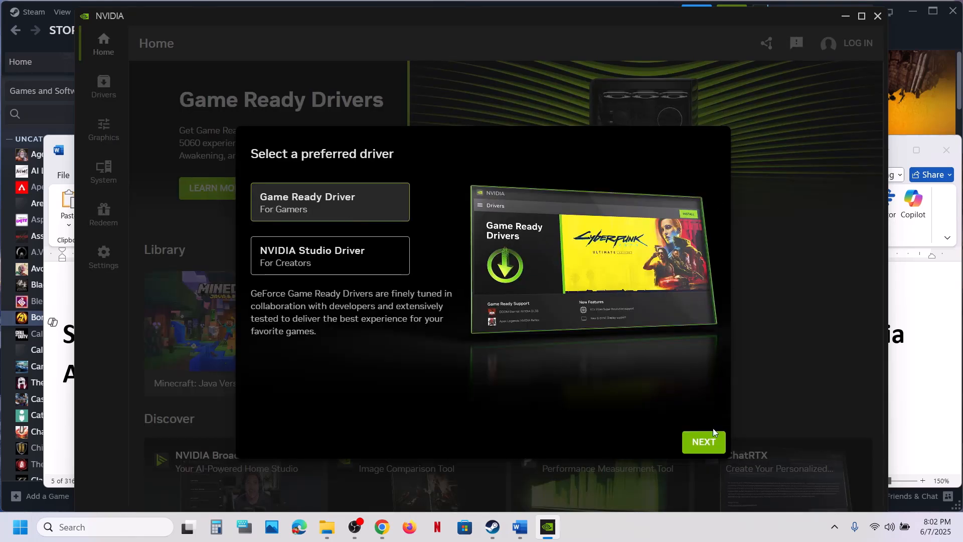
click(704, 441)
click(703, 441)
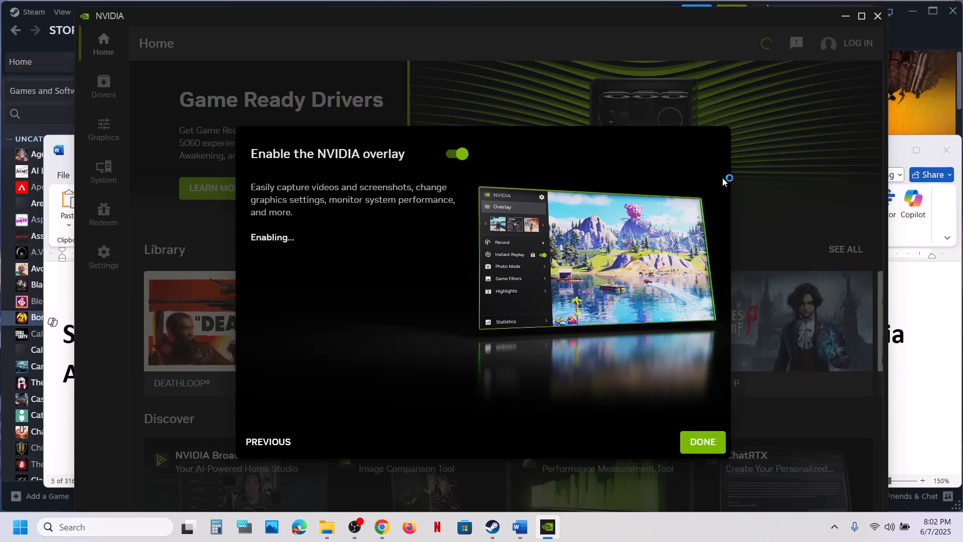
click(701, 439)
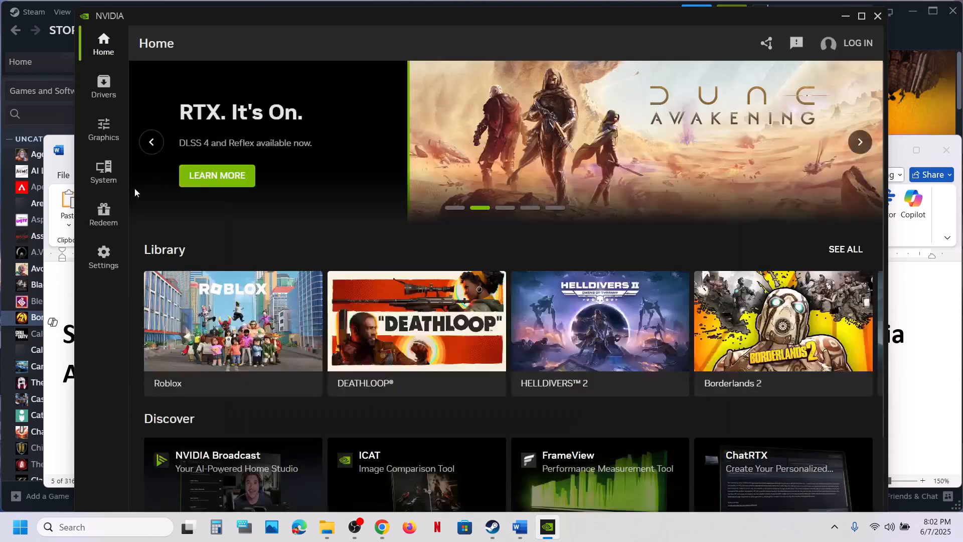
- Review the Borderlands 2 in-game and driver settings in the NVIDIA App's graphics section, and close the app
click(104, 131)
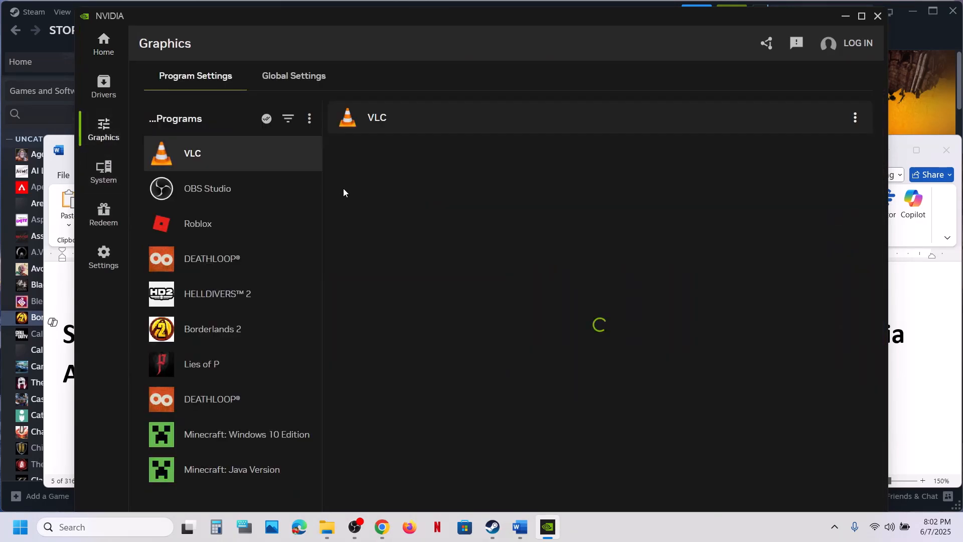
click(234, 325)
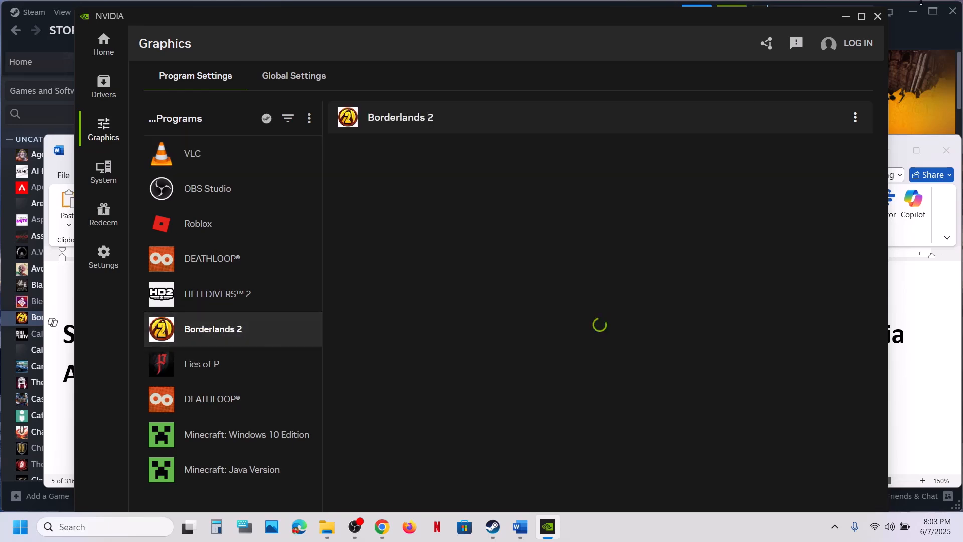
click(862, 17)
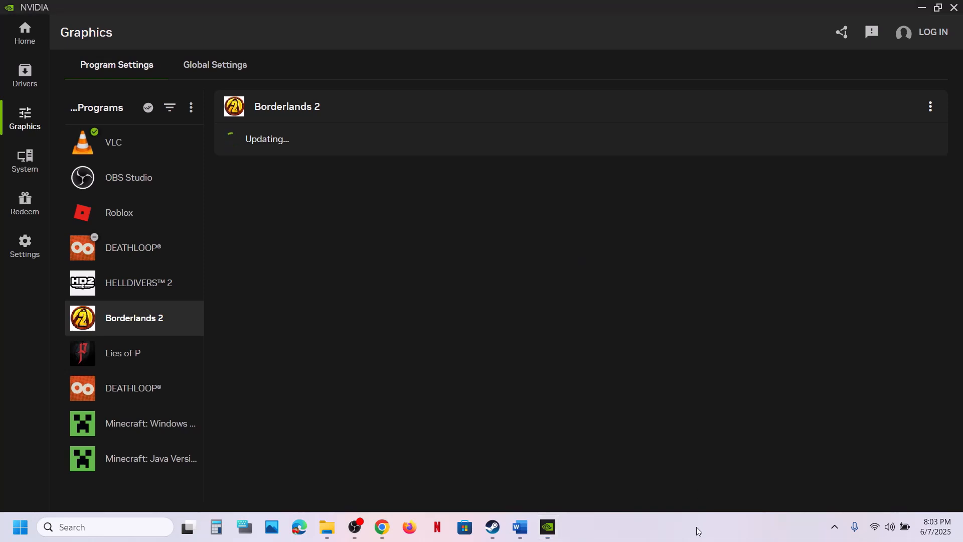
scroll(663, 442, down, 5)
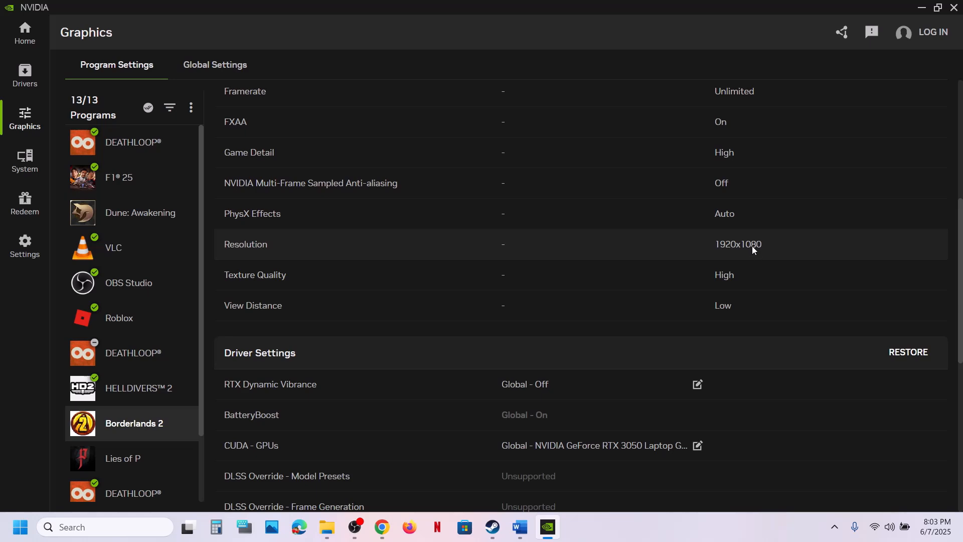
scroll(742, 241, up, 5)
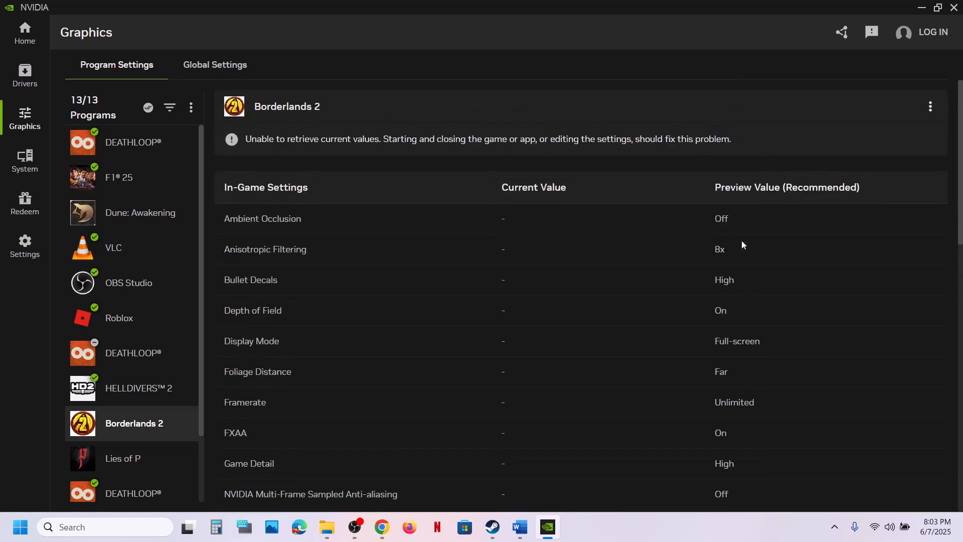
scroll(741, 241, down, 3)
scroll(742, 241, up, 4)
click(931, 107)
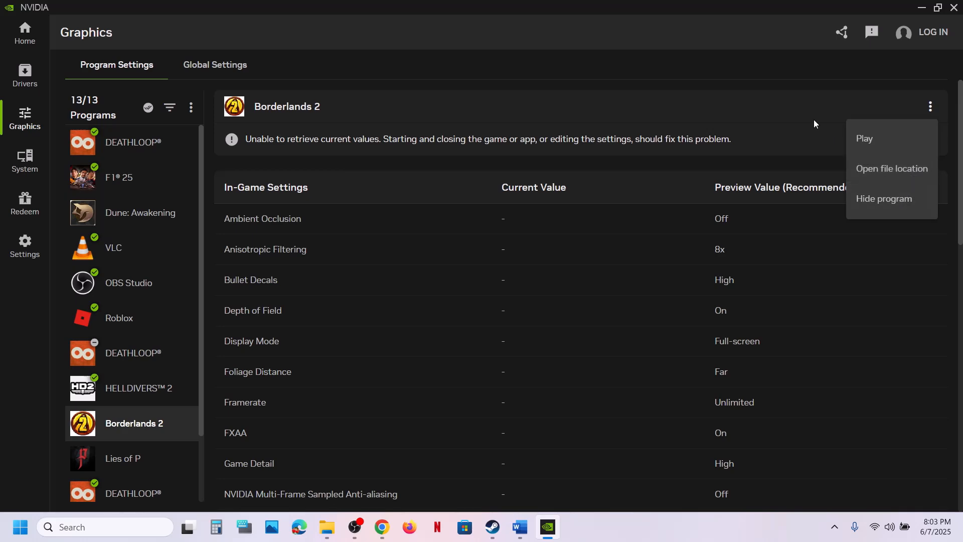
click(781, 107)
scroll(703, 403, down, 8)
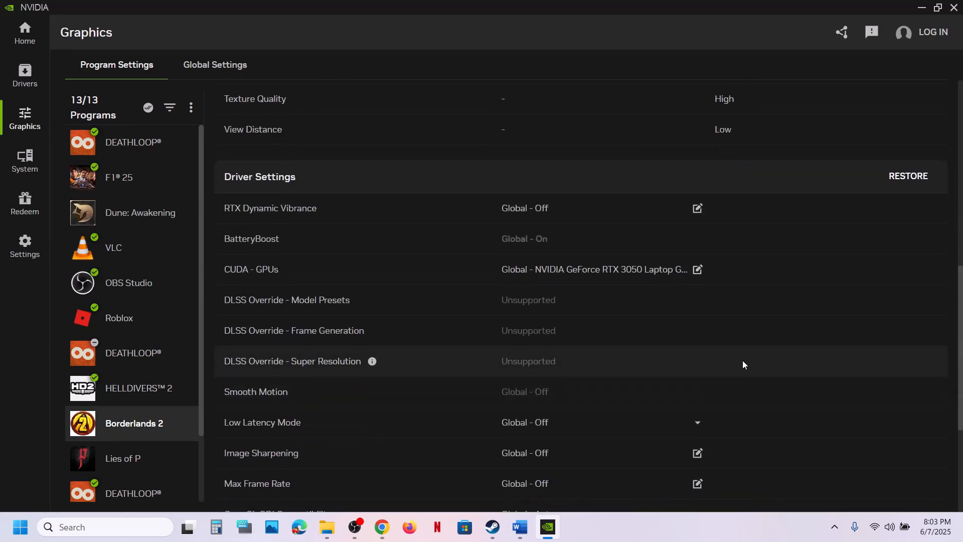
scroll(744, 363, up, 9)
scroll(727, 306, down, 1)
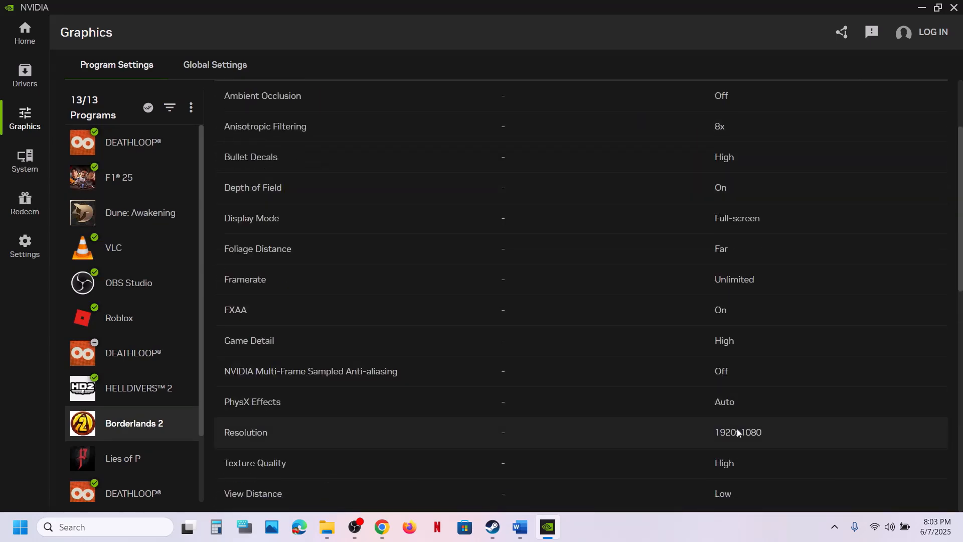
click(954, 7)
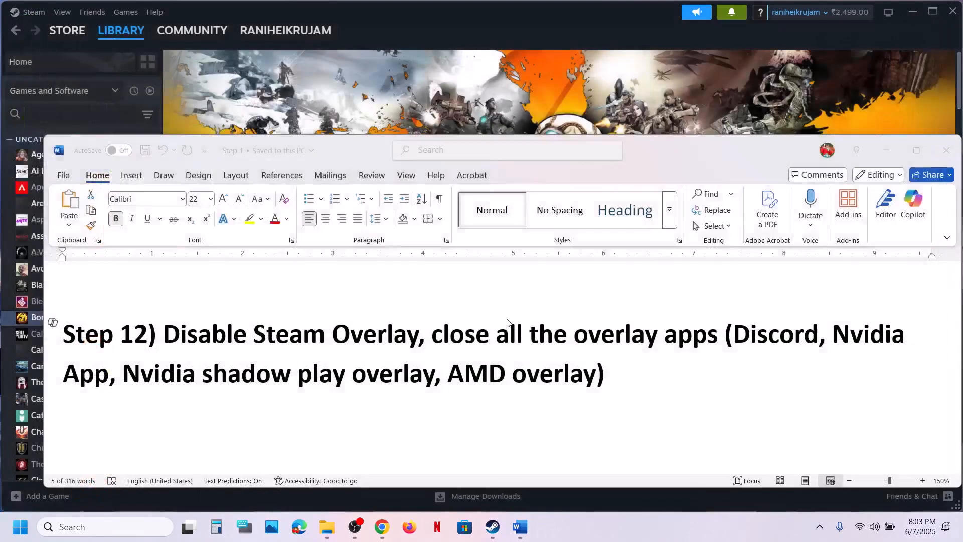
- Go to Step 13 in the Word document and highlight the words about the integrated onboard graphics
scroll(480, 400, down, 2)
scroll(482, 400, down, 1)
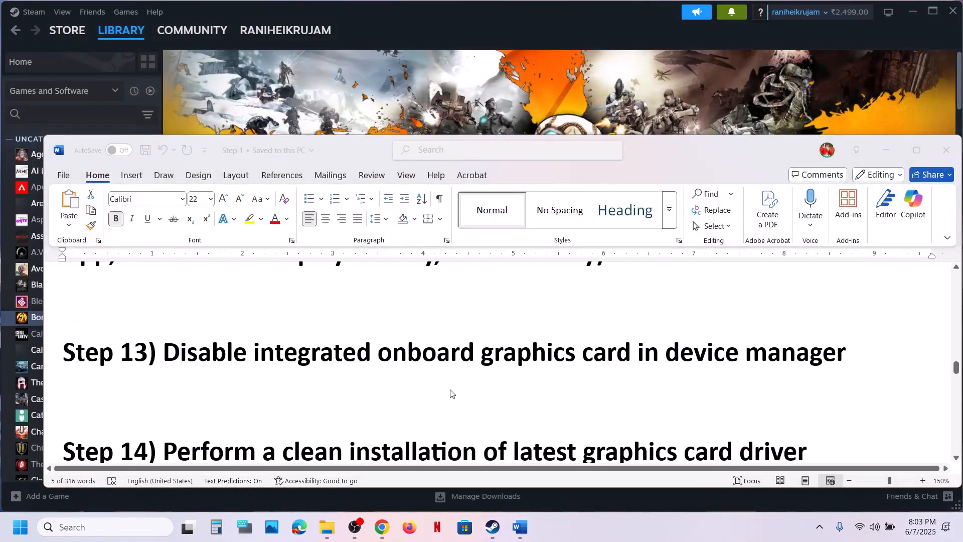
drag(281, 358, 577, 358)
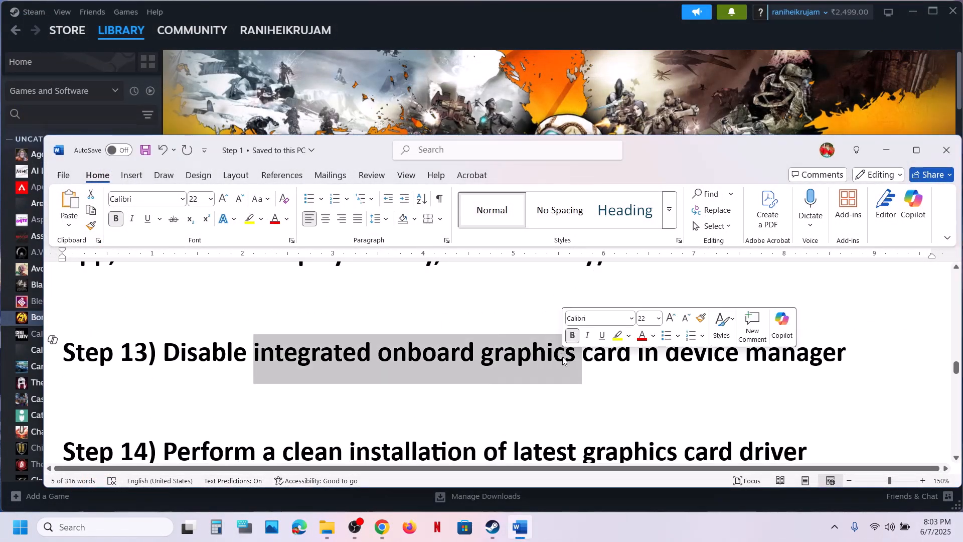
- Open Device Manager, expand the display adapters and check the properties of the NVIDIA GeForce RTX 3050 Laptop GPU
click(504, 115)
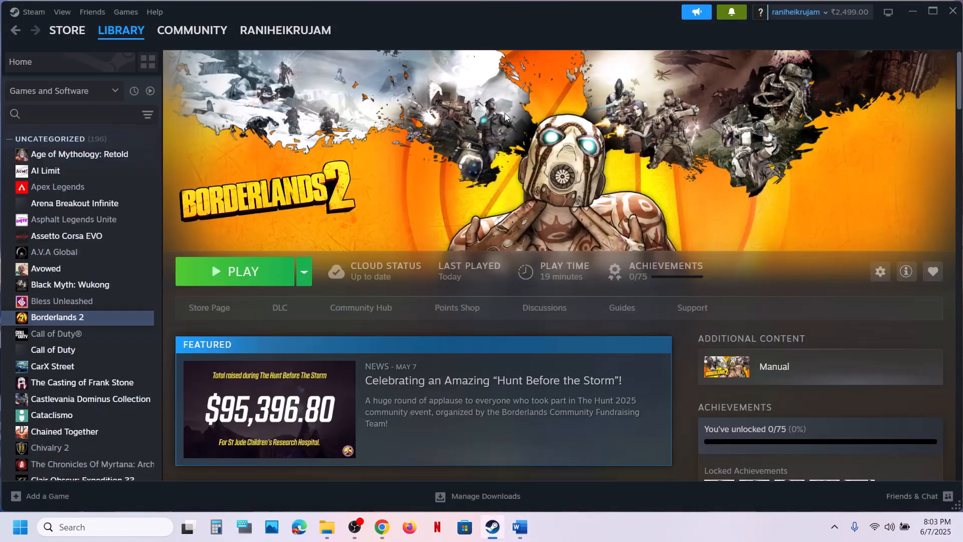
right_click(10, 539)
click(66, 252)
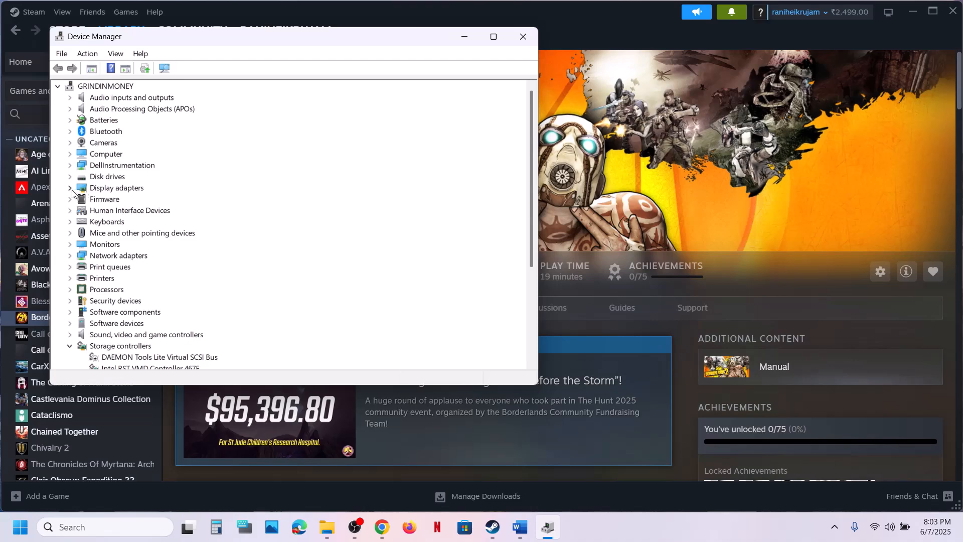
click(70, 189)
double_click(133, 210)
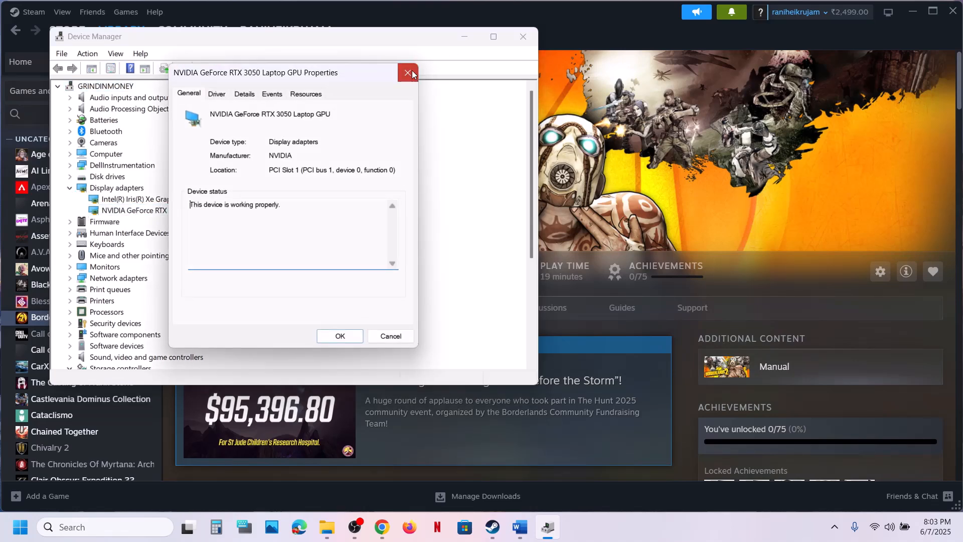
click(408, 73)
- Show where the Intel(R) Iris(R) Xe Graphics adapter can be disabled without applying it, and close Device Manager
click(145, 200)
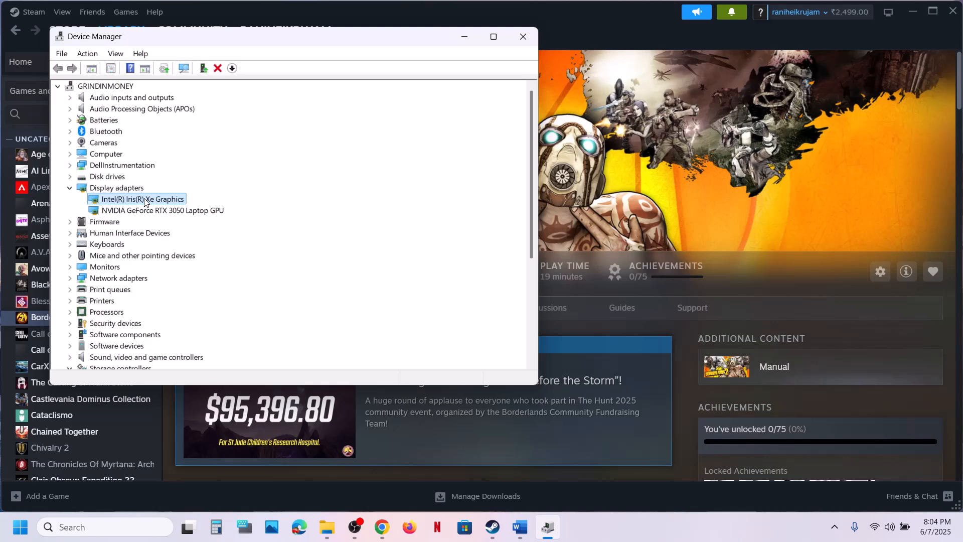
right_click(145, 201)
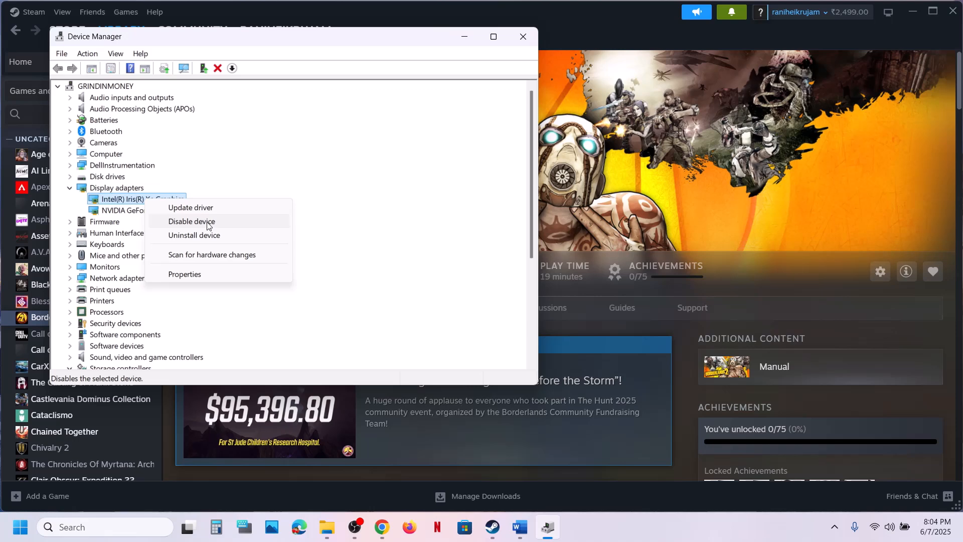
click(233, 165)
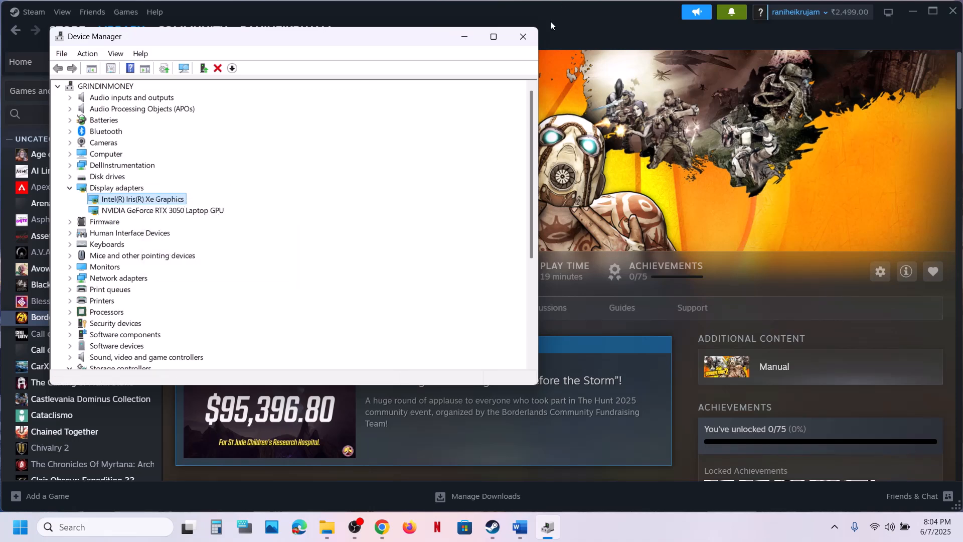
right_click(174, 200)
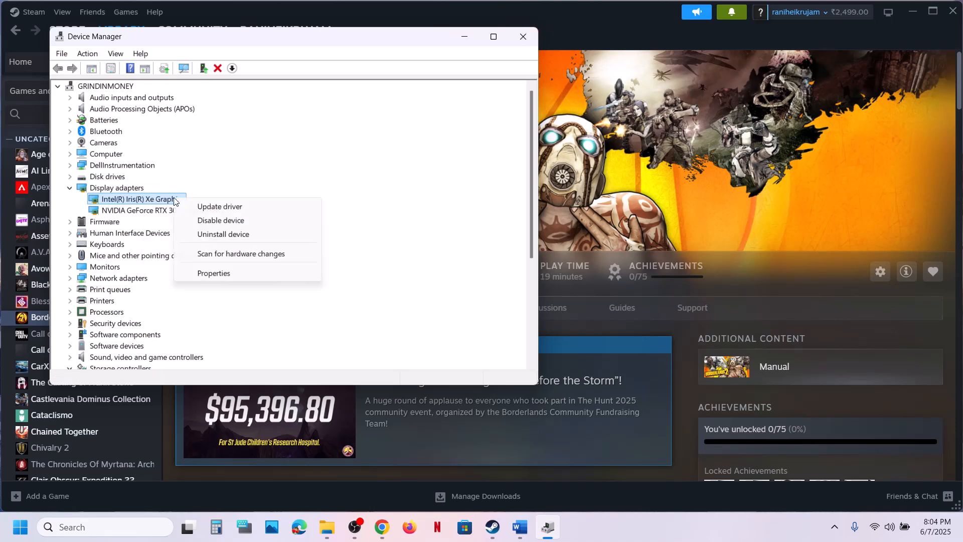
click(391, 124)
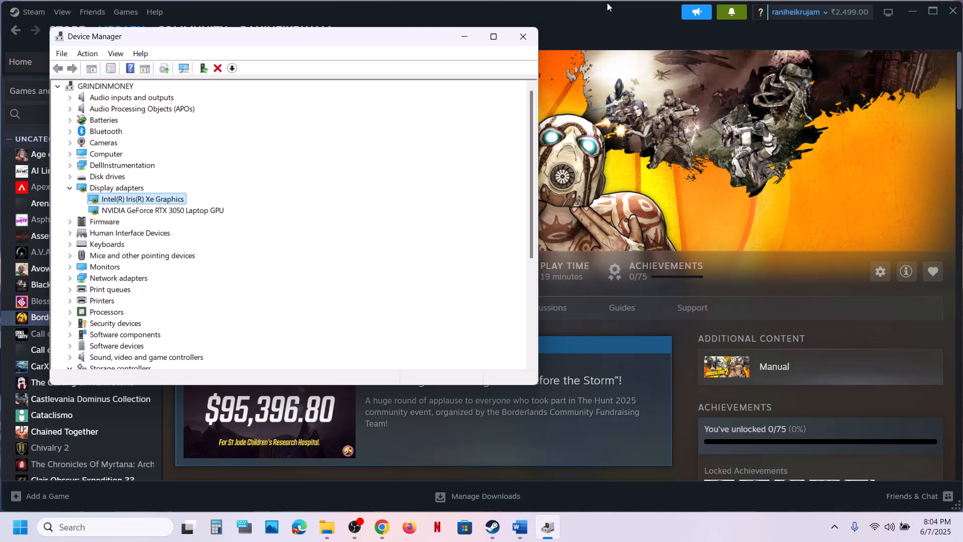
click(524, 36)
- Go to Step 14 in the Word document and highlight the clean driver installation instruction and the NVIDIA and AMD links
click(520, 526)
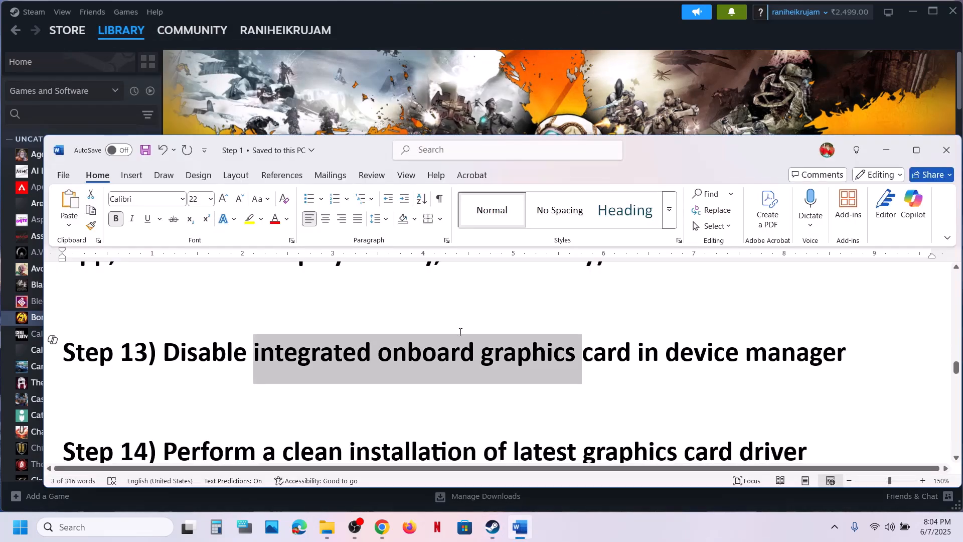
scroll(462, 333, down, 3)
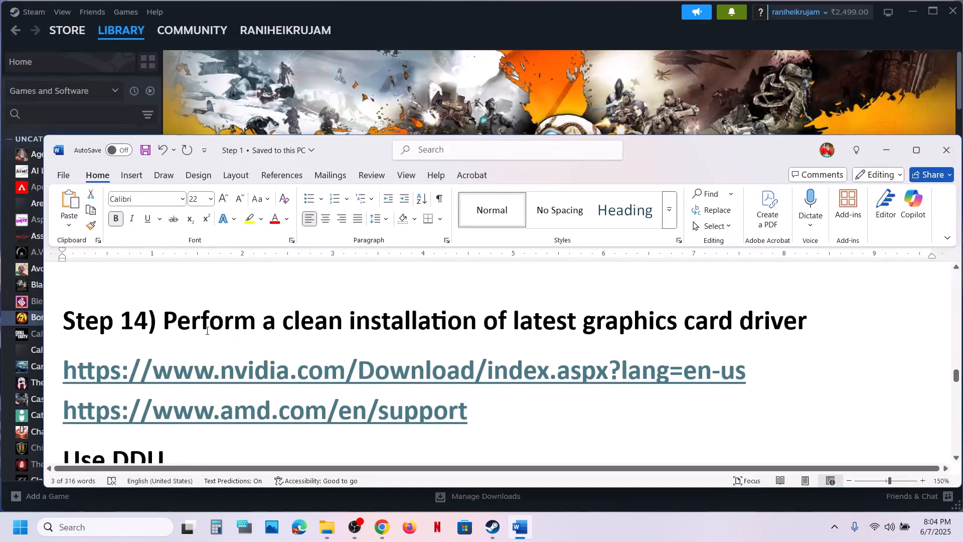
drag(206, 330, 737, 323)
drag(199, 371, 610, 373)
drag(173, 413, 419, 414)
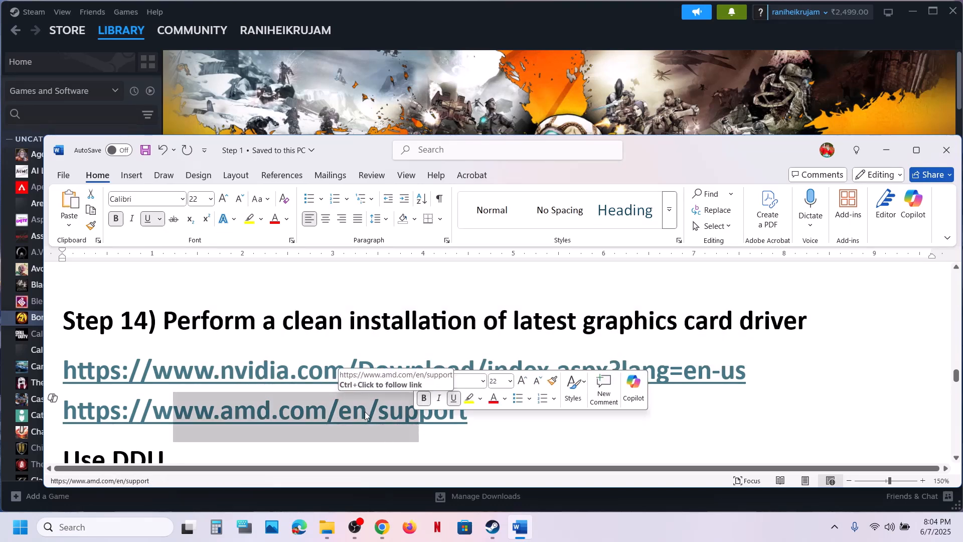
drag(194, 372, 460, 373)
- On the NVIDIA drivers page in Chrome, search for the GeForce RTX 3050 Laptop GPU driver with Windows 11 and English (US)
click(633, 522)
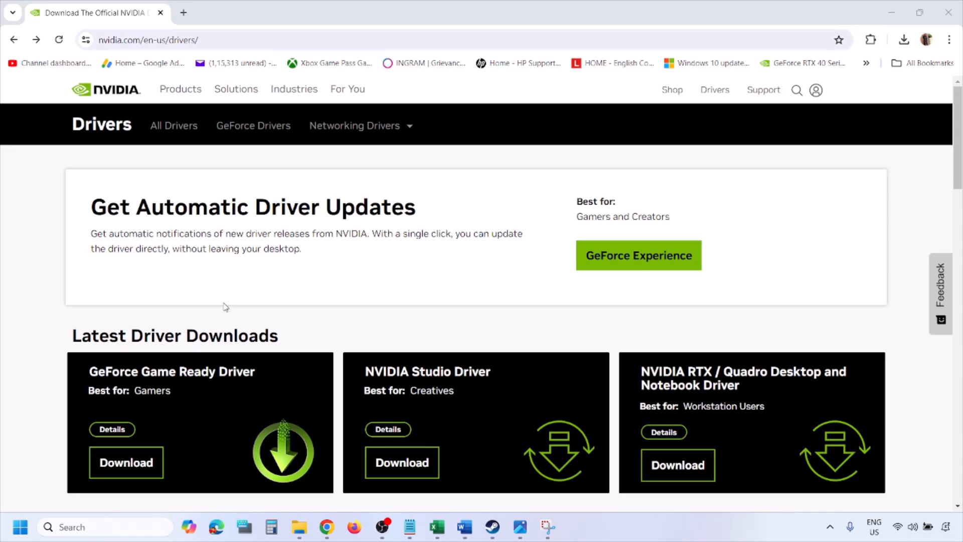
scroll(225, 307, down, 8)
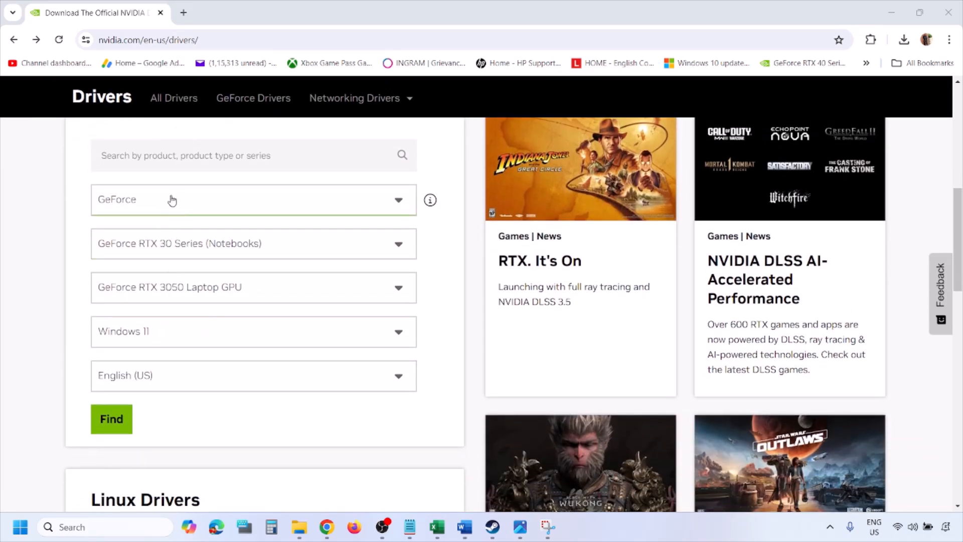
click(159, 334)
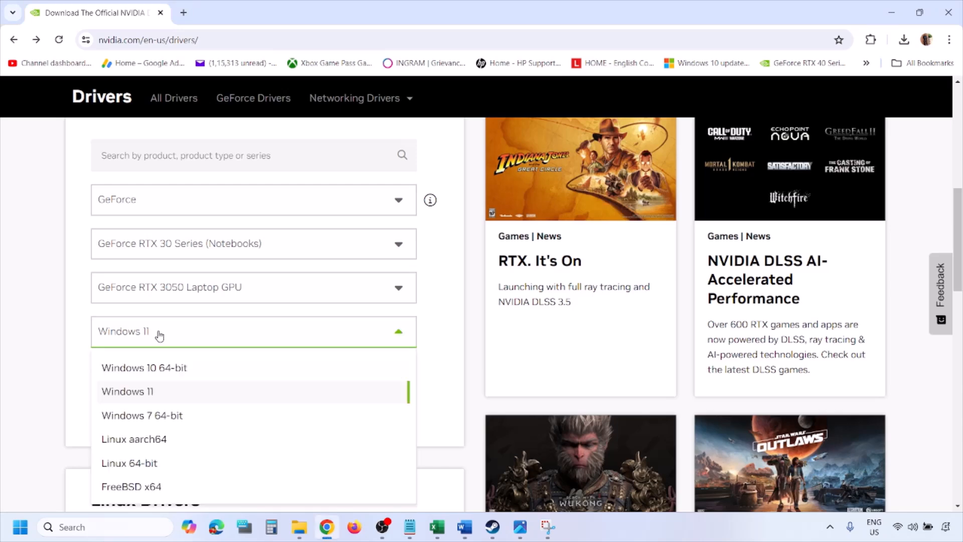
click(141, 393)
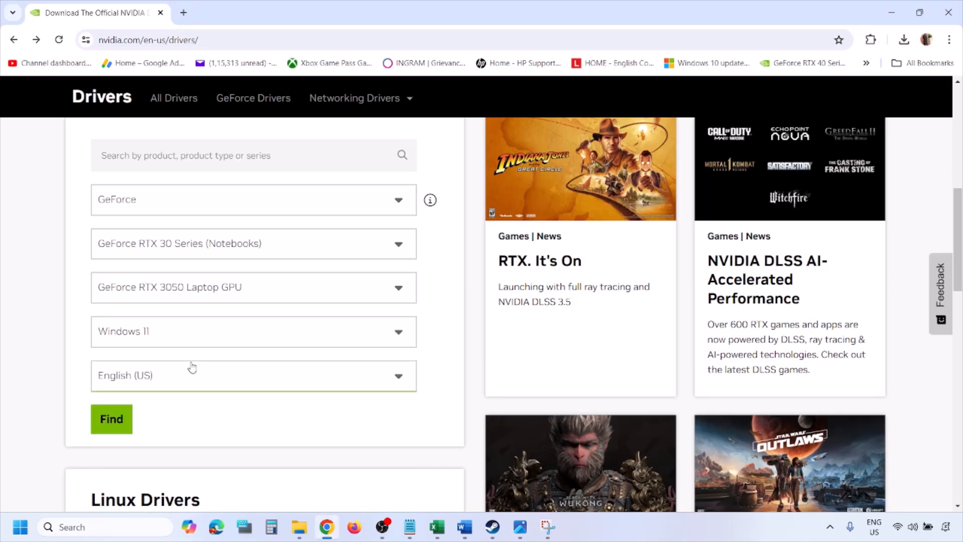
click(115, 423)
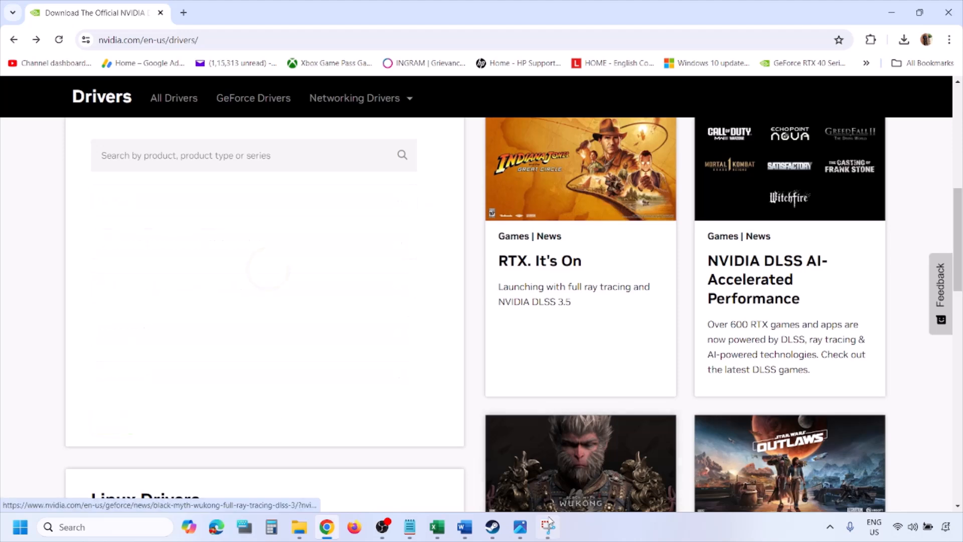
- Switch to Photos and view the driver installation screenshots from 1.png through 5.png, ending at the clean installation option
click(521, 531)
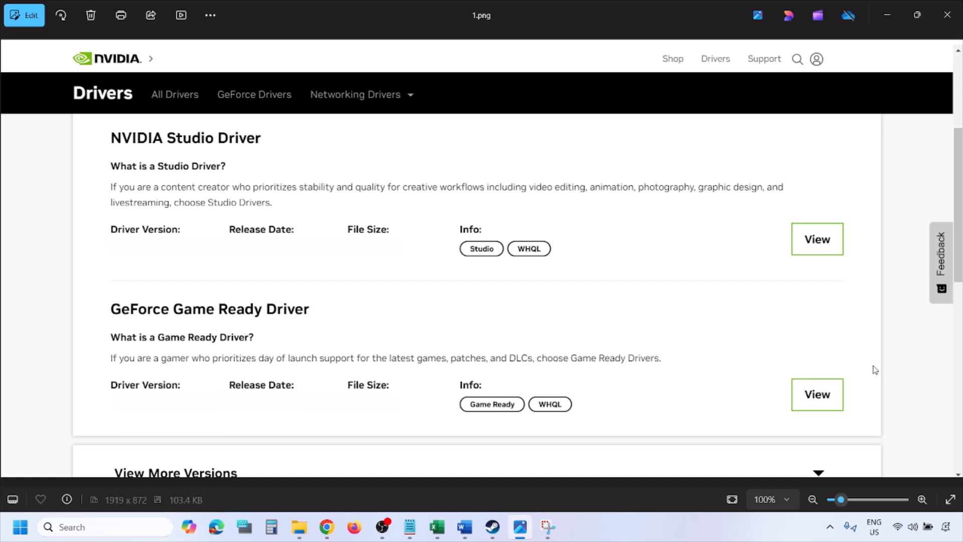
key(Right)
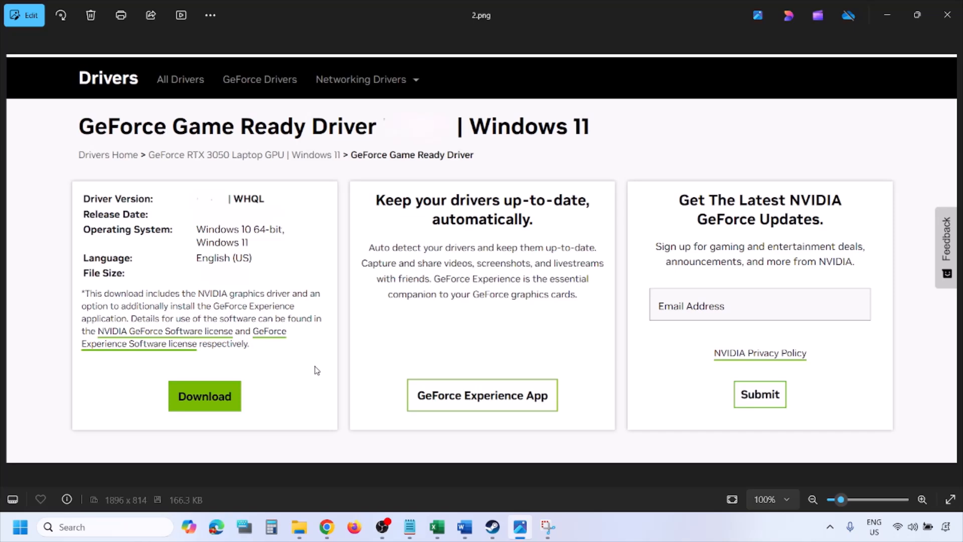
key(Right)
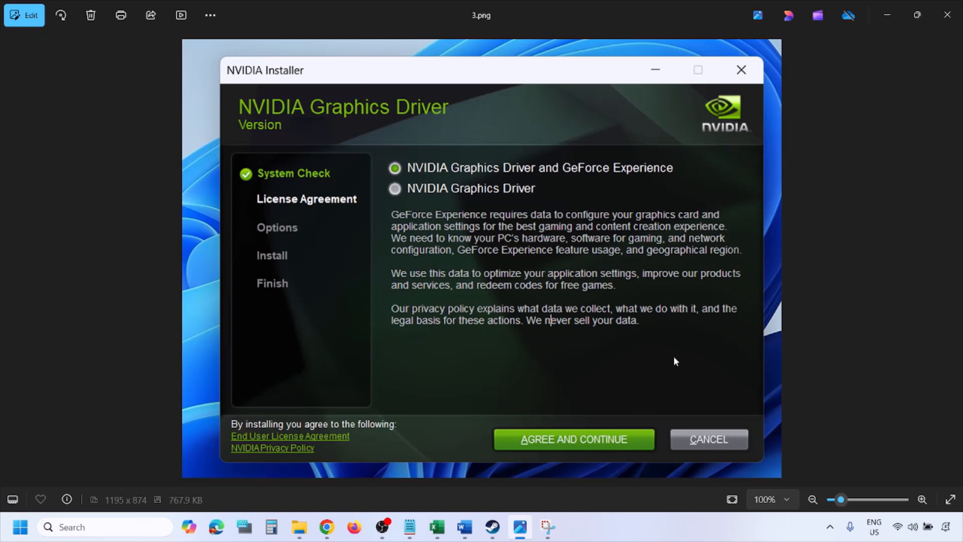
key(Right)
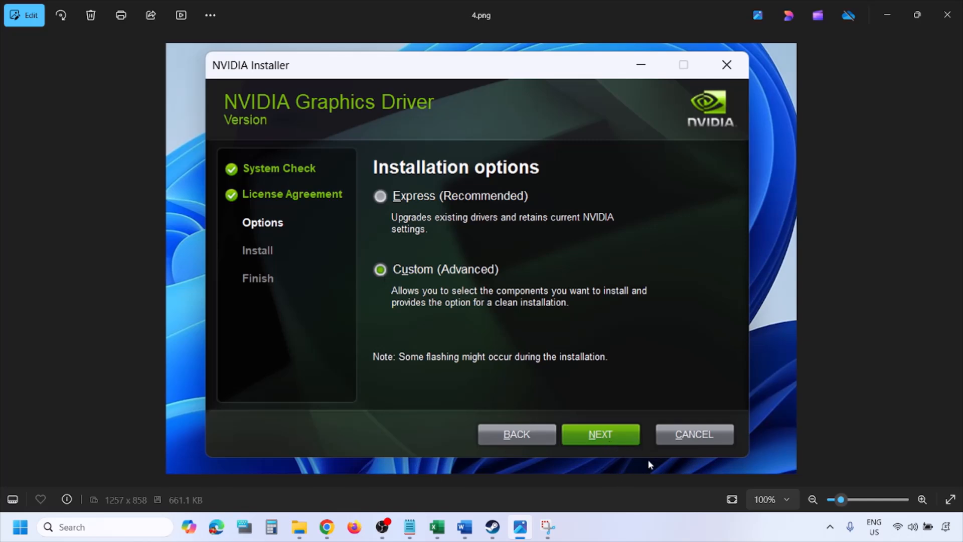
key(Right)
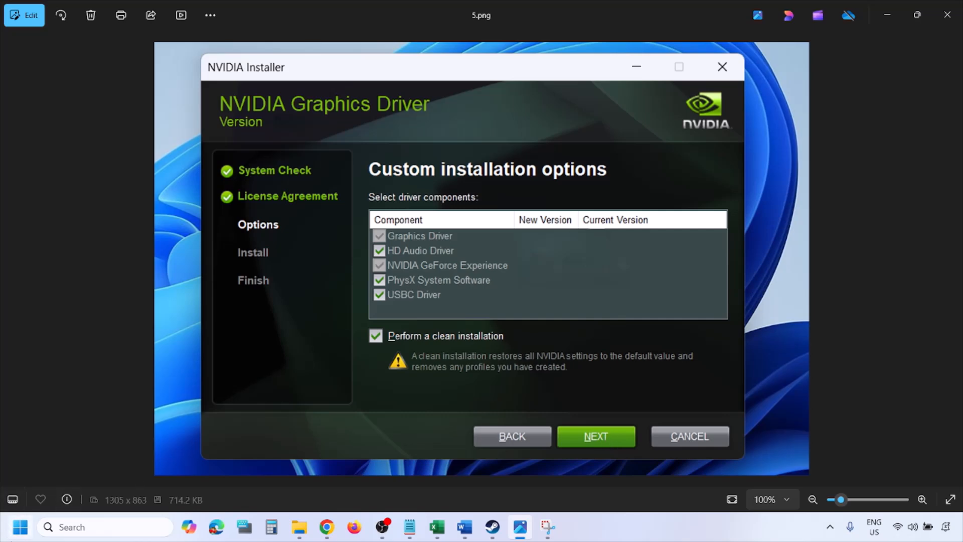
- Show the Restart option among the Windows power options without restarting, and dismiss them
click(20, 527)
click(372, 489)
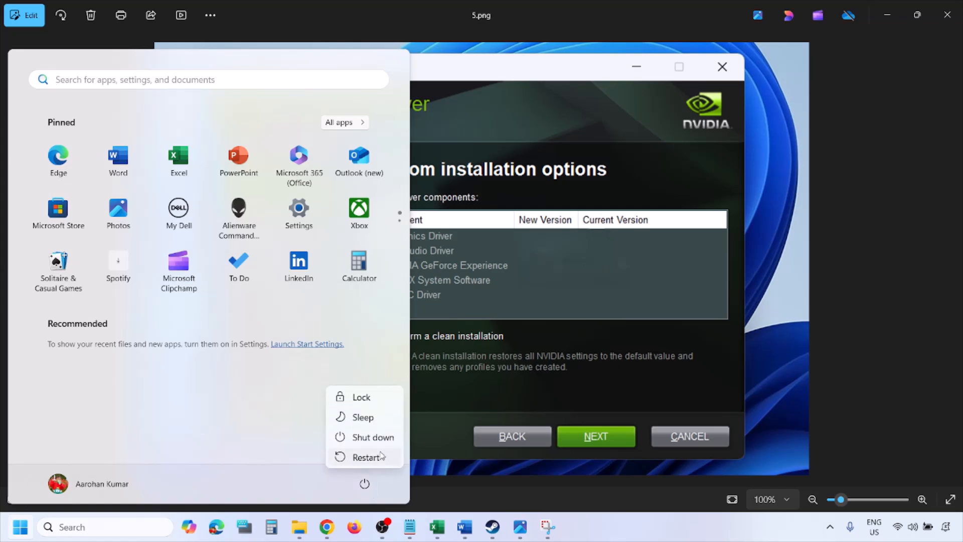
key(Escape)
key(Escape)
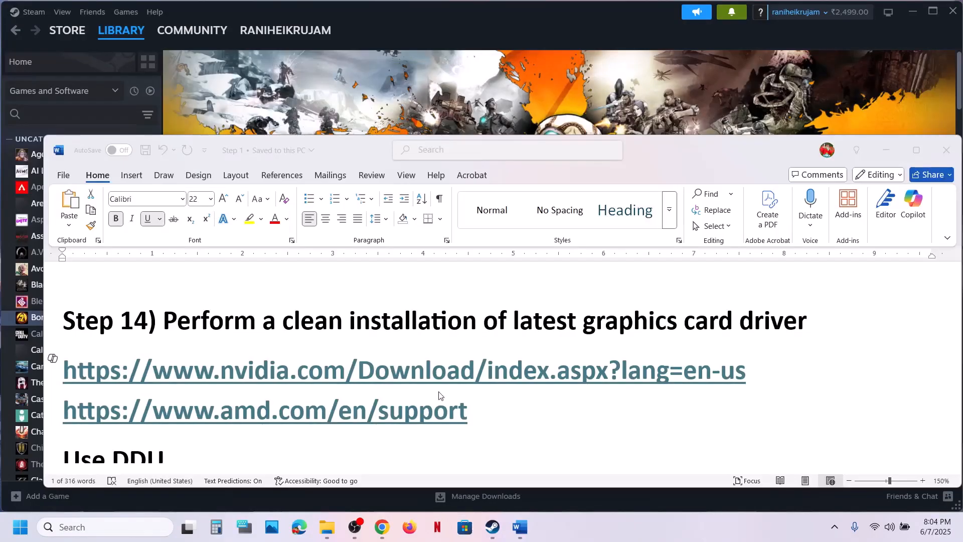
- In the Word document, go to the "Use DDU" line below the driver links and highlight DDU
scroll(424, 393, down, 3)
click(189, 368)
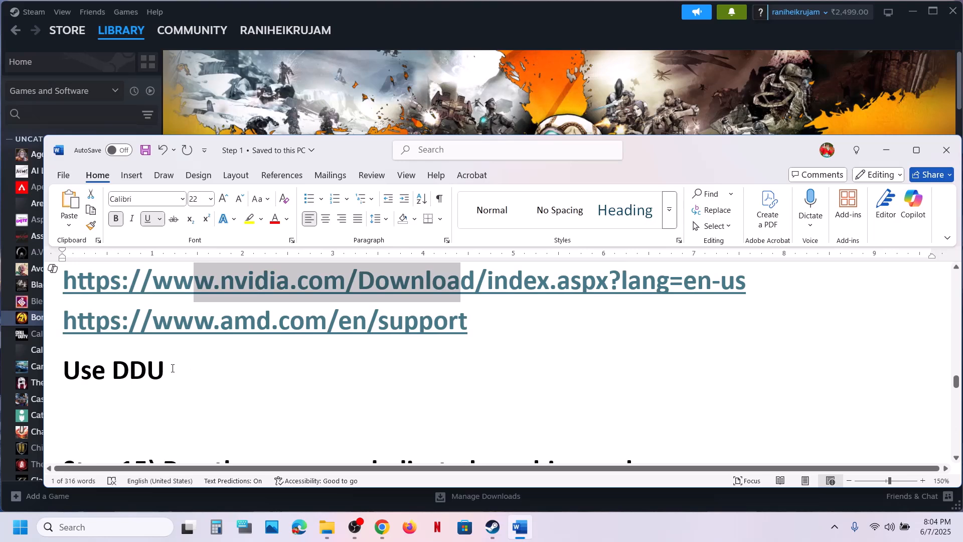
drag(172, 366, 131, 370)
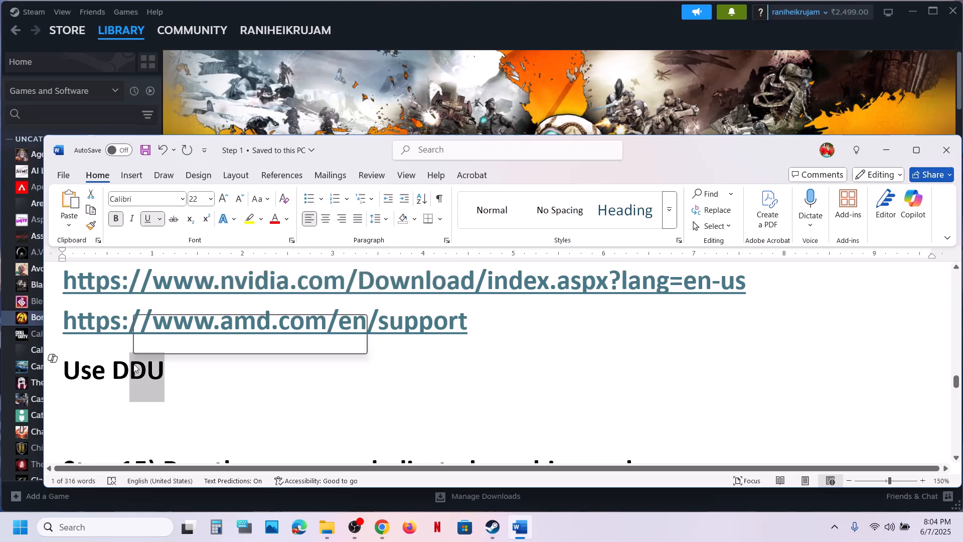
- Search Windows for Display Driver Uninstaller, launch it and allow it to make changes to the device
click(124, 527)
text(is)
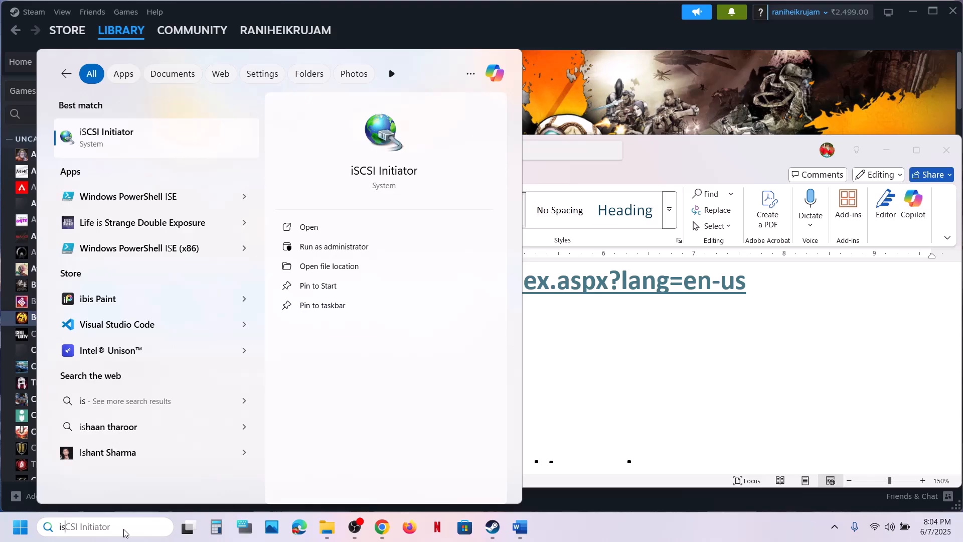
key(BackSpace)
key(BackSpace)
text(isplay)
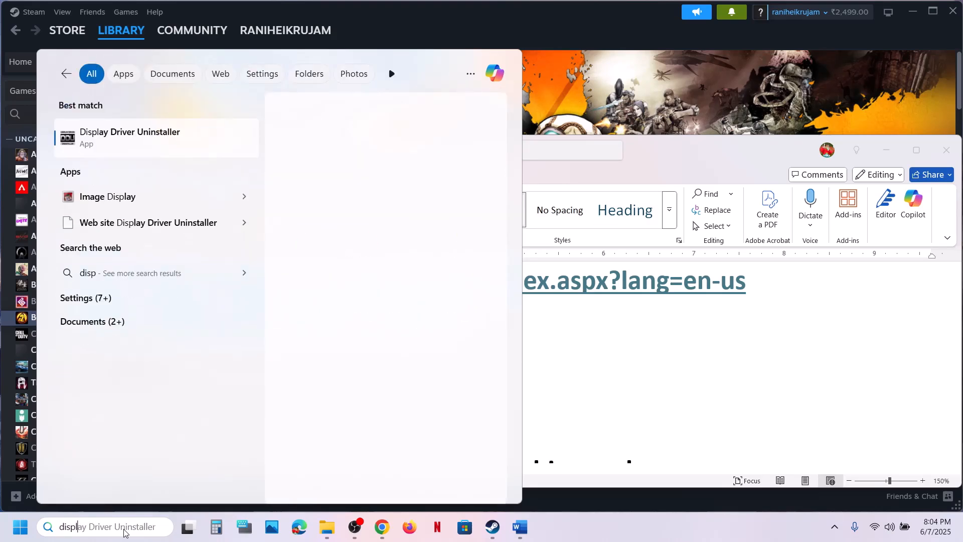
click(138, 152)
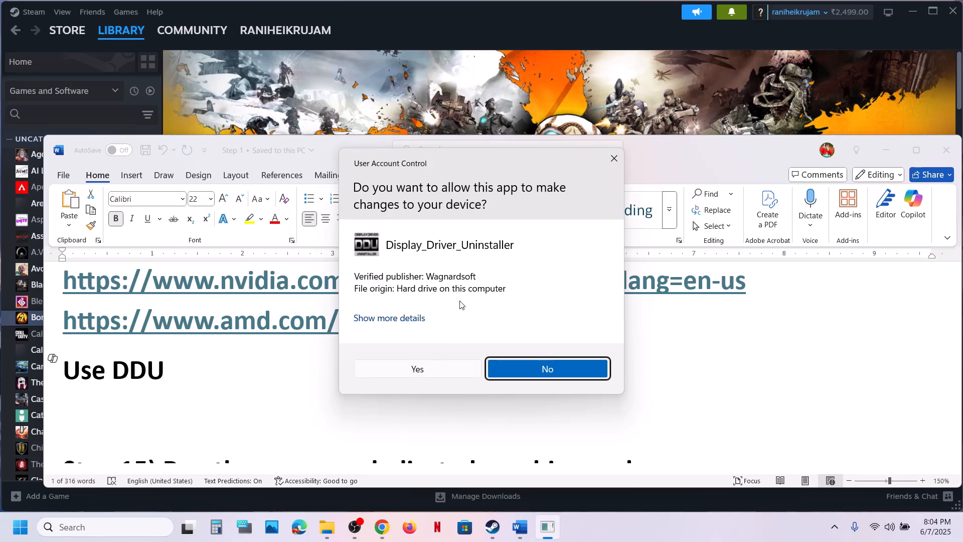
click(436, 374)
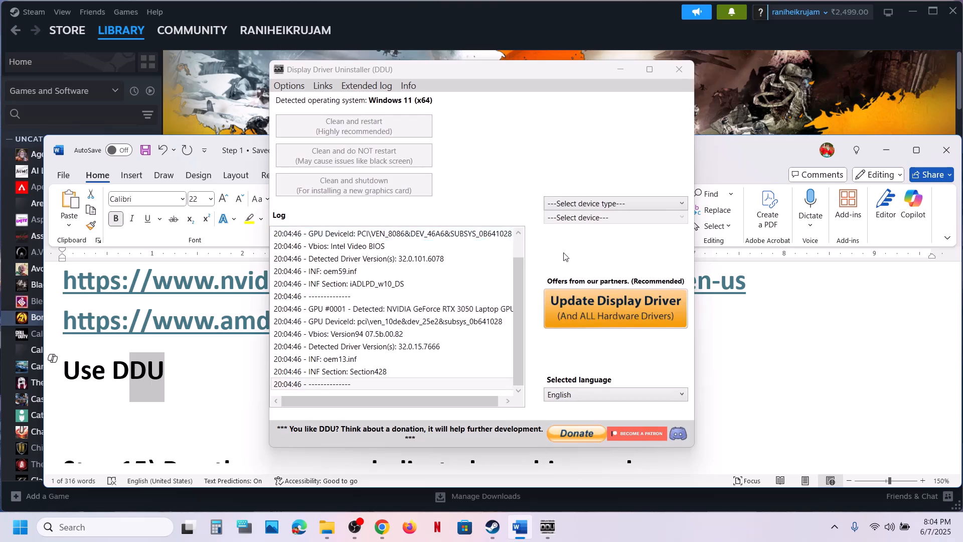
- Choose GPU as the device type and NVIDIA as the device in Display Driver Uninstaller, and close it without cleaning
click(552, 308)
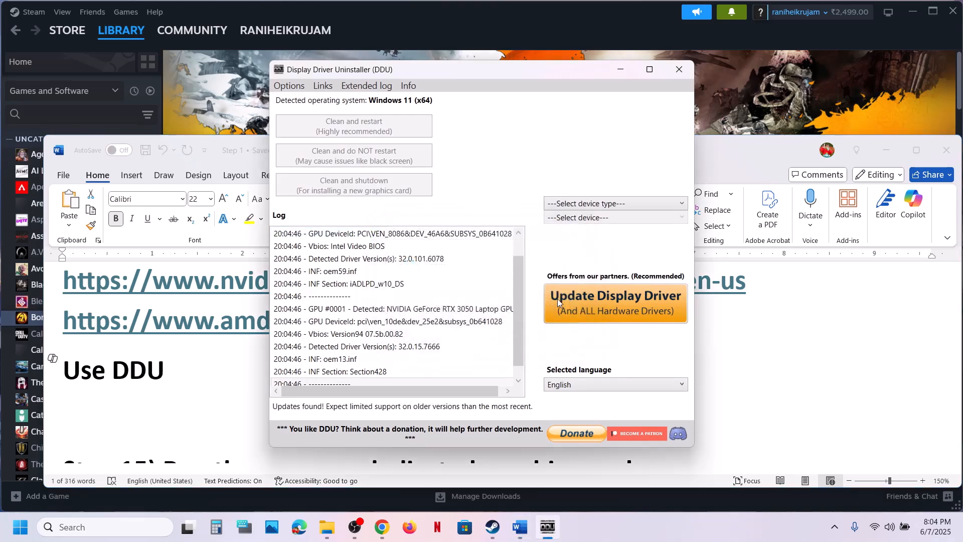
click(569, 311)
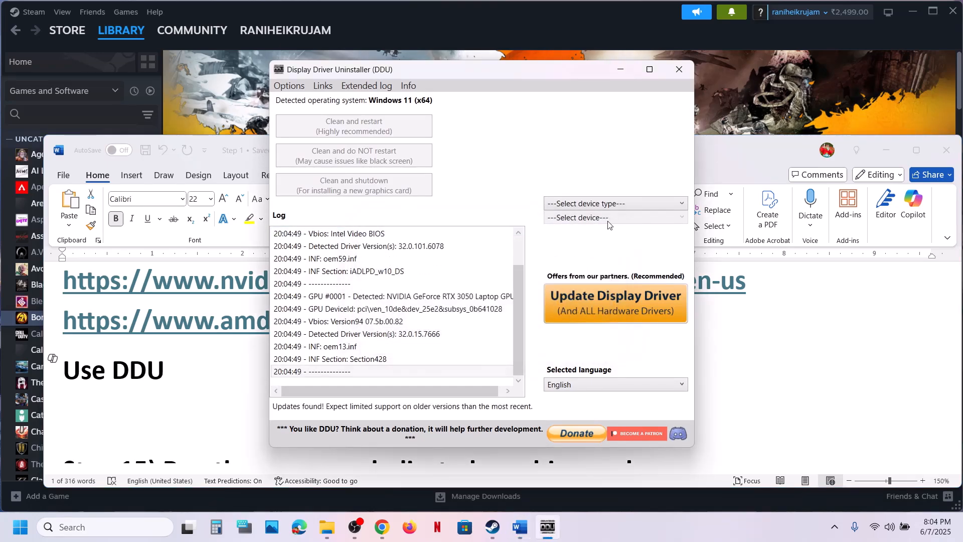
click(598, 203)
click(582, 243)
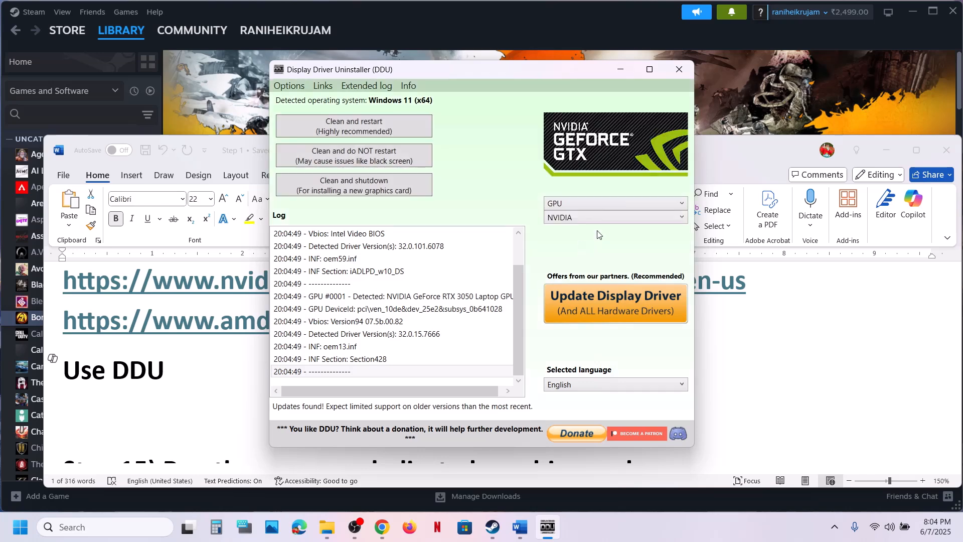
click(596, 219)
click(594, 240)
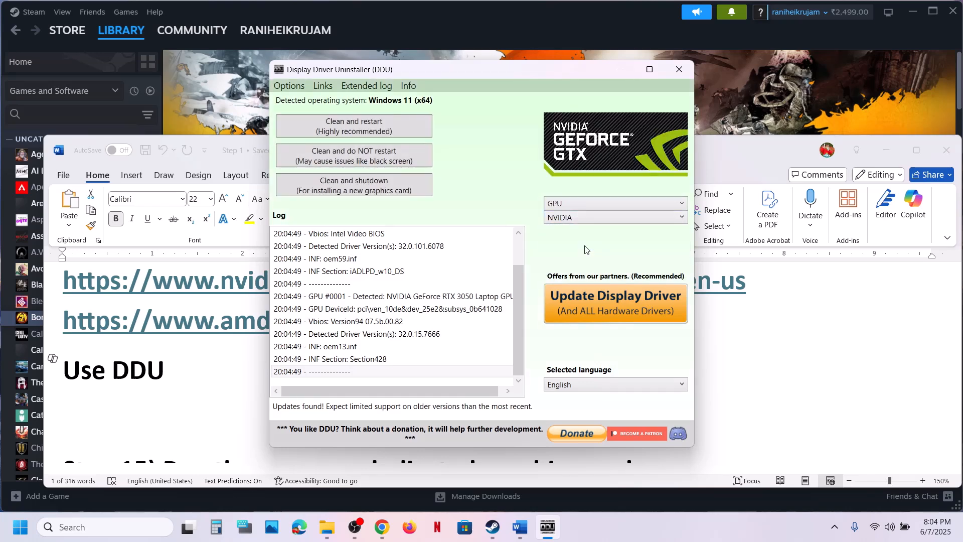
click(588, 217)
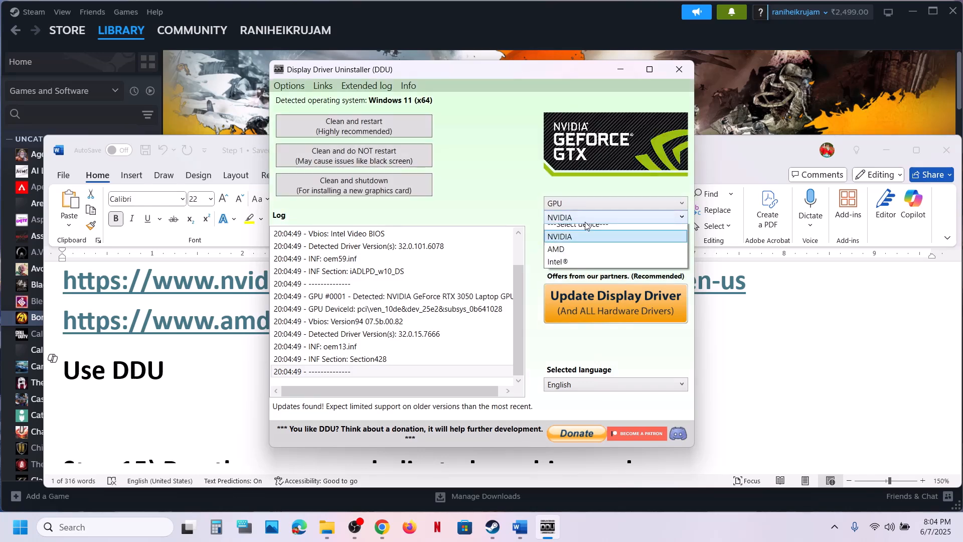
click(502, 200)
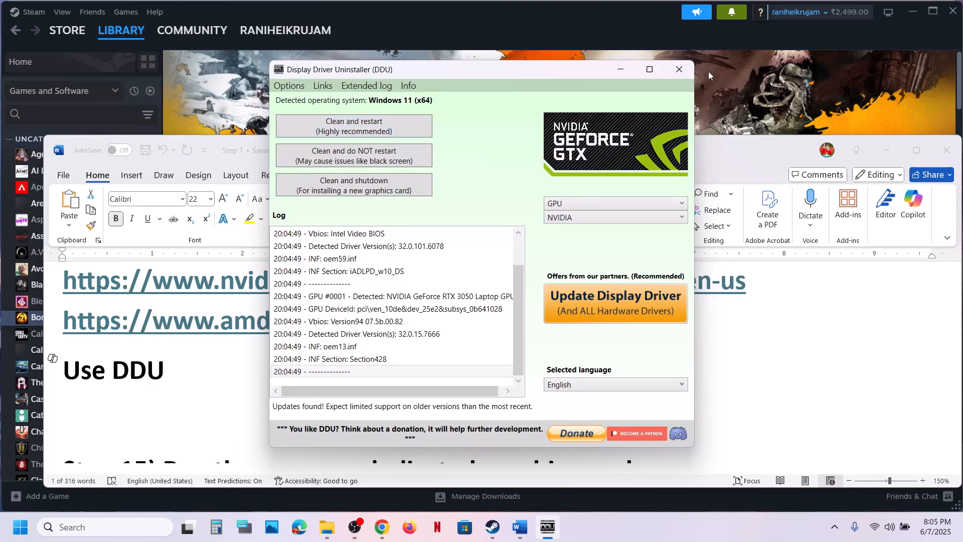
click(679, 69)
- Return to the Step 14 links in the Word document and highlight the NVIDIA and AMD addresses
scroll(386, 343, up, 1)
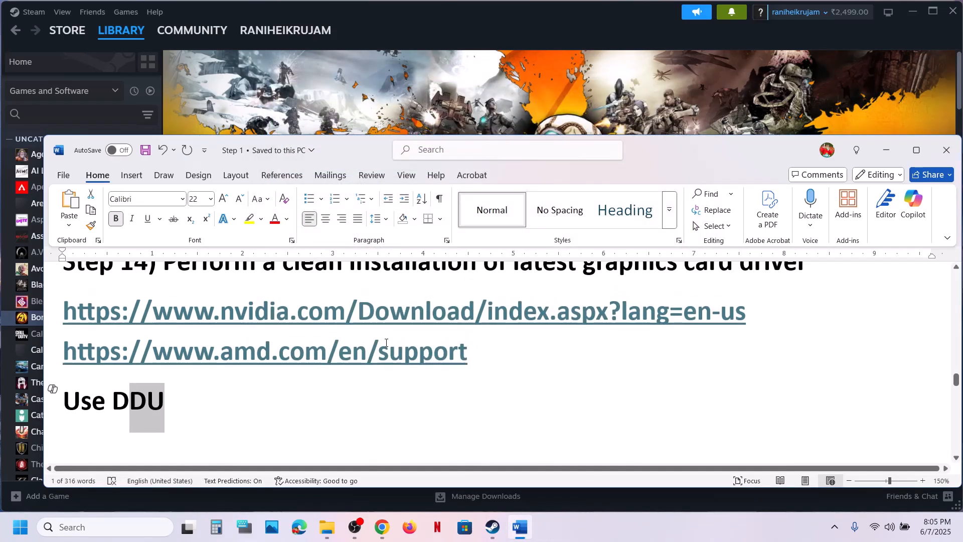
drag(195, 315, 396, 323)
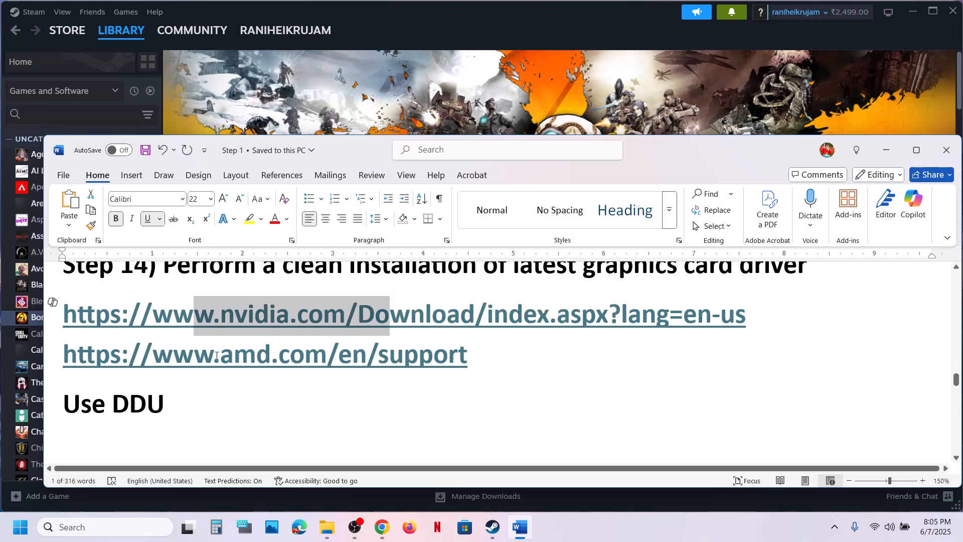
drag(212, 355, 389, 355)
drag(247, 308, 438, 347)
- Copy the word "graphics" from Step 15 in the Word document and search Windows with it to open Graphics settings
scroll(438, 348, down, 1)
scroll(438, 348, down, 2)
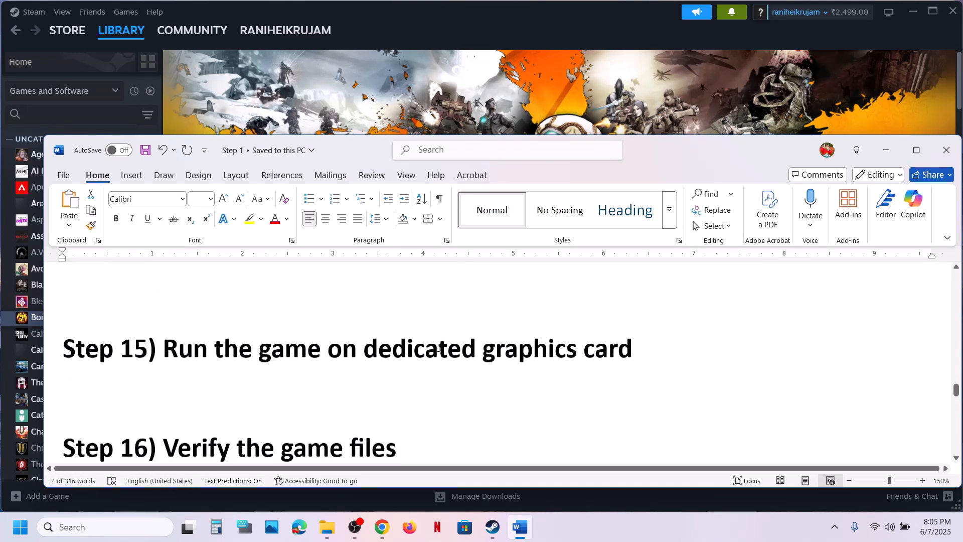
double_click(498, 343)
key(ctrl+c)
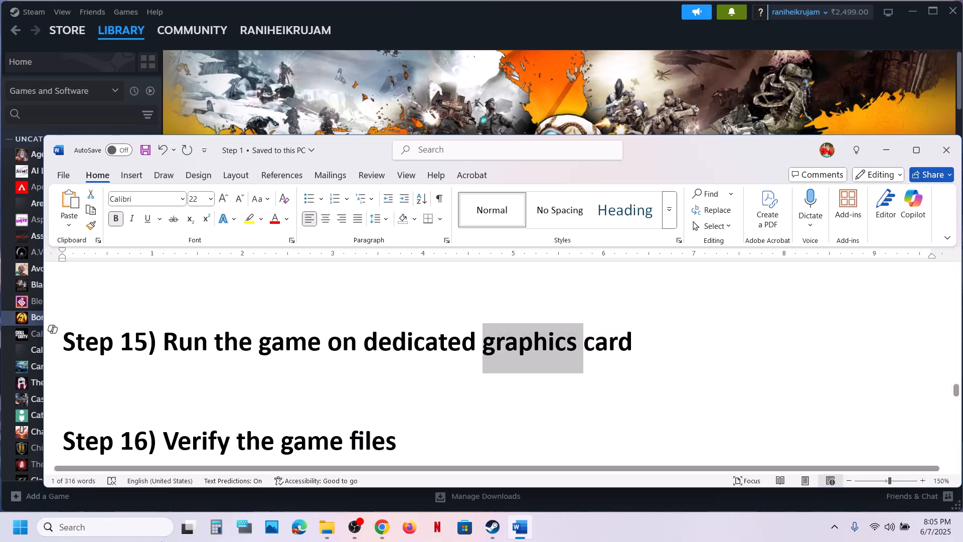
click(132, 534)
key(ctrl+v)
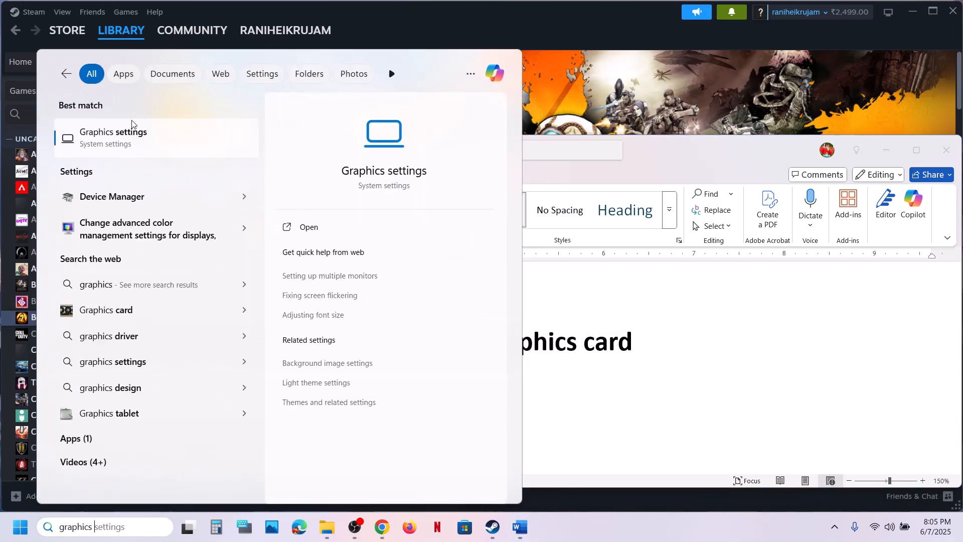
click(129, 136)
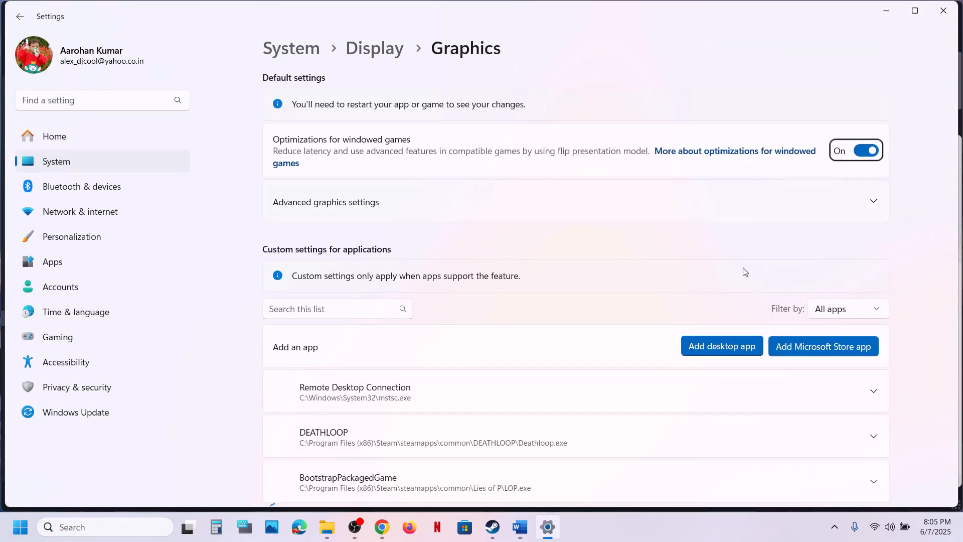
- Add the Borderlands2 application from the Borderlands 2\Binaries\Win32 folder as a desktop app in the custom graphics settings
click(721, 348)
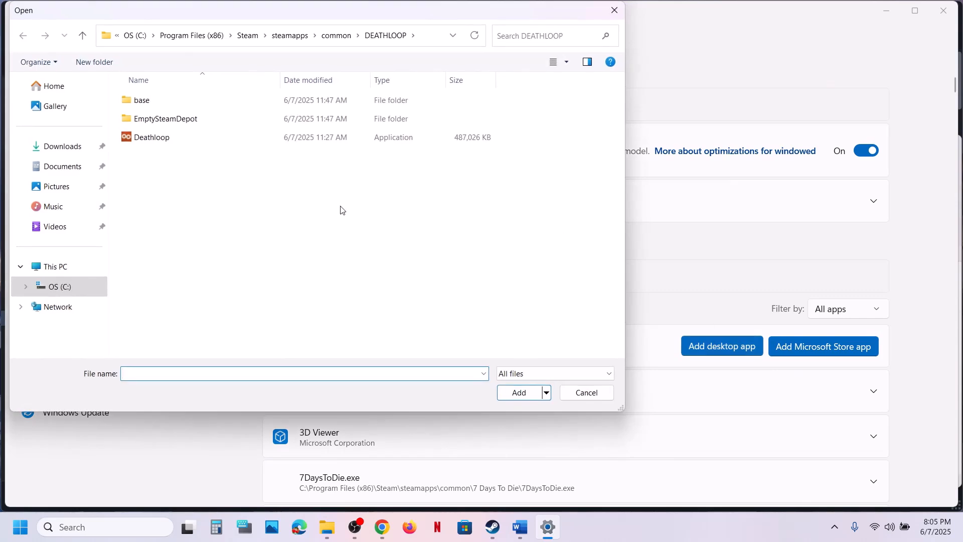
click(336, 35)
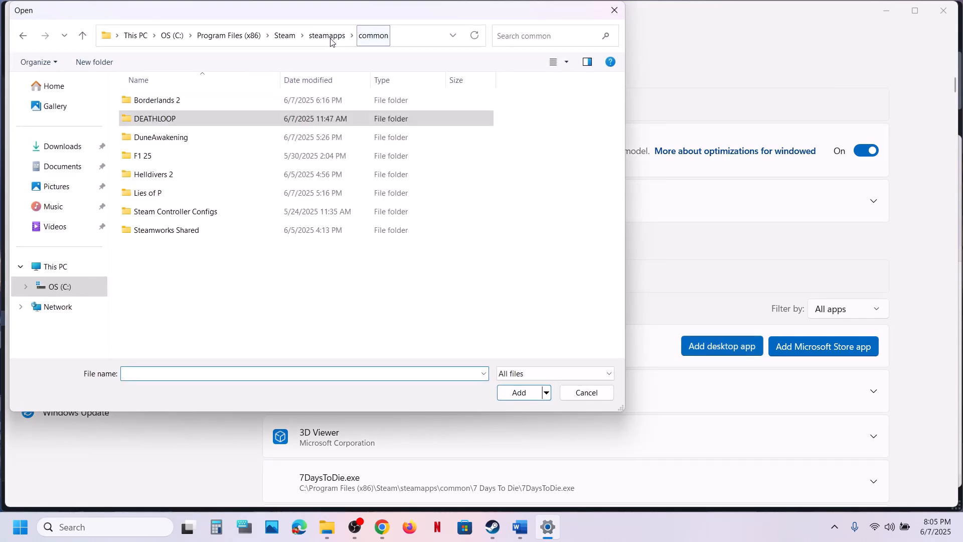
double_click(207, 104)
click(149, 102)
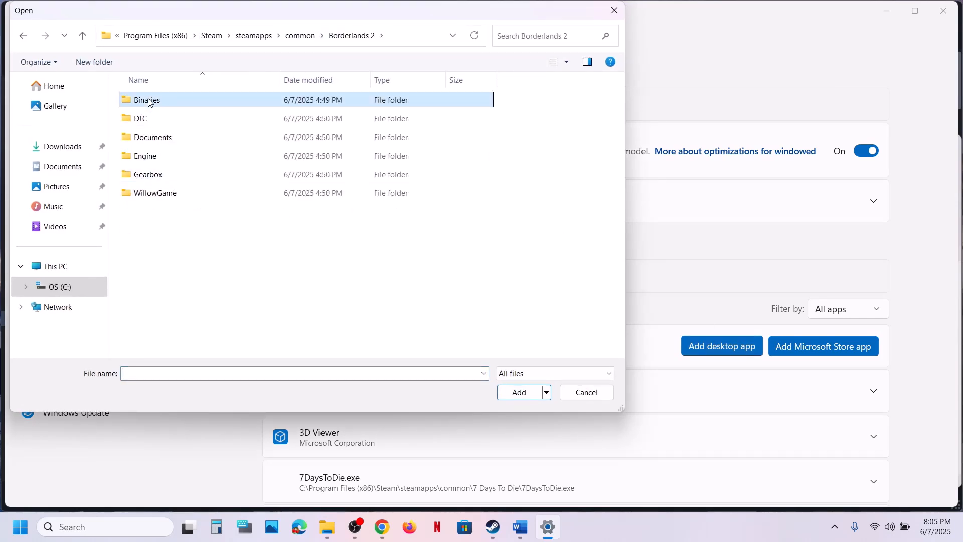
double_click(148, 101)
double_click(150, 117)
scroll(169, 322, down, 1)
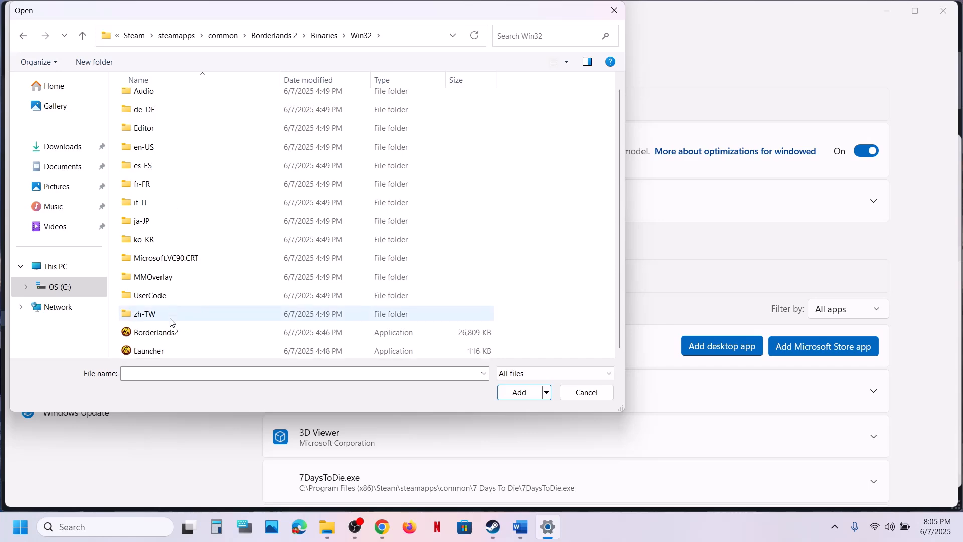
click(168, 333)
click(515, 392)
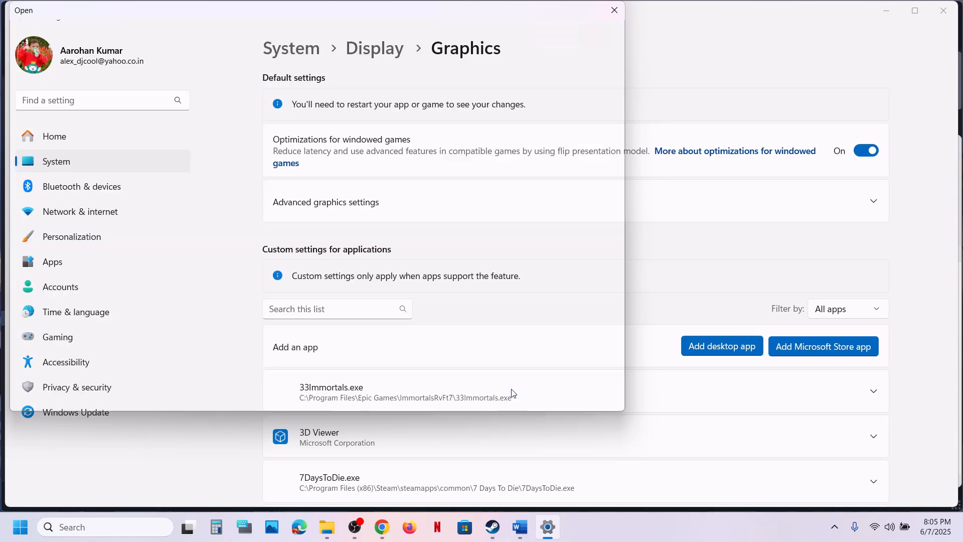
- Set the GPU preference of Borderlands 2 to High Performance (NVIDIA GeForce RTX 3050 Laptop GPU) and close the graphics settings
scroll(451, 377, down, 15)
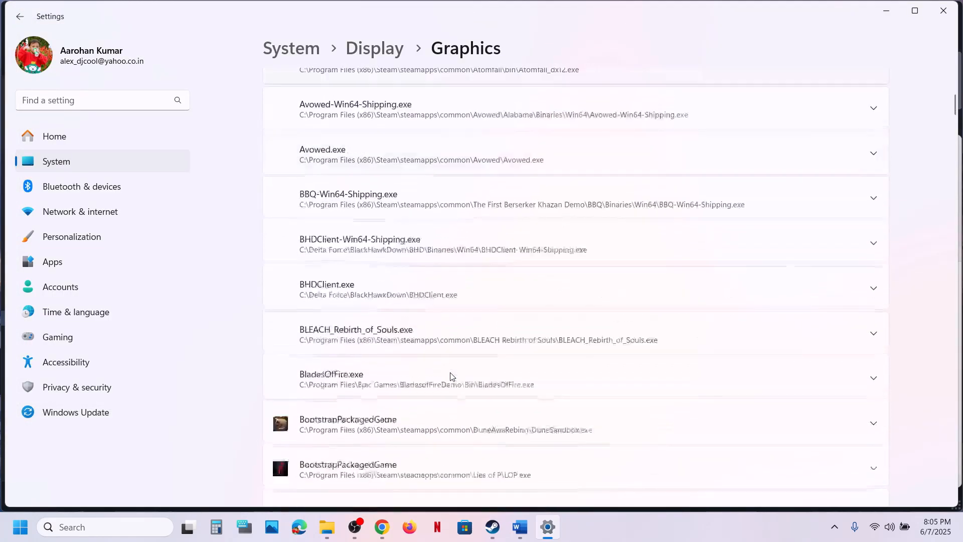
click(379, 400)
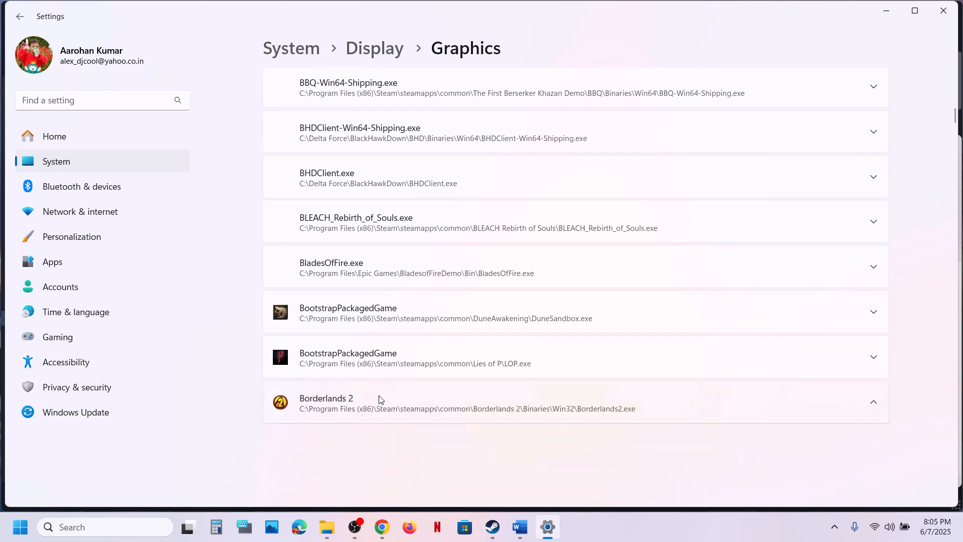
scroll(379, 400, down, 3)
click(779, 294)
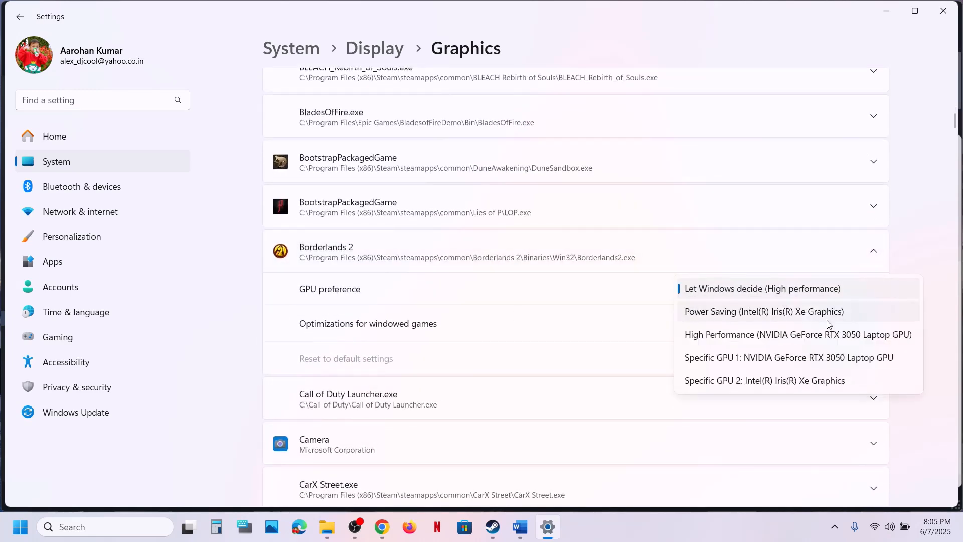
click(772, 335)
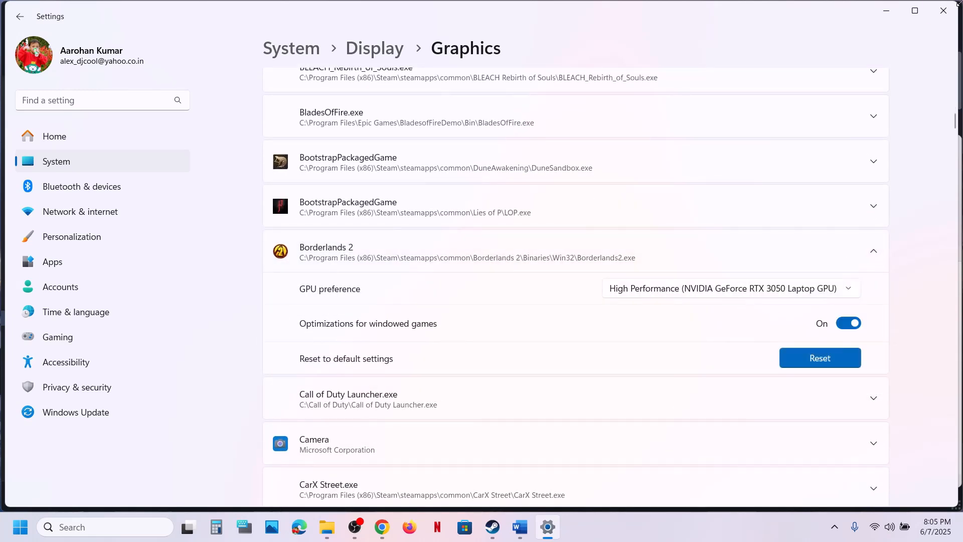
click(943, 10)
- Switch to Steam, view the file verification option under Installed Files in the Borderlands 2 properties, and close the properties
scroll(489, 277, down, 1)
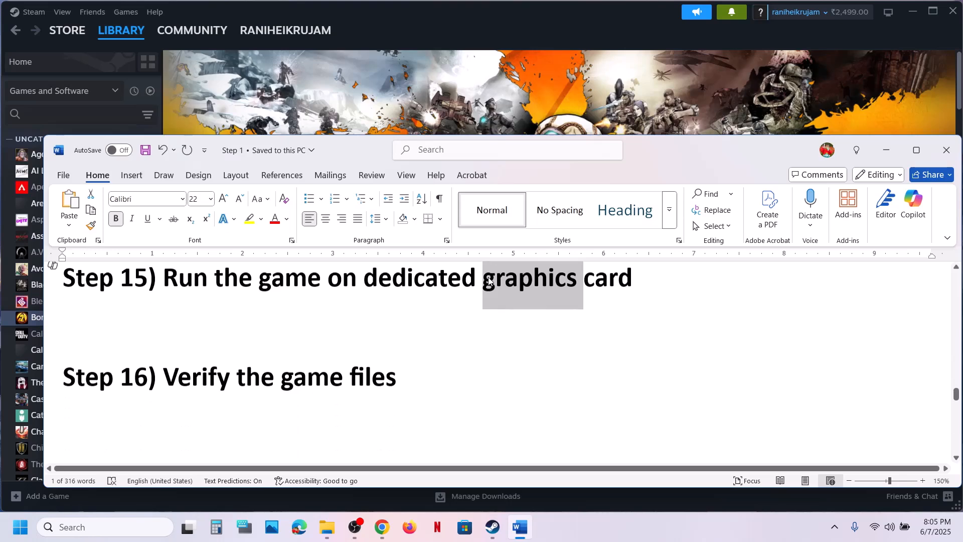
click(457, 96)
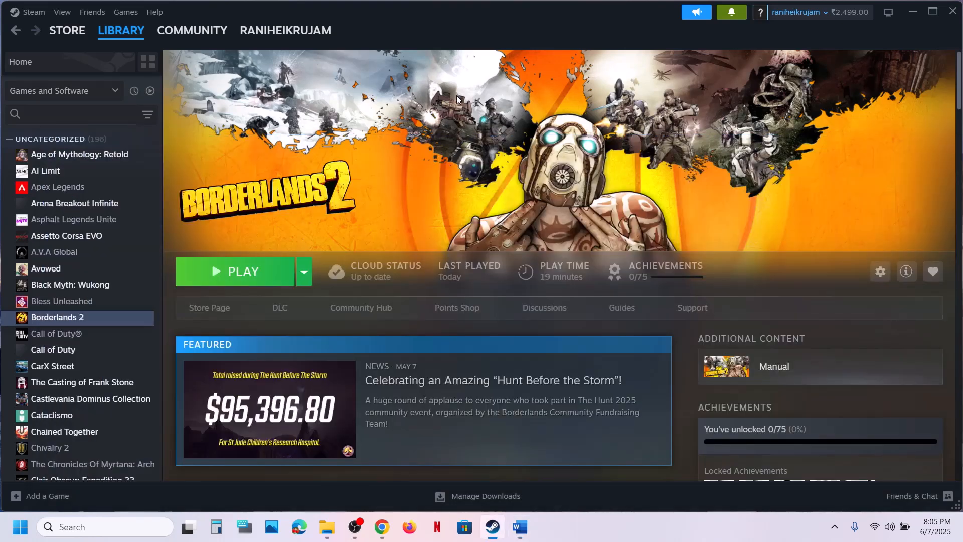
right_click(78, 317)
click(122, 415)
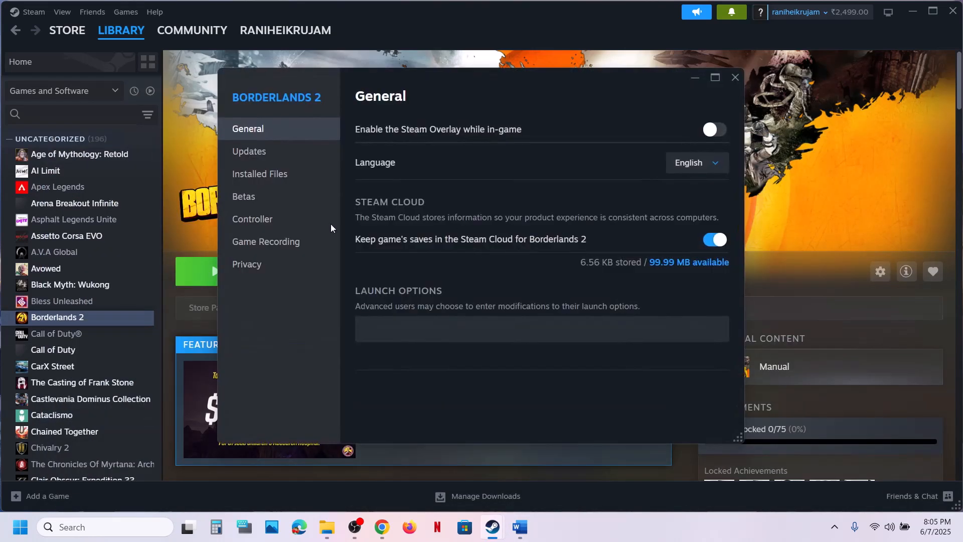
click(280, 184)
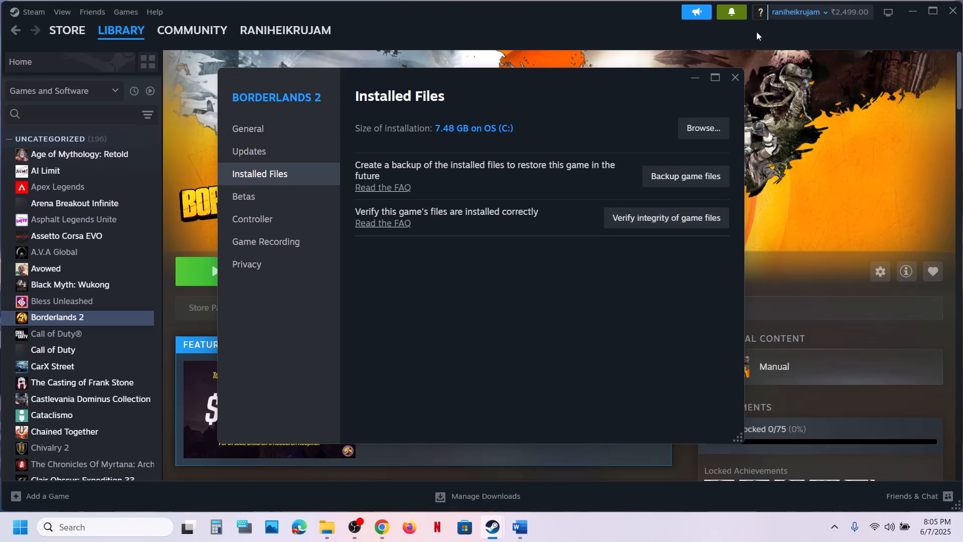
click(736, 77)
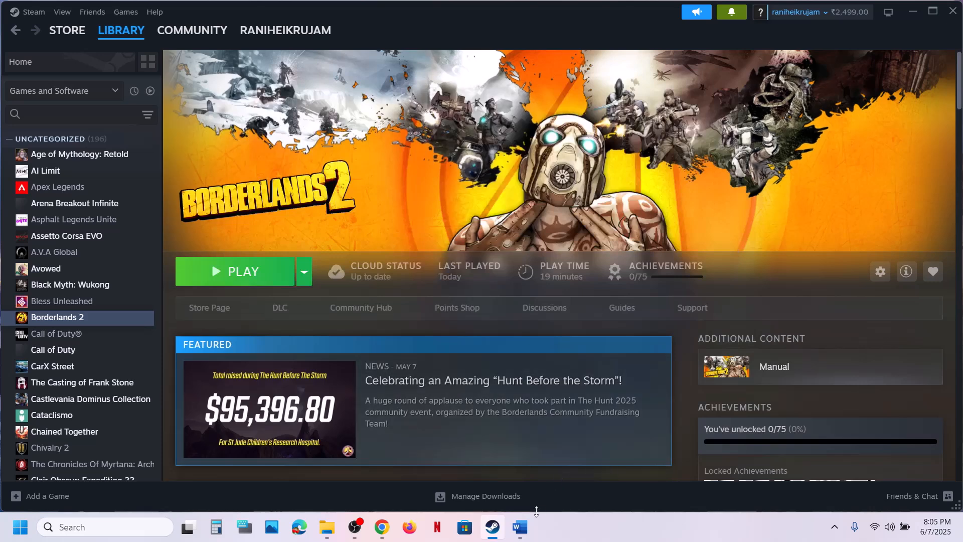
- Return to the Word document and highlight the Step 17 advice on not overclocking and closing MSI Afterburner/Rivatuner
click(522, 528)
scroll(439, 415, down, 5)
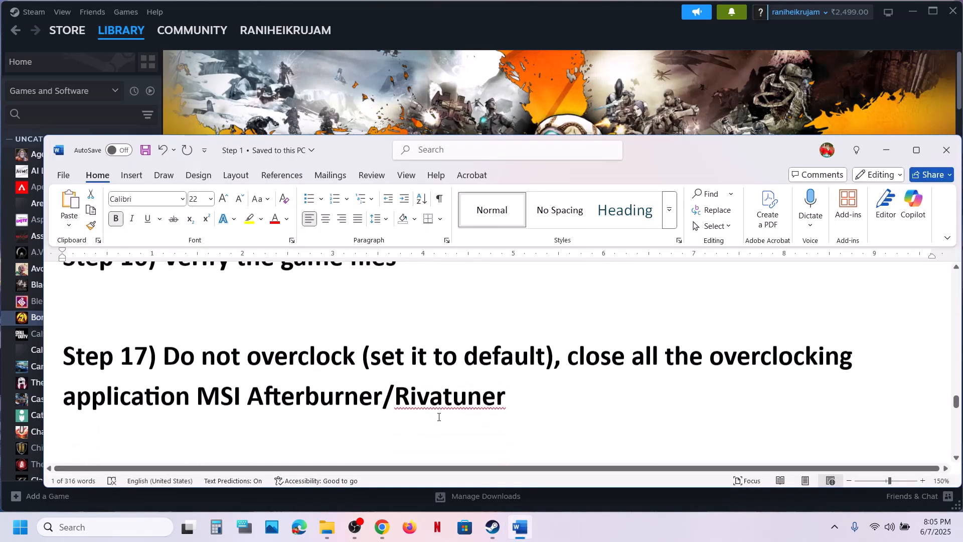
drag(164, 354, 504, 354)
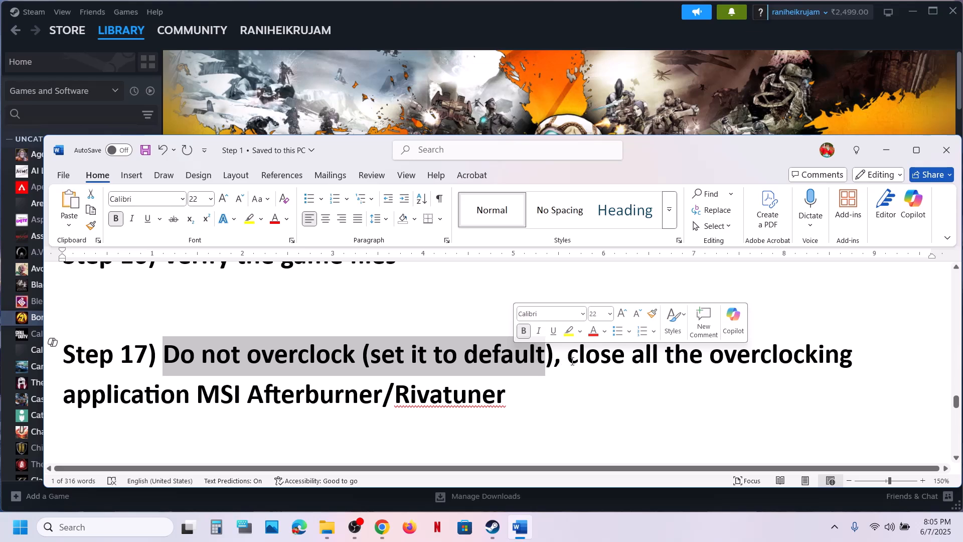
drag(568, 355, 506, 394)
click(459, 393)
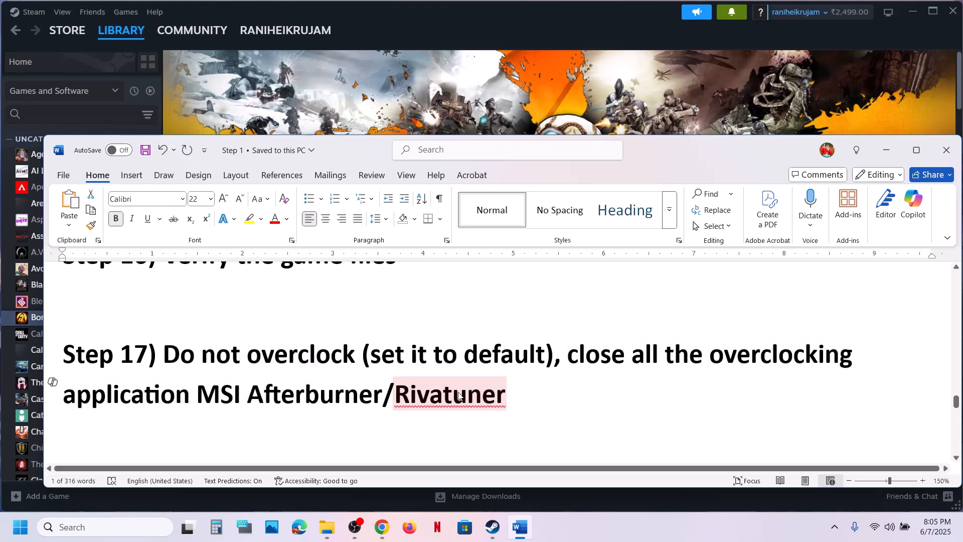
click(554, 355)
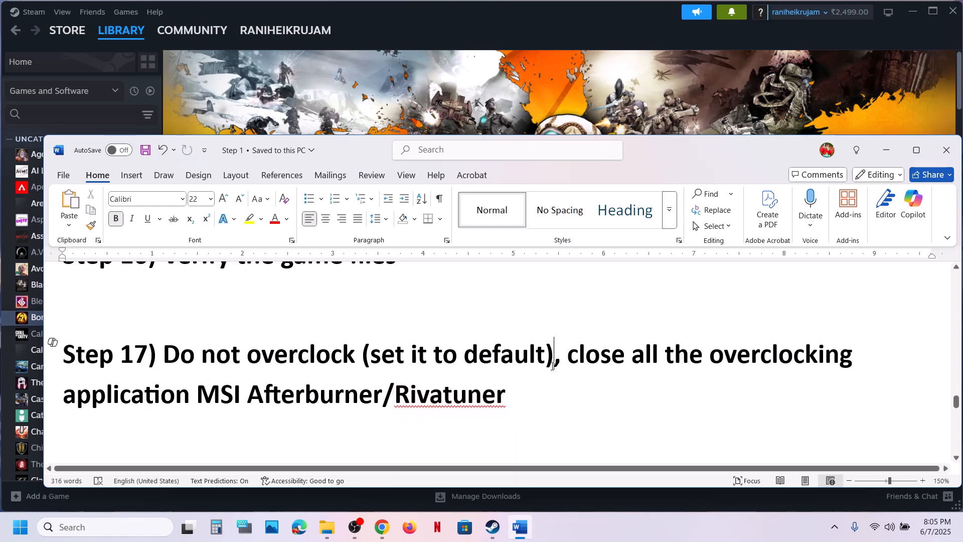
- Highlight "the Virtual memory" in Step 18 of the Word document and return to the Steam window
scroll(553, 366, down, 2)
scroll(552, 366, down, 1)
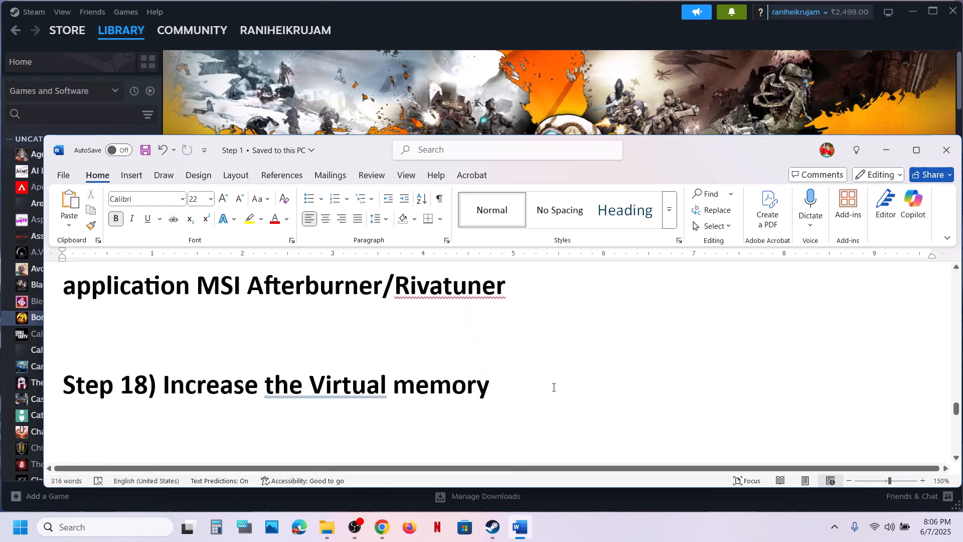
drag(554, 388, 265, 388)
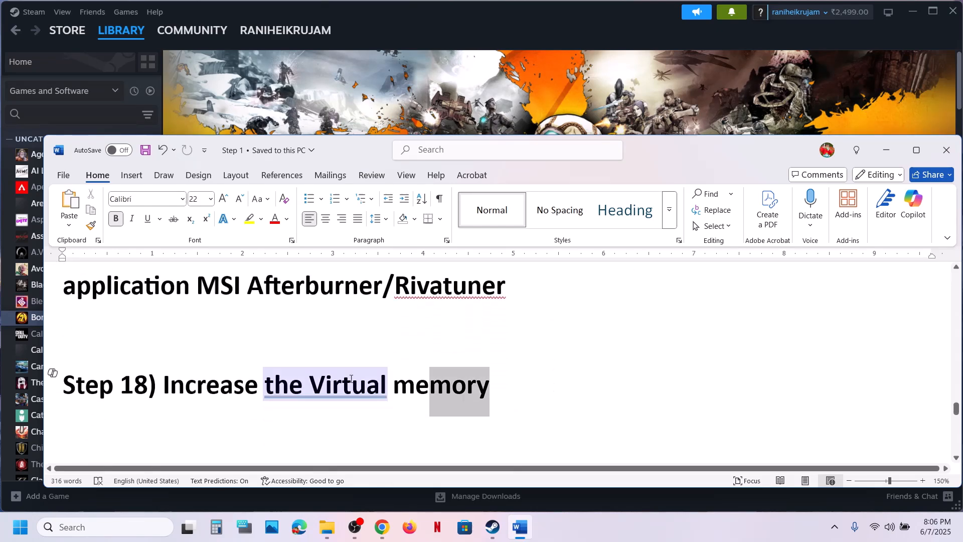
click(623, 74)
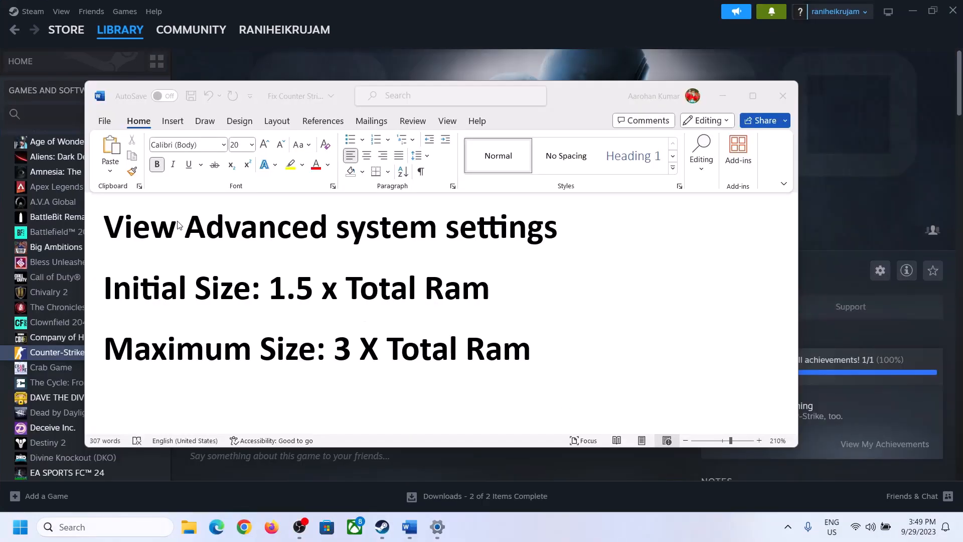
- Copy "View Advanced system settings" from the Word document and search Windows with it to open System Properties
click(117, 232)
drag(124, 233, 536, 238)
key(ctrl+c)
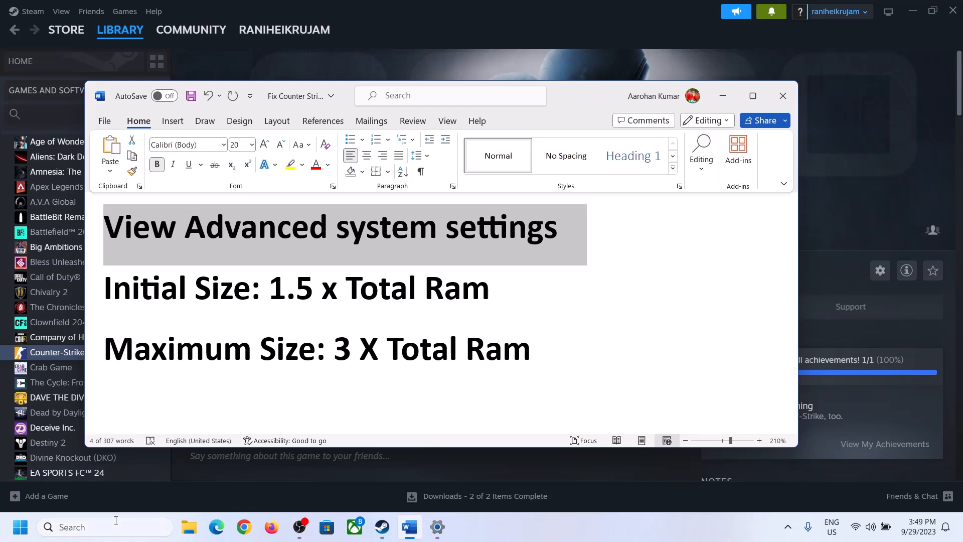
click(115, 527)
key(ctrl+v)
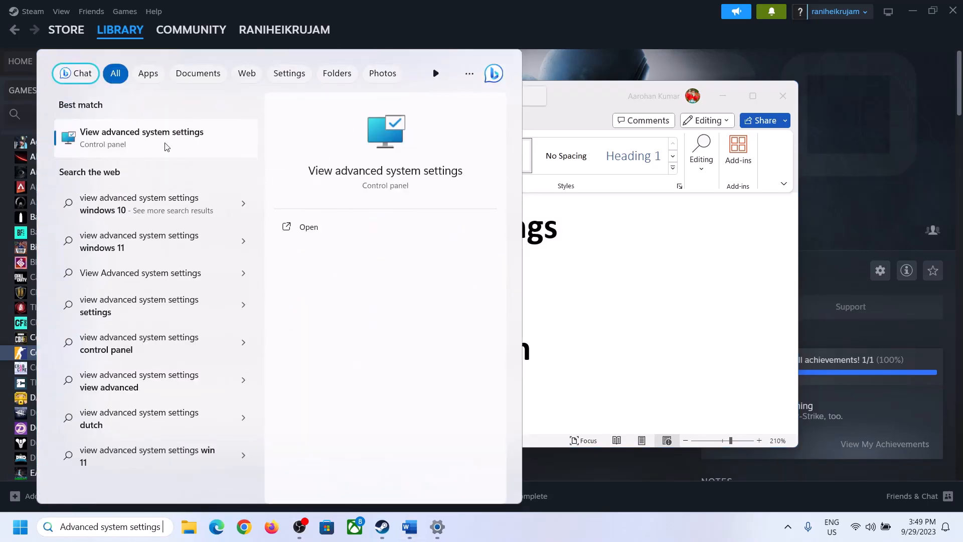
click(135, 146)
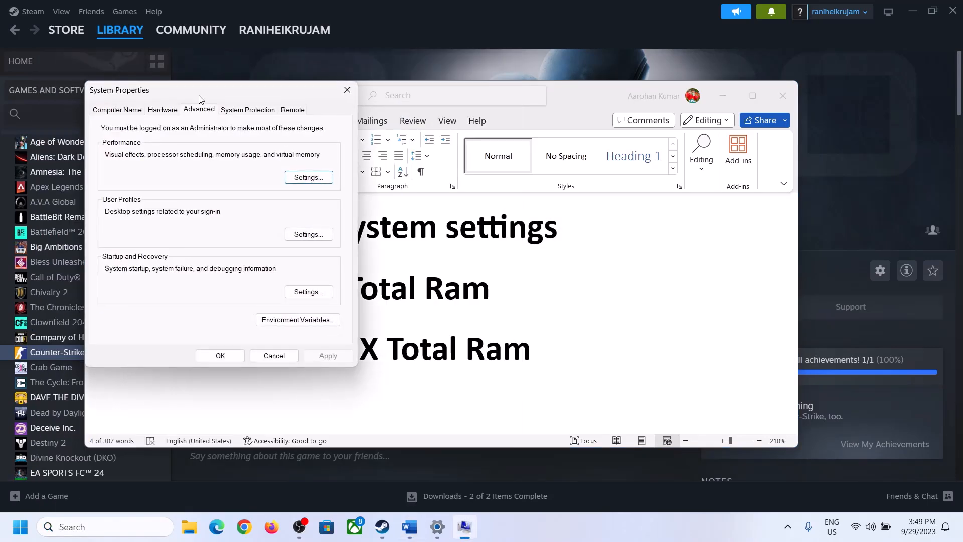
- In the Virtual Memory settings, turn off automatic paging file management and choose a custom size for drive C
drag(201, 96, 429, 168)
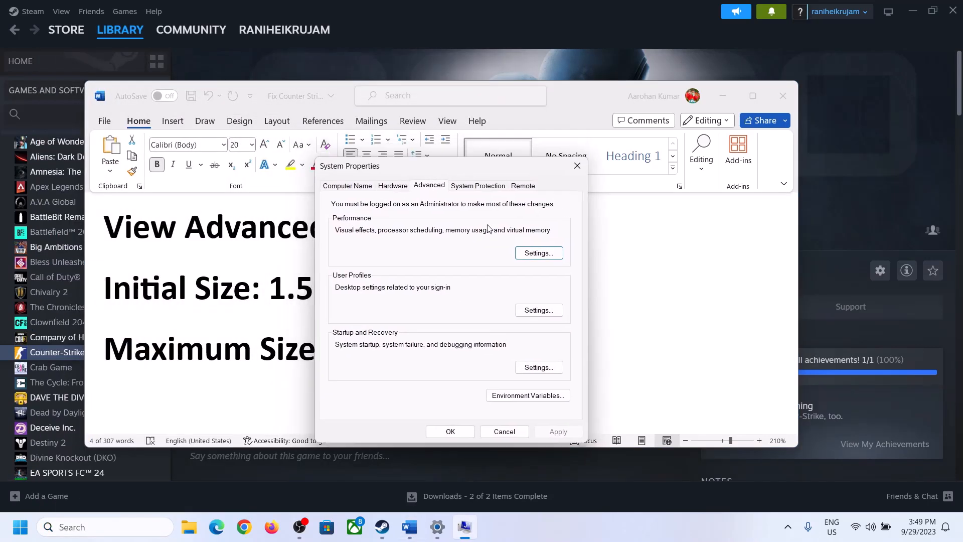
click(540, 254)
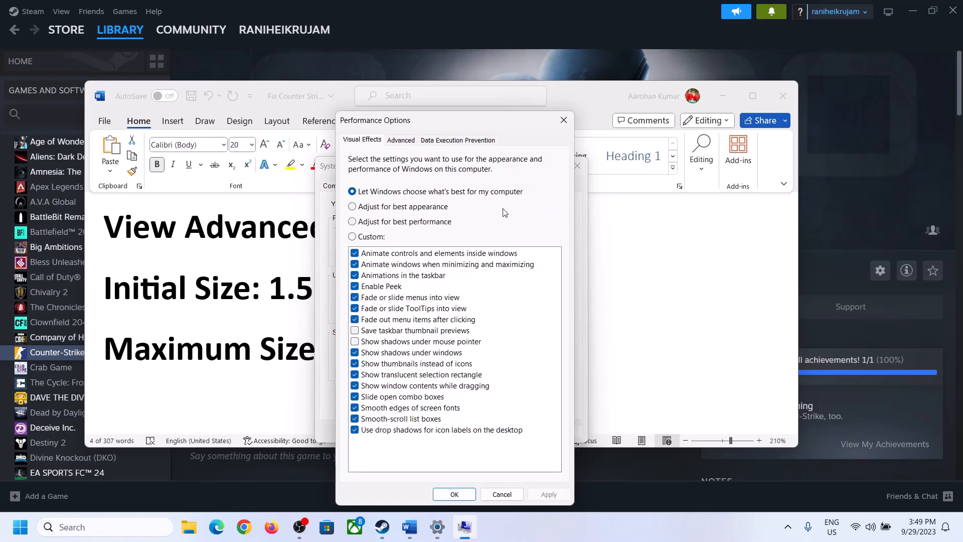
click(401, 141)
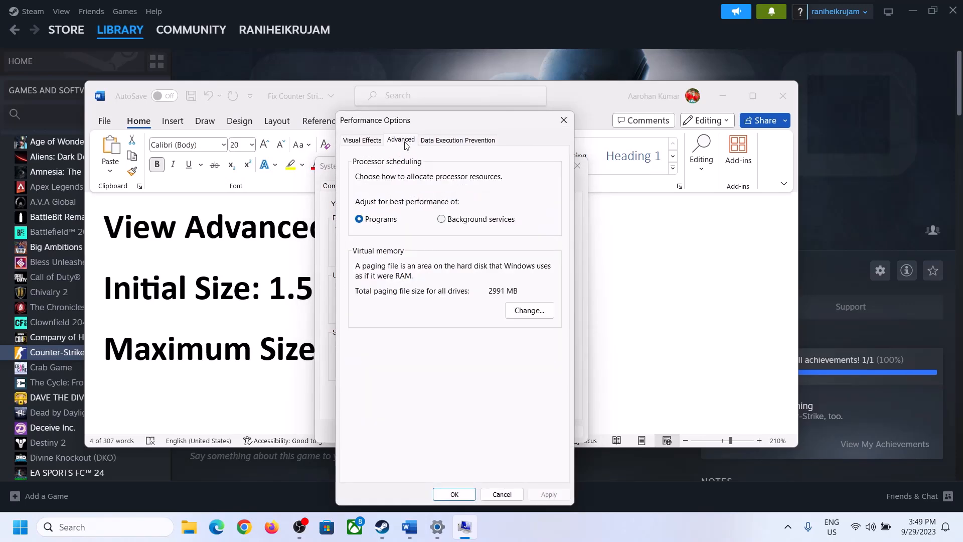
click(530, 310)
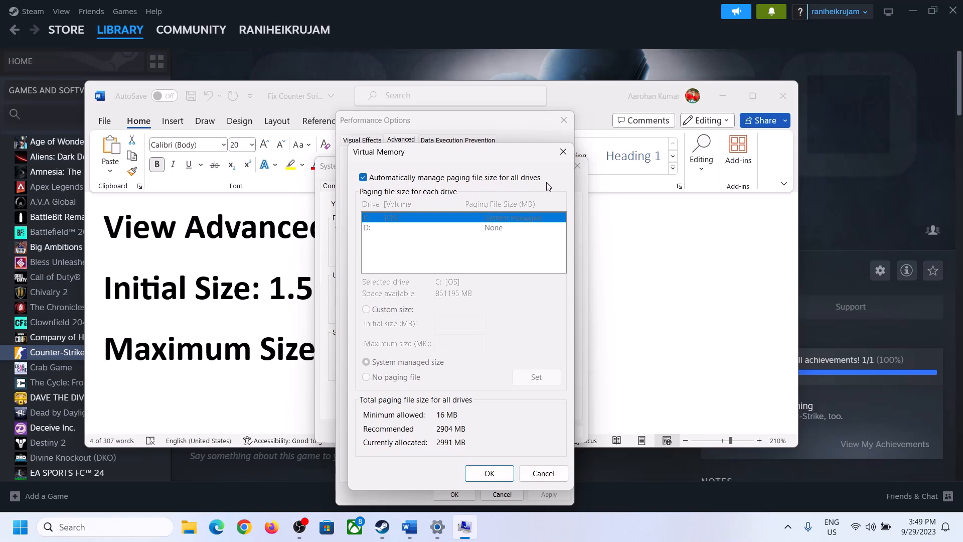
click(363, 177)
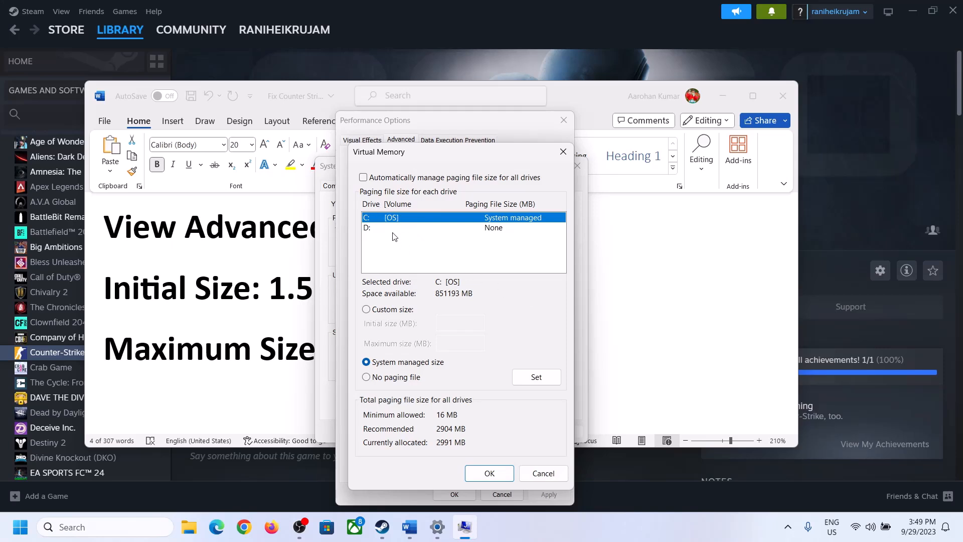
click(367, 311)
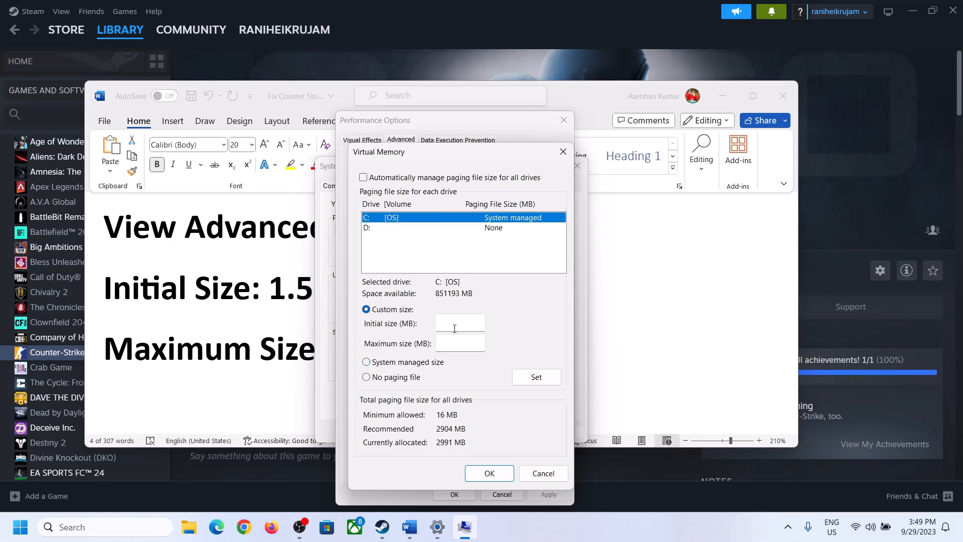
- Highlight the "1.5 x Total Ram" initial size formula in Word and look up the installed RAM on the Settings About page
click(267, 301)
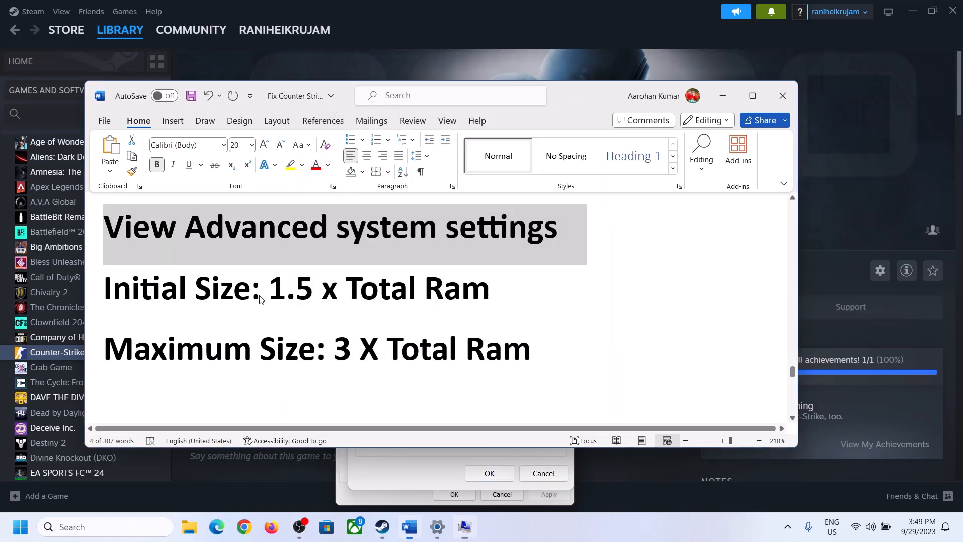
drag(275, 287, 446, 299)
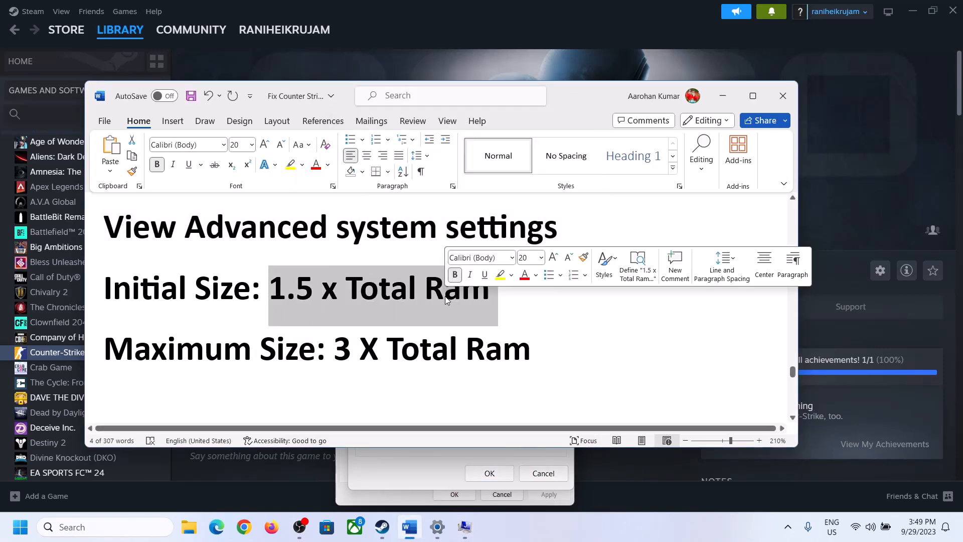
click(438, 527)
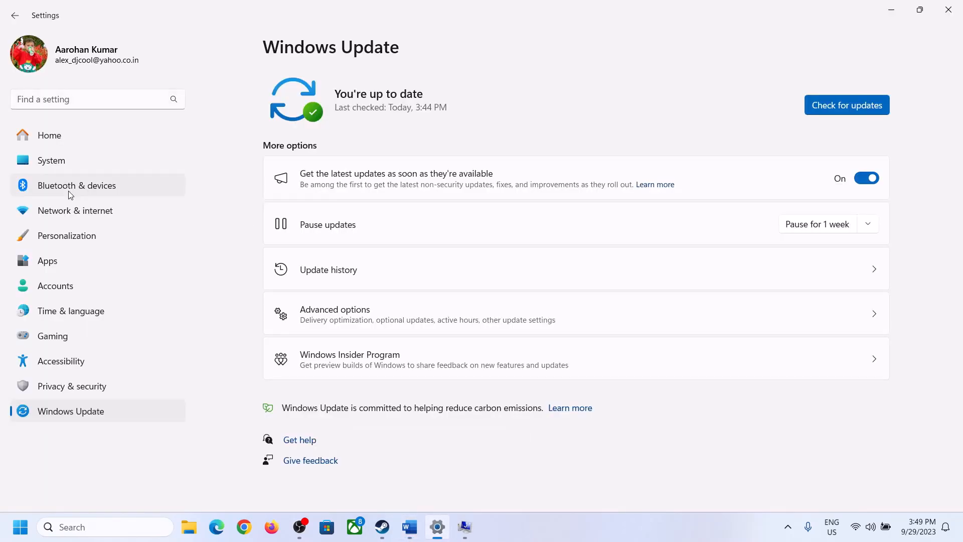
click(48, 160)
scroll(355, 362, down, 5)
scroll(354, 361, down, 3)
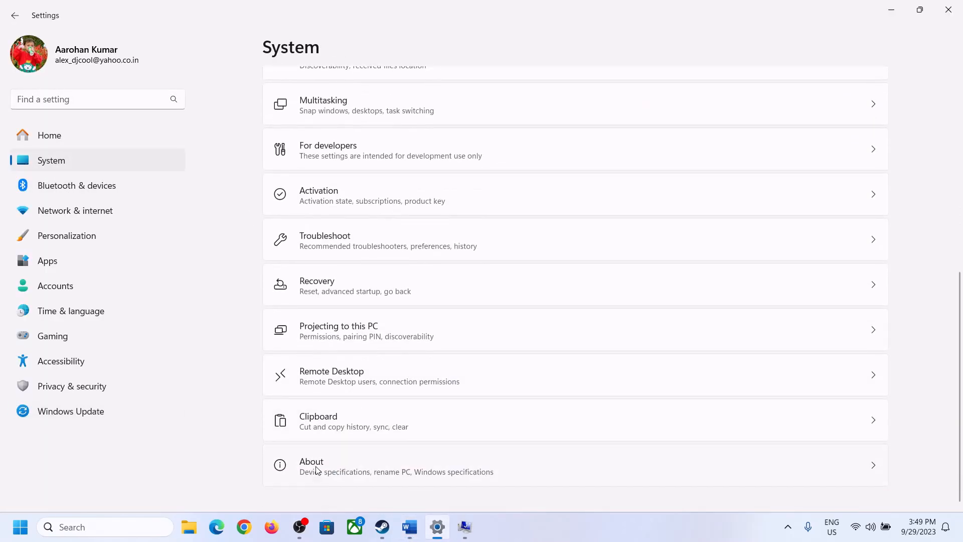
click(317, 477)
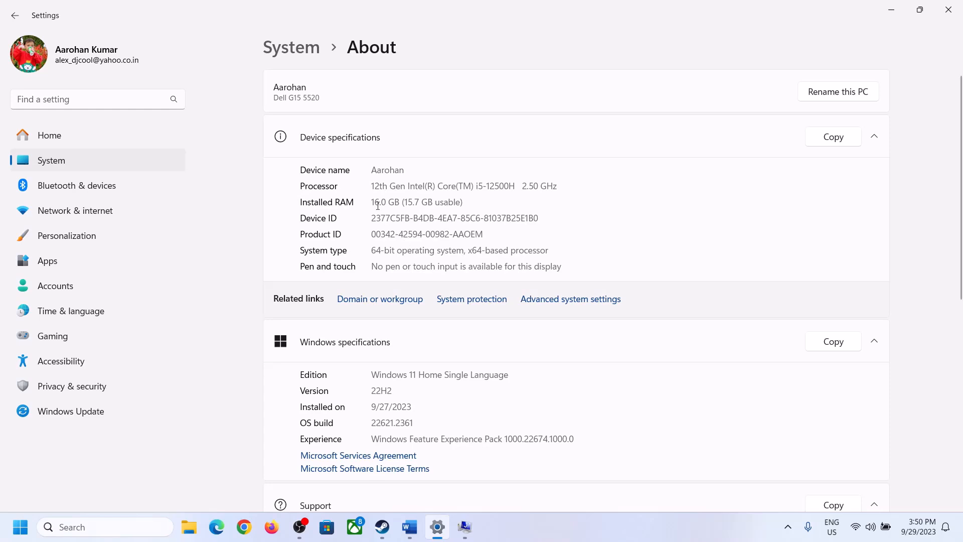
drag(381, 201, 370, 202)
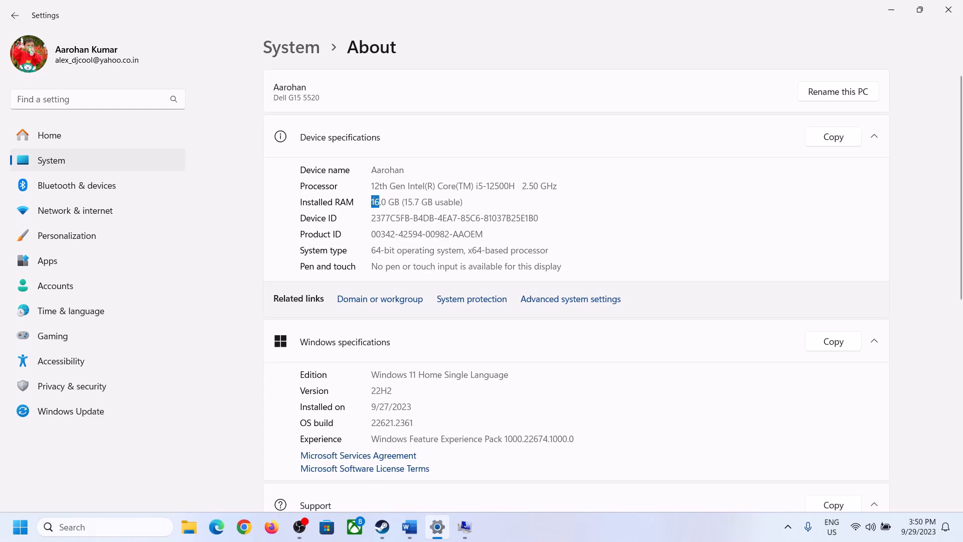
click(379, 201)
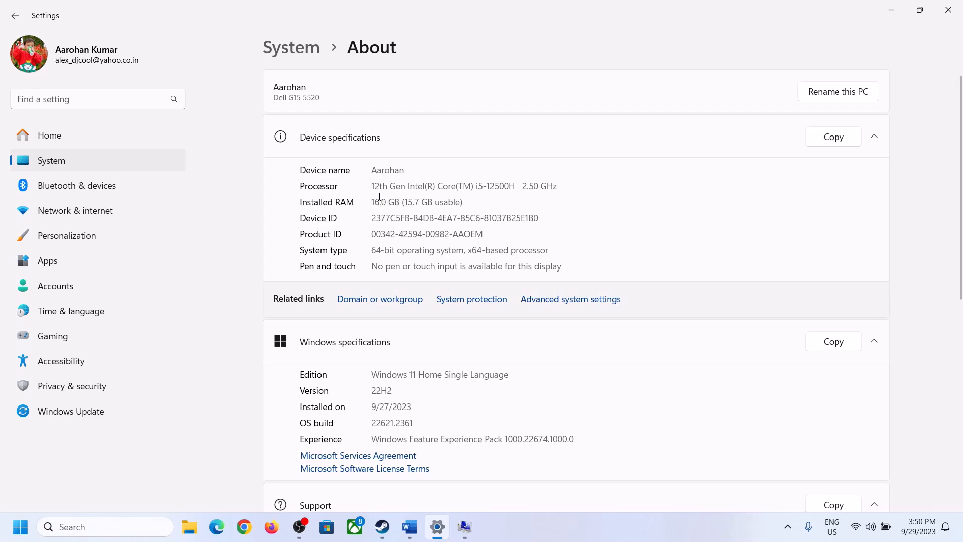
drag(379, 198, 370, 201)
- Launch Calculator with the calc command, place it beside the Virtual Memory dialog and consult the size formulas in Word
click(465, 527)
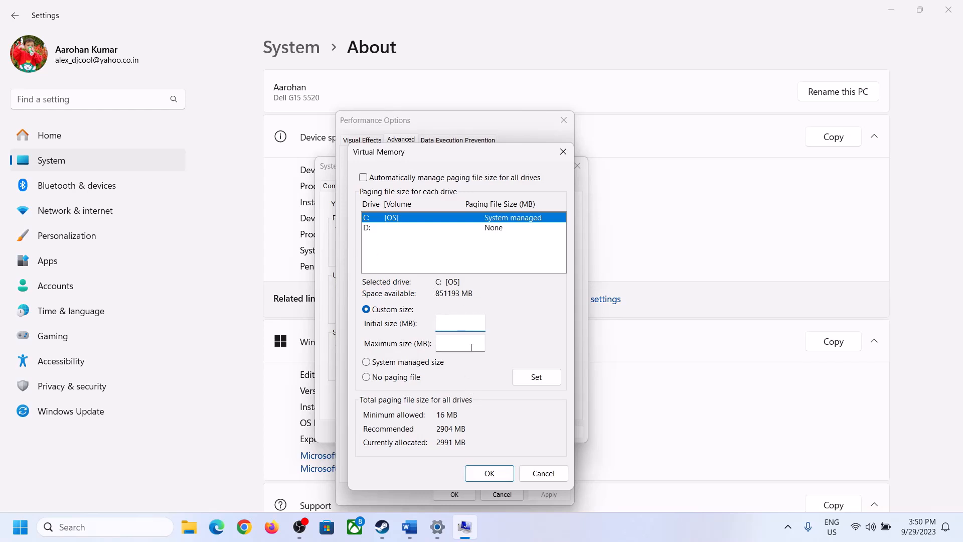
mouse_move(430, 534)
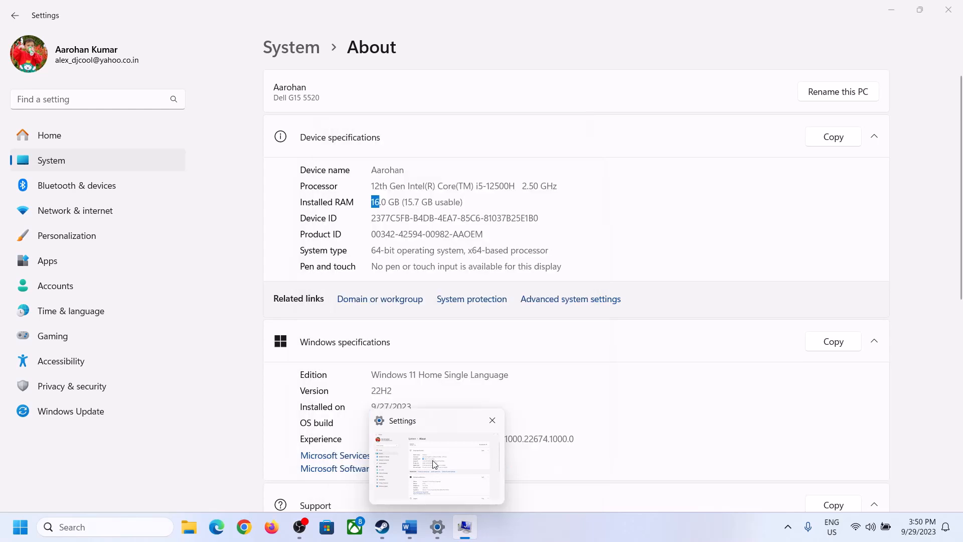
key(super+r)
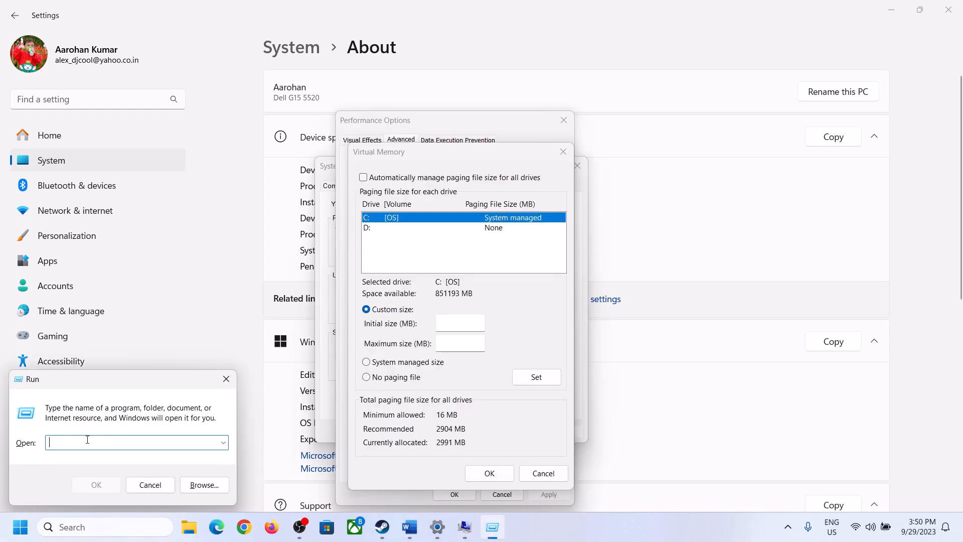
text(calc)
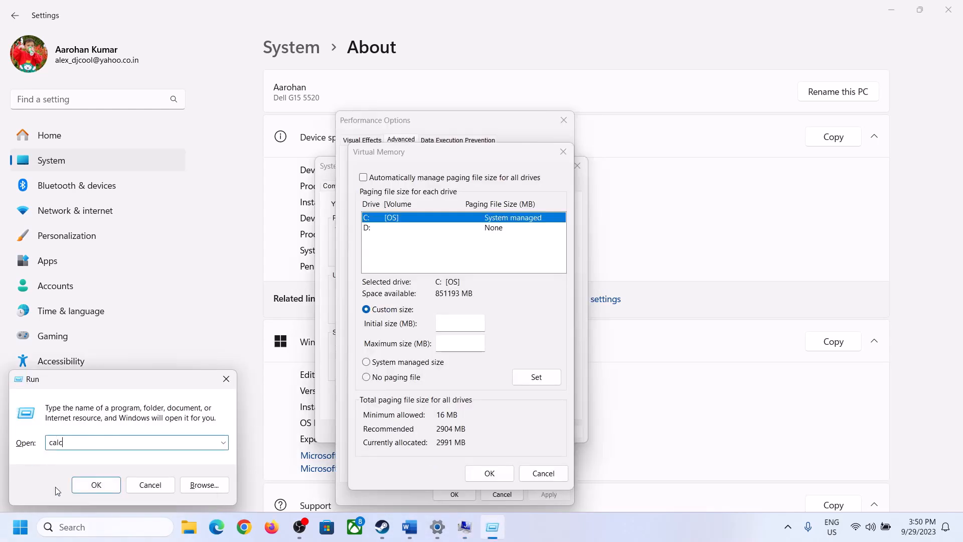
click(95, 483)
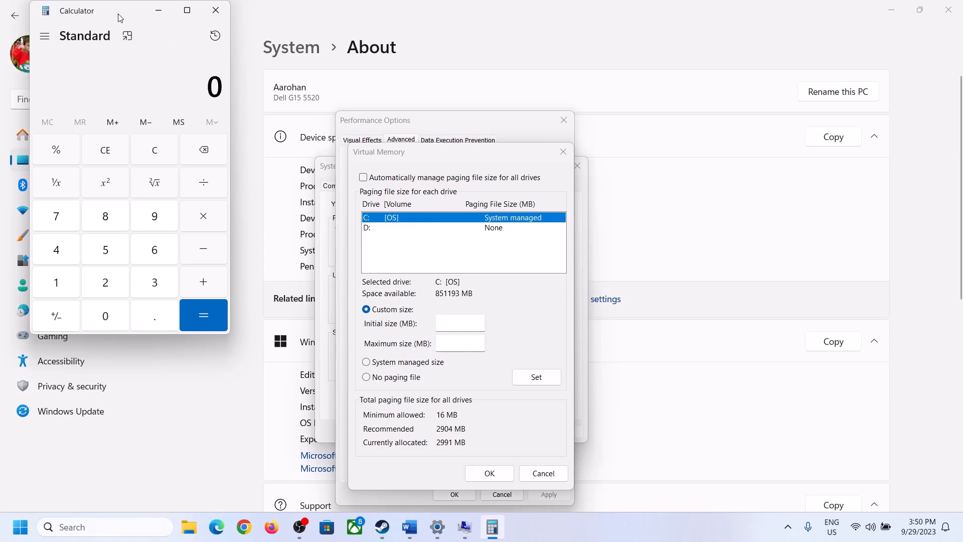
drag(120, 18, 703, 165)
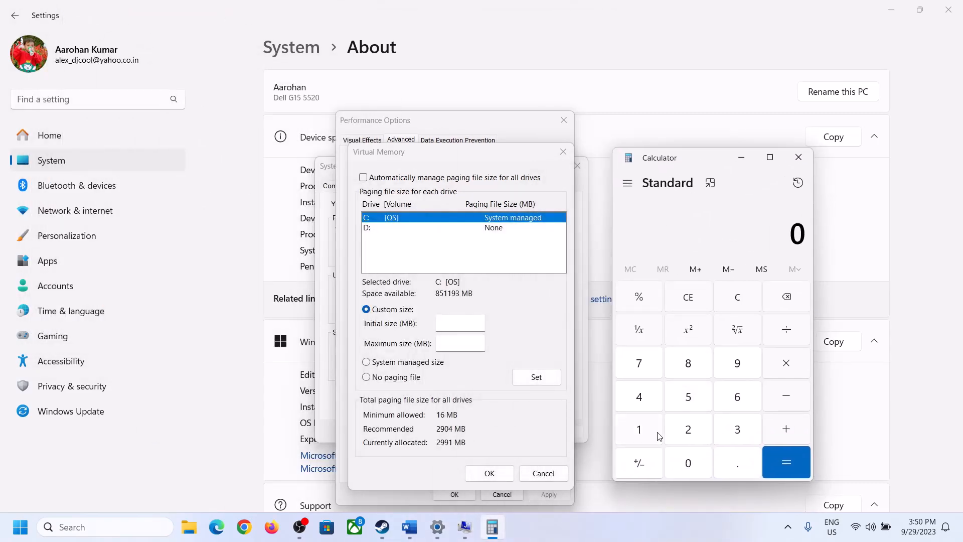
click(410, 527)
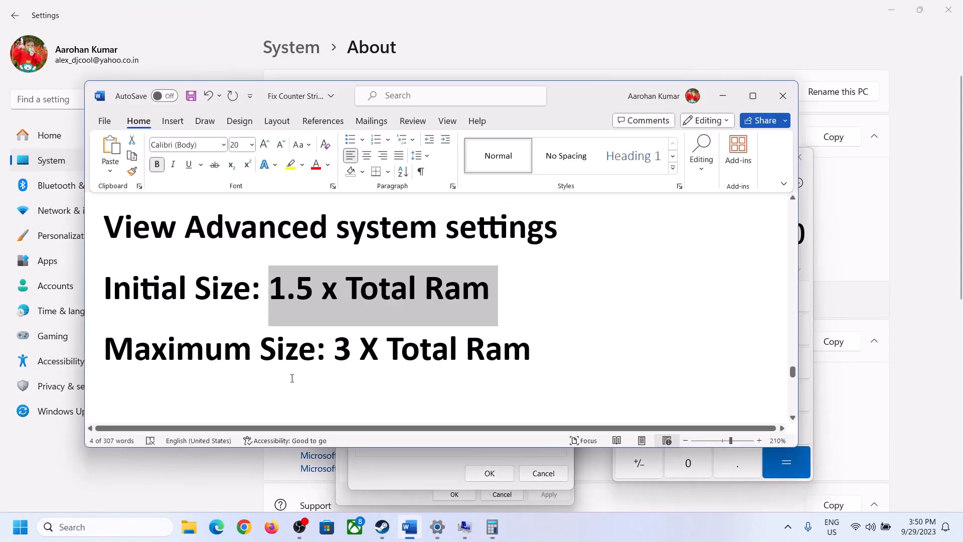
click(492, 526)
click(641, 433)
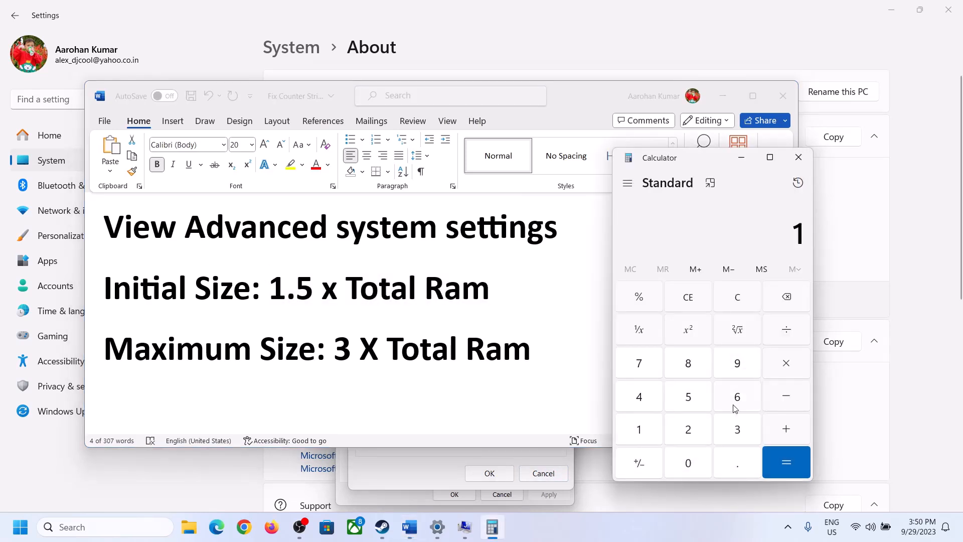
click(736, 402)
click(739, 301)
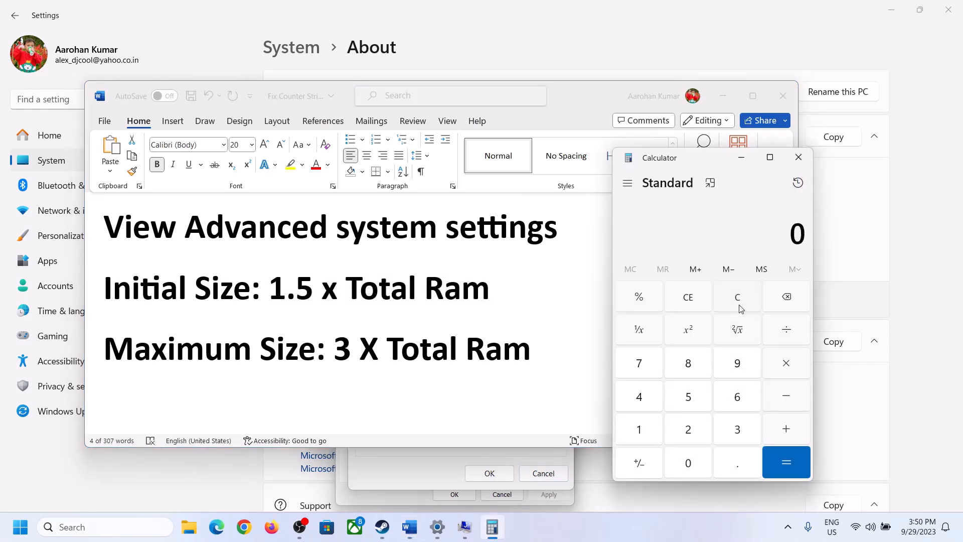
- Convert the 16 GB of installed RAM to megabytes by calculating 16 × 1024
click(645, 431)
click(724, 403)
click(786, 374)
click(639, 433)
click(695, 467)
click(689, 434)
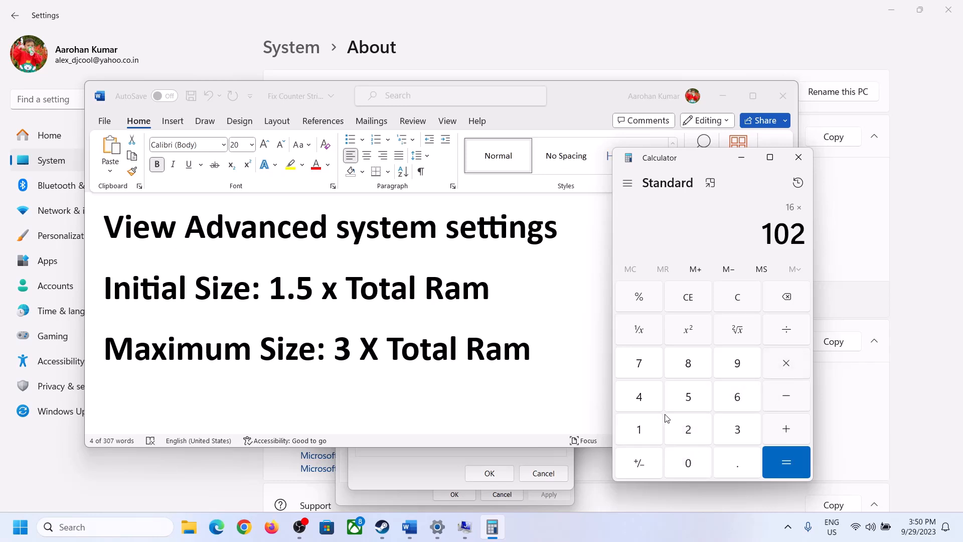
click(647, 405)
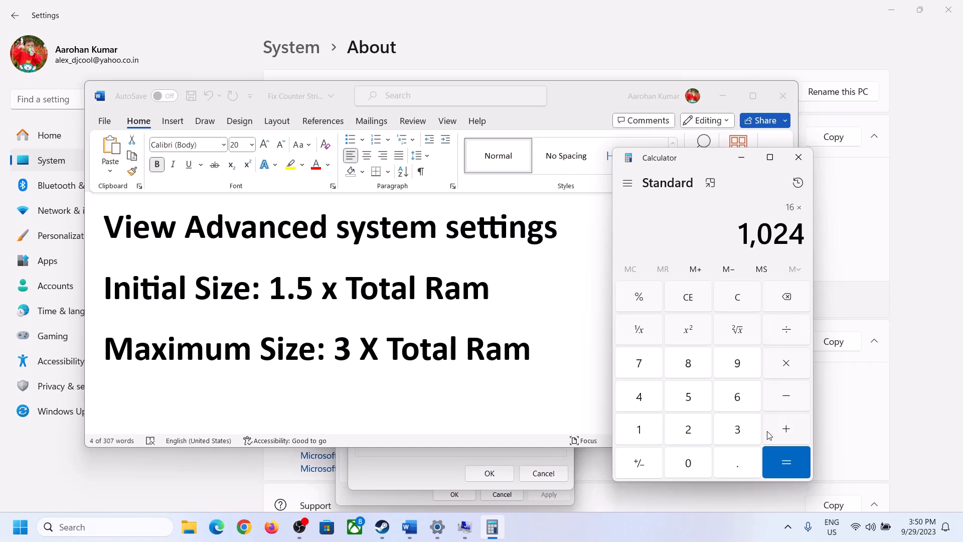
click(786, 465)
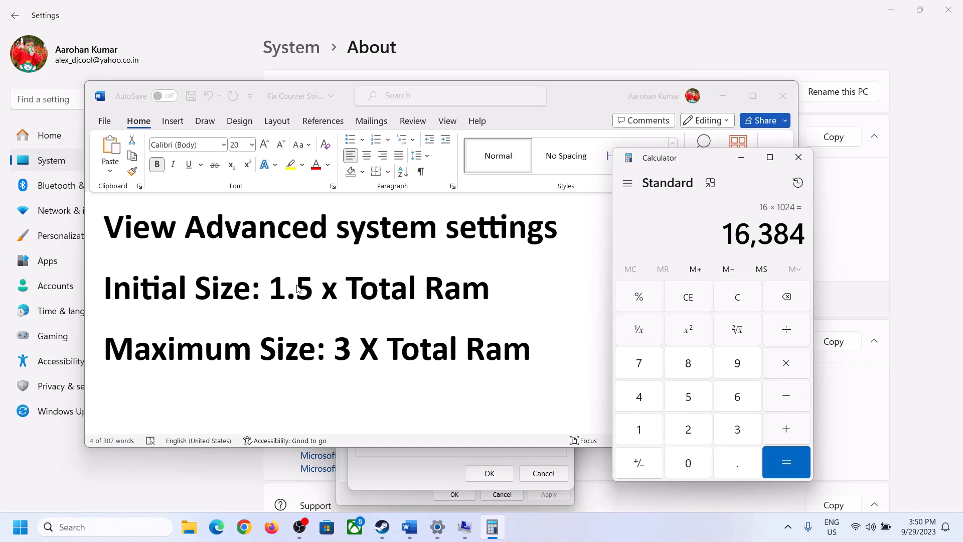
- Multiply the RAM in megabytes by 1.5 to work out the initial paging file size
click(789, 367)
click(651, 432)
click(734, 464)
click(700, 404)
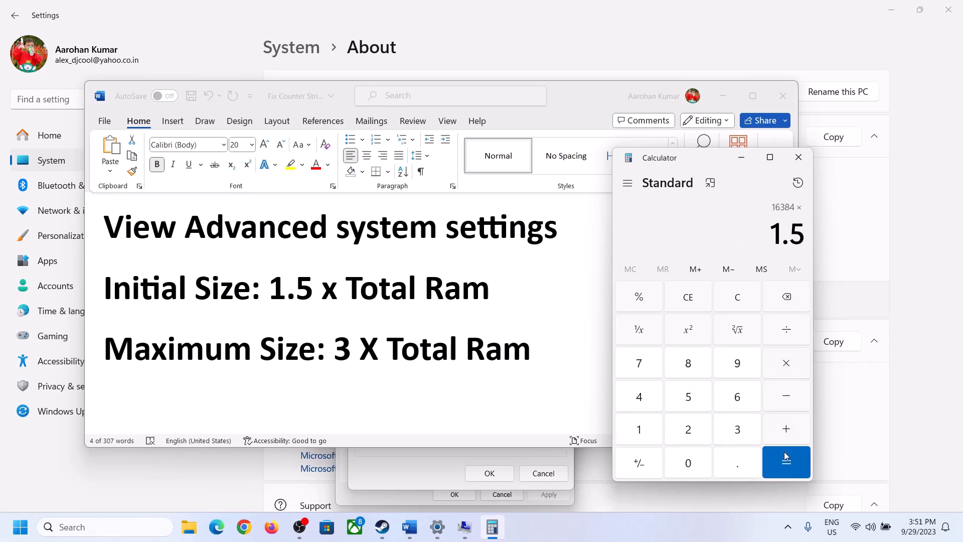
click(786, 458)
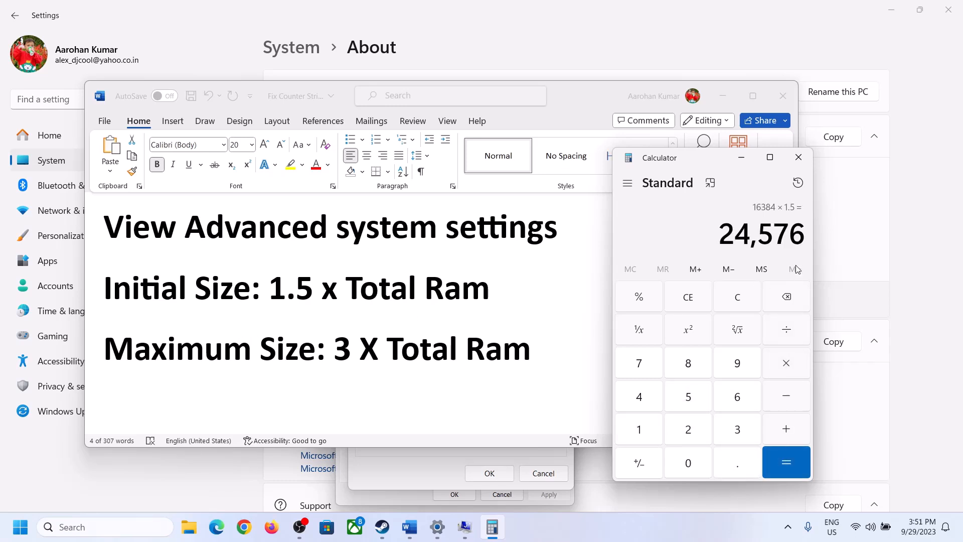
- Enter 24576 MB as the initial size of drive C's custom paging file in the Virtual Memory dialog
click(425, 468)
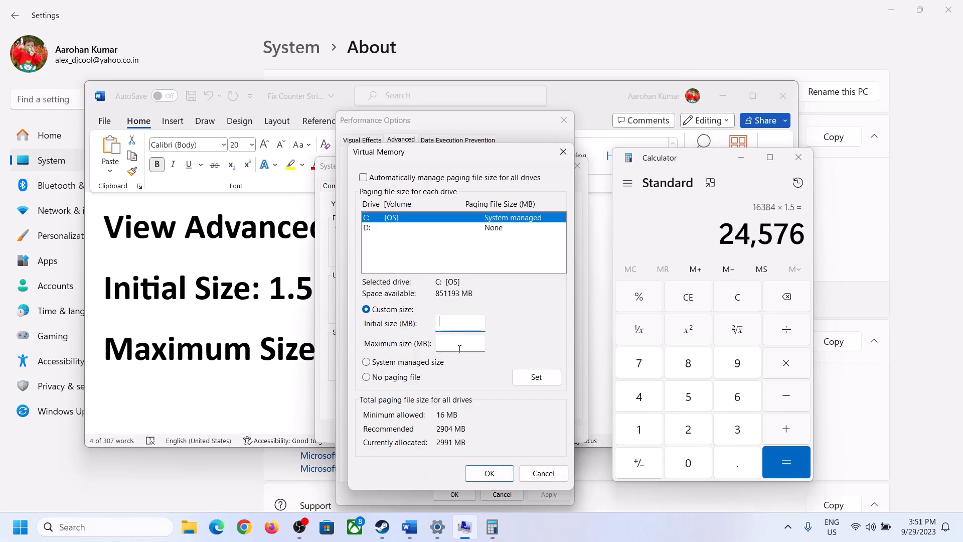
text(24576)
click(483, 342)
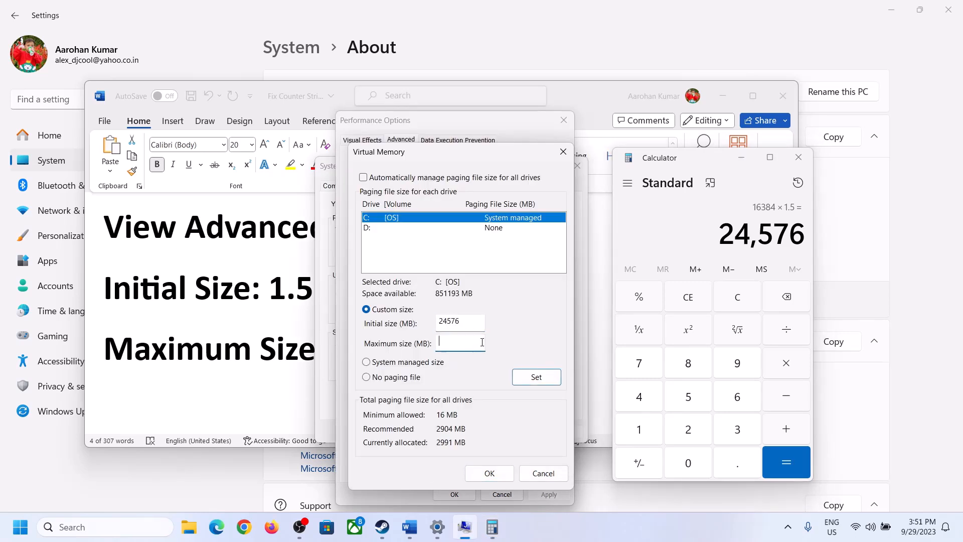
- Clear Calculator, recheck the installed RAM in Settings and calculate 16 × 1024 again for the maximum size
click(275, 355)
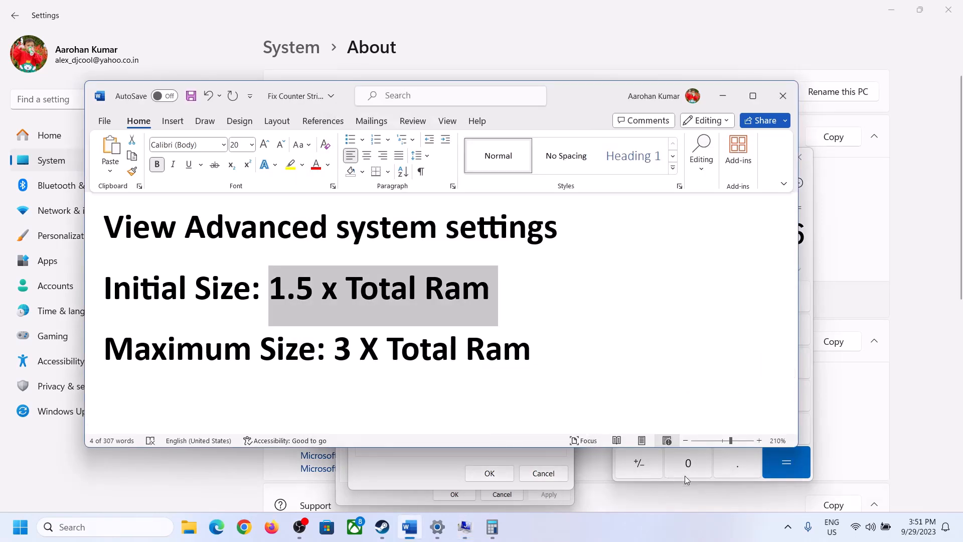
click(809, 260)
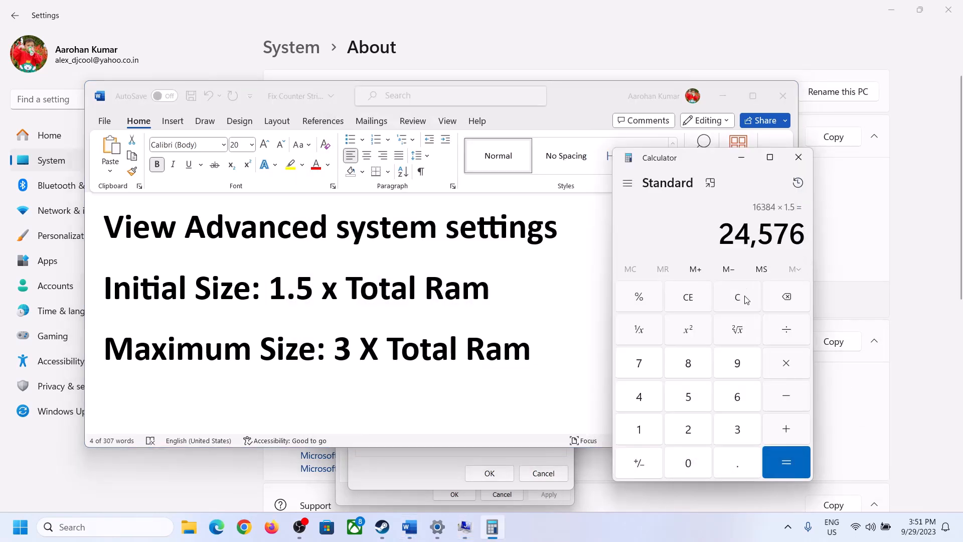
click(745, 295)
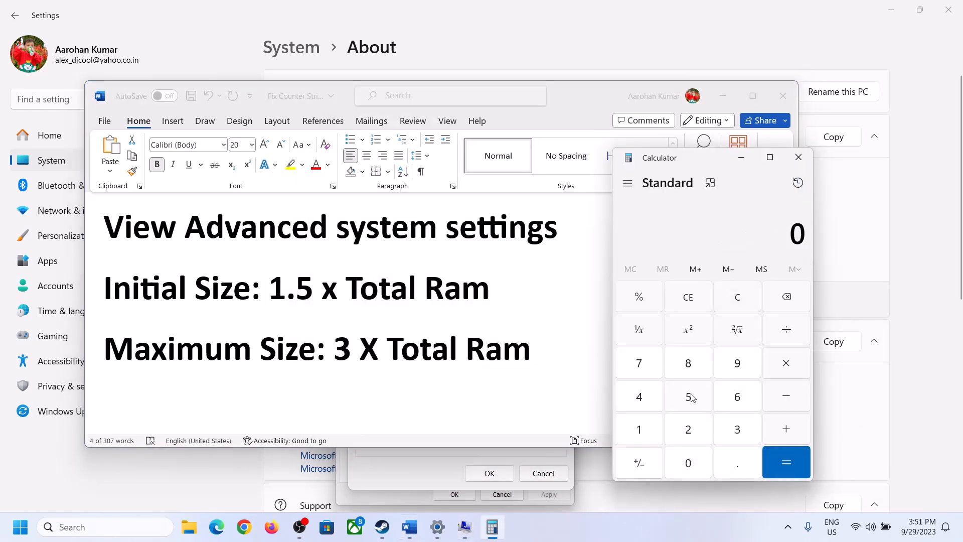
click(437, 527)
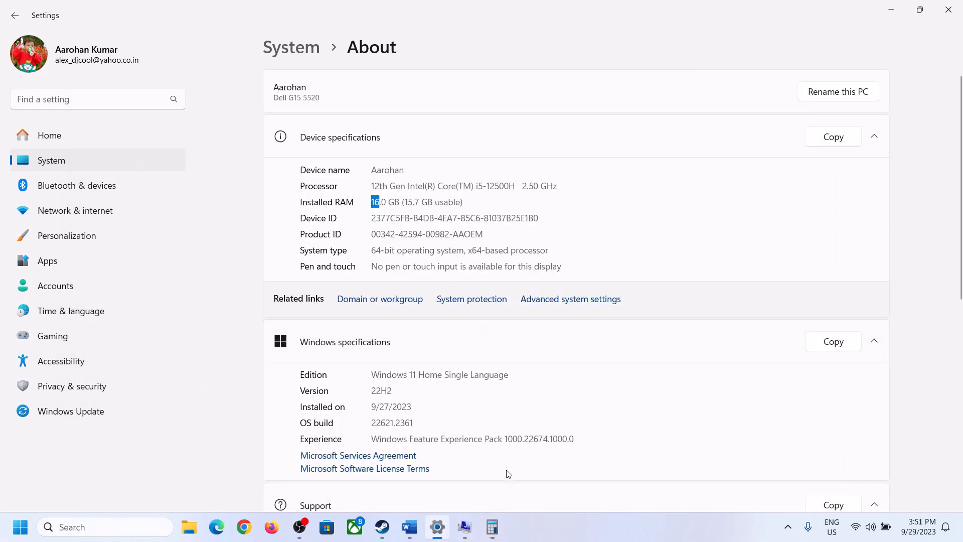
click(494, 526)
click(650, 426)
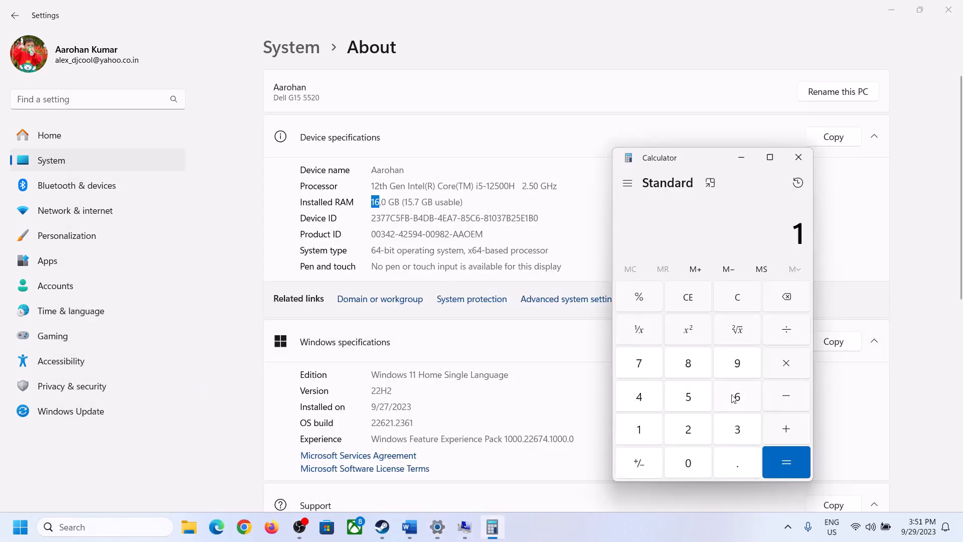
click(734, 399)
click(784, 364)
click(645, 427)
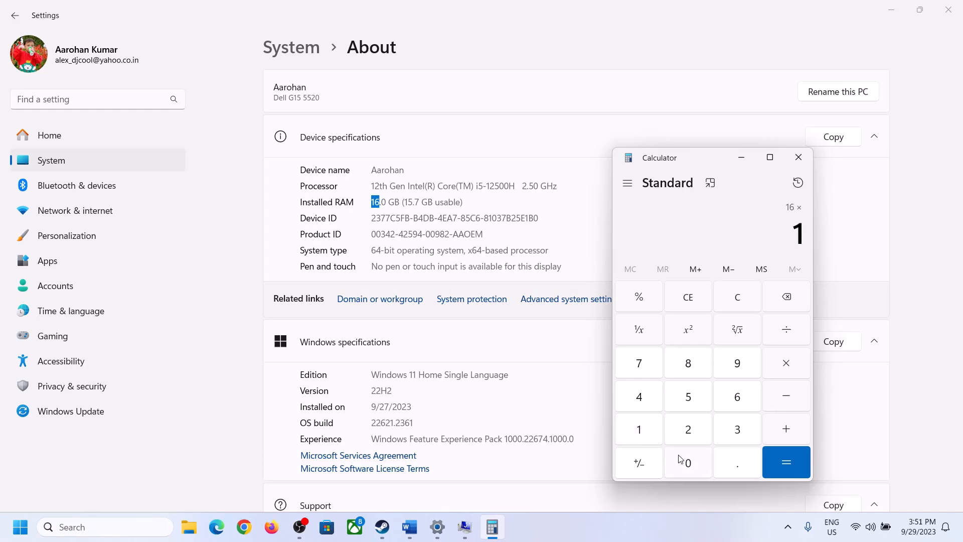
click(686, 459)
click(690, 428)
click(641, 397)
click(774, 473)
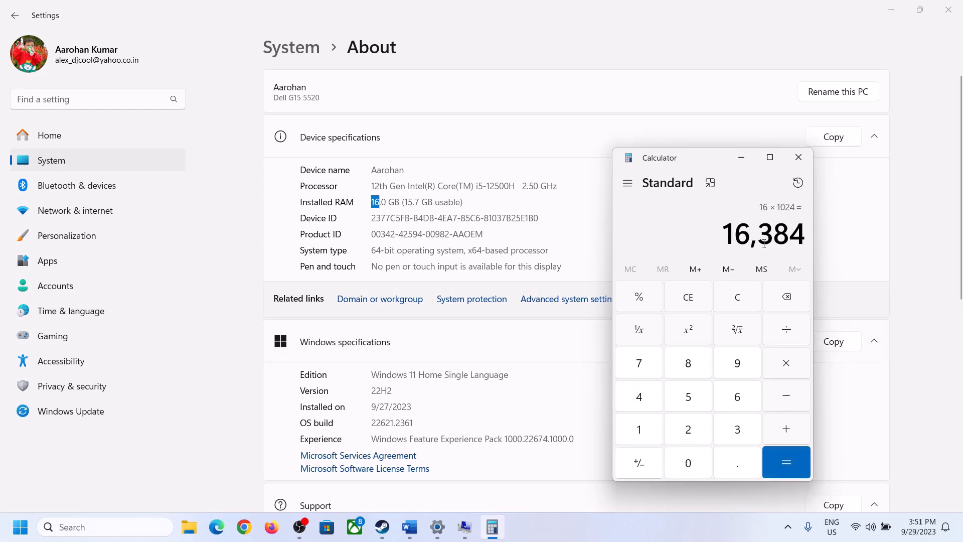
- Check the maximum size formula in Word and multiply the RAM in megabytes by 3
click(410, 527)
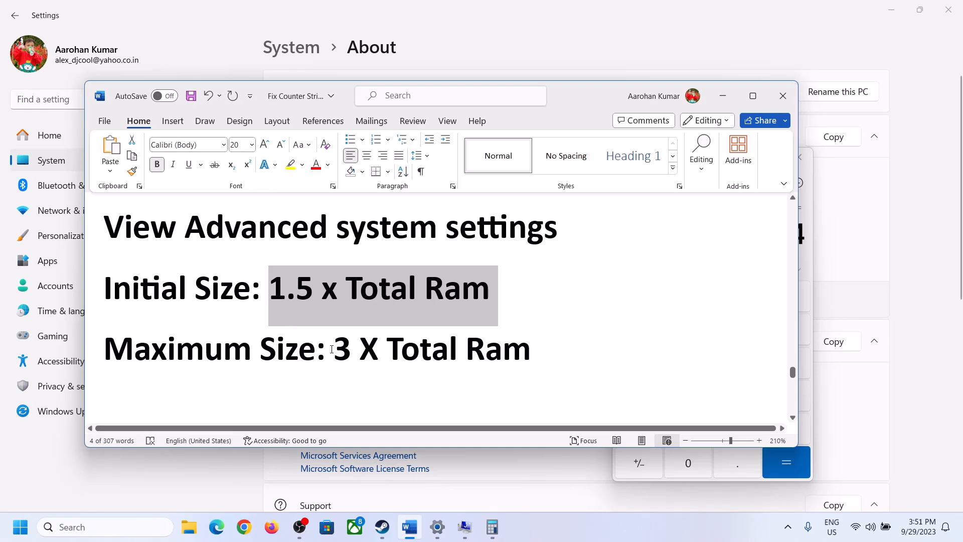
click(493, 526)
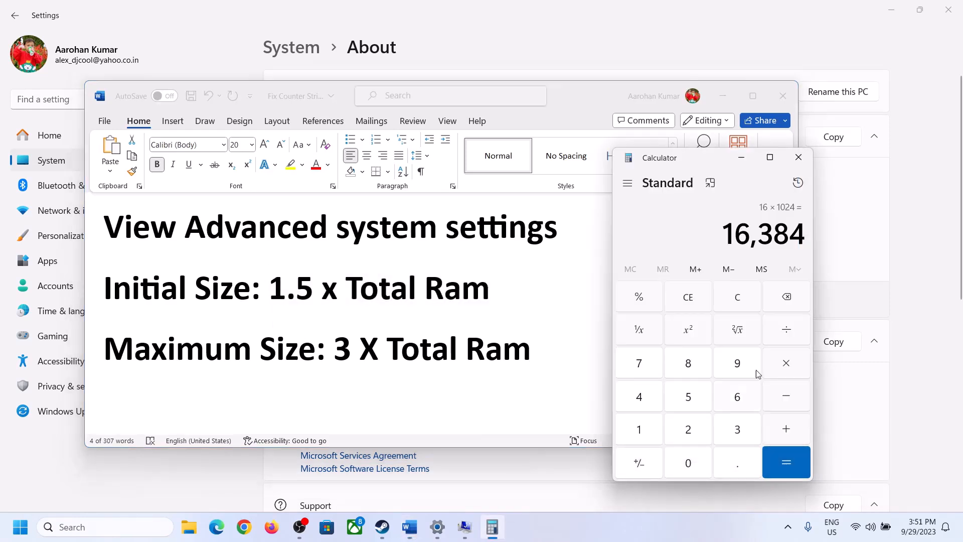
click(776, 368)
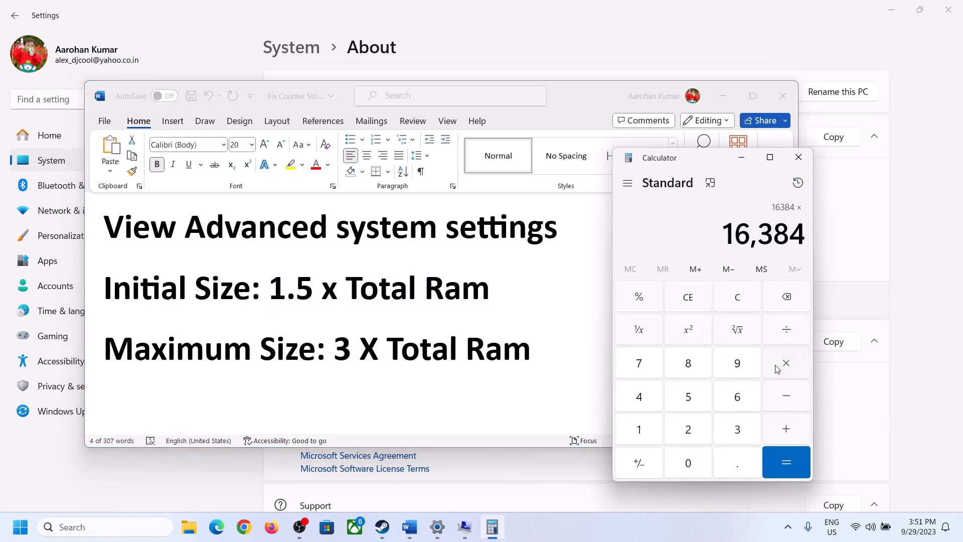
click(724, 432)
click(794, 461)
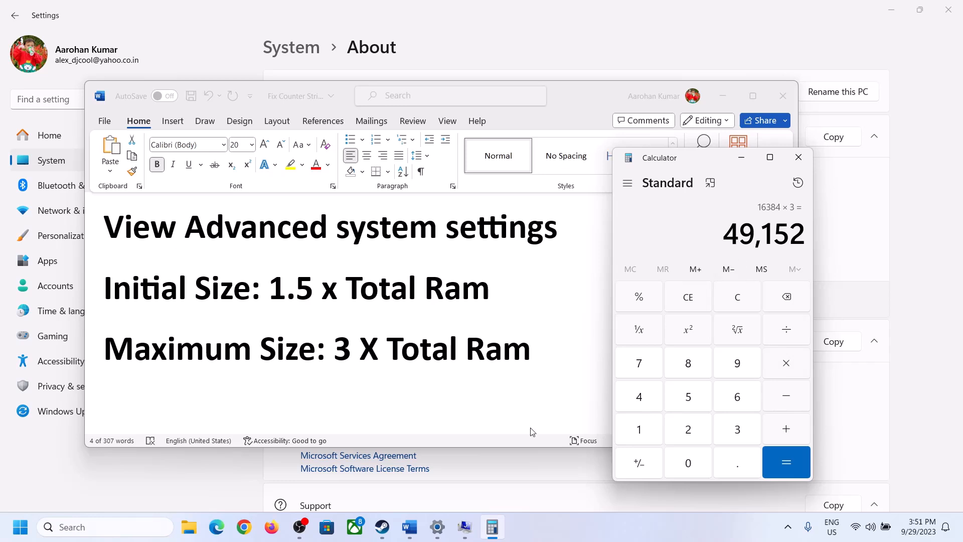
- Enter 49152 MB as the maximum size and assign the custom paging file range to drive C
click(465, 527)
click(456, 346)
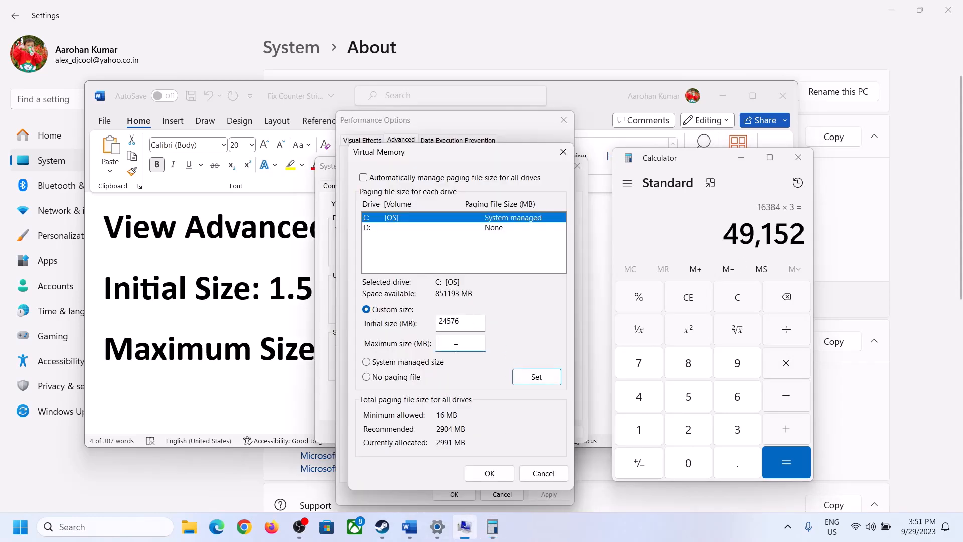
text(49152)
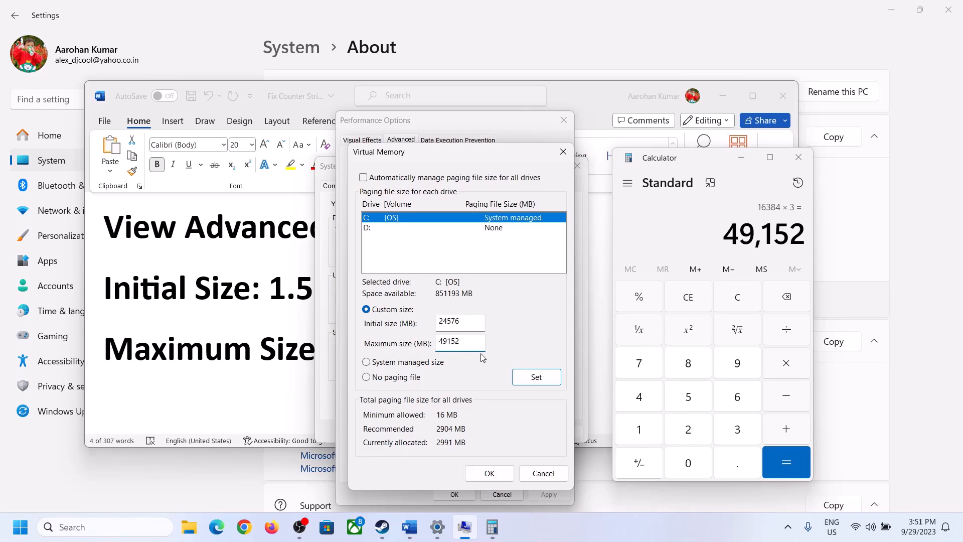
click(537, 380)
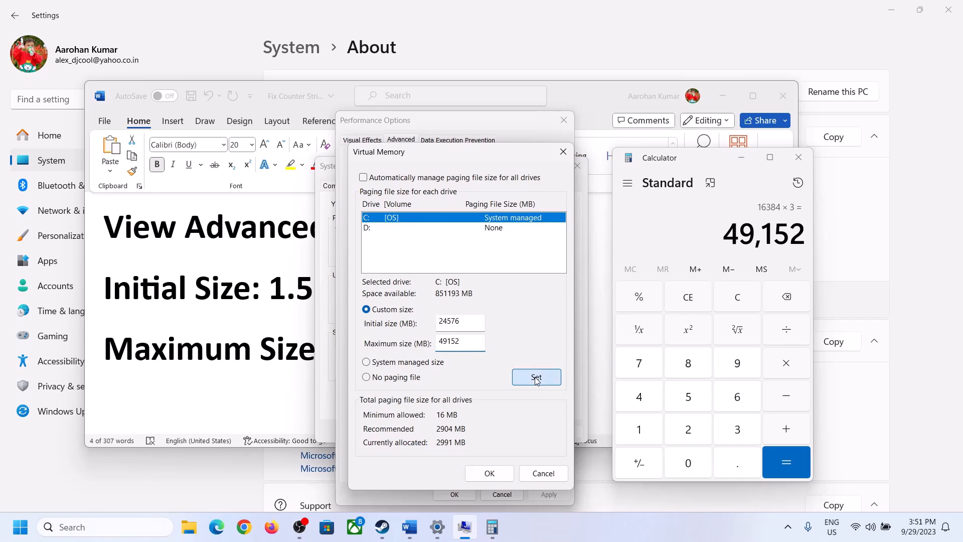
- Accept the changes in Virtual Memory, Performance Options and System Properties, and dismiss the restart prompt without restarting
click(489, 473)
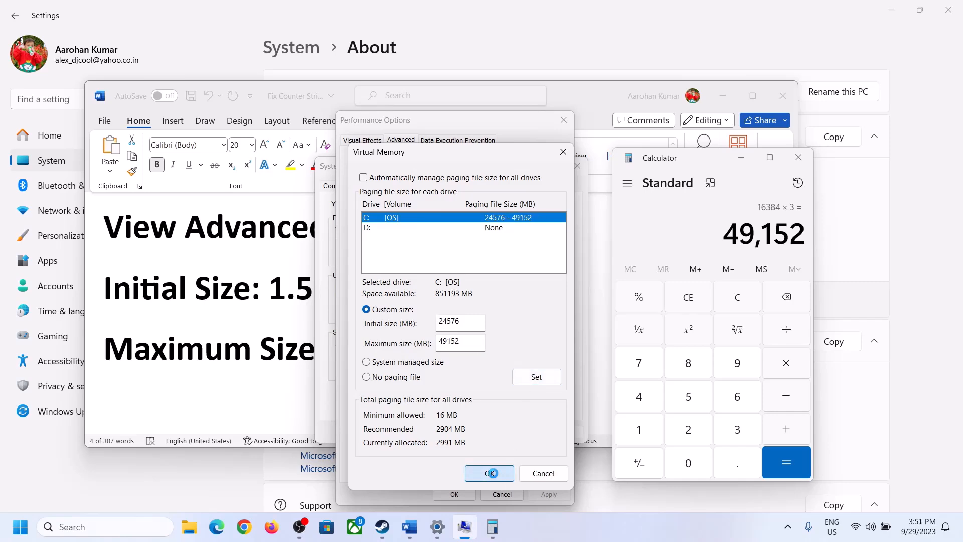
click(582, 309)
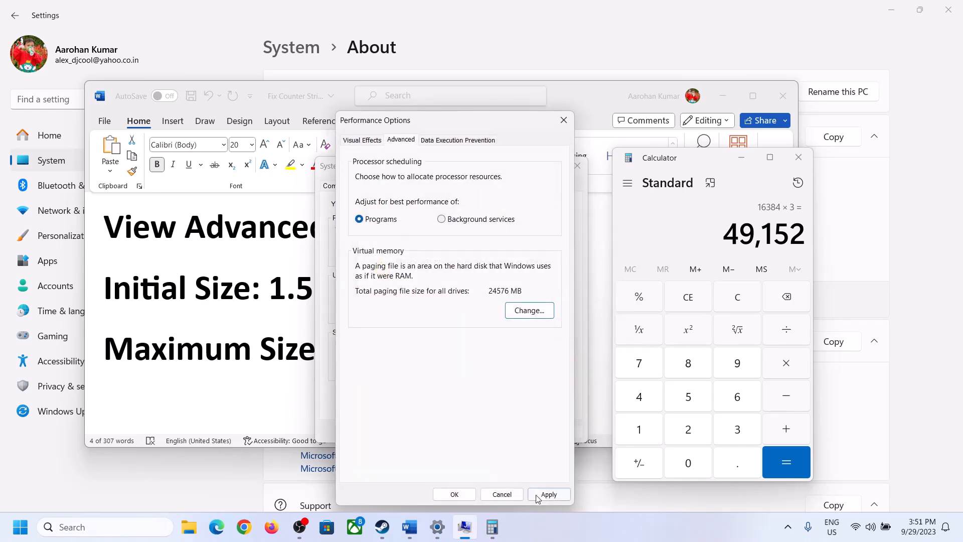
click(455, 495)
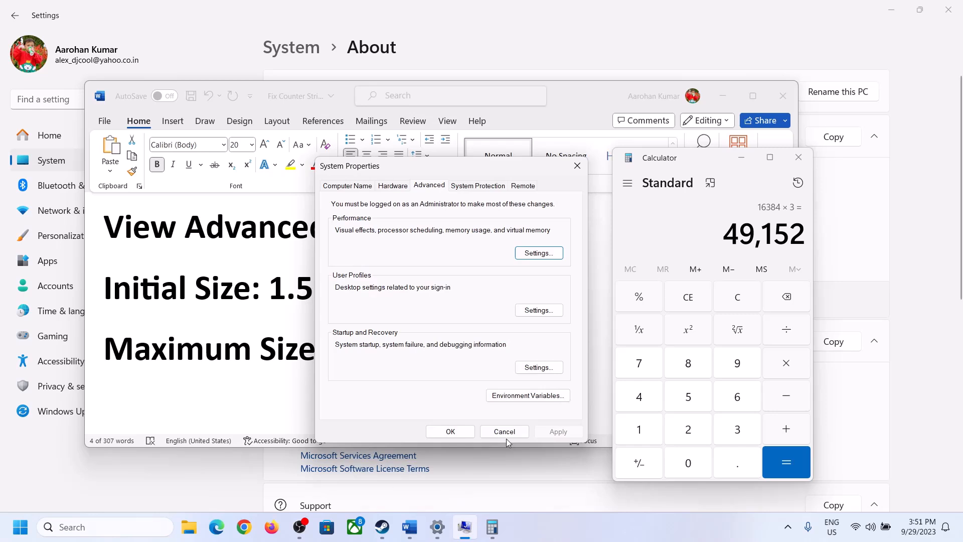
click(451, 430)
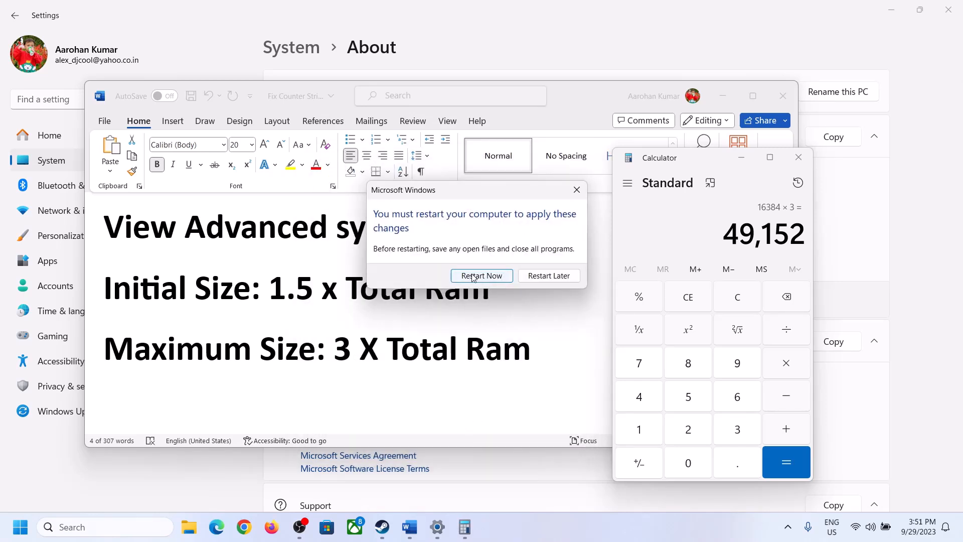
click(577, 190)
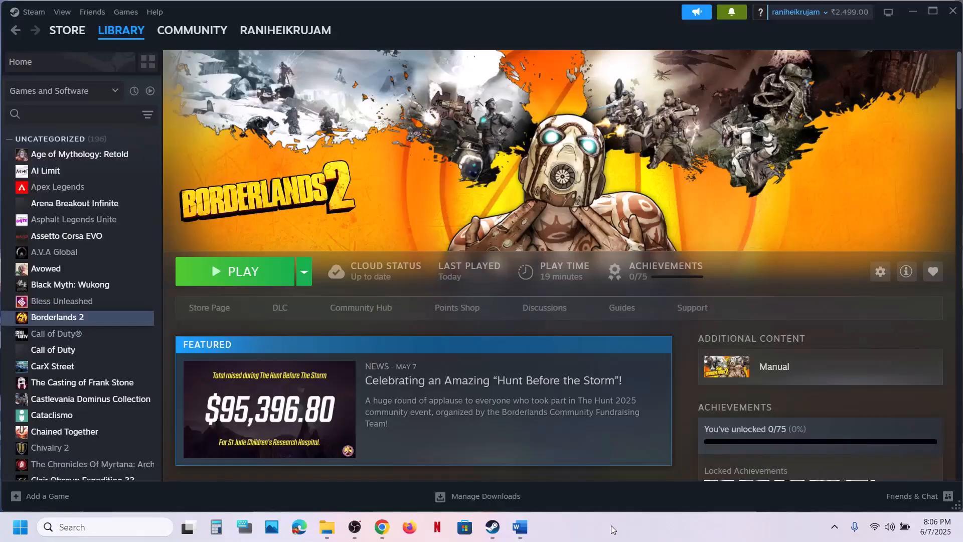
- Copy the Visual C++ download link from Step 19 in Word and open it in a new Chrome tab
click(515, 517)
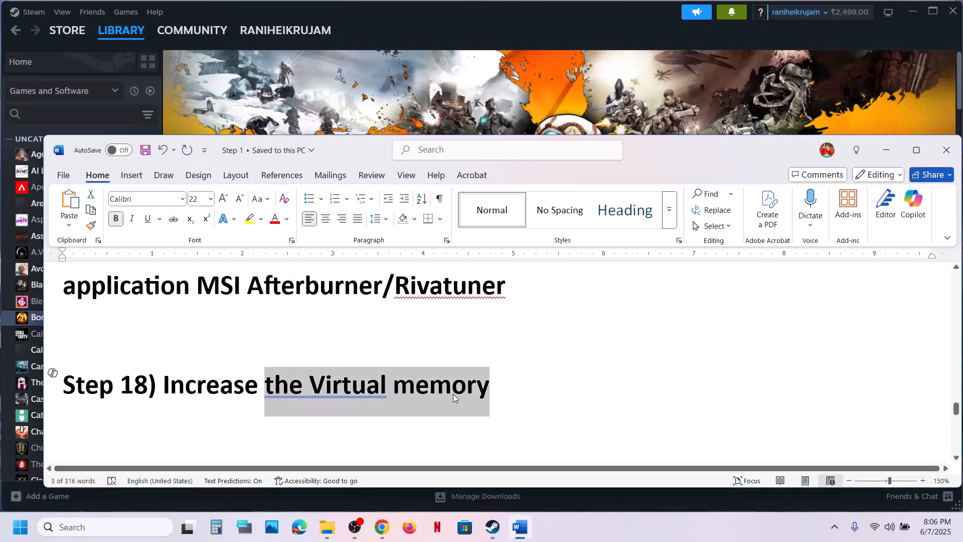
scroll(454, 394, down, 5)
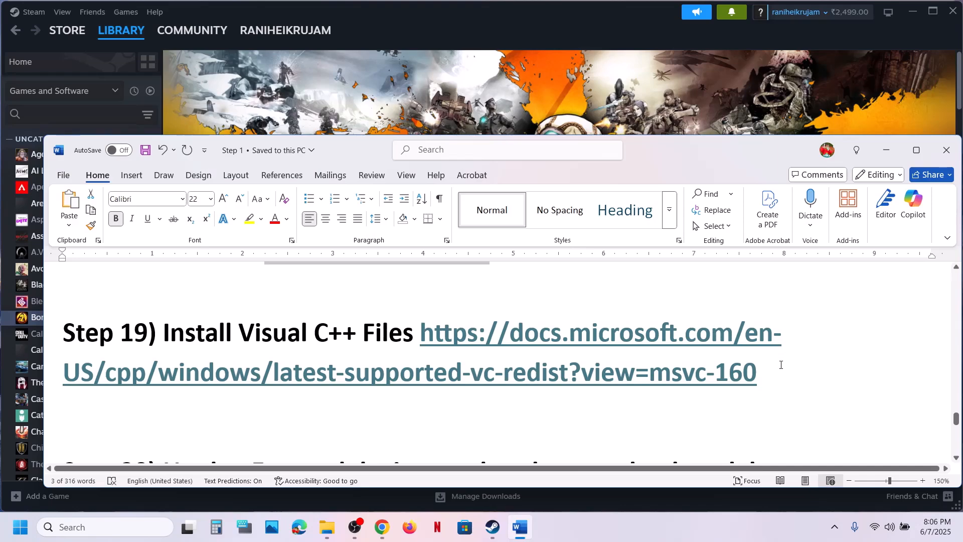
drag(778, 363, 420, 332)
key(ctrl+c)
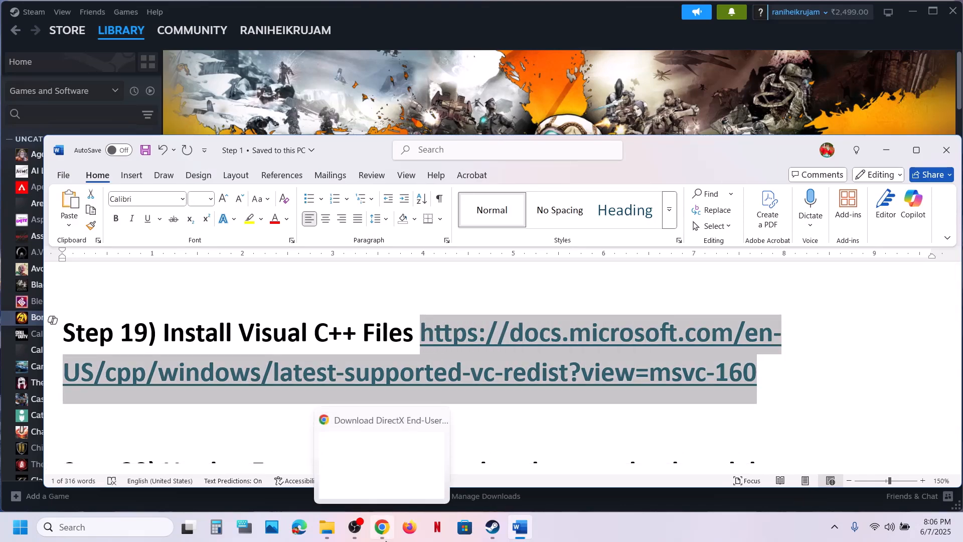
click(382, 527)
click(190, 15)
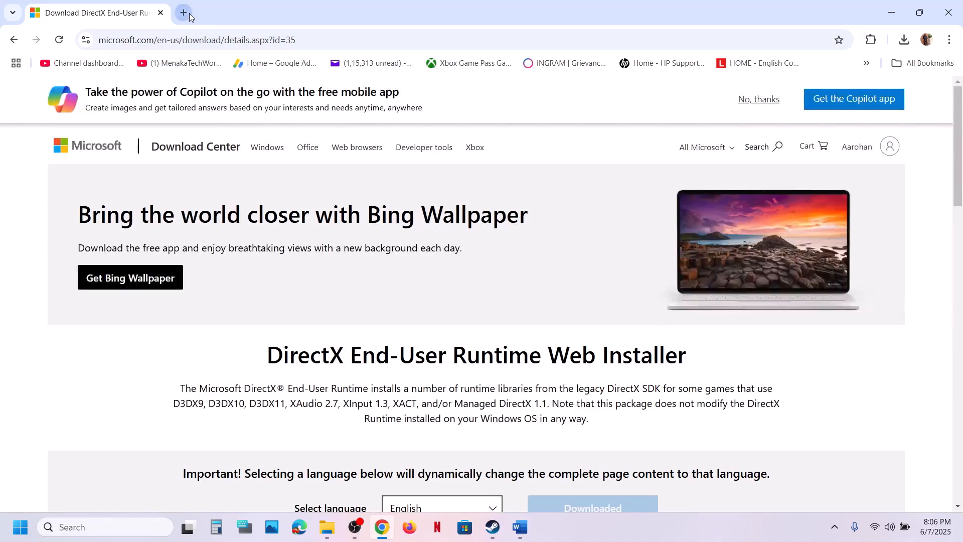
key(ctrl+v)
key(Return)
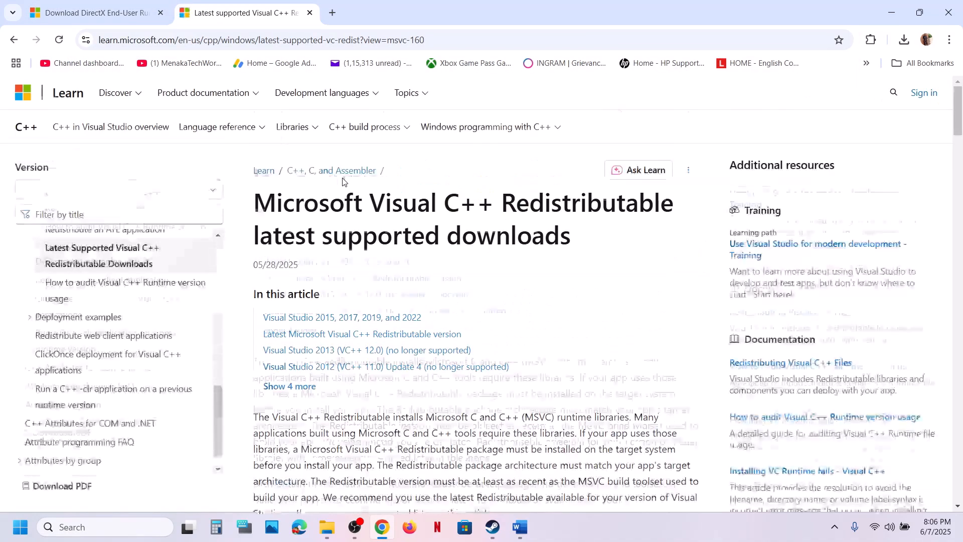
- Download the latest X86 Visual C++ Redistributable and run its Repair, allowing it to make changes to the device
scroll(342, 181, down, 10)
scroll(343, 182, down, 2)
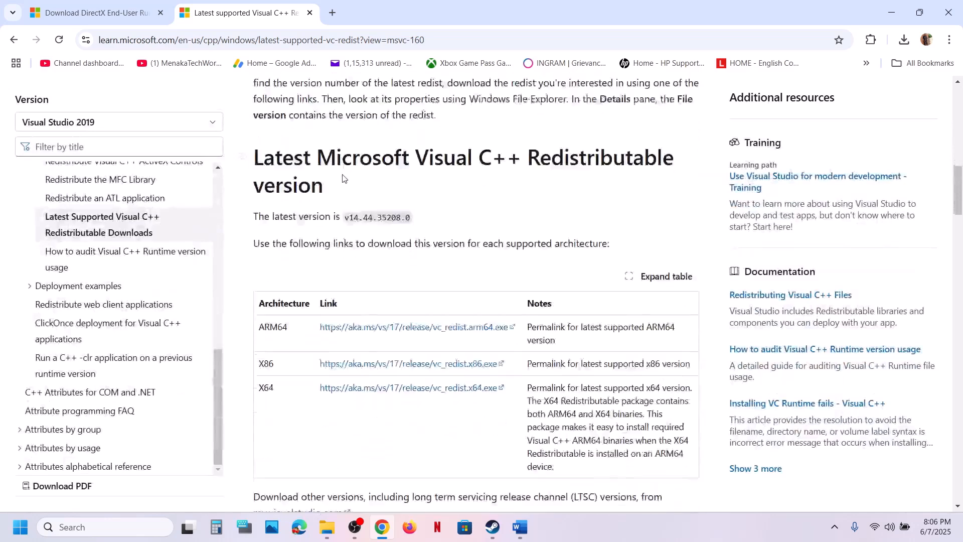
double_click(268, 325)
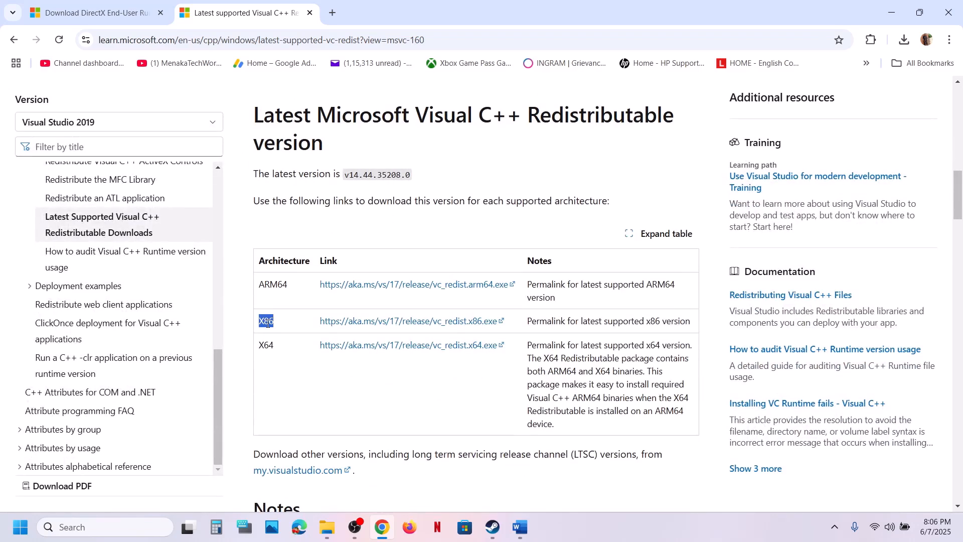
double_click(268, 345)
click(368, 327)
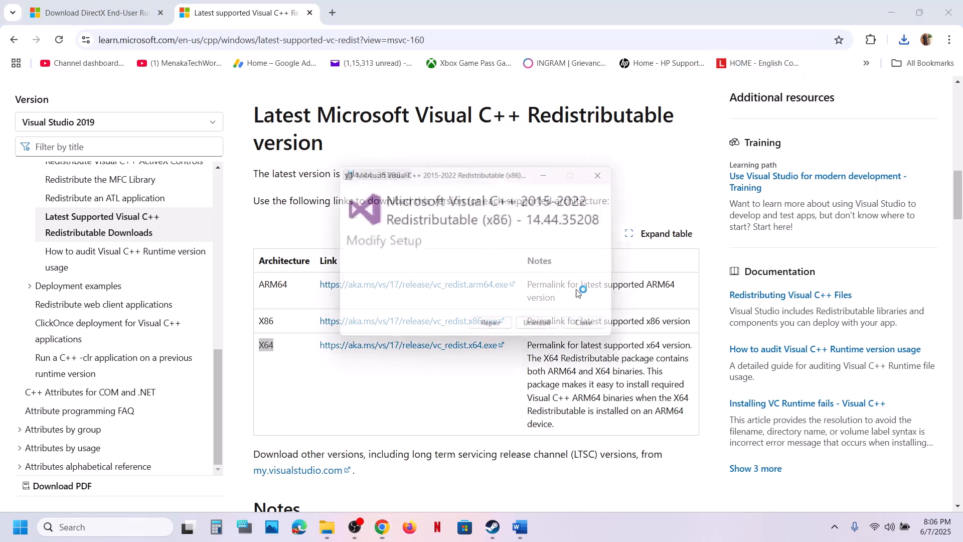
click(492, 331)
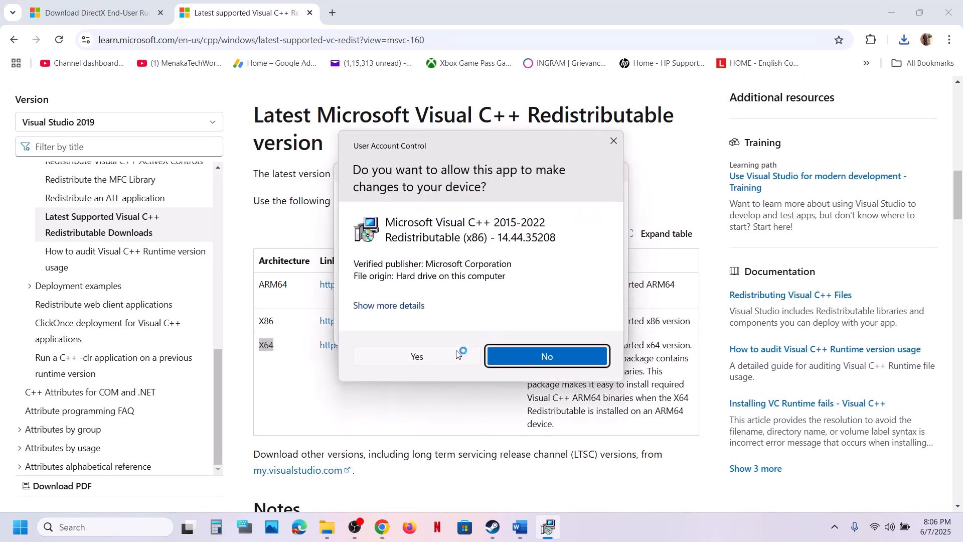
click(444, 357)
- Download the latest X64 Visual C++ Redistributable and run its Repair, allowing it to make changes to the device
click(322, 351)
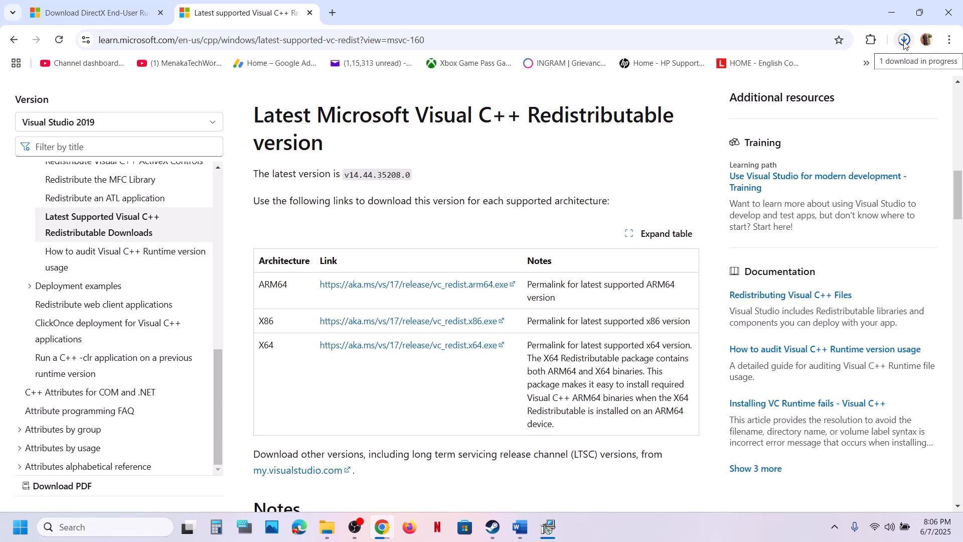
click(558, 529)
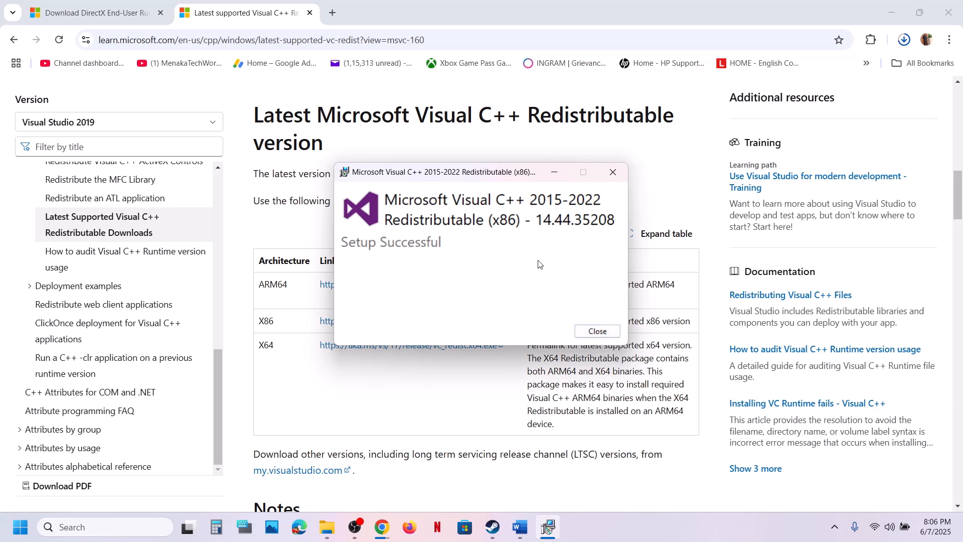
click(906, 40)
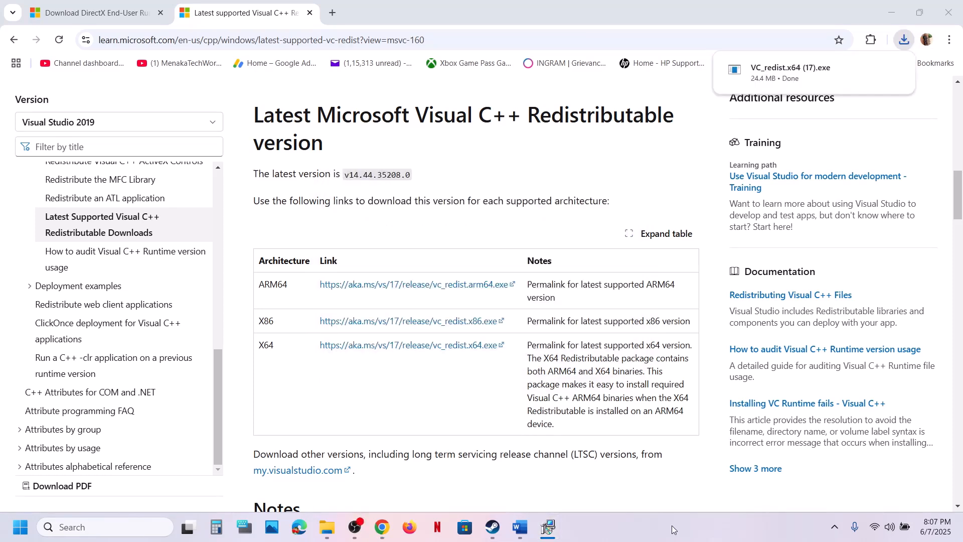
click(782, 74)
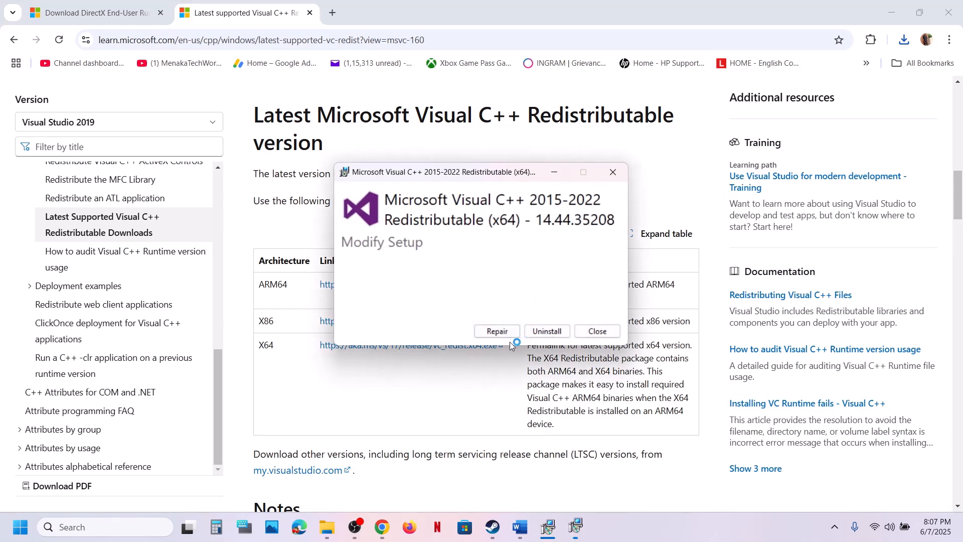
click(497, 332)
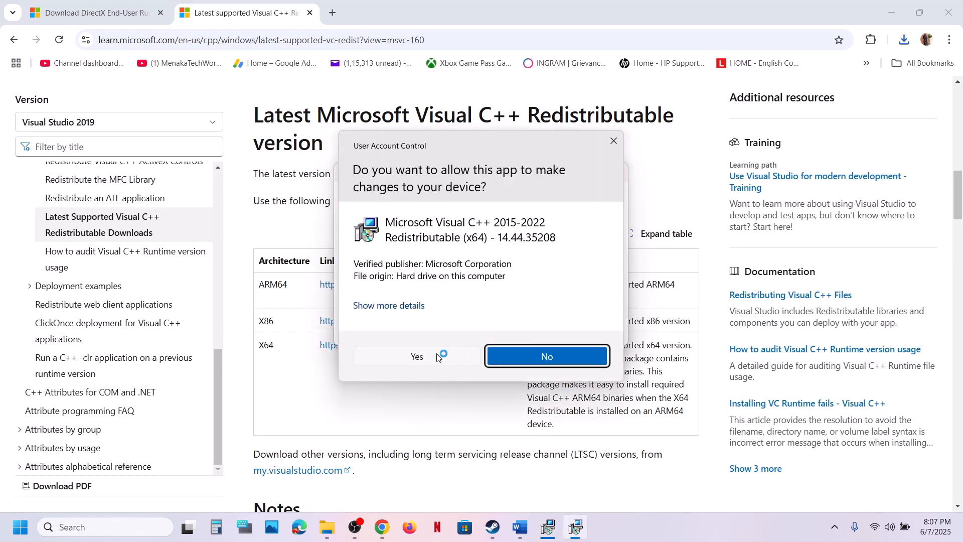
click(437, 357)
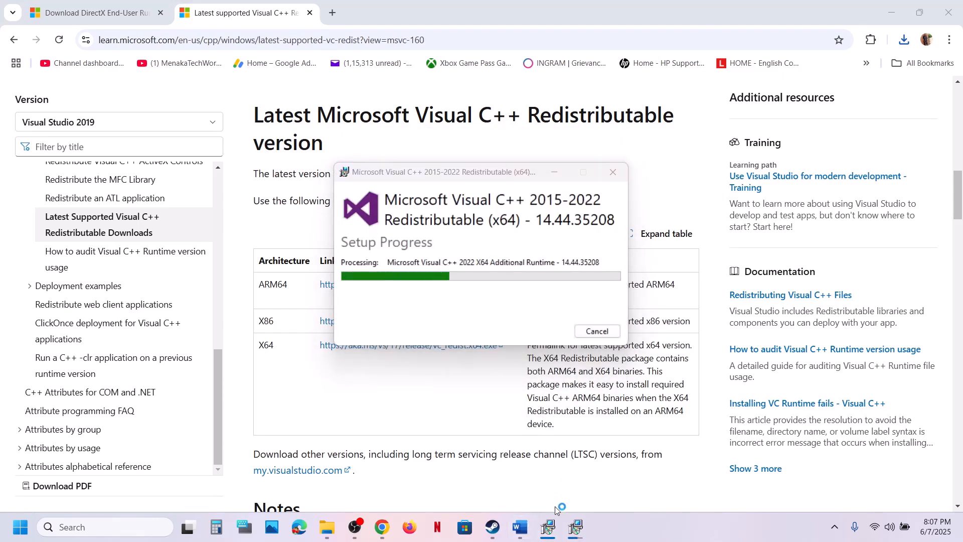
- Check both Visual C++ Redistributable setup windows side by side and close the x64 and x86 installers
click(549, 526)
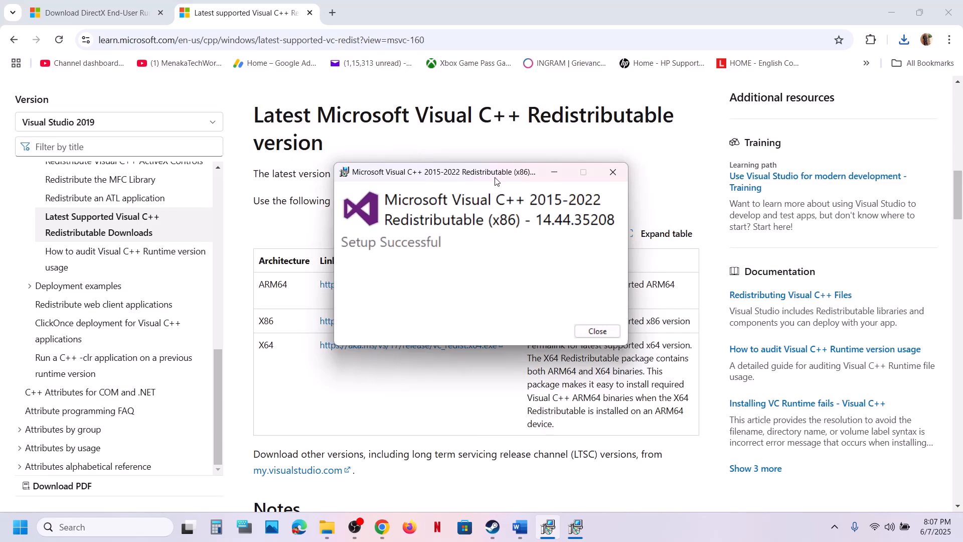
drag(495, 181, 689, 199)
click(486, 303)
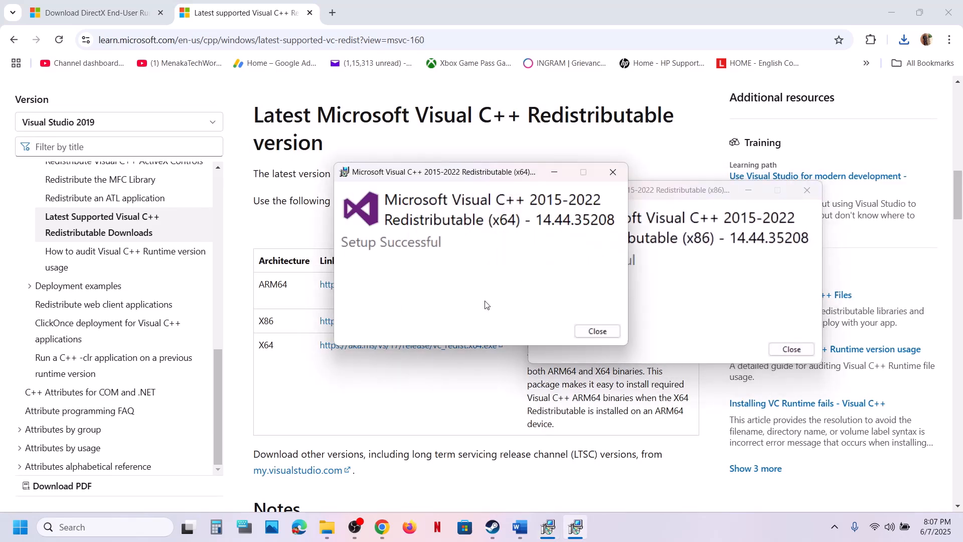
click(585, 333)
click(780, 350)
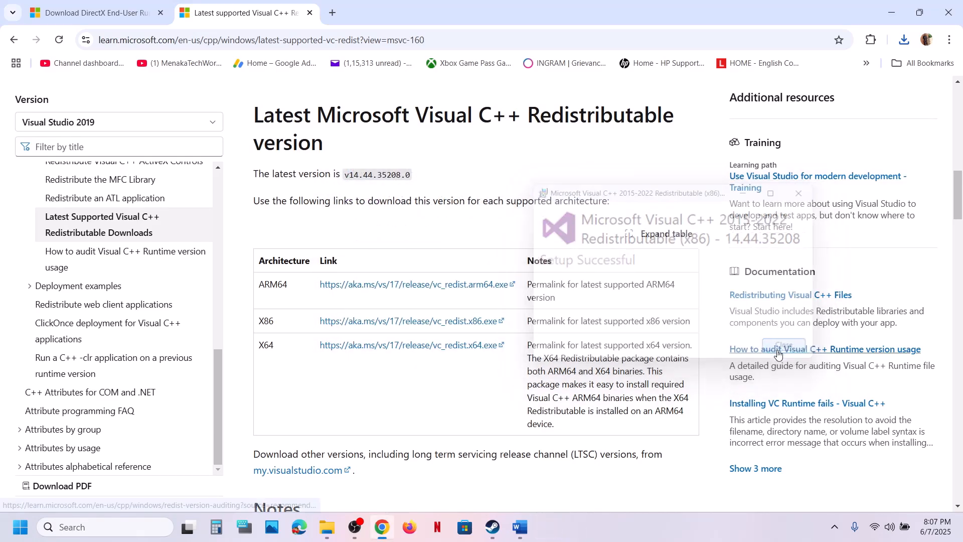
- Display the Windows Restart option without restarting the PC and switch to Steam
click(20, 527)
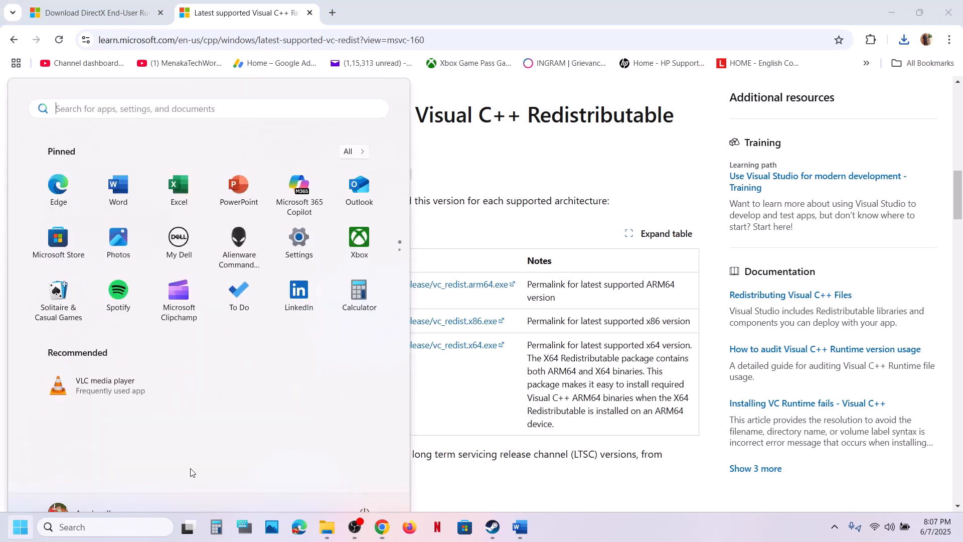
click(364, 483)
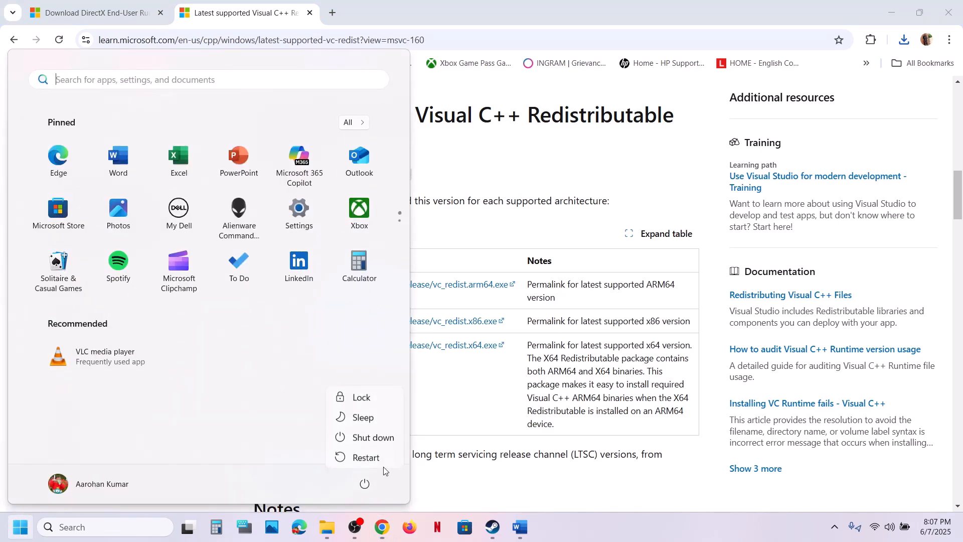
click(492, 527)
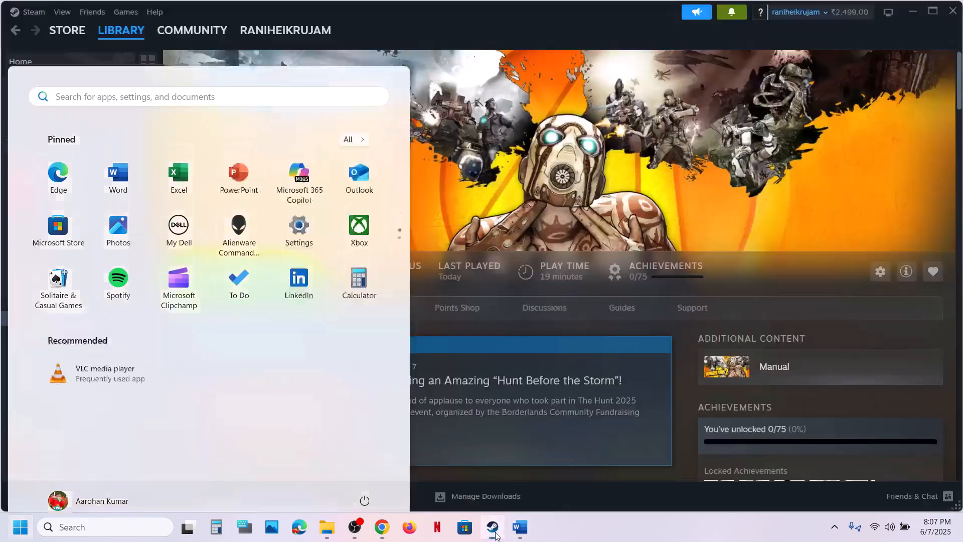
- Review Step 20 in the maximized Word document, highlighting the advice on external devices, third-party services and removing the undervolt
click(521, 526)
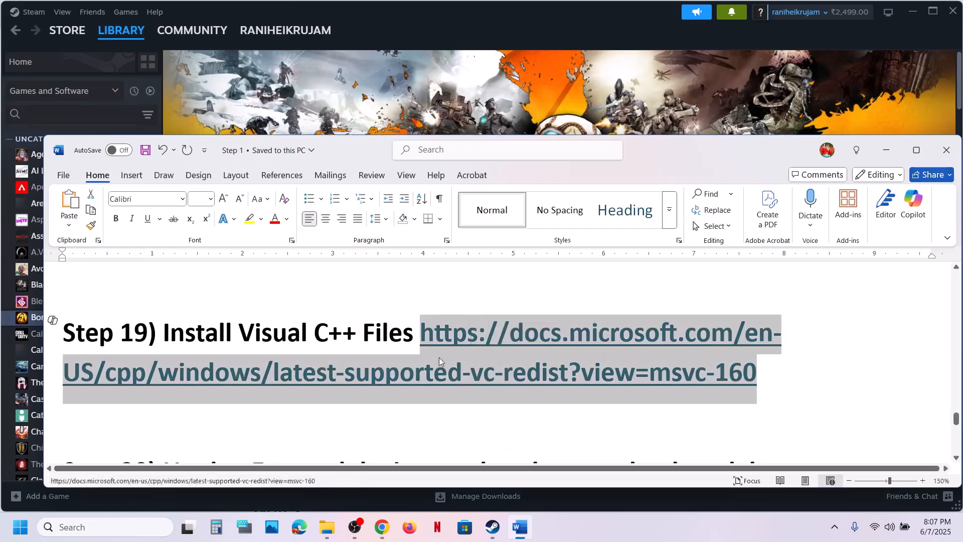
scroll(438, 358, down, 5)
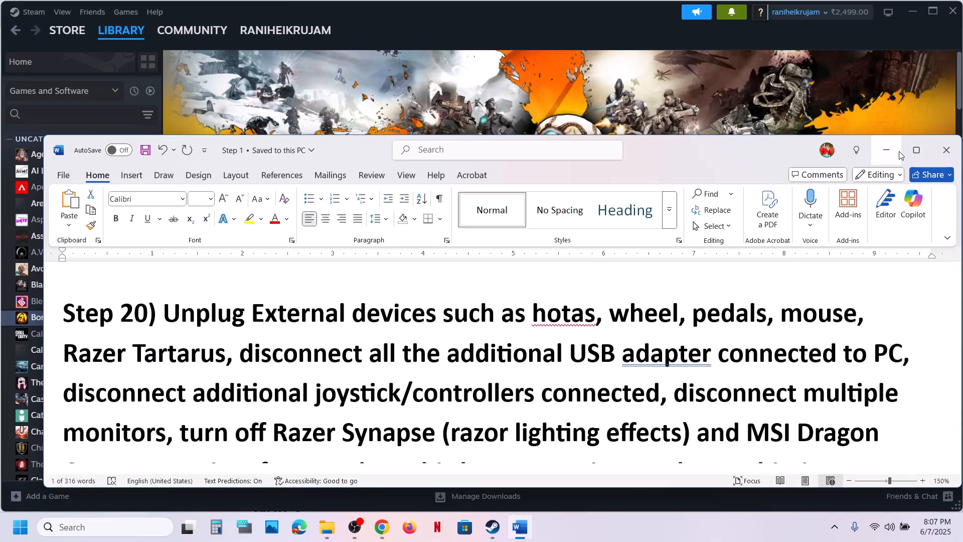
click(921, 157)
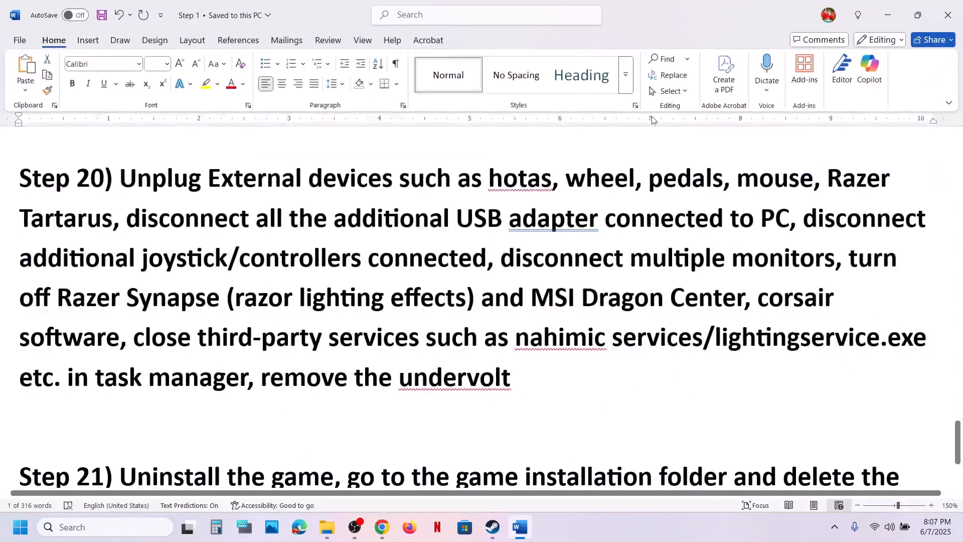
drag(487, 192, 834, 261)
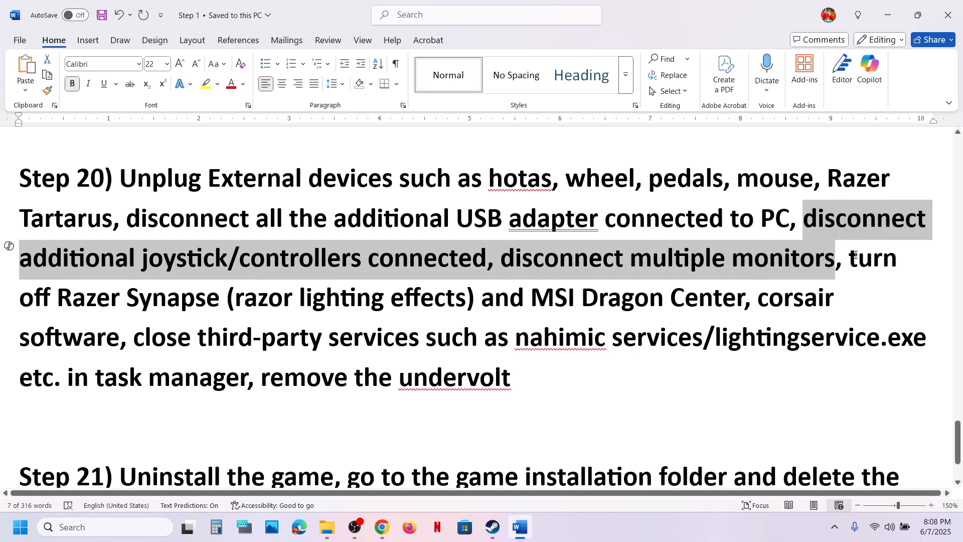
drag(849, 259, 226, 380)
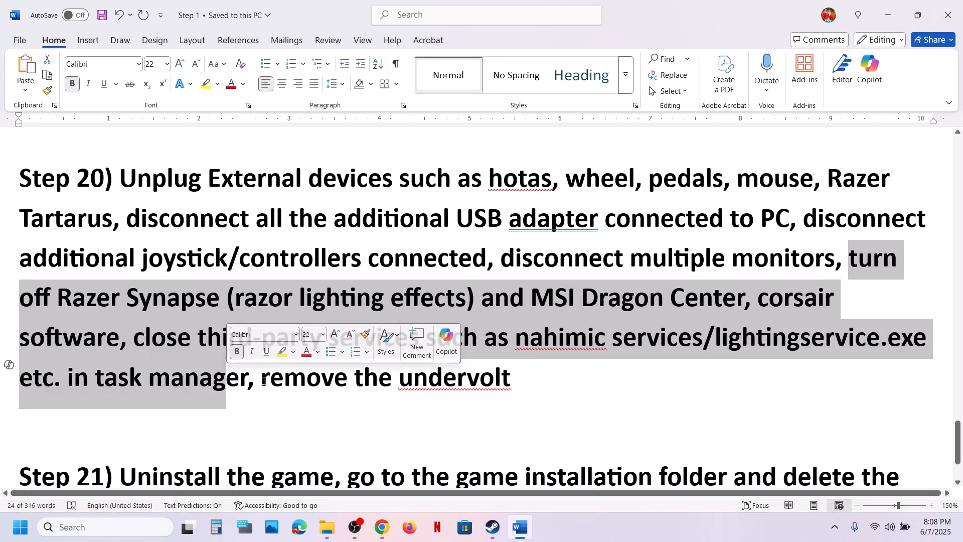
drag(263, 381, 455, 381)
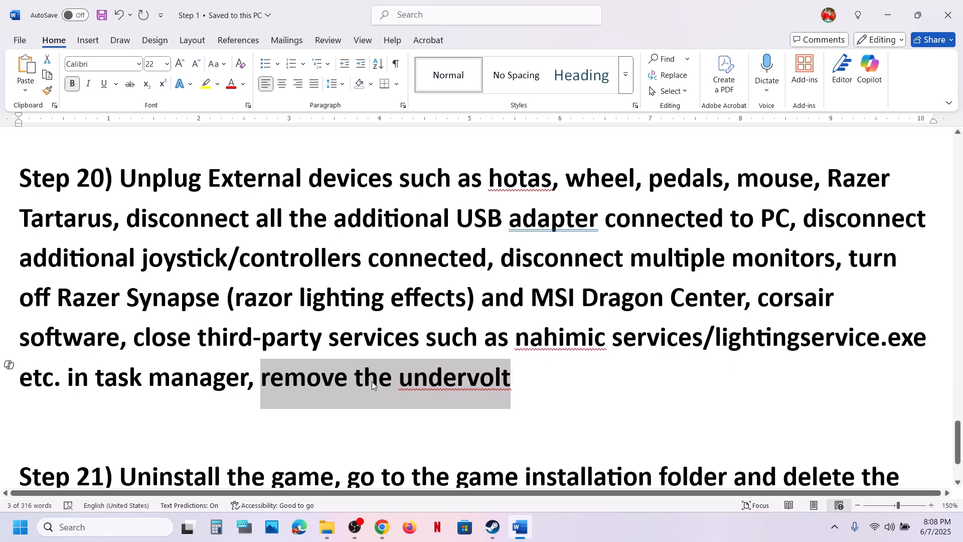
- Read Step 21 in Word and locate the Uninstall option for Borderlands 2 in the Steam library
scroll(372, 381, down, 2)
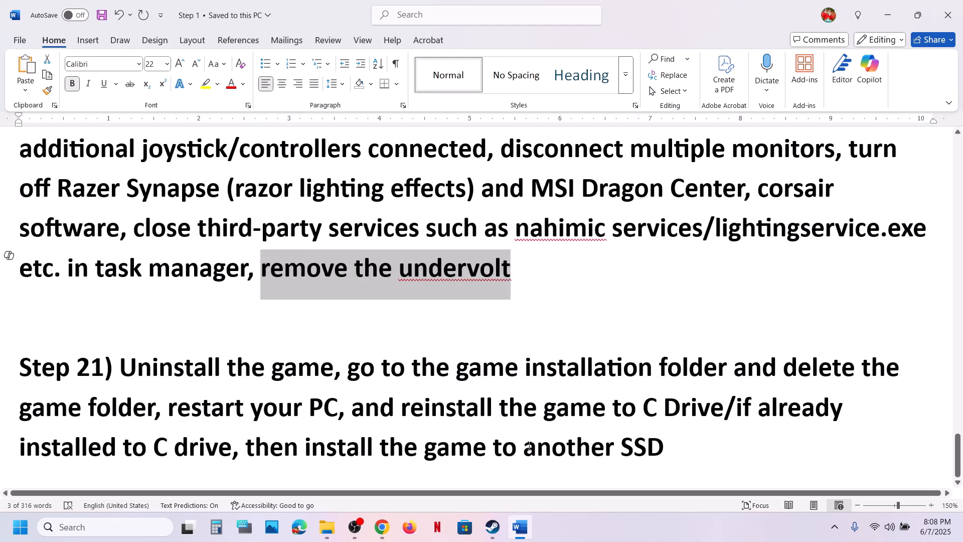
click(492, 527)
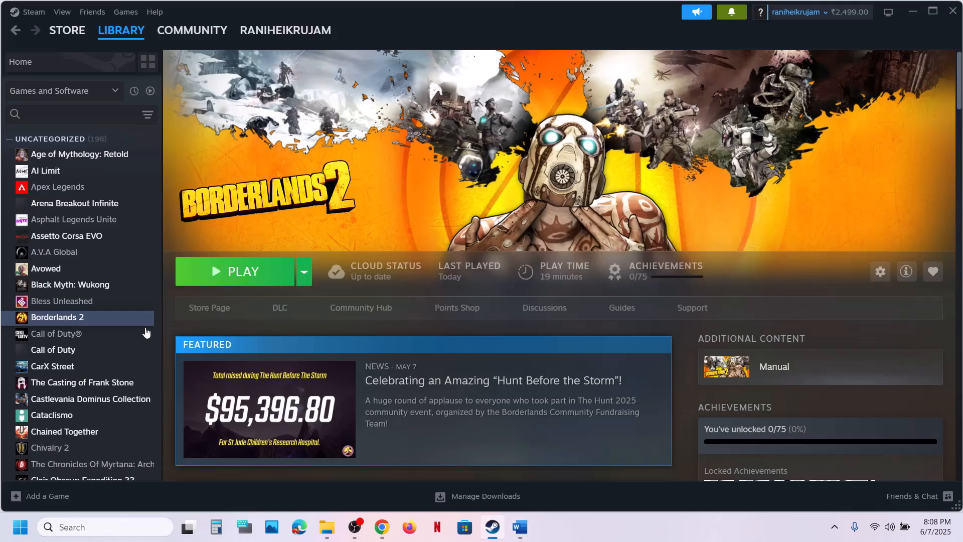
right_click(92, 317)
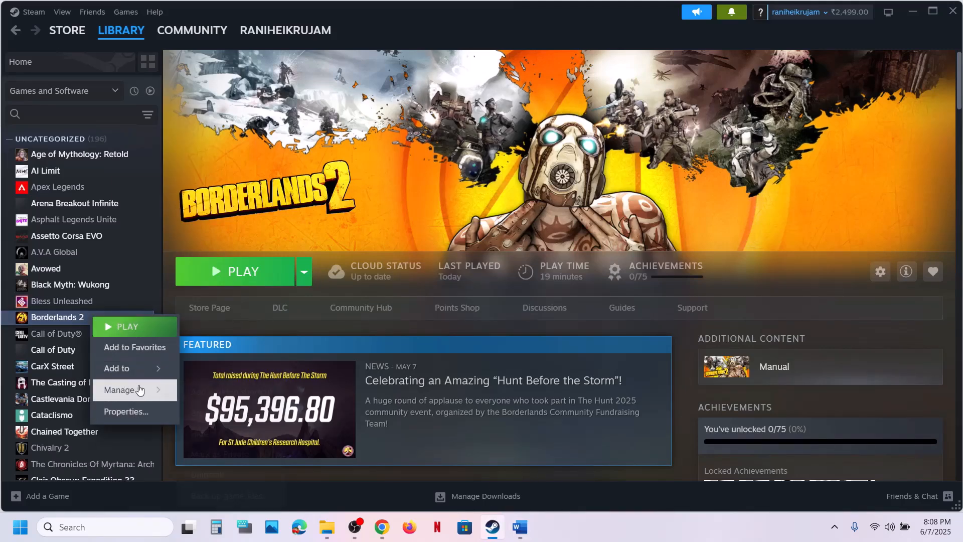
mouse_move(140, 391)
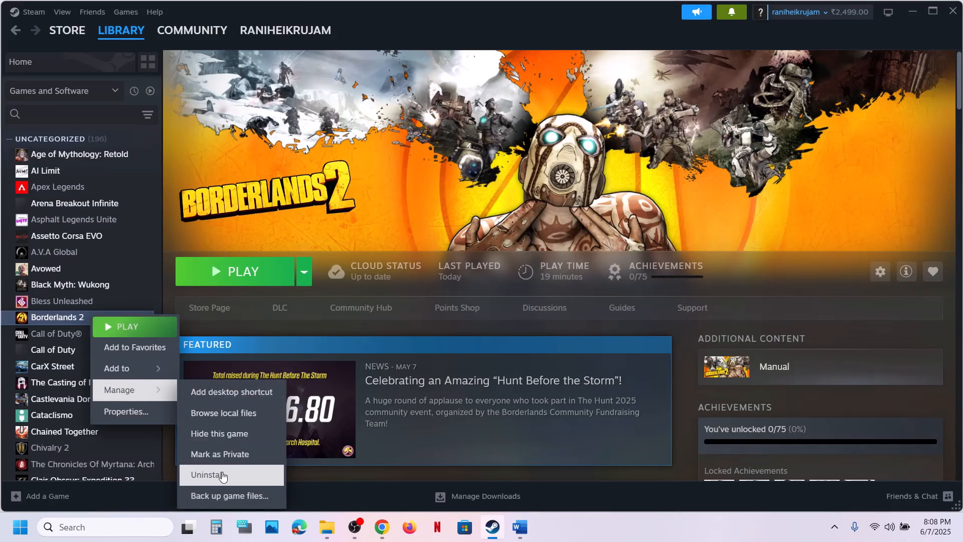
- Highlight Step 21's instructions in Word on reinstalling to C Drive or another SSD, and return to the Borderlands 2 page in Steam
click(522, 529)
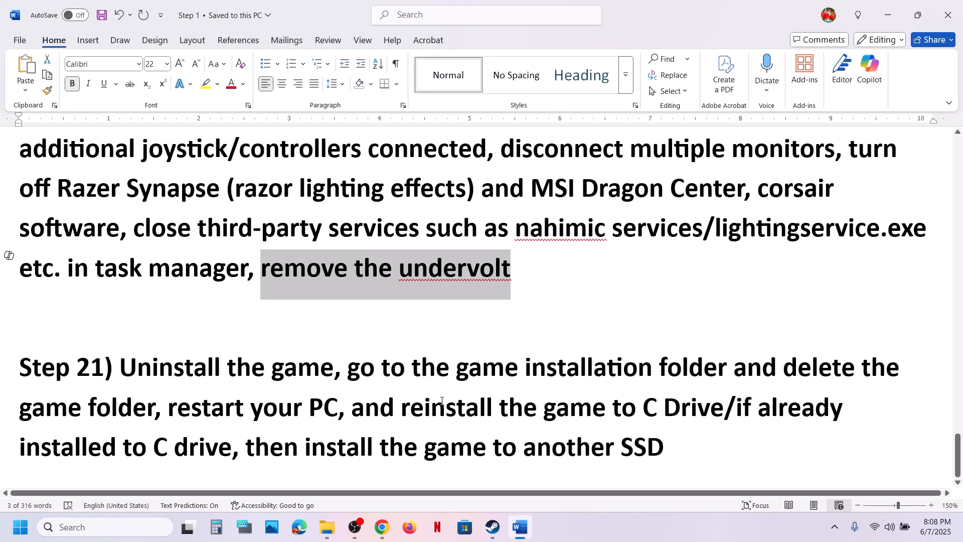
drag(441, 401, 682, 411)
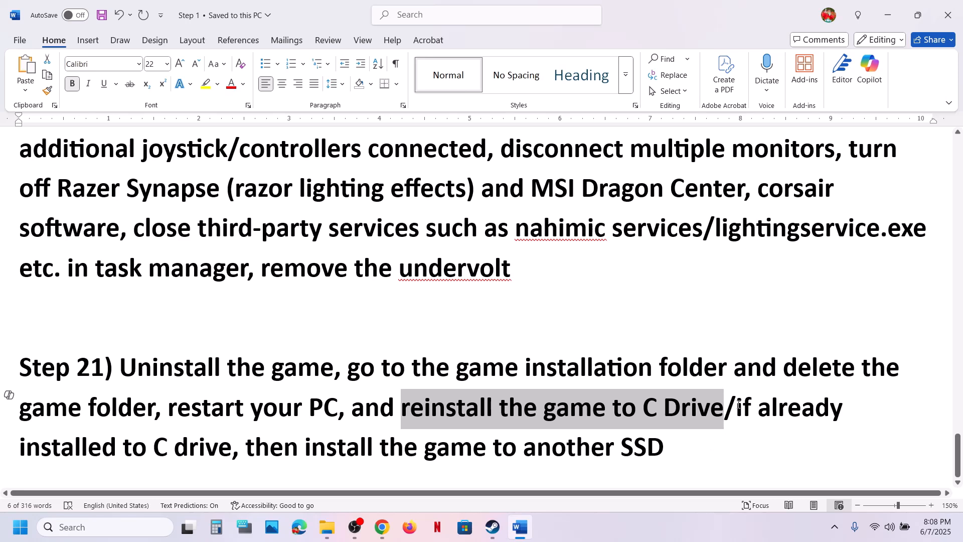
drag(739, 404, 761, 432)
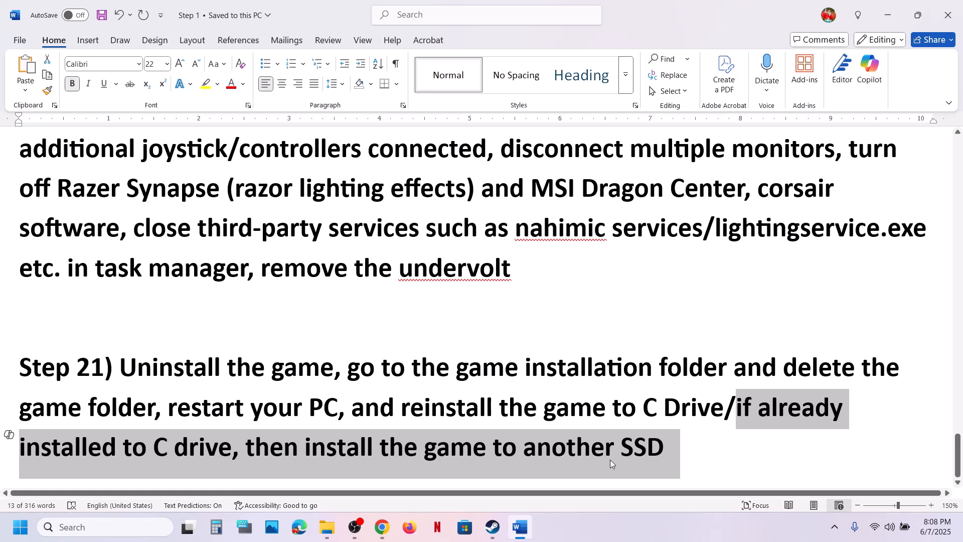
click(497, 526)
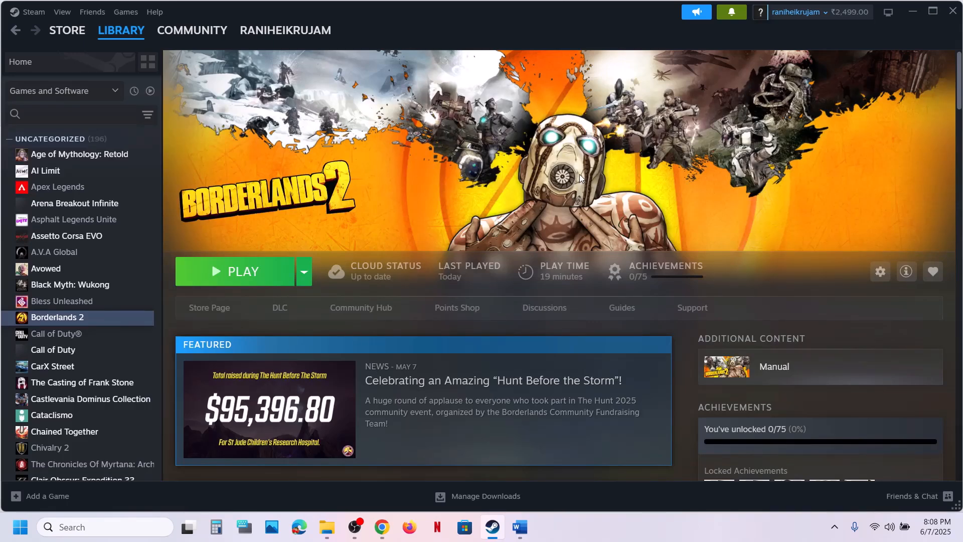
click(646, 526)
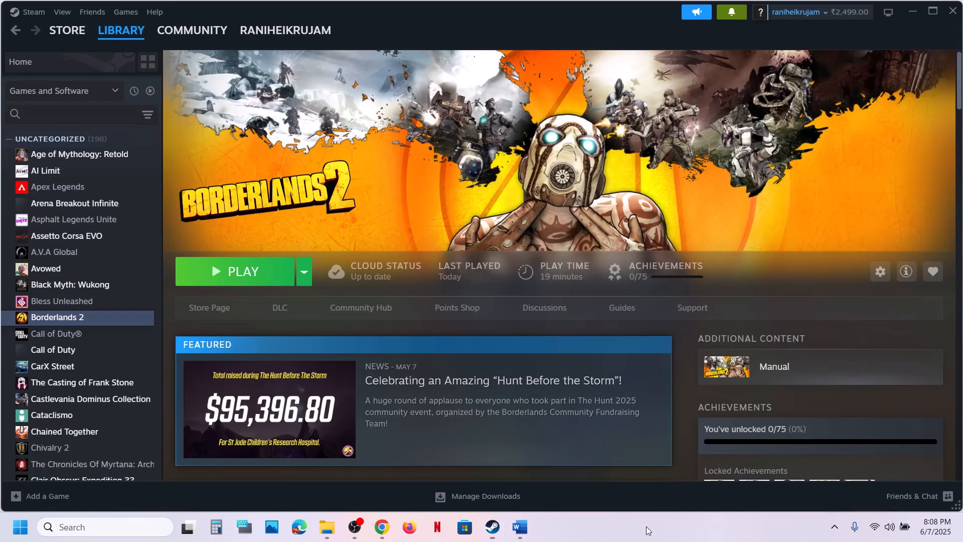